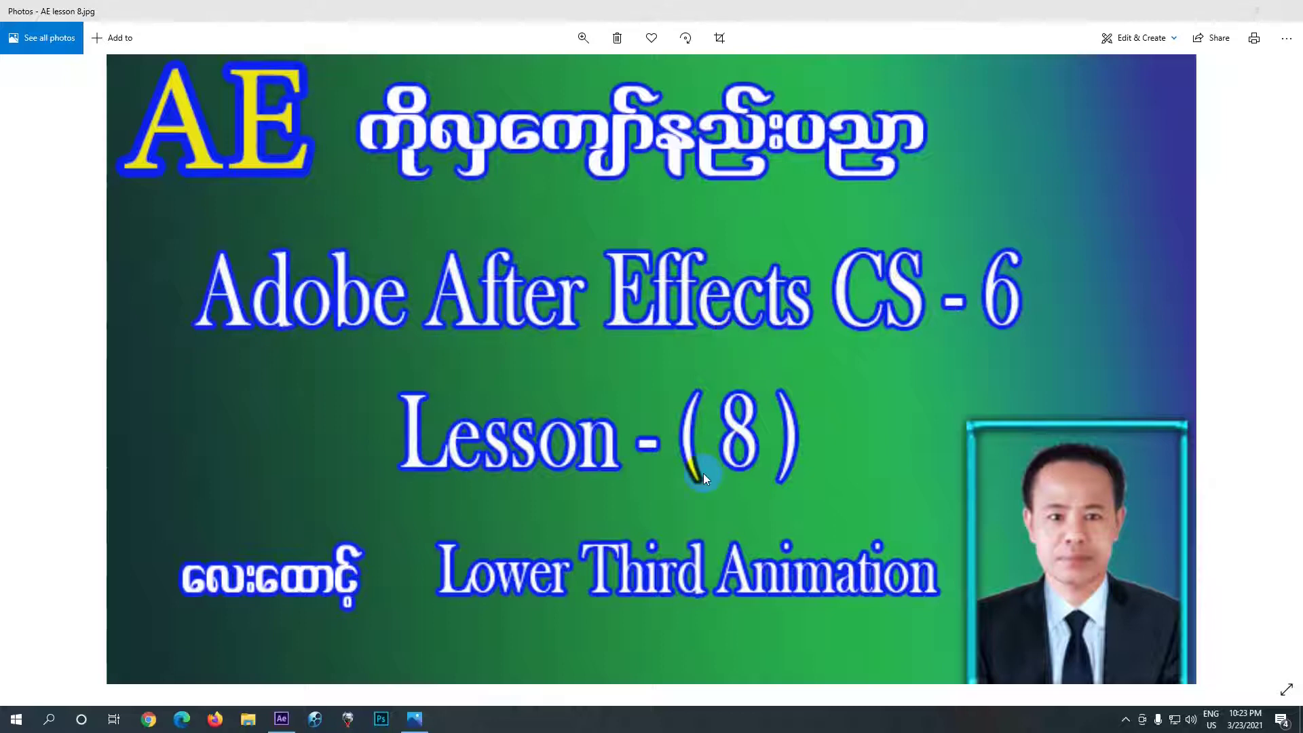
Step: Switch from the Photos lesson image to After Effects using the taskbar
left_click(305, 718)
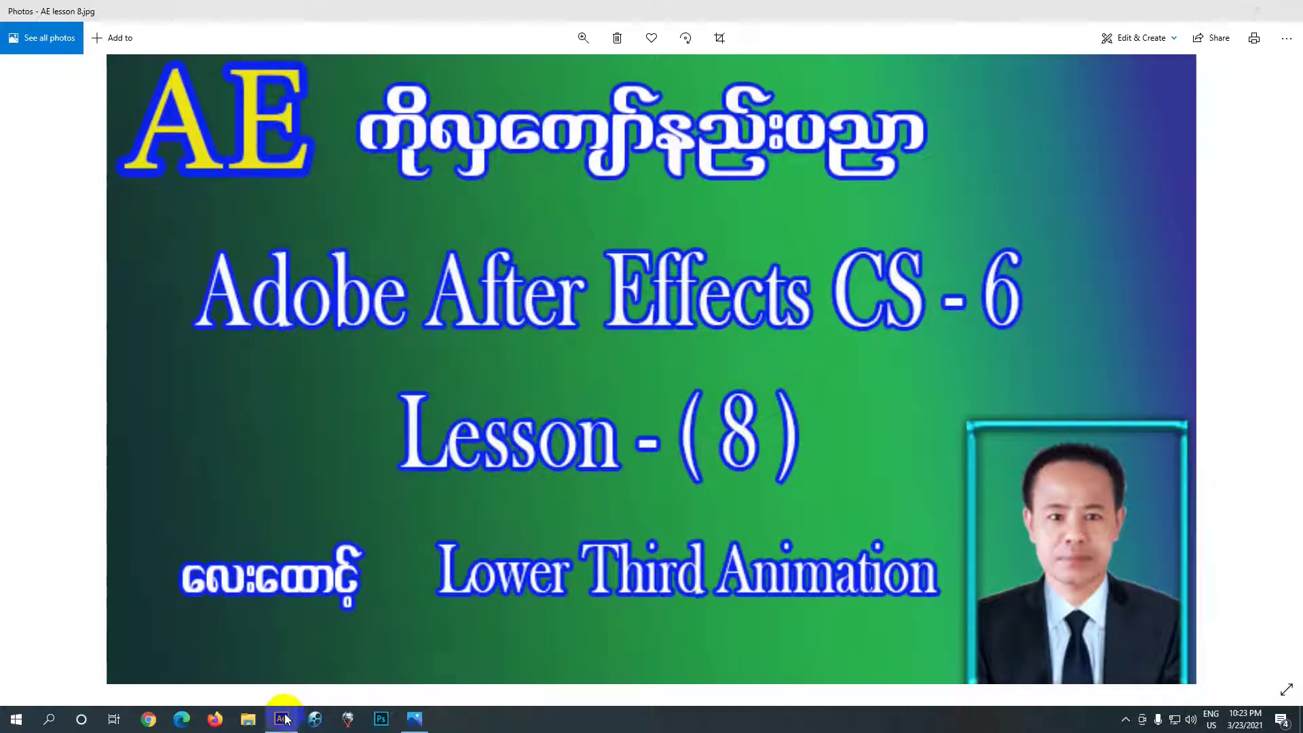
left_click(284, 718)
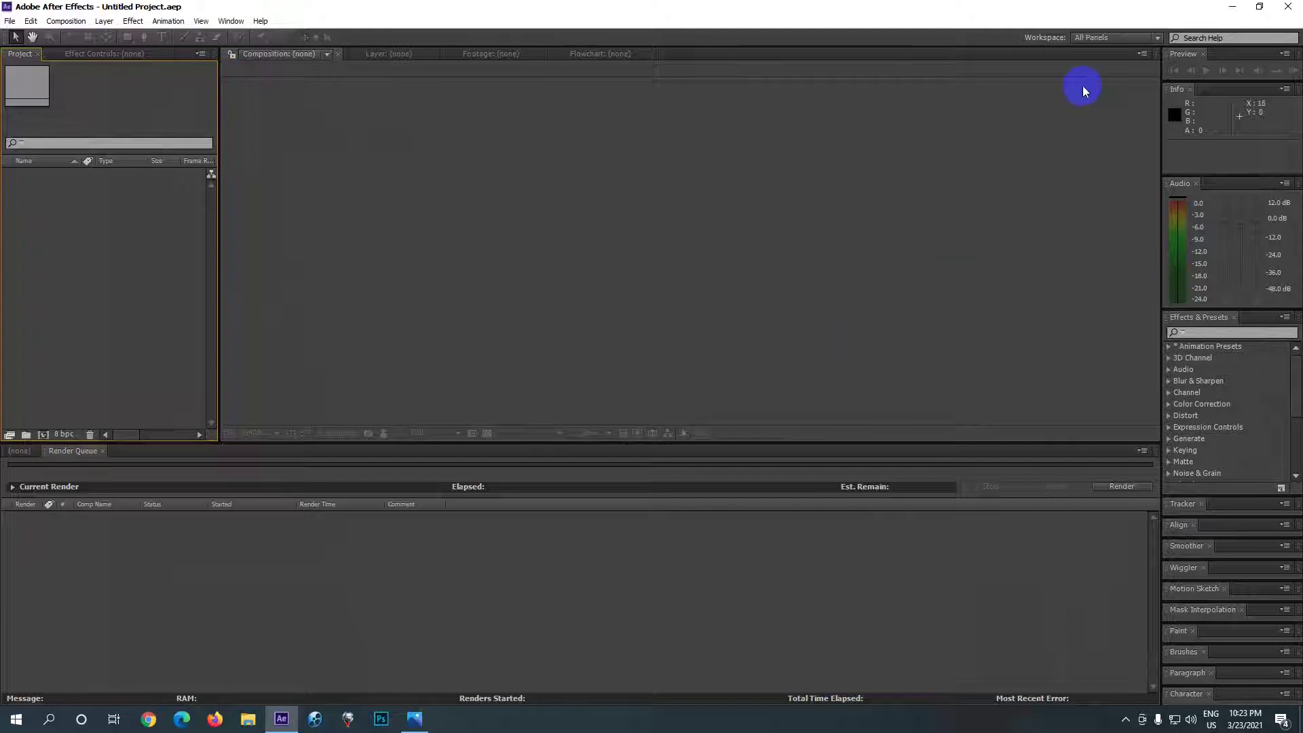
Step: Switch to the Standard workspace and bring the Project panel forward
left_click(1156, 39)
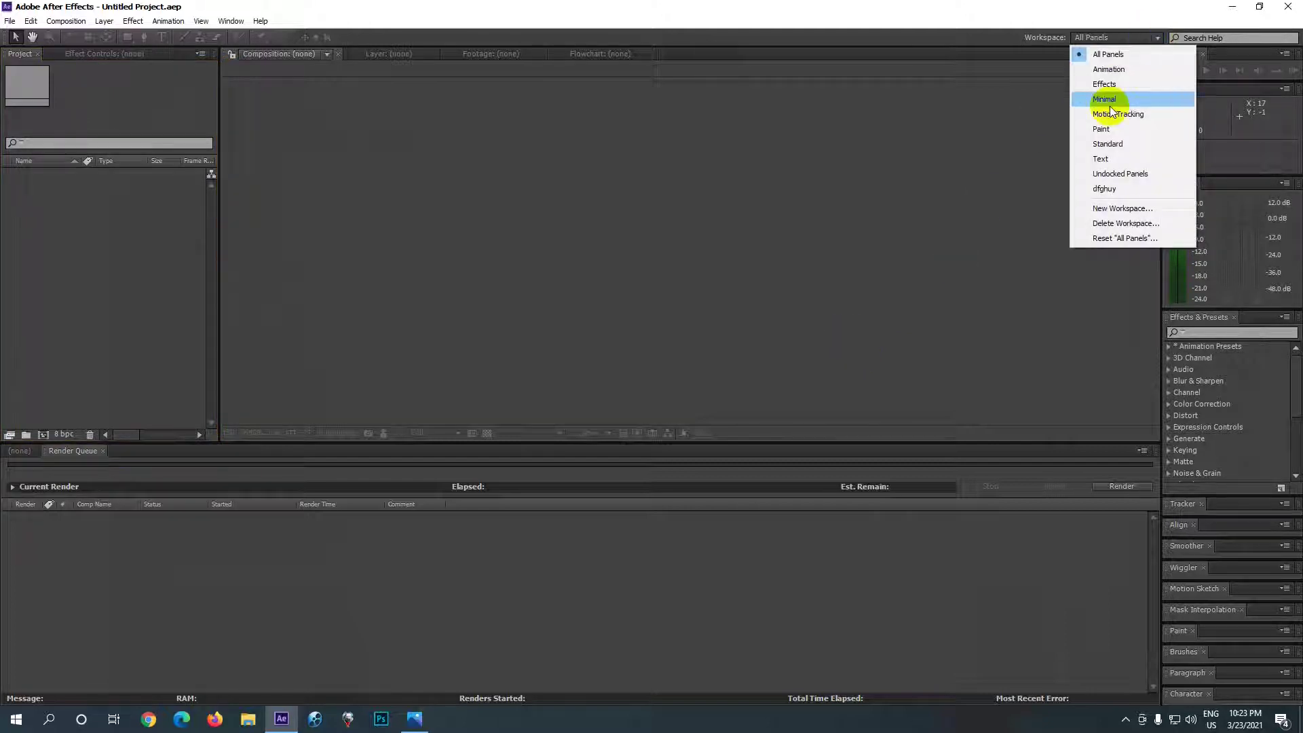
left_click(1113, 144)
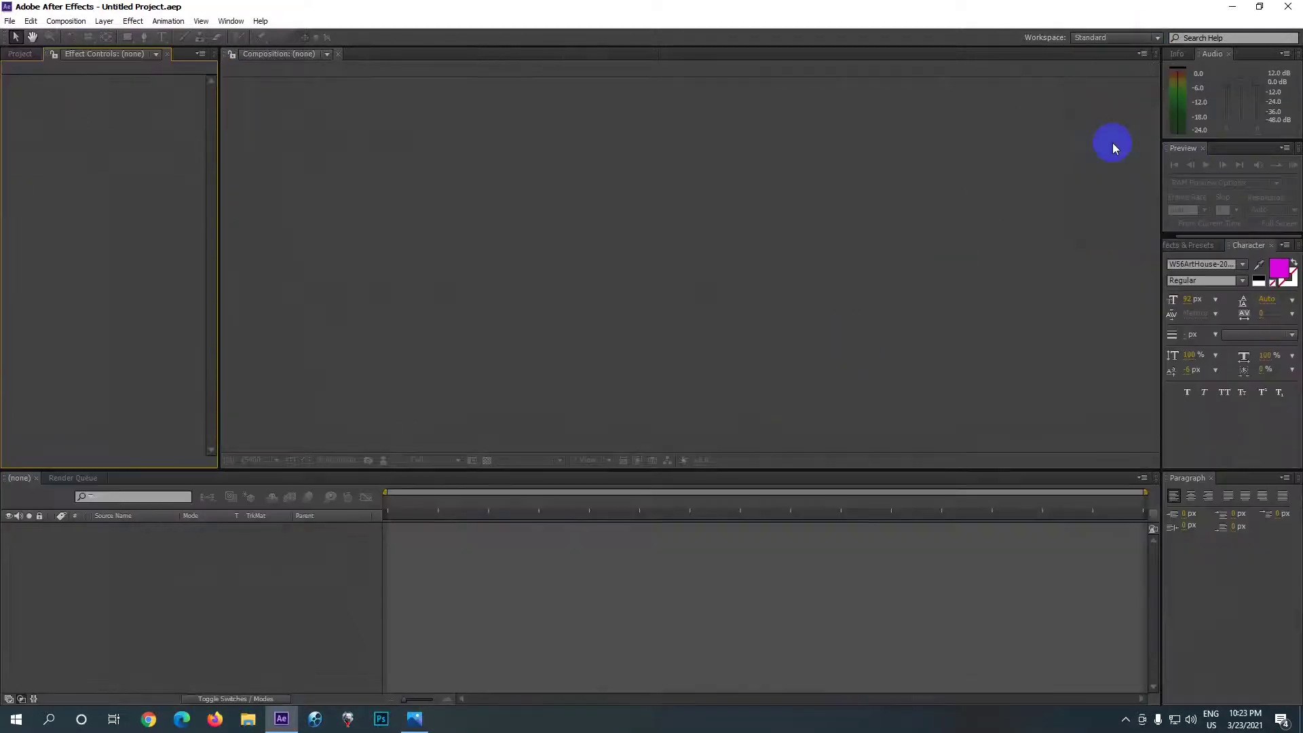
left_click(20, 54)
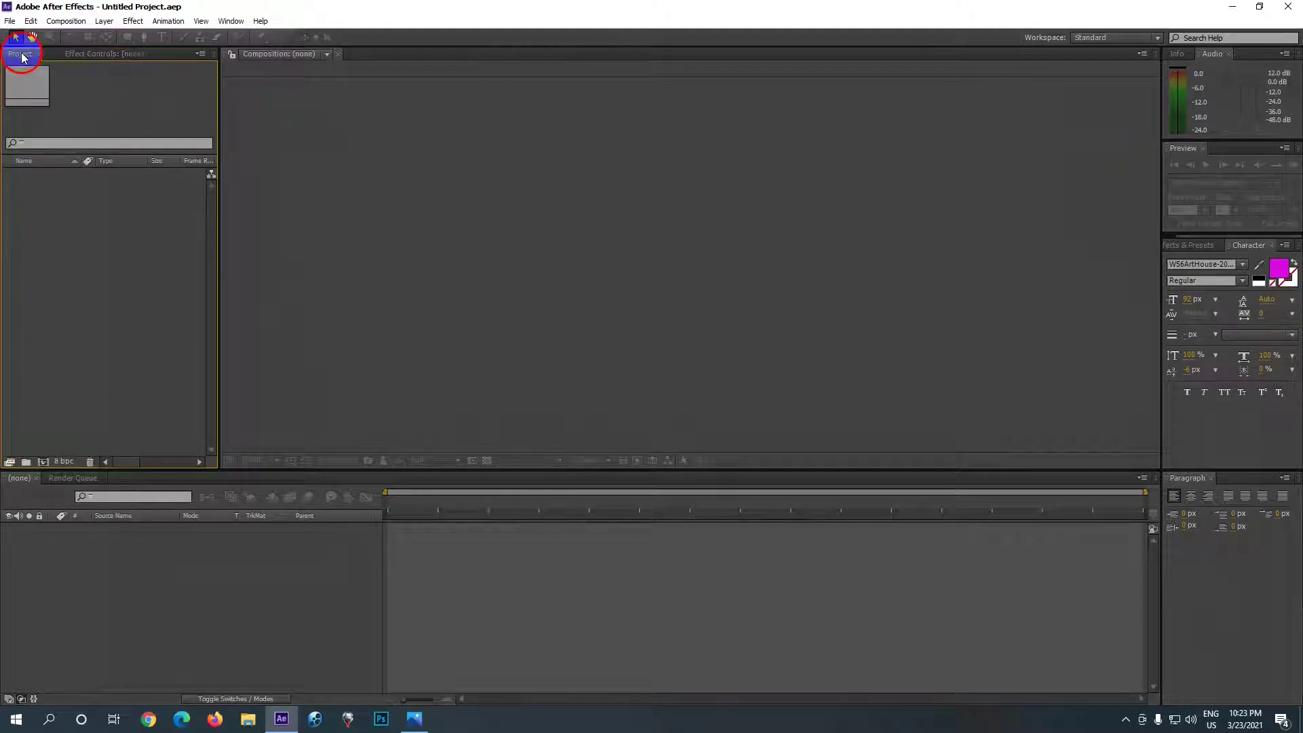
left_click(413, 144)
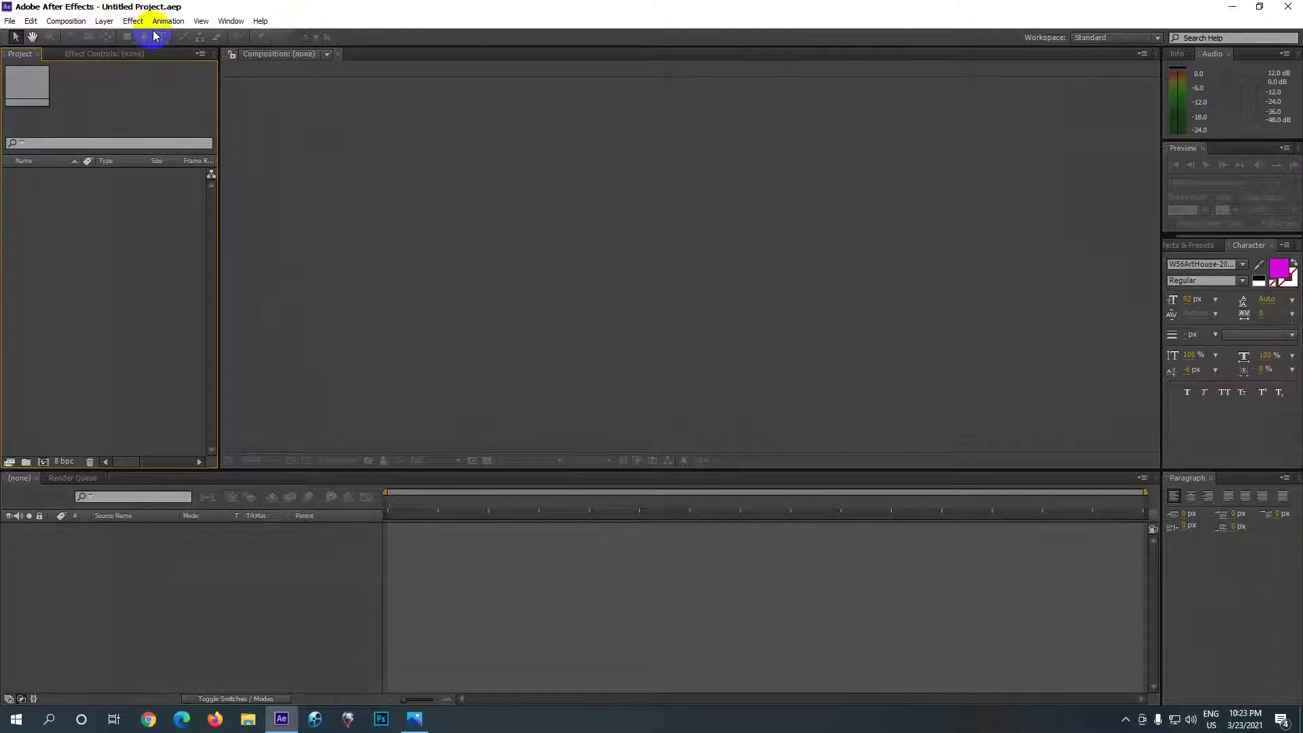
left_click(71, 21)
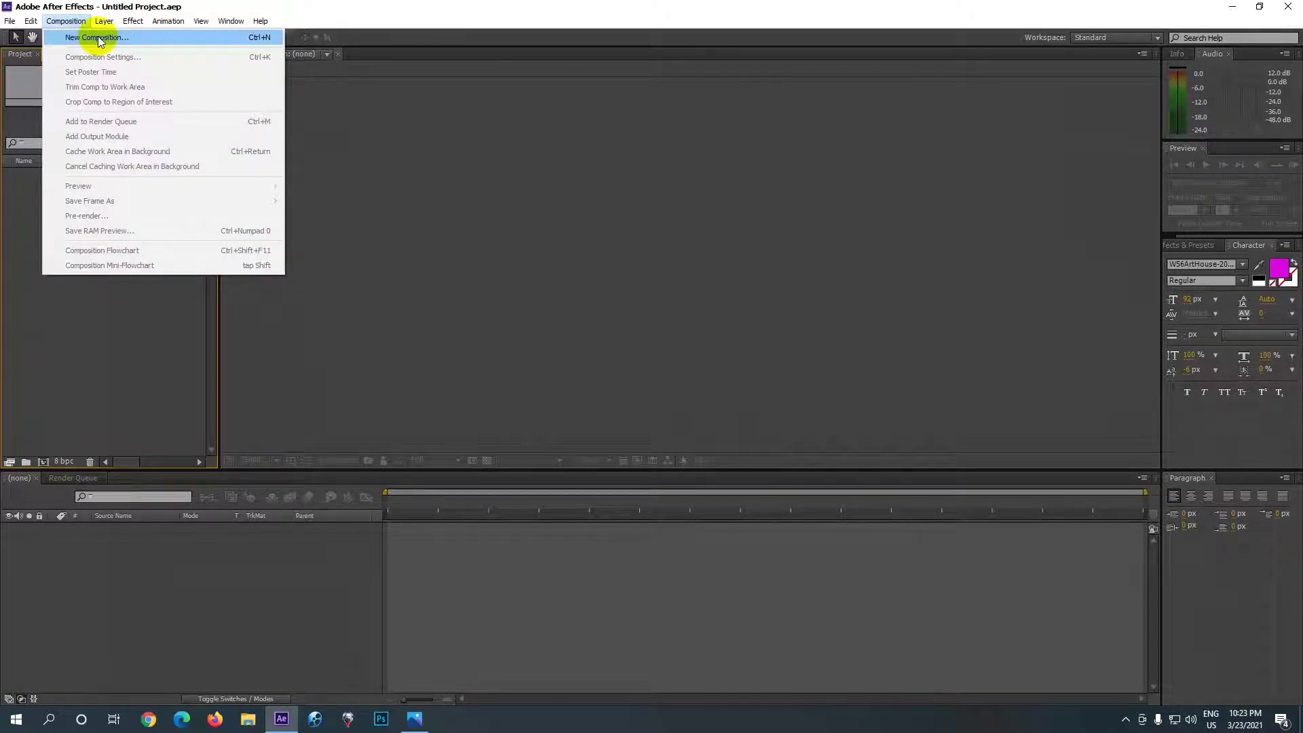
Step: Create a new composition named H with the HDTV 1080 29.97 preset
left_click(100, 39)
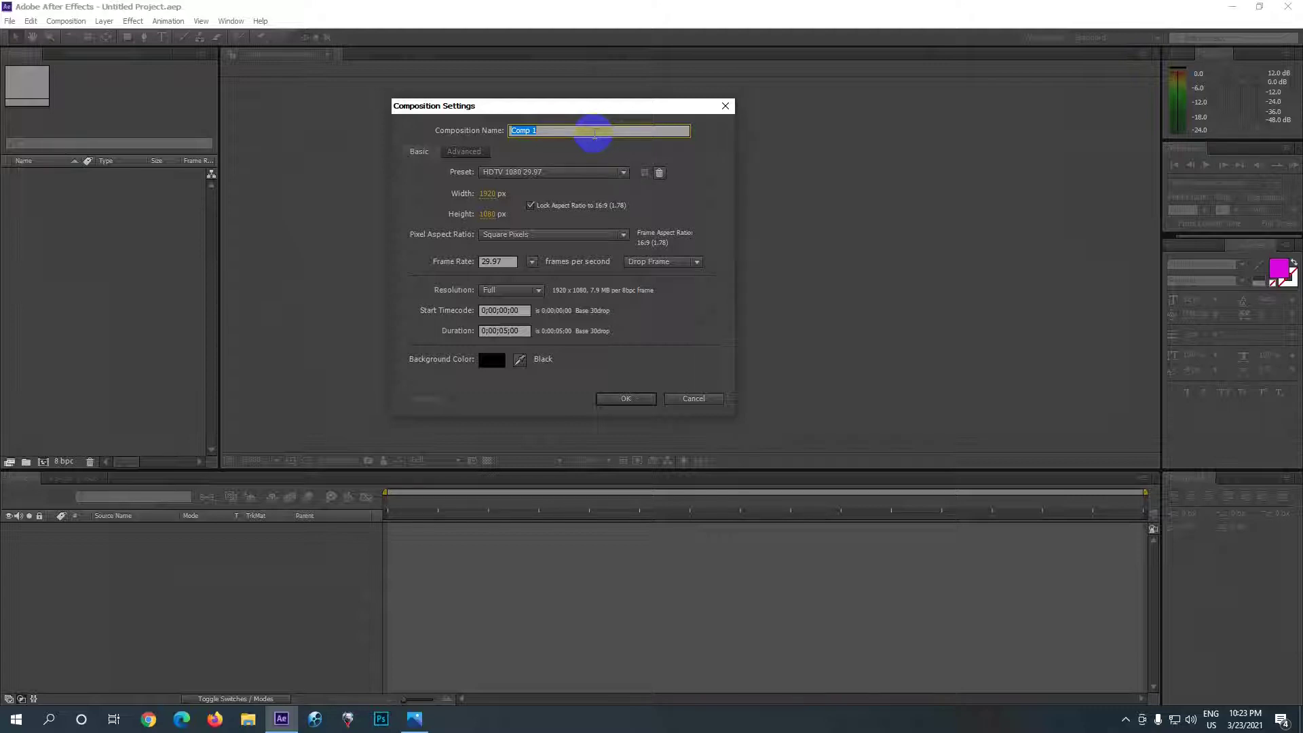
type("H")
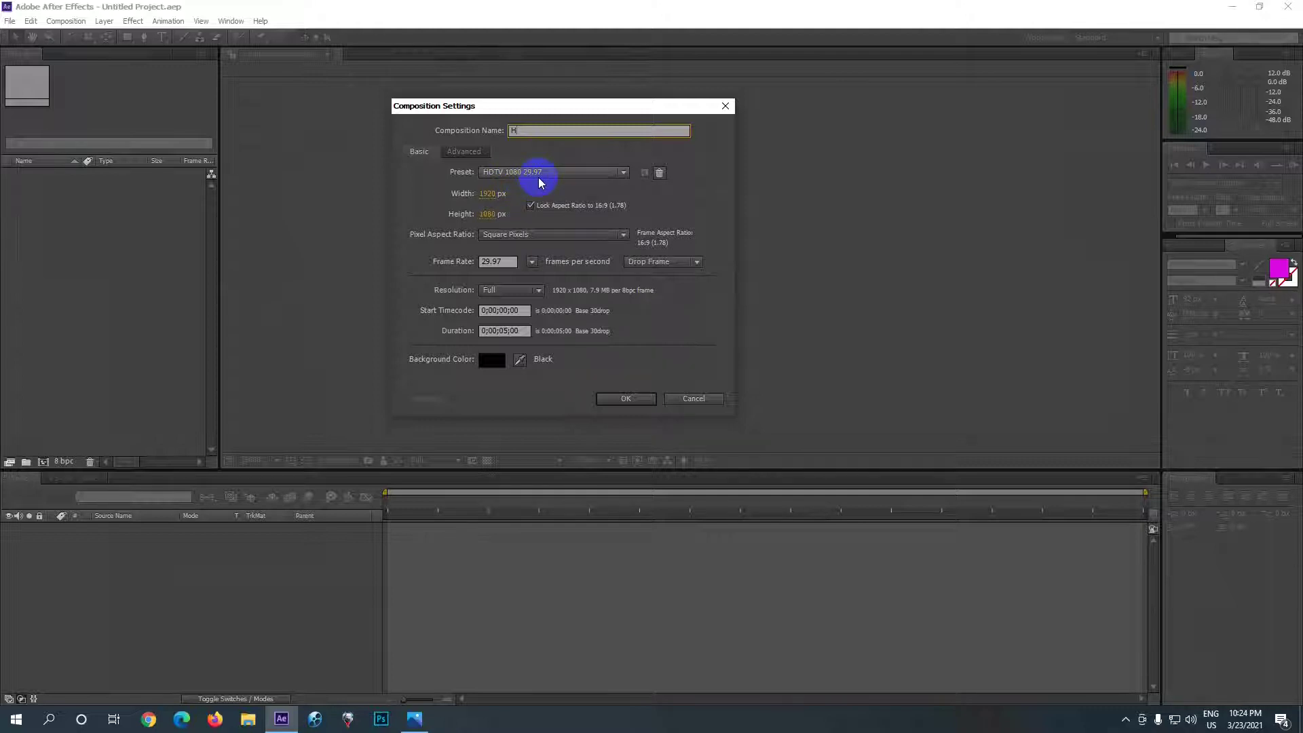
left_click(621, 175)
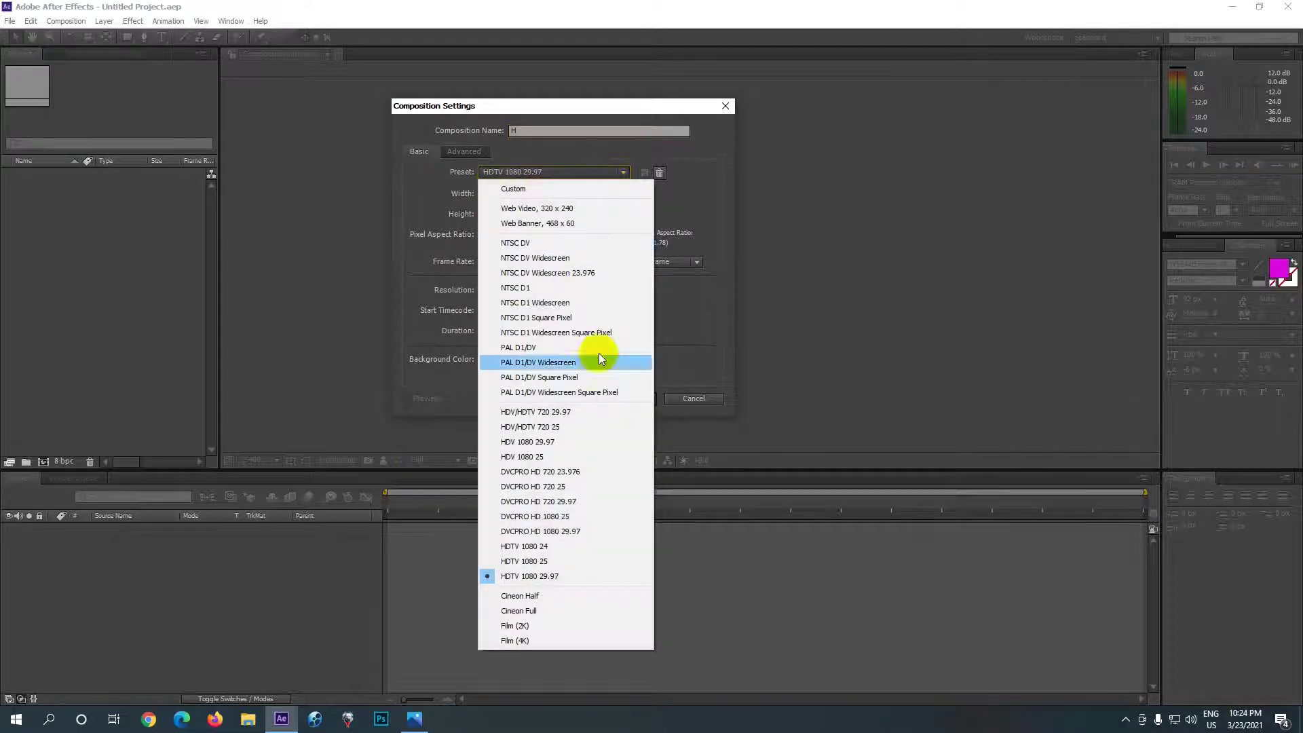
left_click(628, 173)
left_click(628, 174)
left_click(629, 172)
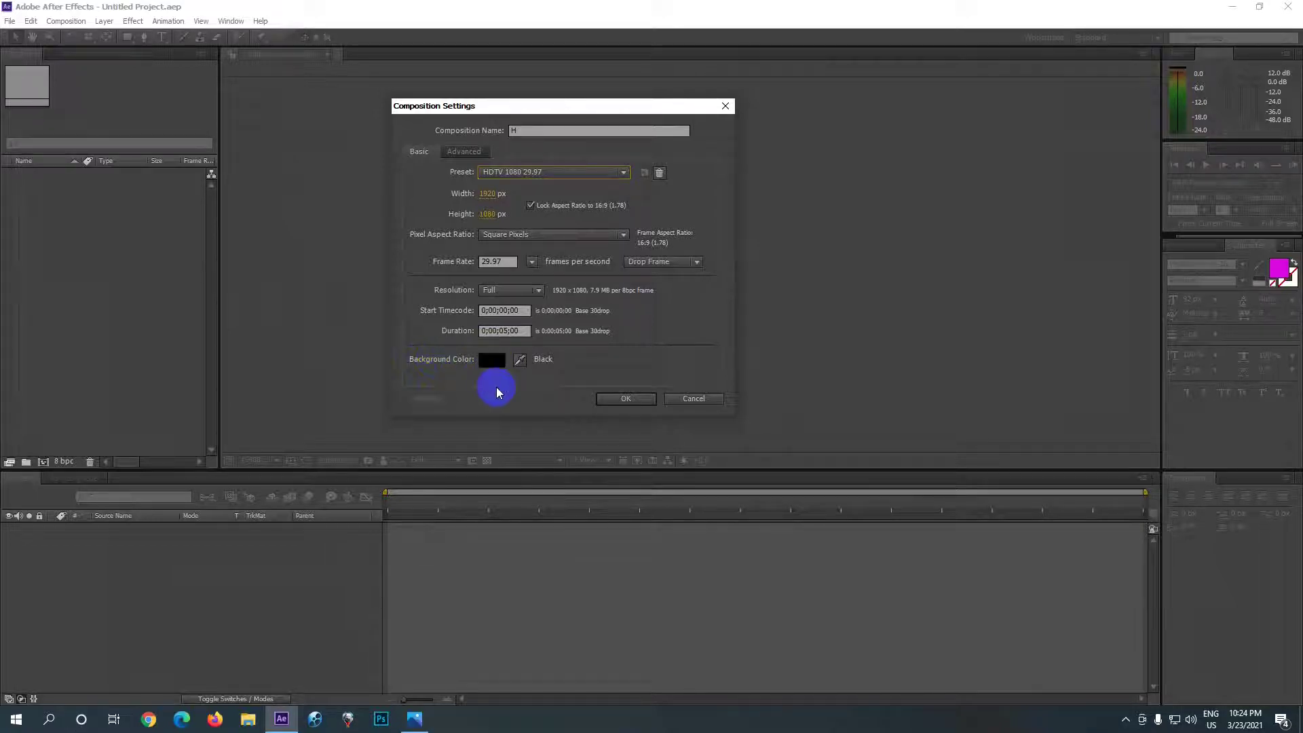
left_click(611, 399)
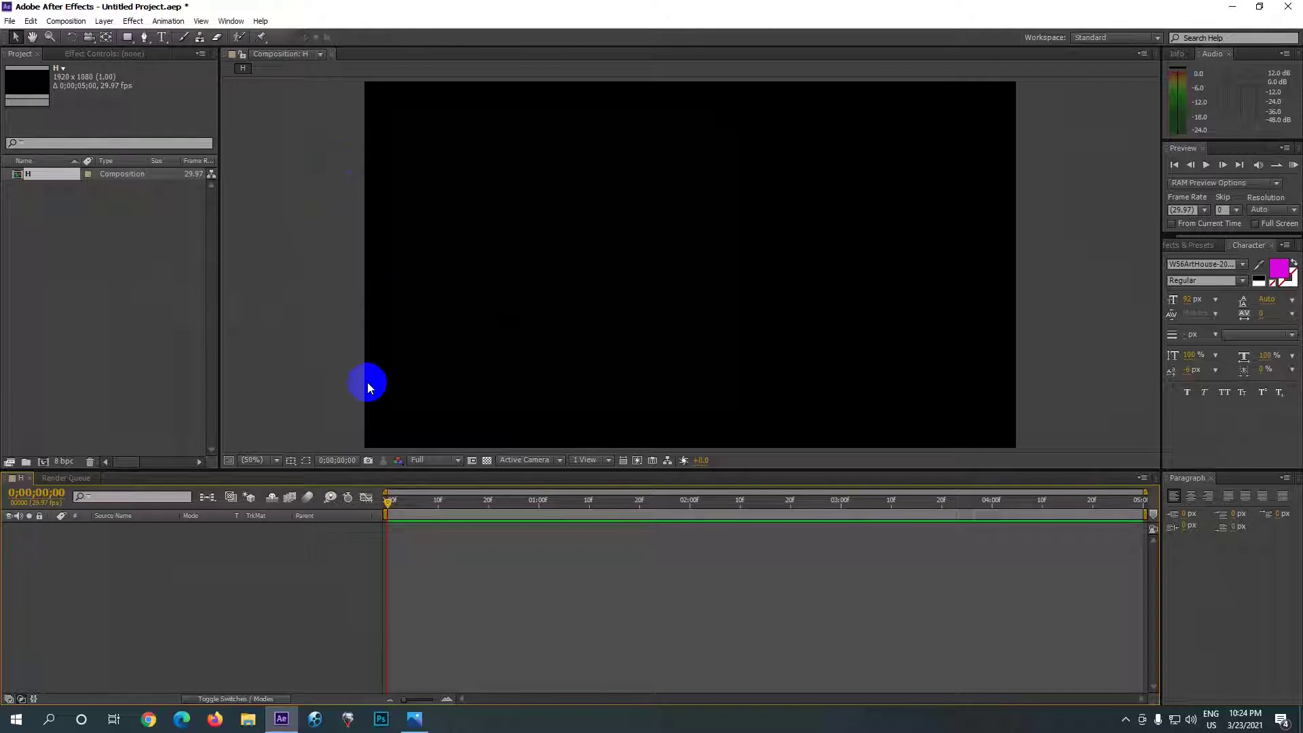
Step: Set viewer magnification to Fit and select the Rectangle Tool
left_click(277, 465)
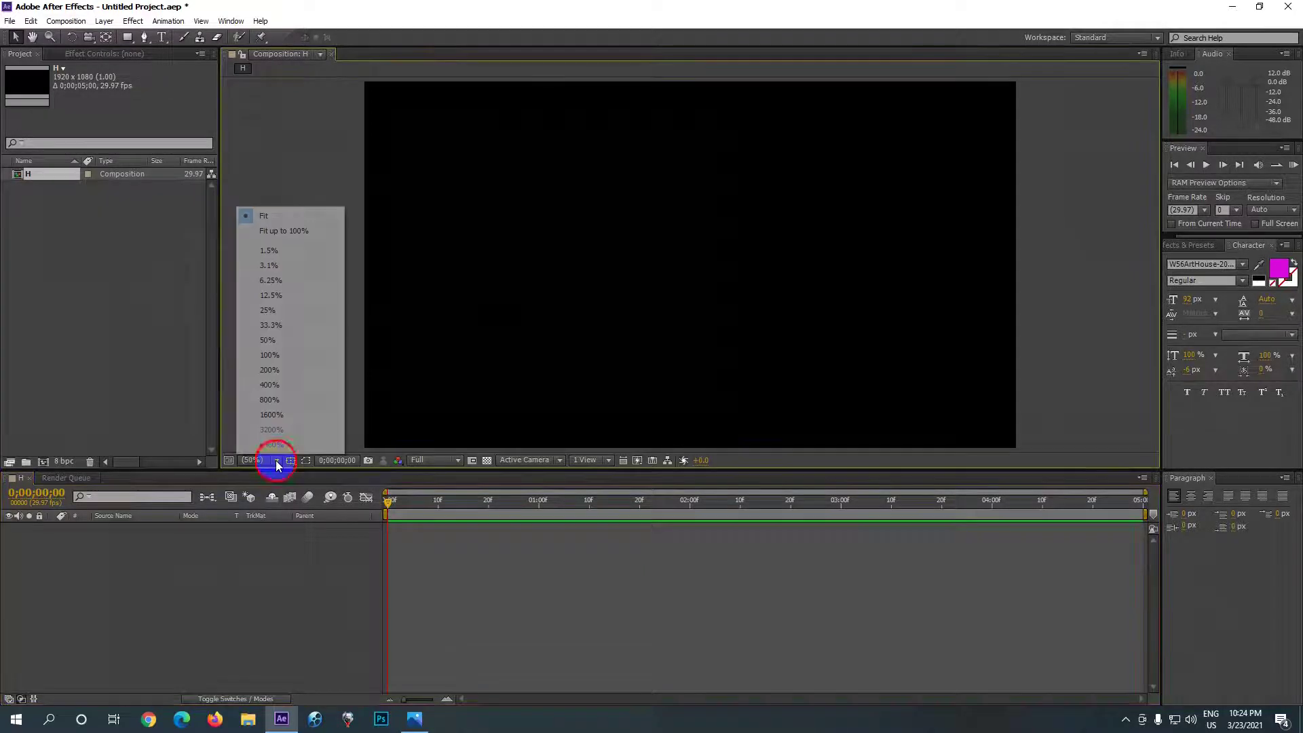
left_click(264, 217)
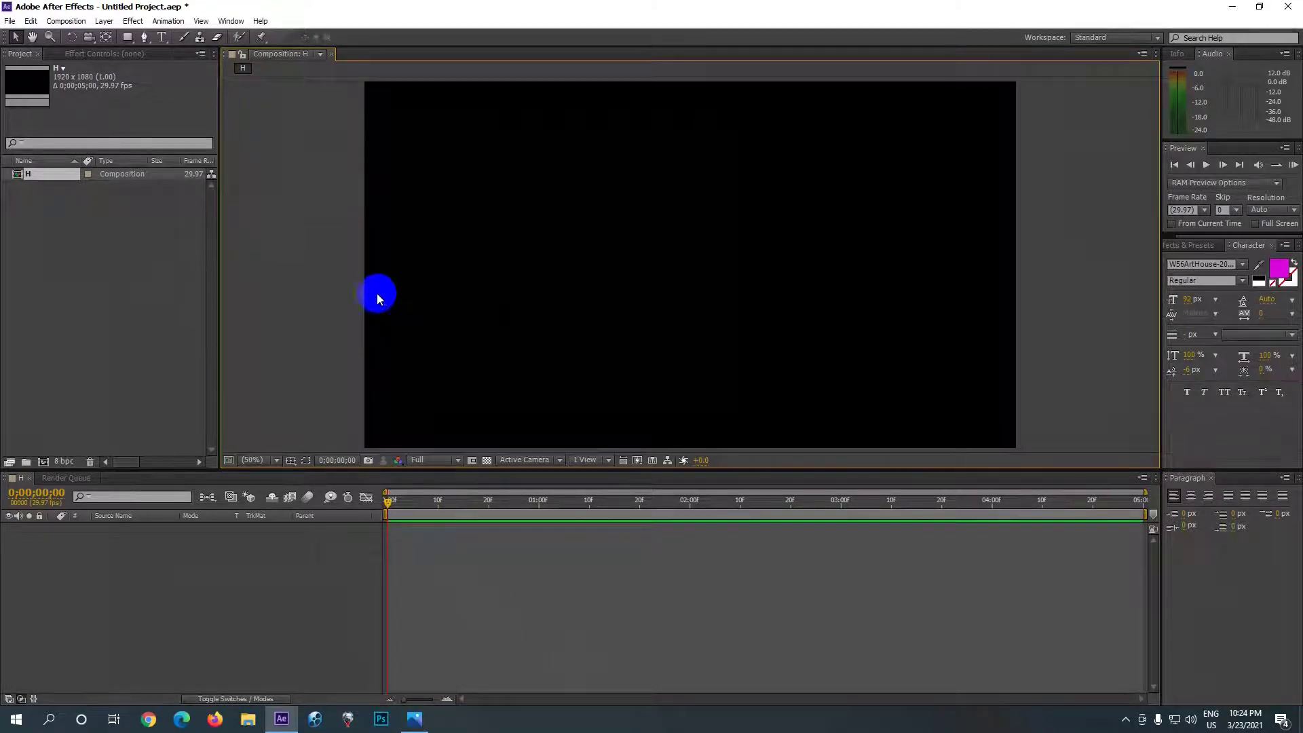
left_click(129, 40)
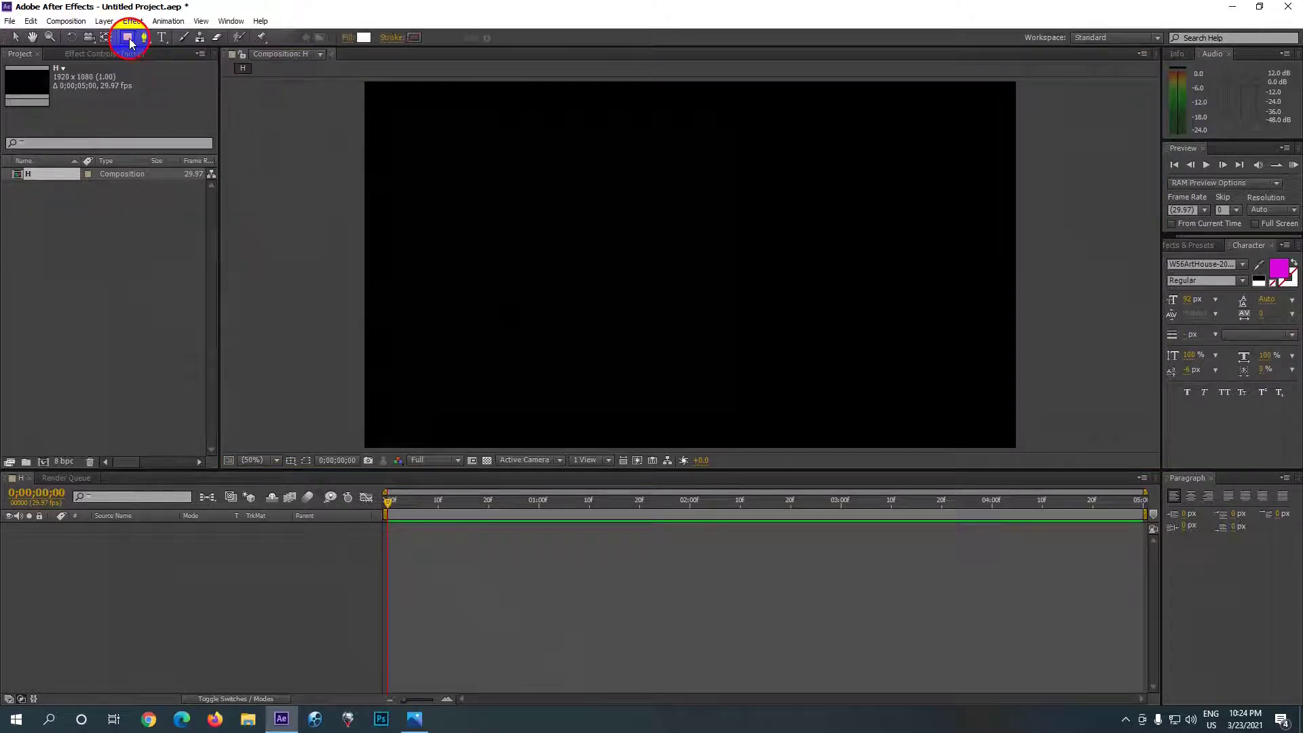
Step: Browse the other shape tools, return to the Rectangle Tool, and access the shape fill colour
mouse_move(129, 39)
left_mouse_down()
mouse_move(148, 56)
mouse_move(167, 47)
left_mouse_up()
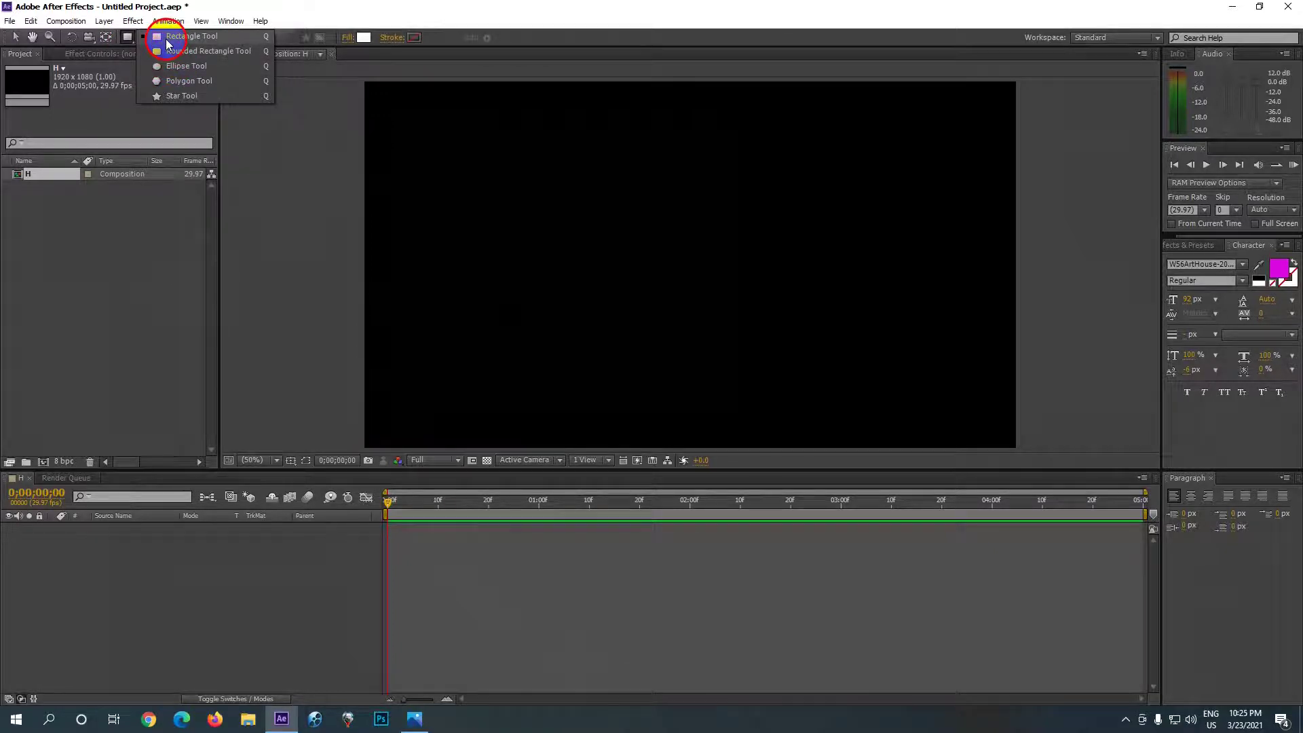
left_click(165, 38)
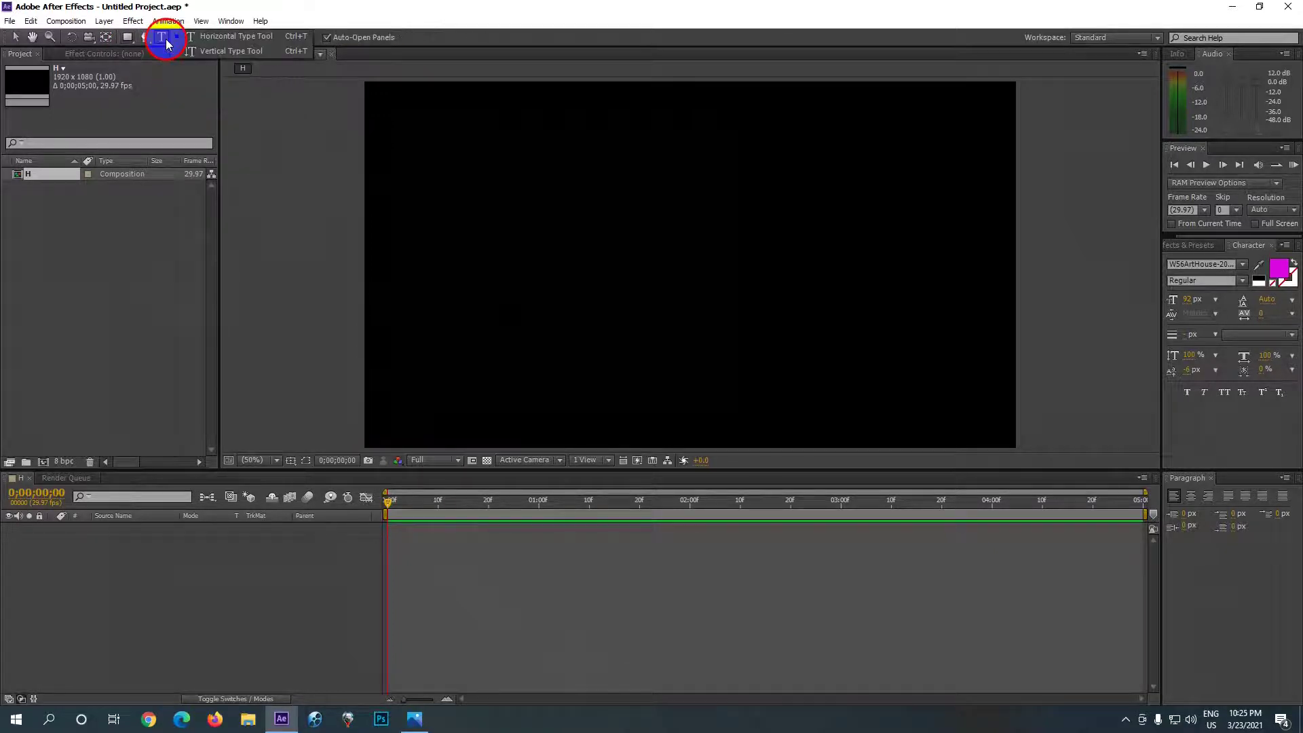
left_click(125, 38)
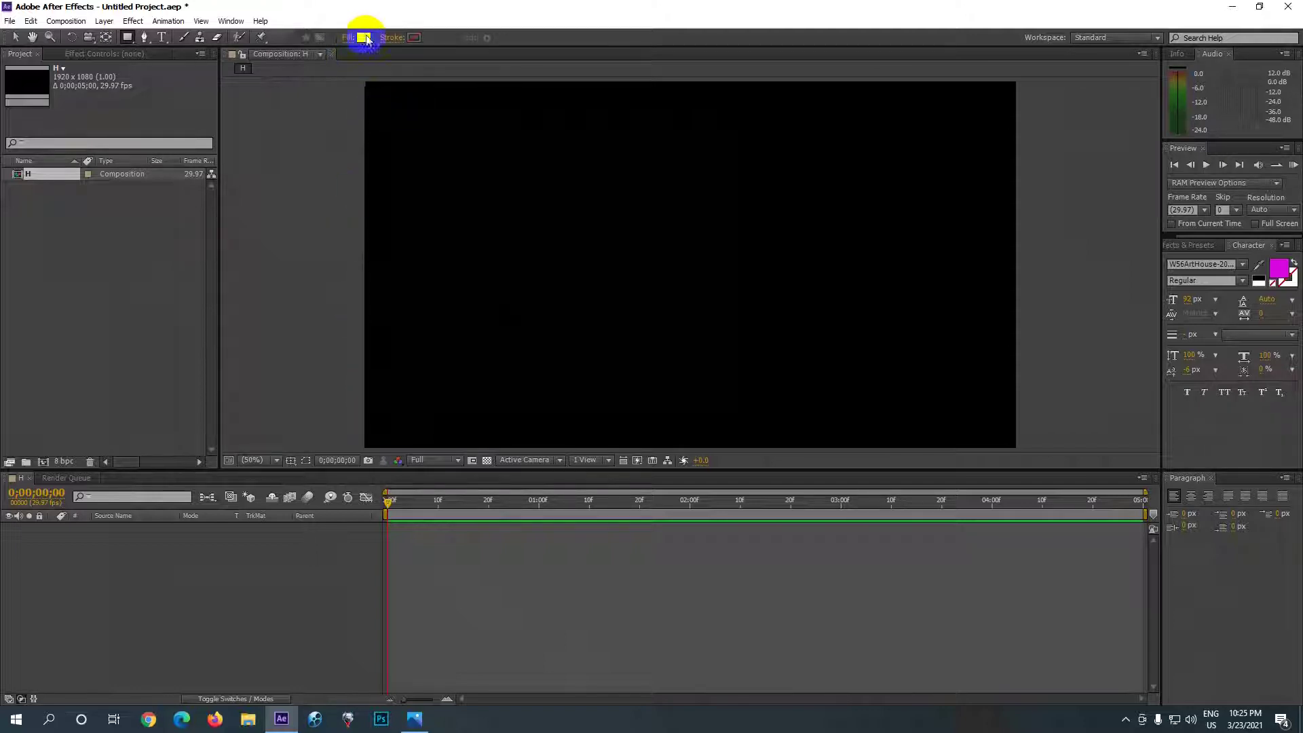
left_click(414, 39)
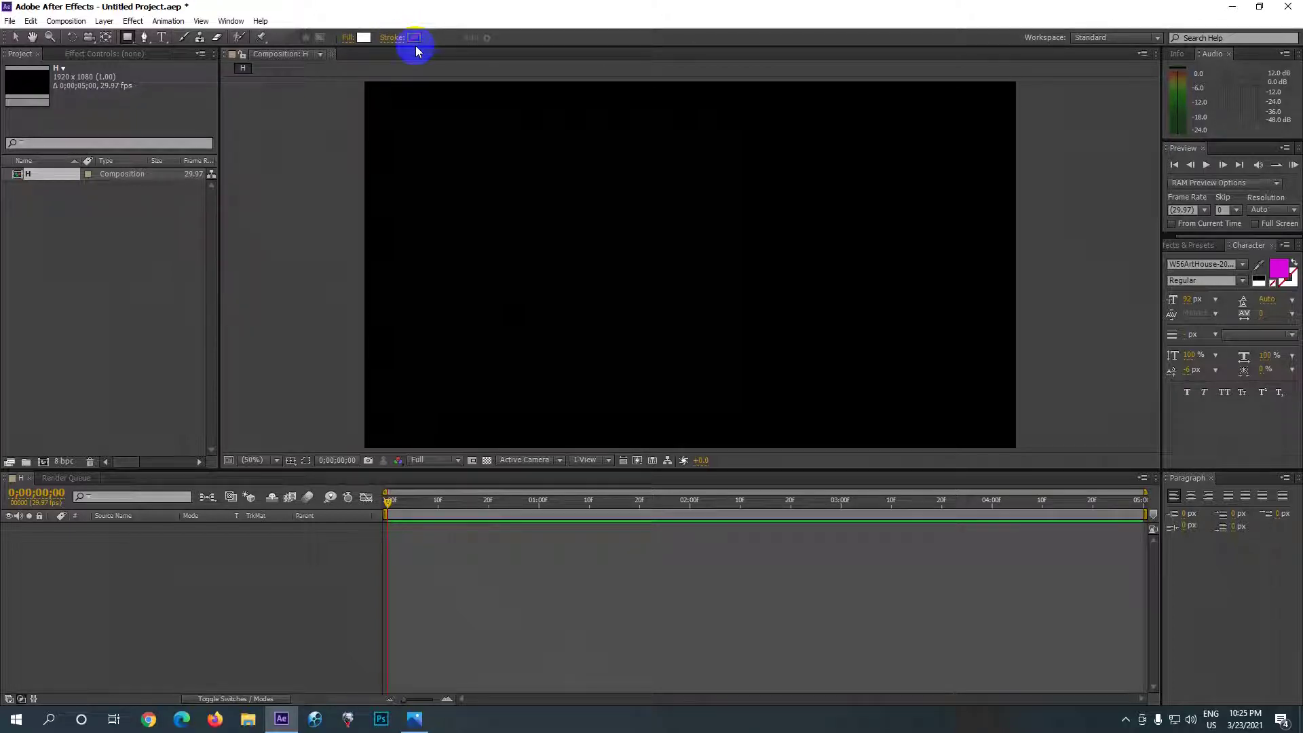
left_click(365, 37)
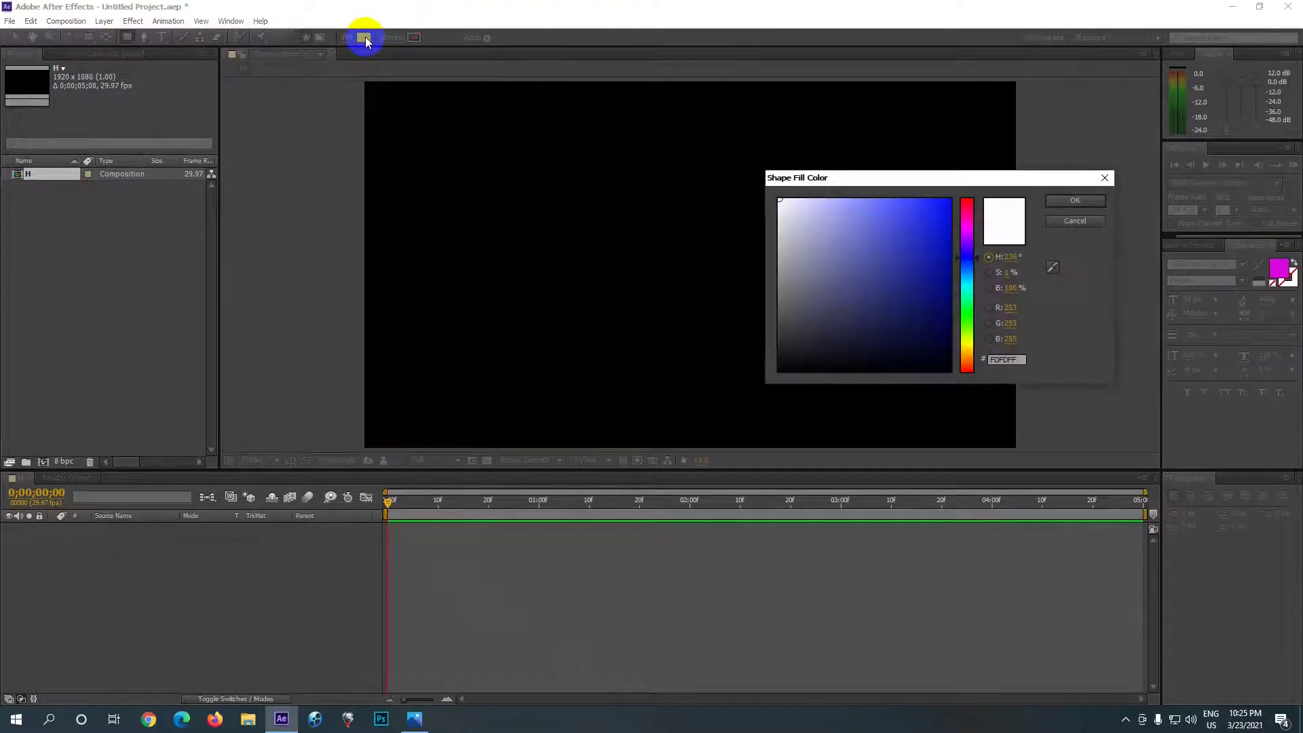
Step: Set the shape fill to magenta F42CFB and draw a rectangle near the bottom-left of the frame
left_click(969, 232)
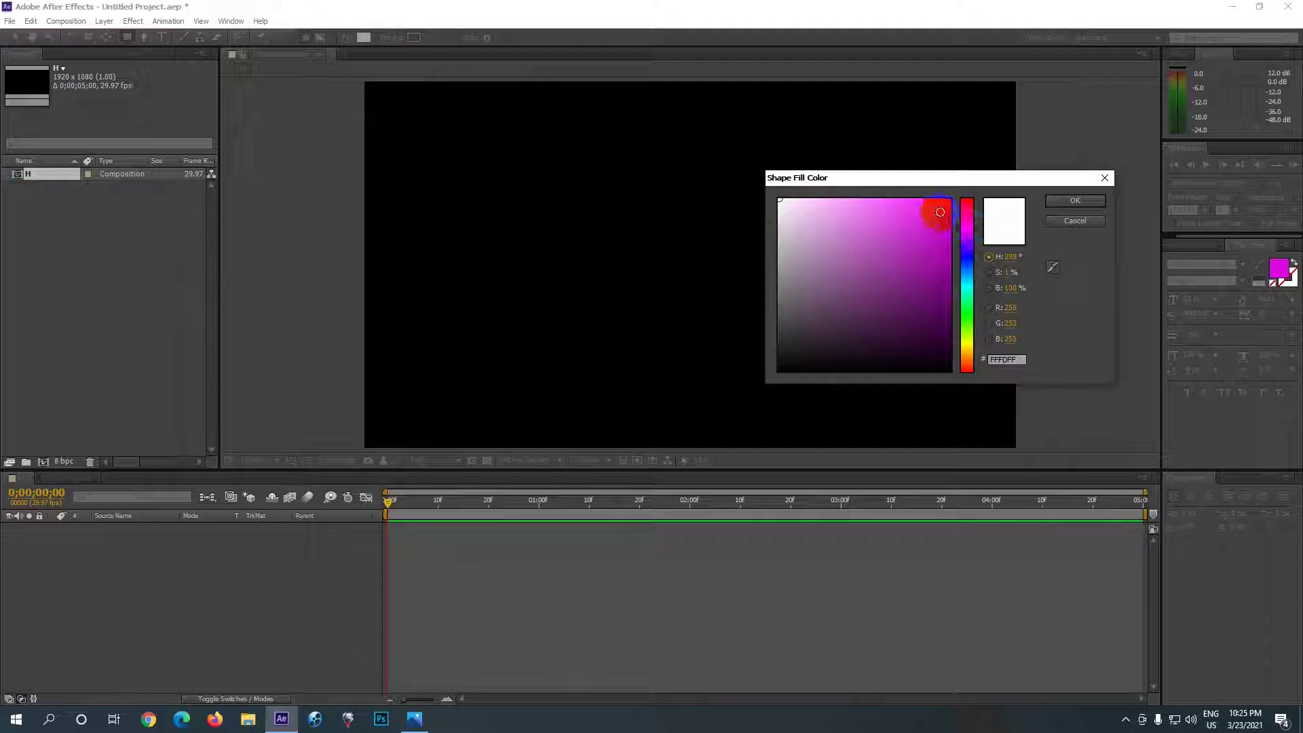
left_click(920, 201)
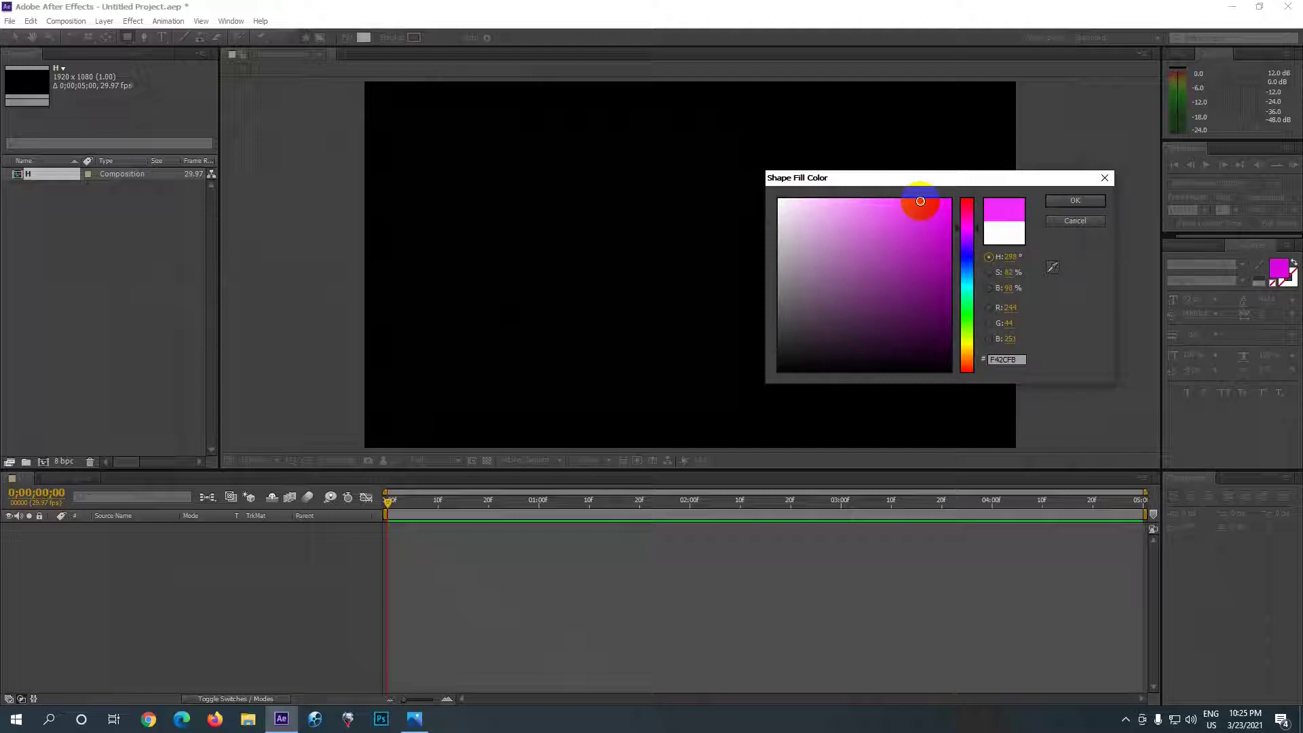
left_click(1063, 202)
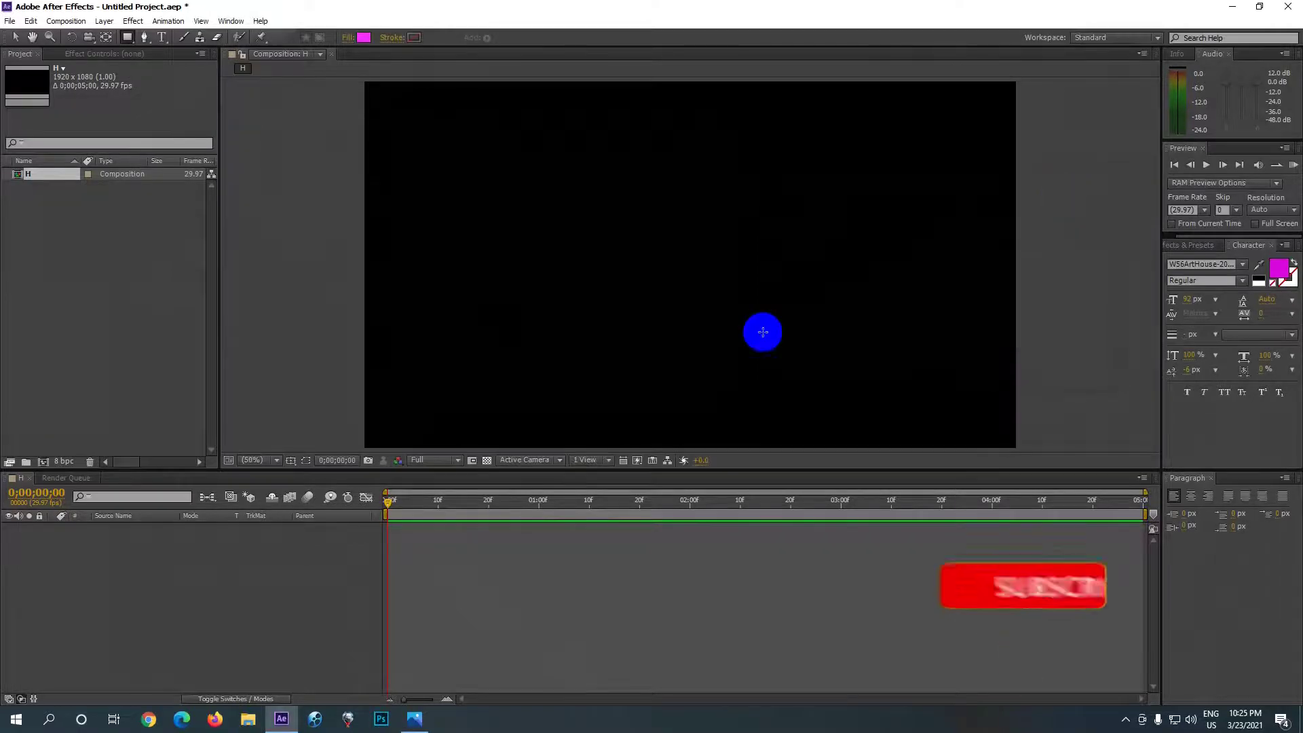
left_click_drag(369, 387, 631, 431)
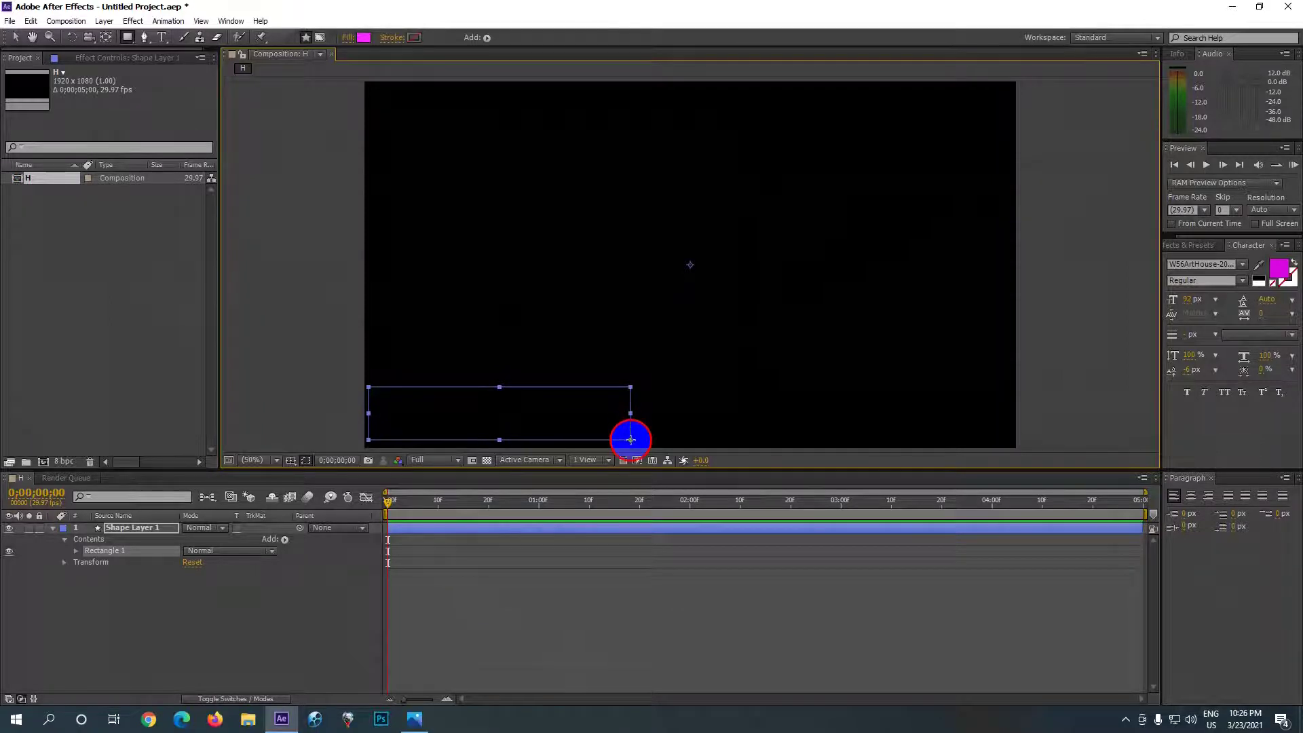
Step: Finish sizing the magenta bar and nudge Shape Layer 1 down to the lower-left edge
left_click_drag(631, 431, 631, 429)
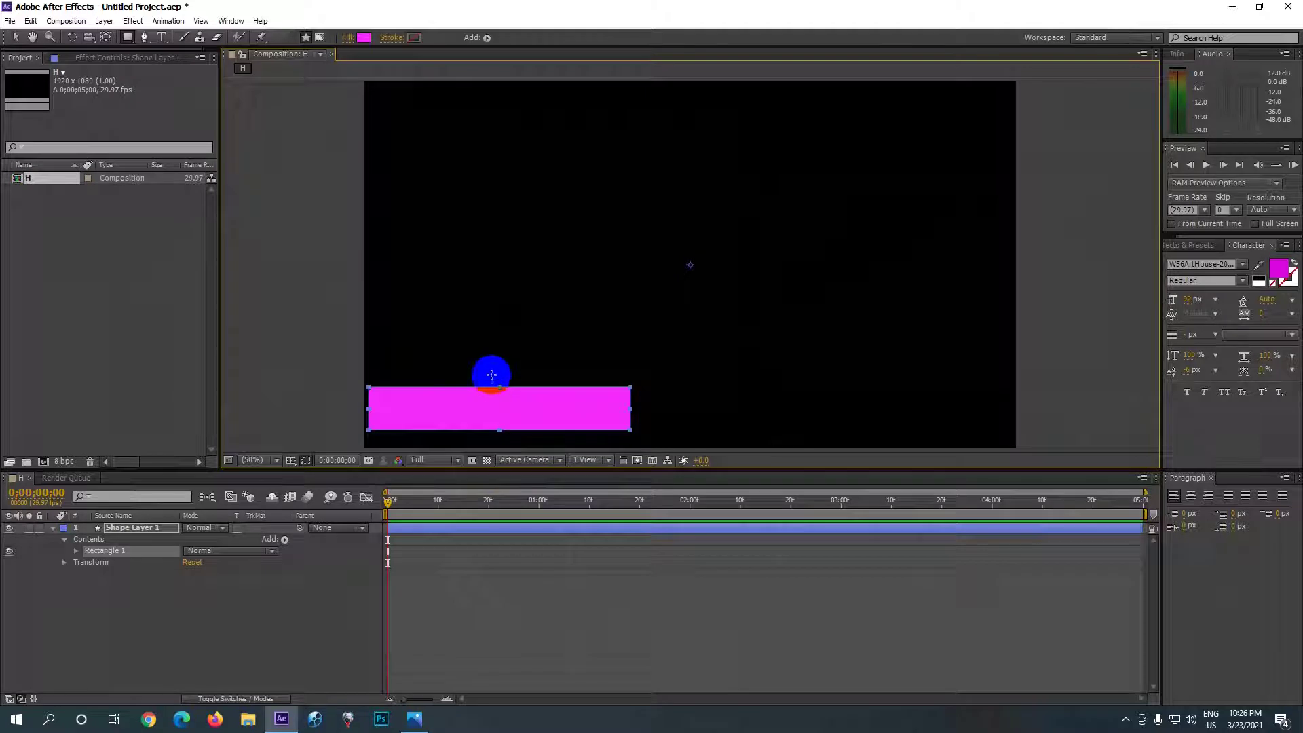
left_click(533, 397)
key("Down")
key("Down")
key("Down")
key("Down")
key("Down")
key("Down")
key("Down")
key("Down")
key("Down")
key("Down")
key("Down")
key("Down")
key("Down")
key("Down")
key("Down")
key("Down")
key("Down")
key("Down")
key("Down")
key("Down")
key("Down")
key("Down")
key("Down")
key("Down")
key("Down")
key("Down")
key("Down")
key("Down")
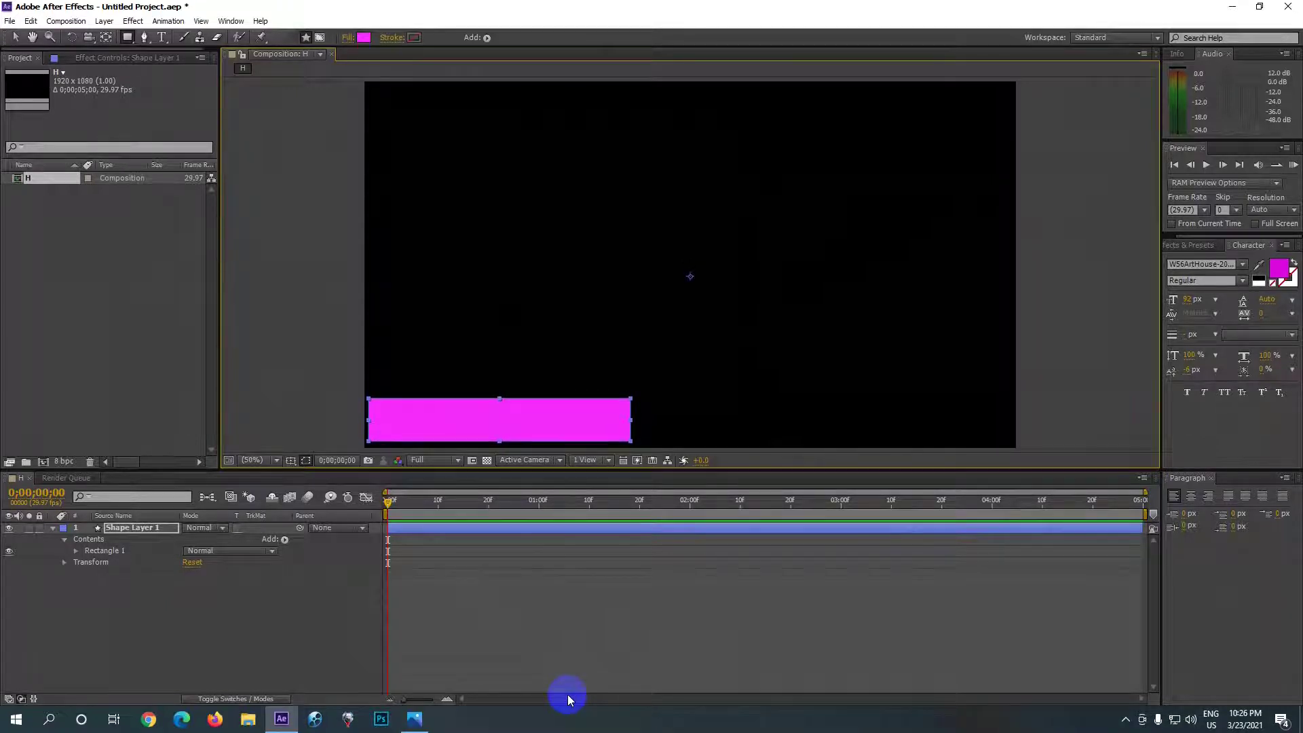
key("Down")
key("Down")
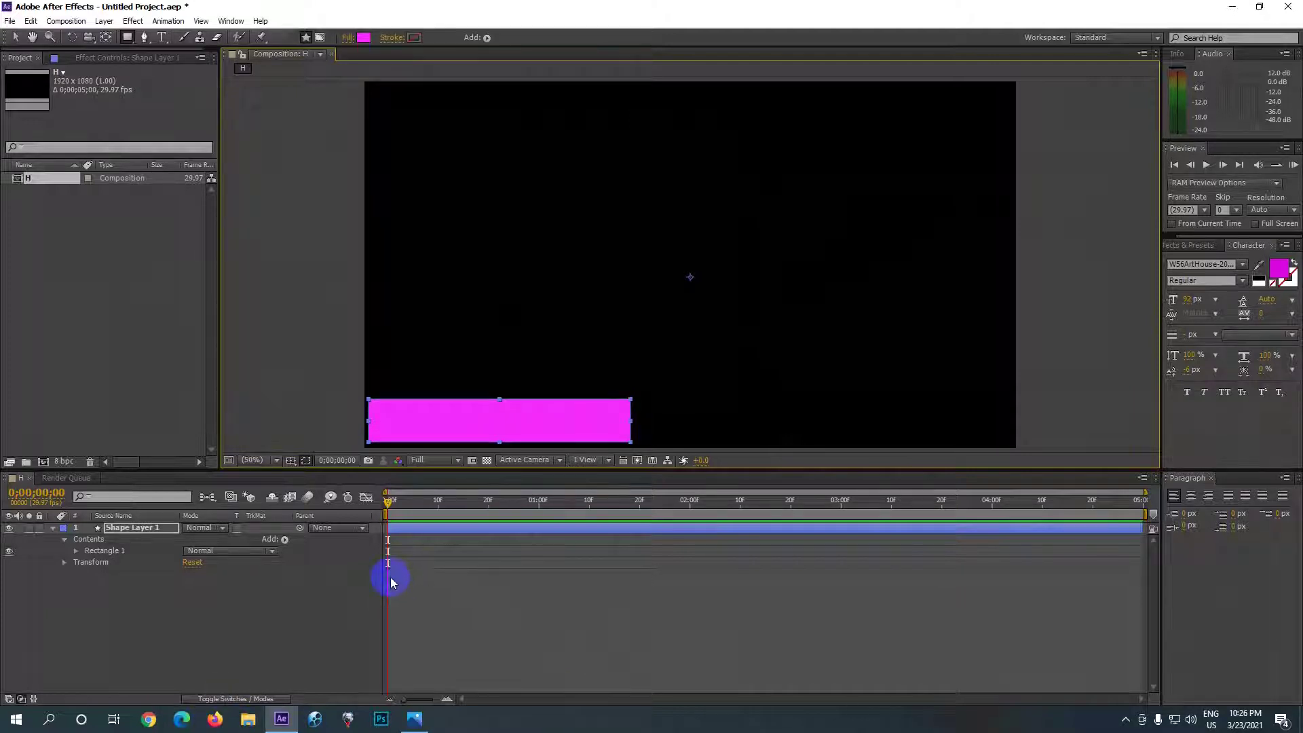
left_click(496, 406)
left_click_drag(495, 408, 520, 415)
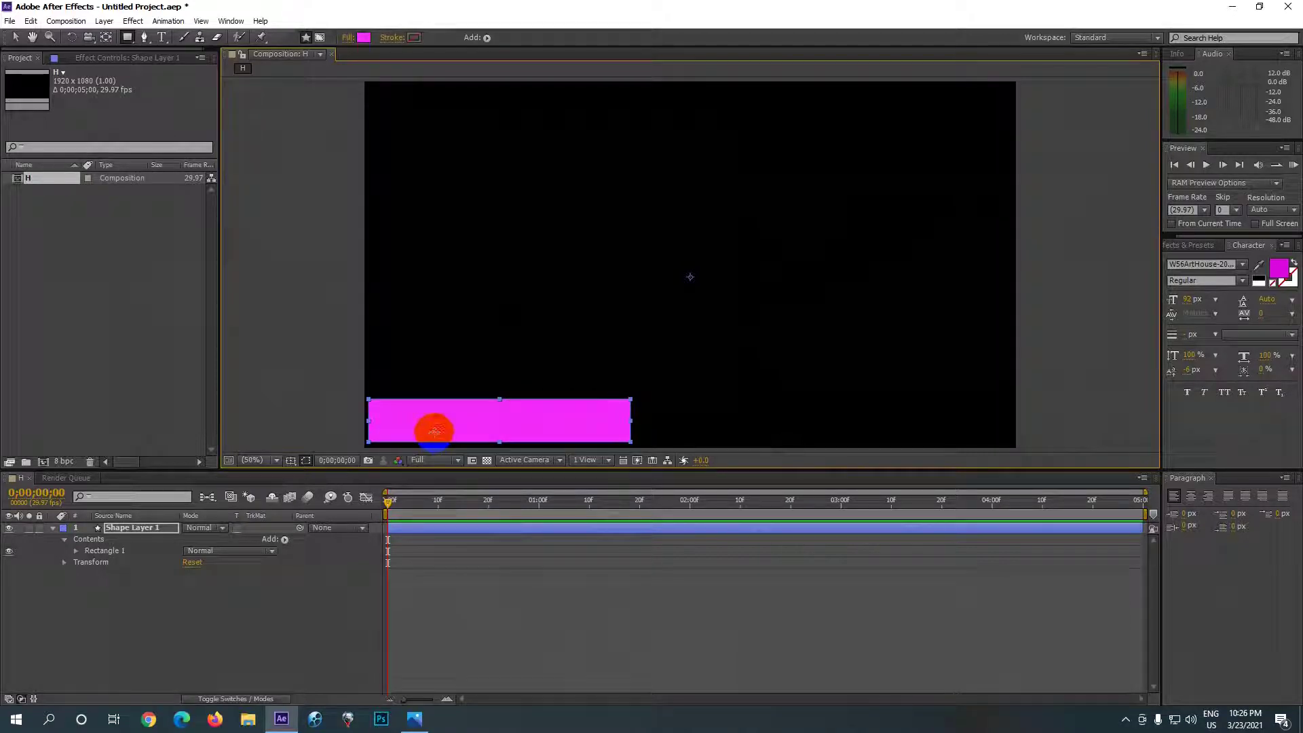
mouse_move(521, 415)
left_mouse_down()
mouse_move(585, 408)
mouse_move(230, 414)
left_mouse_up()
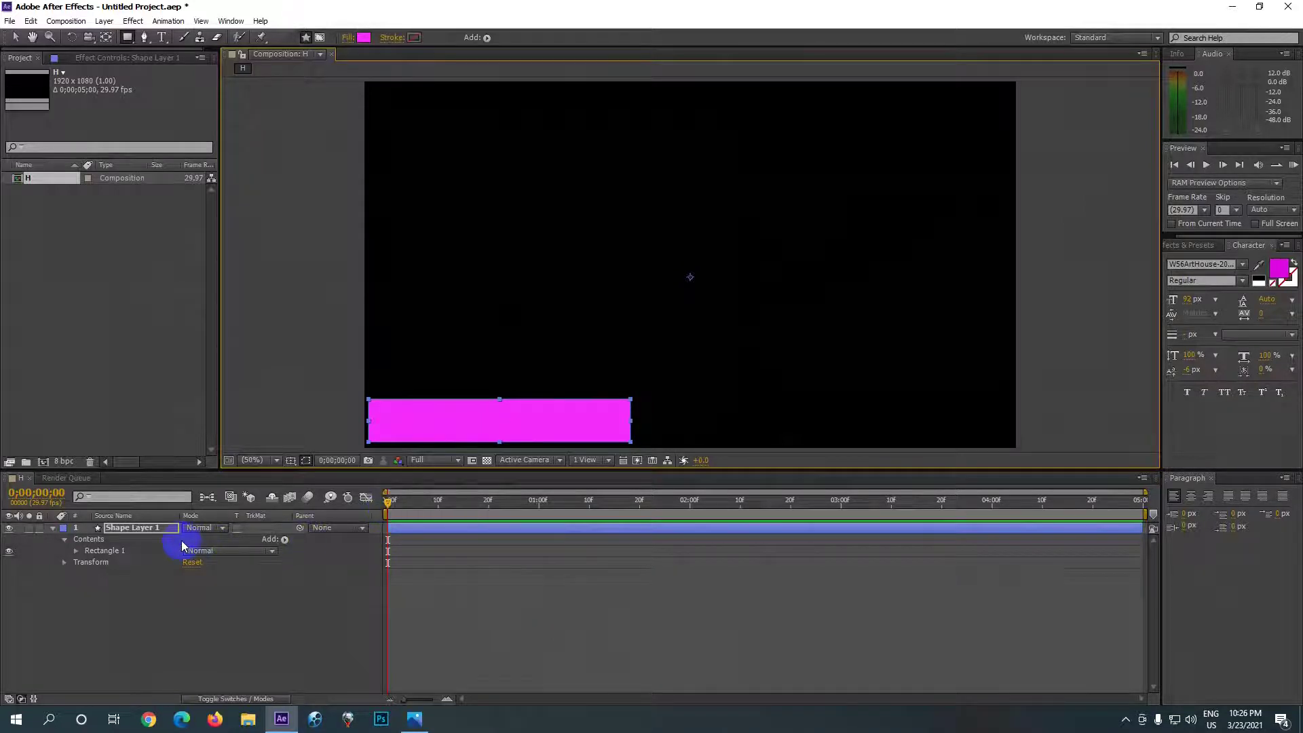
left_click(53, 530)
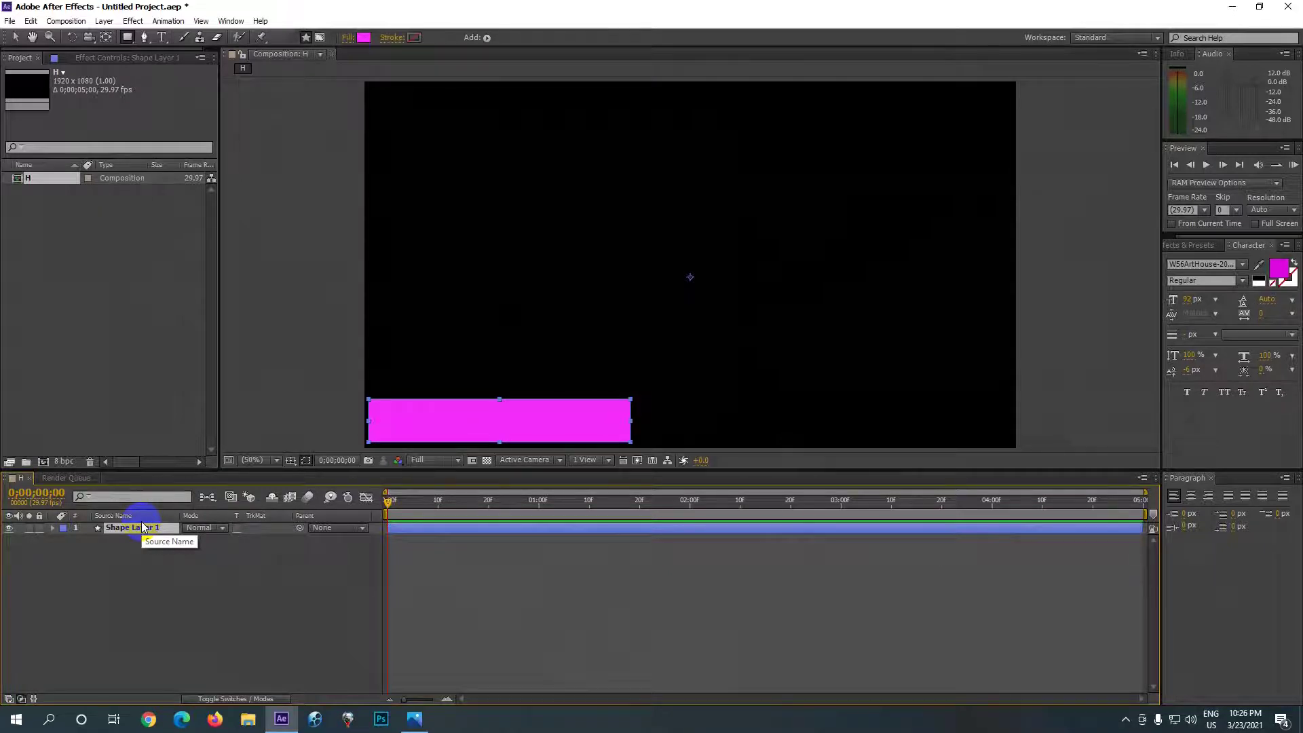
Step: Try a 50% Scale on Shape Layer 1, then undo it back to 100%
left_click(142, 526)
key("s")
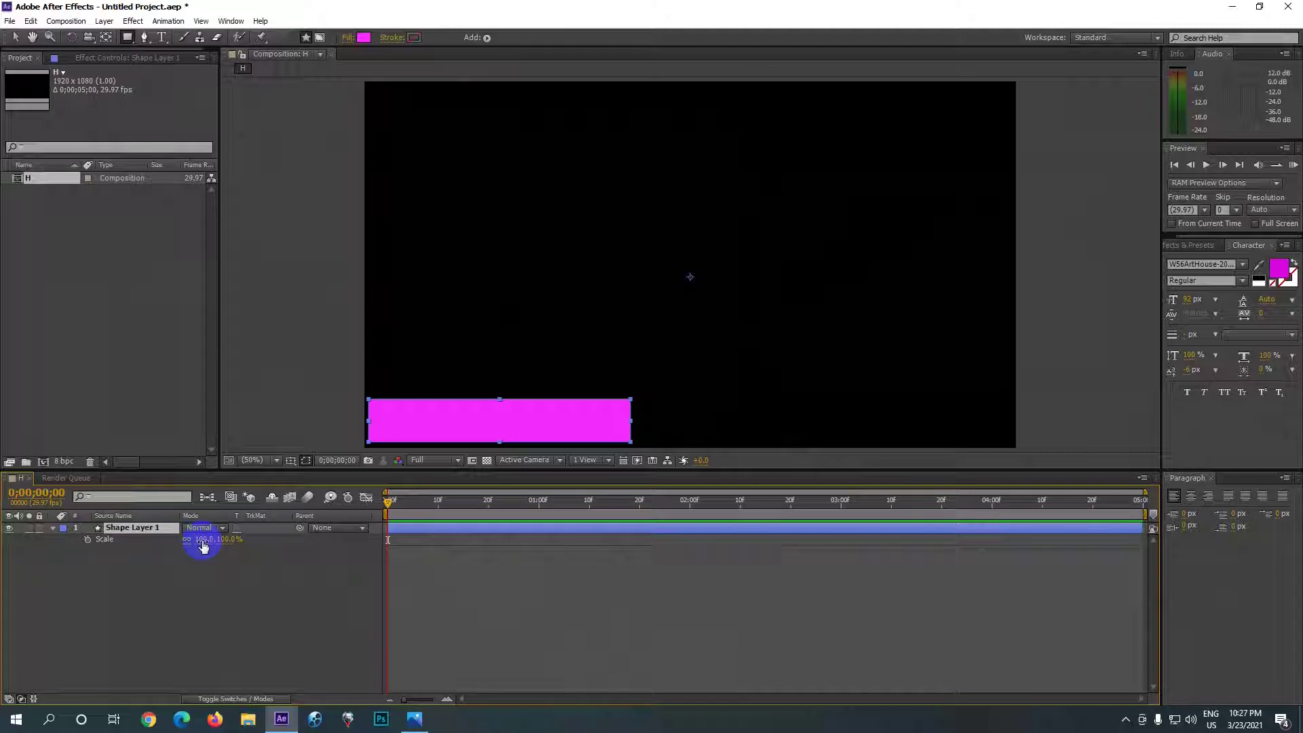
left_click(204, 540)
type("50")
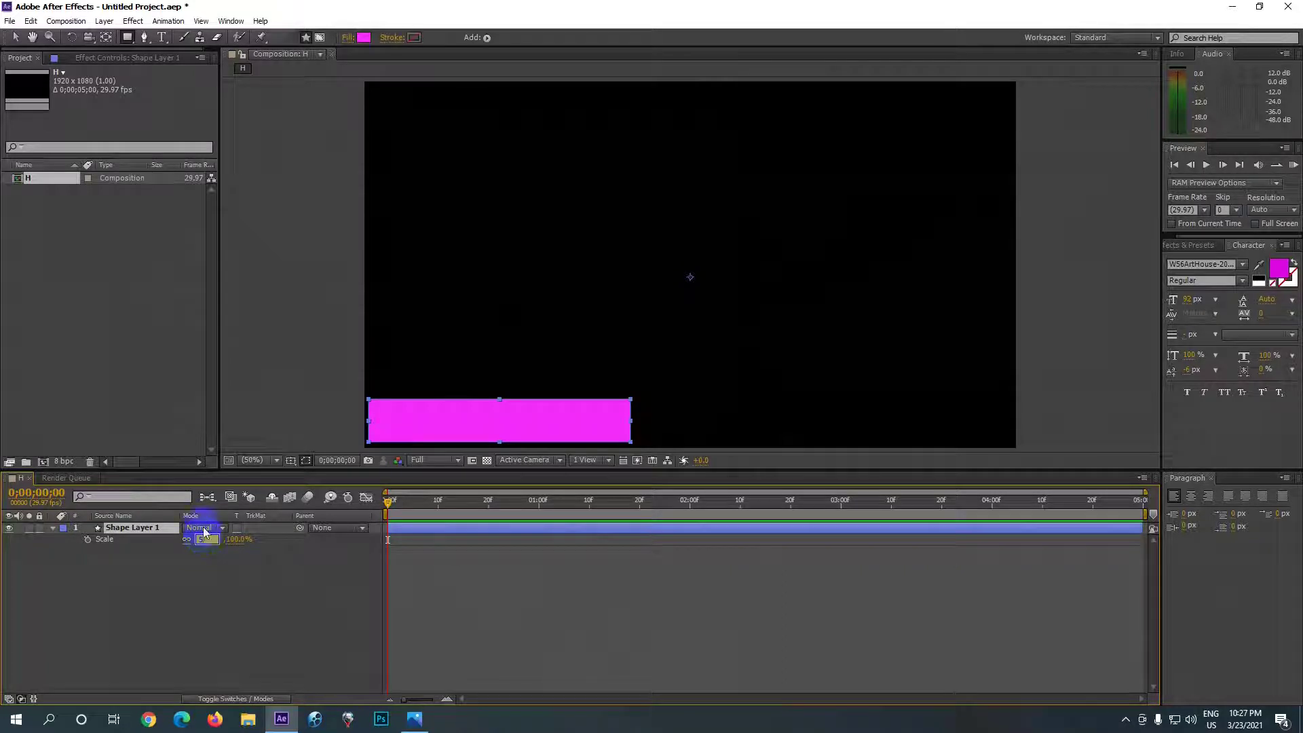
left_click(221, 584)
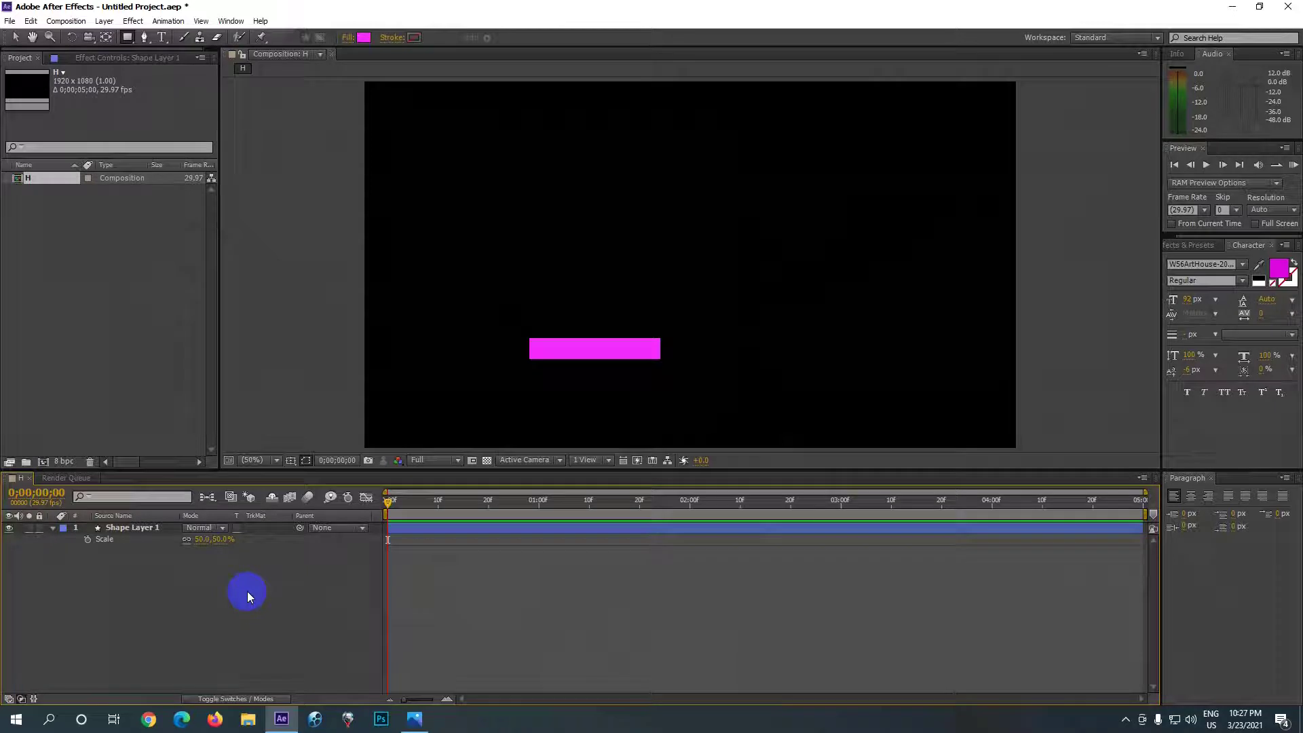
key("ctrl+z")
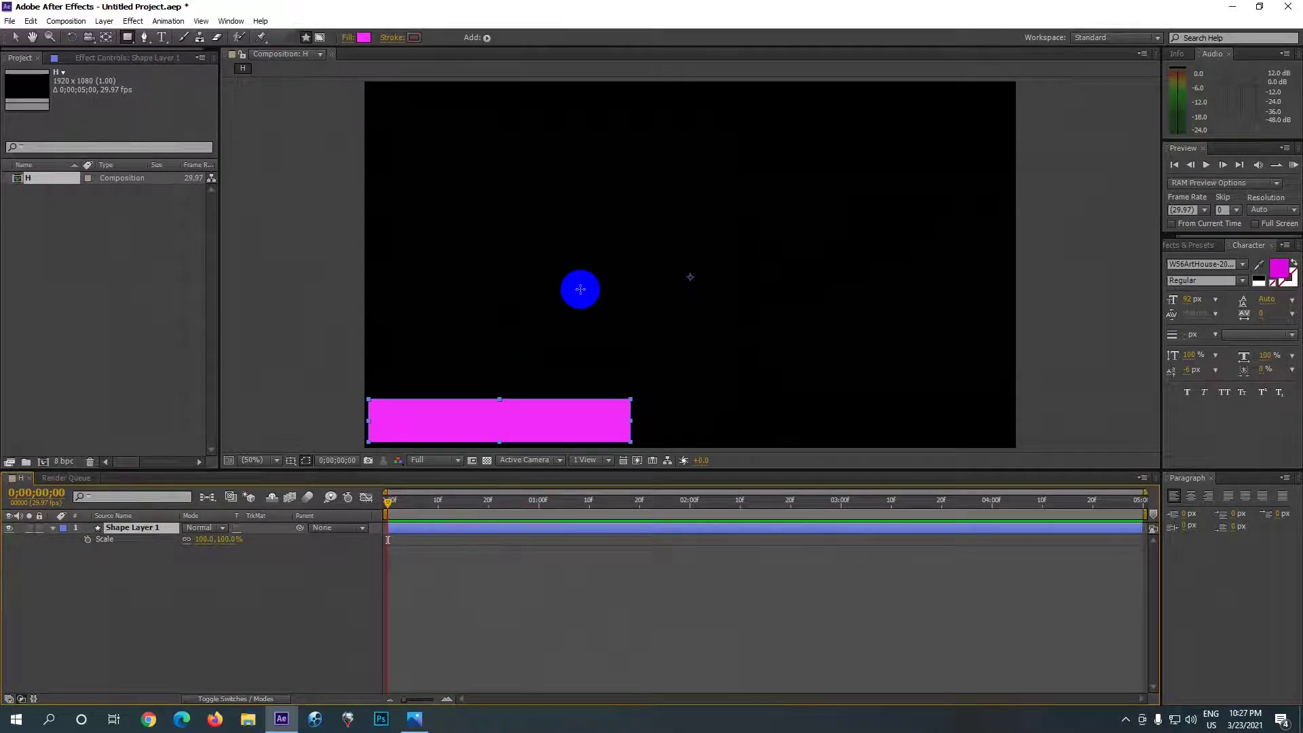
Step: Adjust the bar by dragging in the viewer, then deselect it with the Selection Tool
left_click_drag(400, 434, 382, 431)
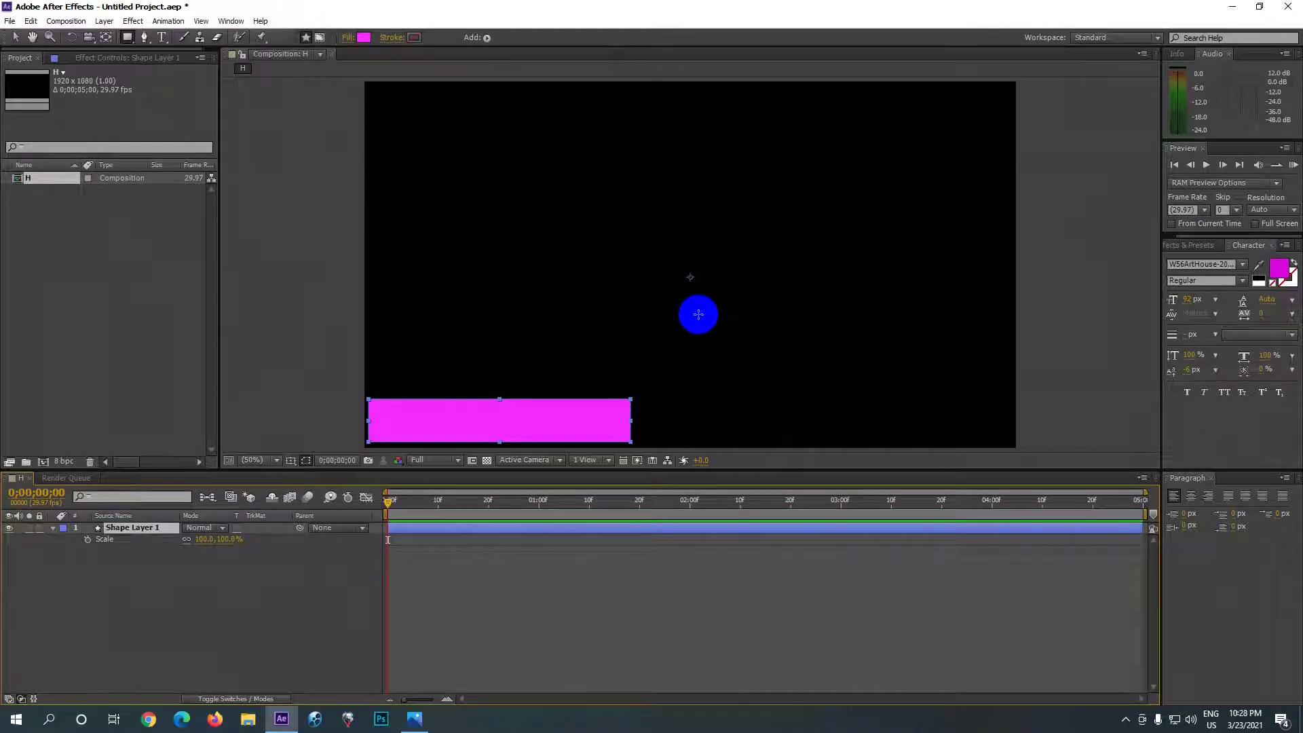
left_click_drag(483, 422, 501, 423)
left_click_drag(501, 423, 489, 425)
left_click(588, 431)
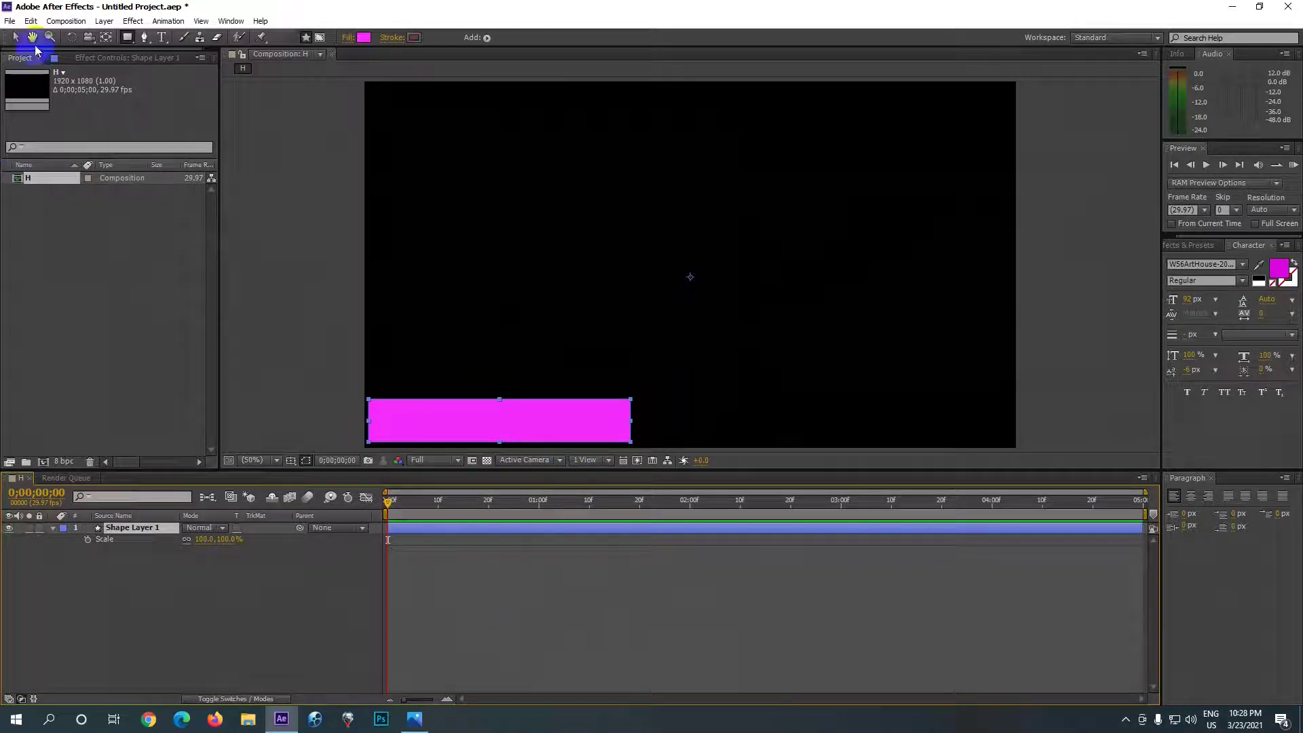
left_click(17, 38)
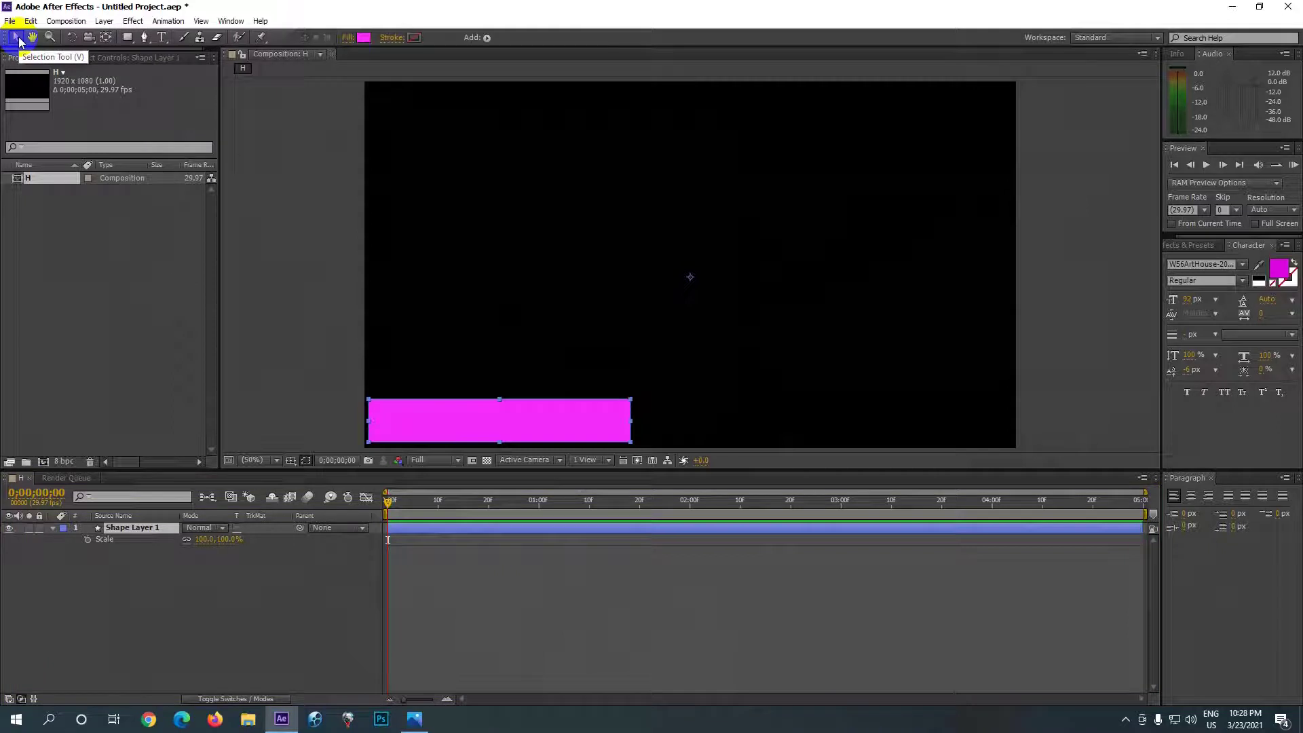
left_click(480, 630)
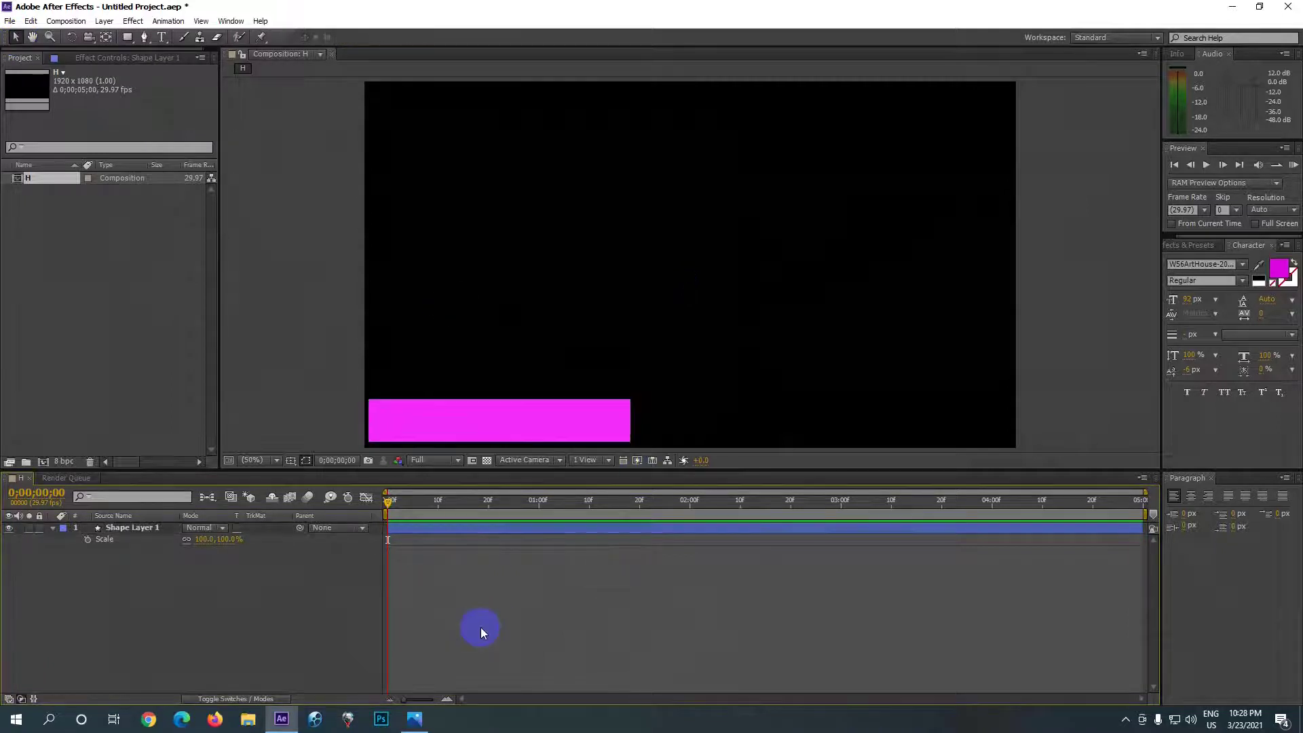
Step: Move Shape Layer 1's anchor point to the bar's left edge with the Pan Behind tool
left_click(105, 39)
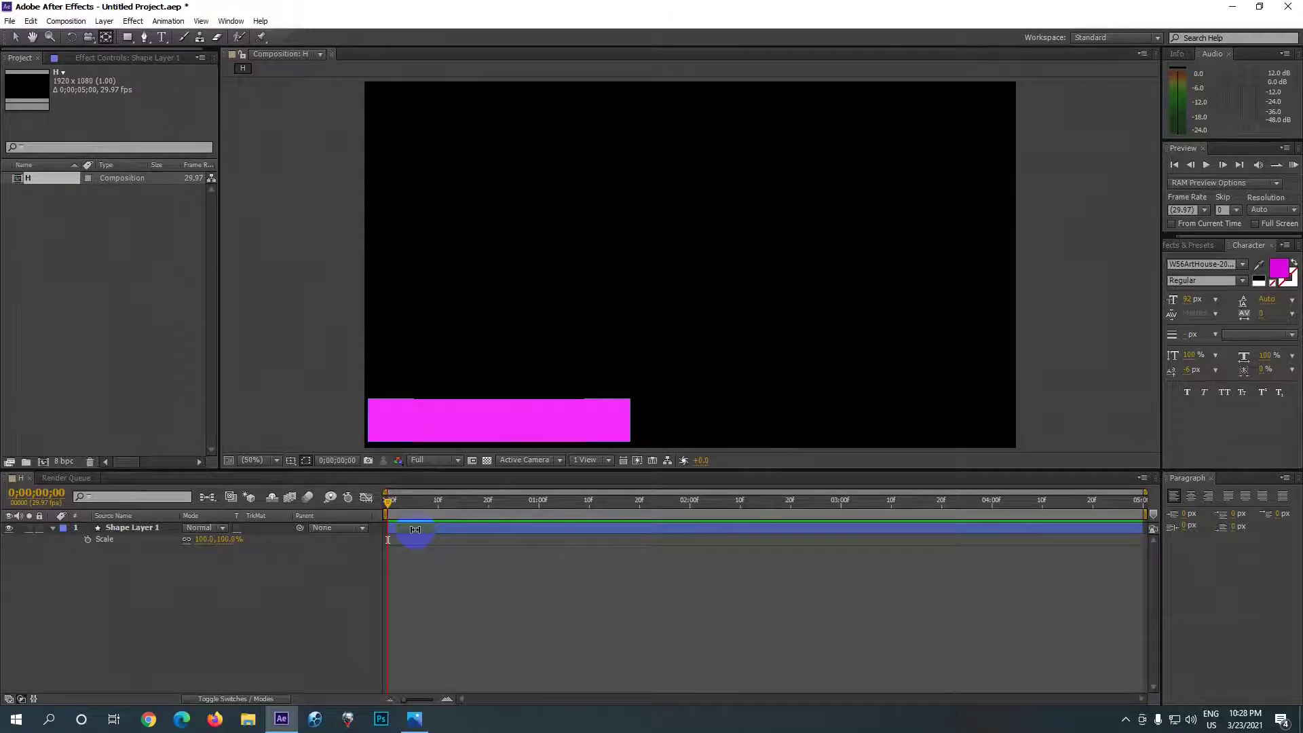
left_click(414, 530)
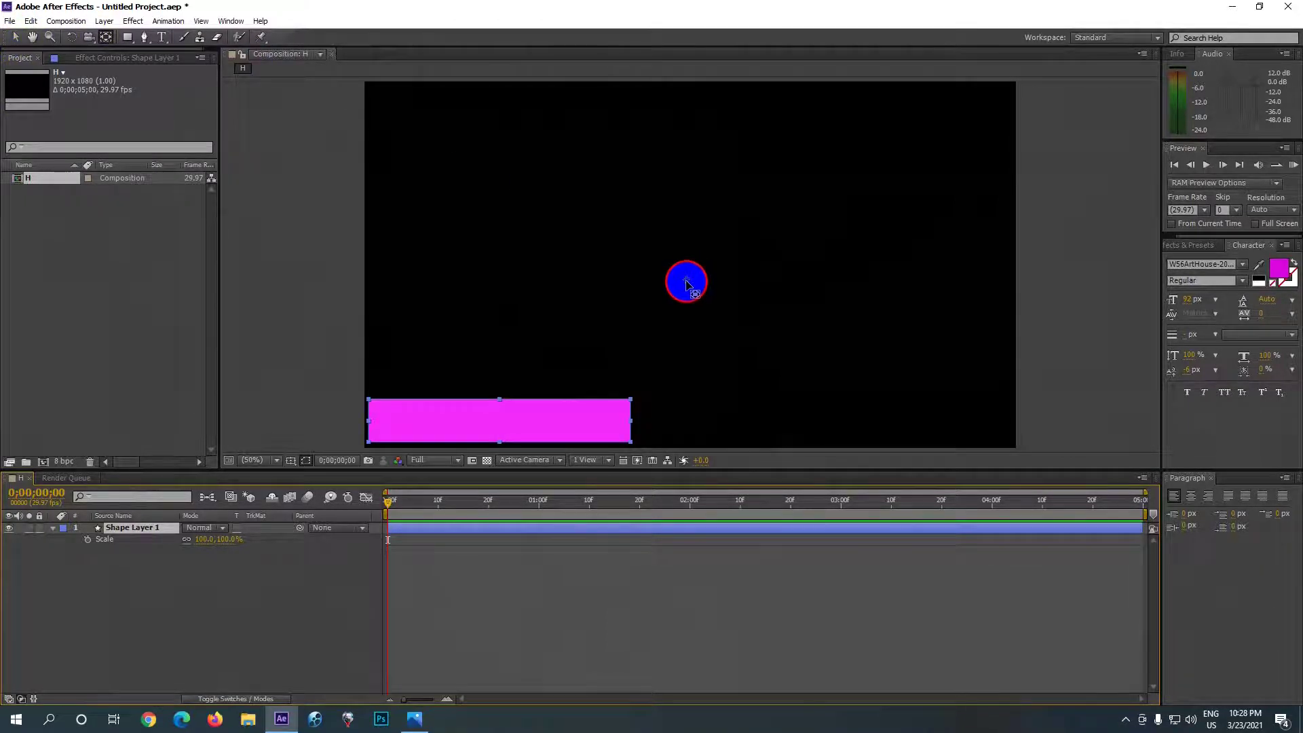
left_click(466, 378)
left_click_drag(397, 410, 370, 424)
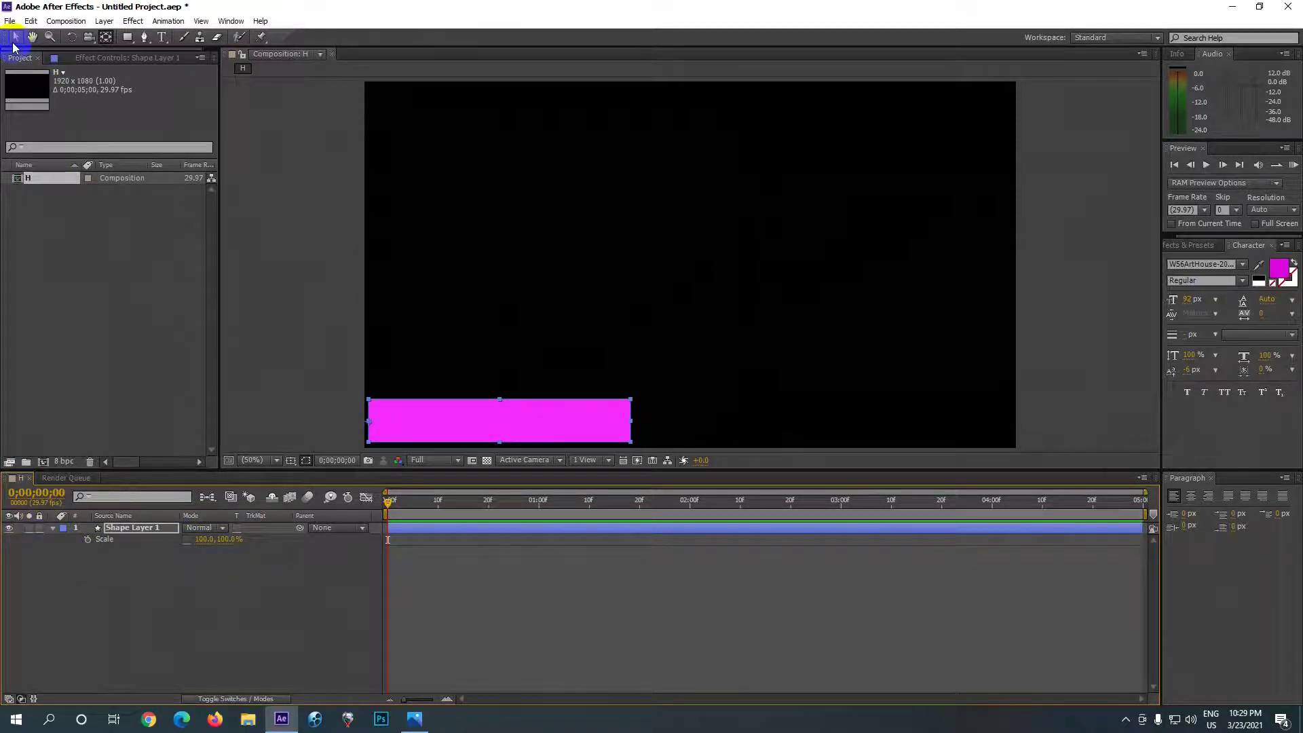
left_click(14, 39)
Step: Enable Scale keyframing on the bar and set a 0% width keyframe at the start
left_click(105, 539)
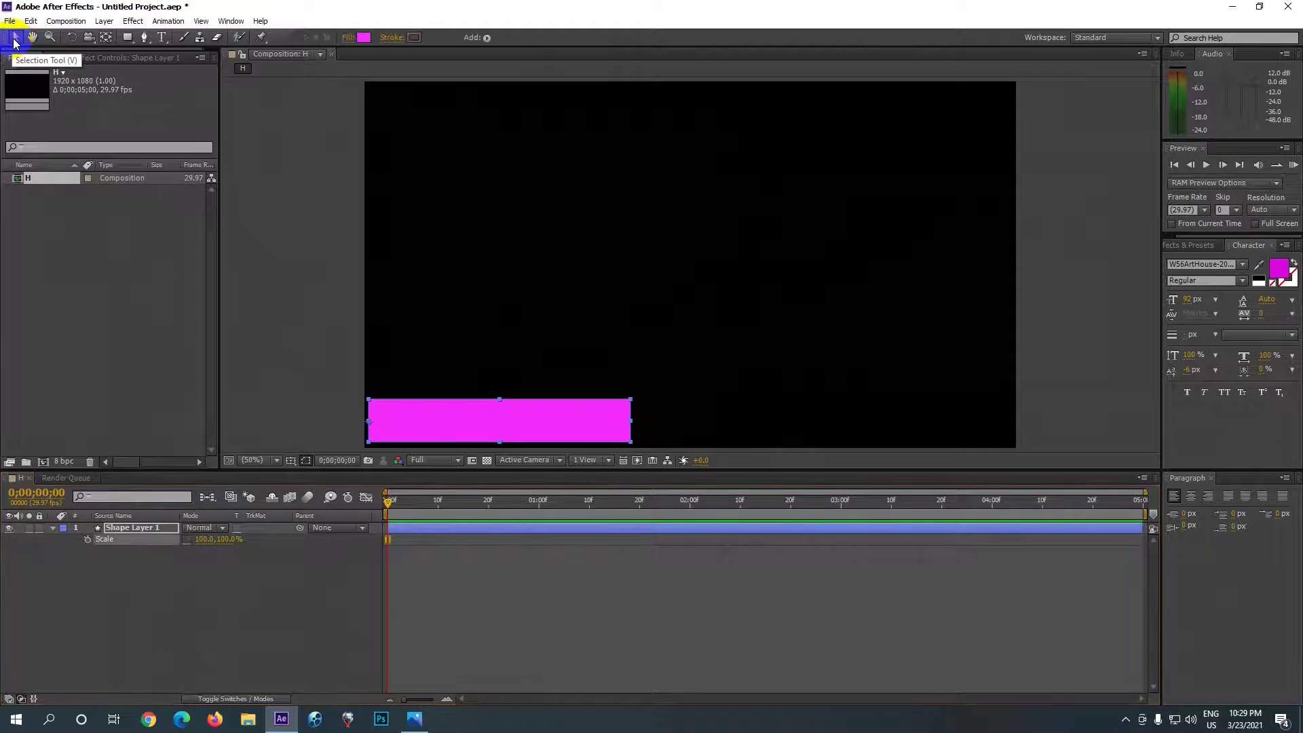
left_click(73, 243)
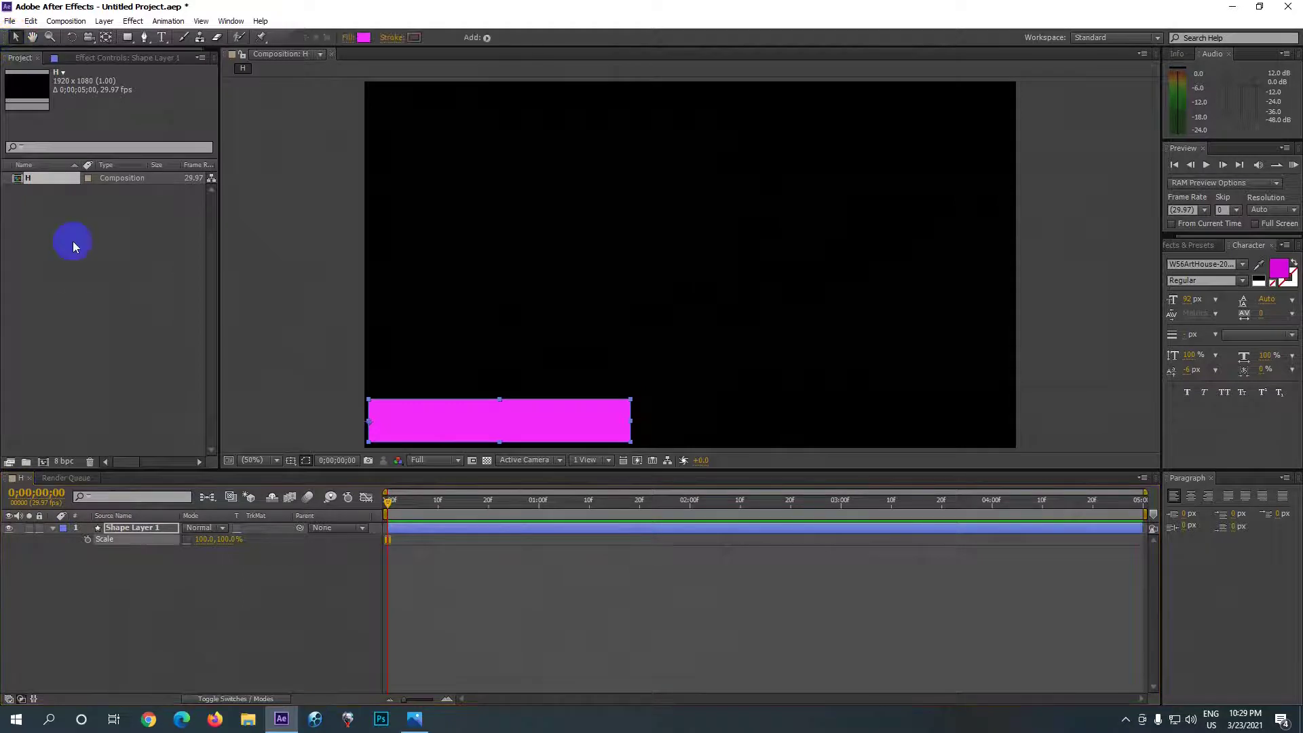
left_click(88, 540)
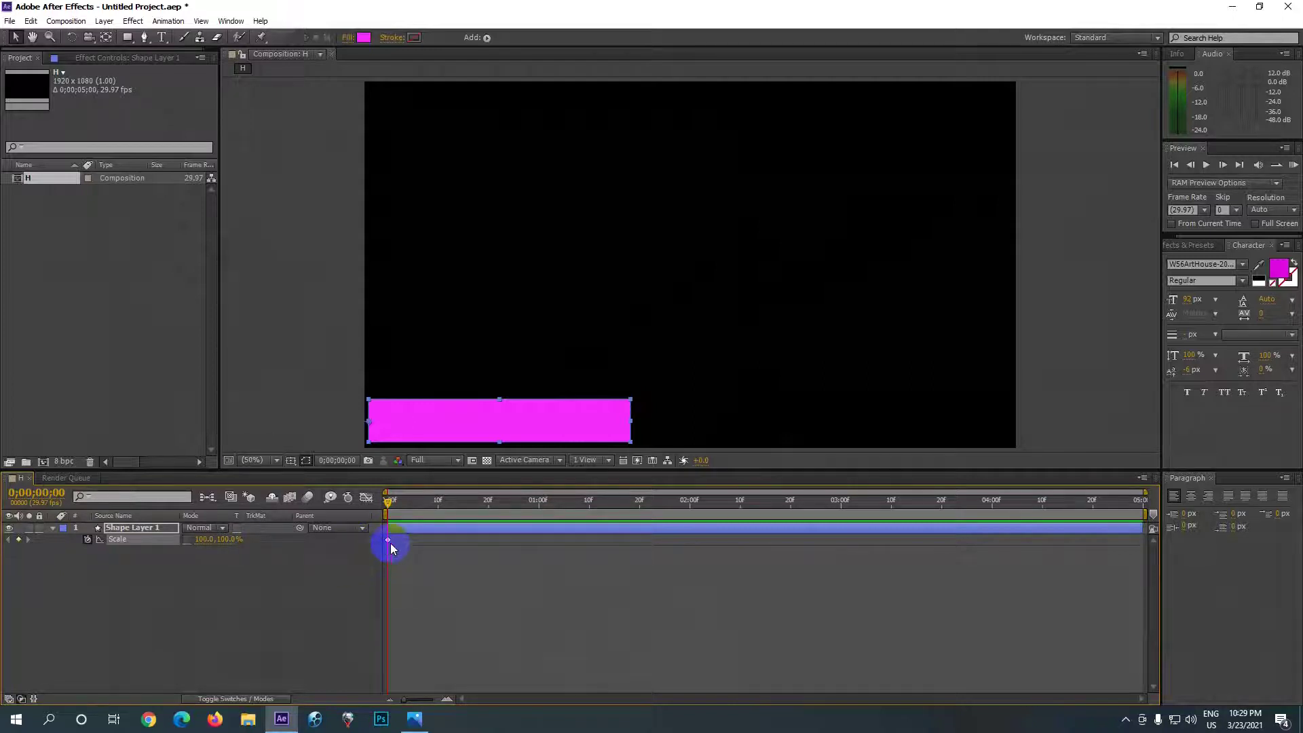
mouse_move(390, 543)
left_click(202, 540)
key("Return")
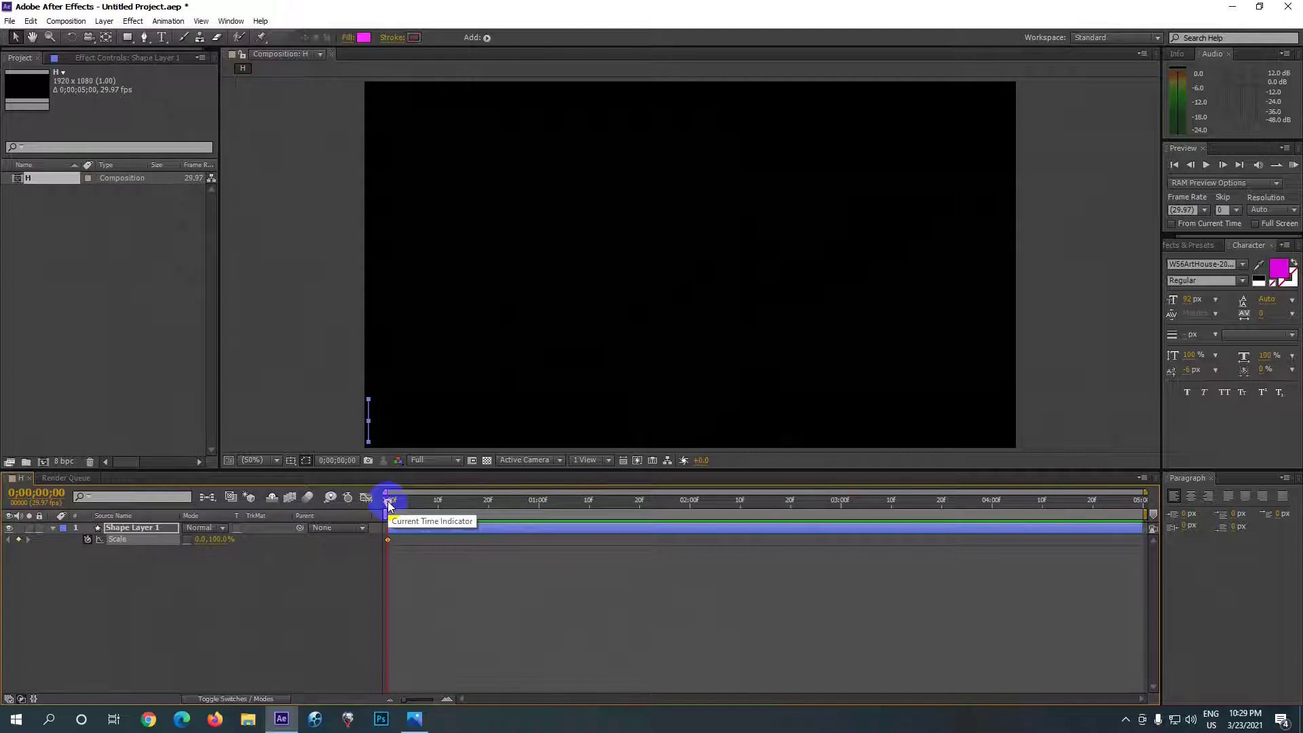
left_click(389, 540)
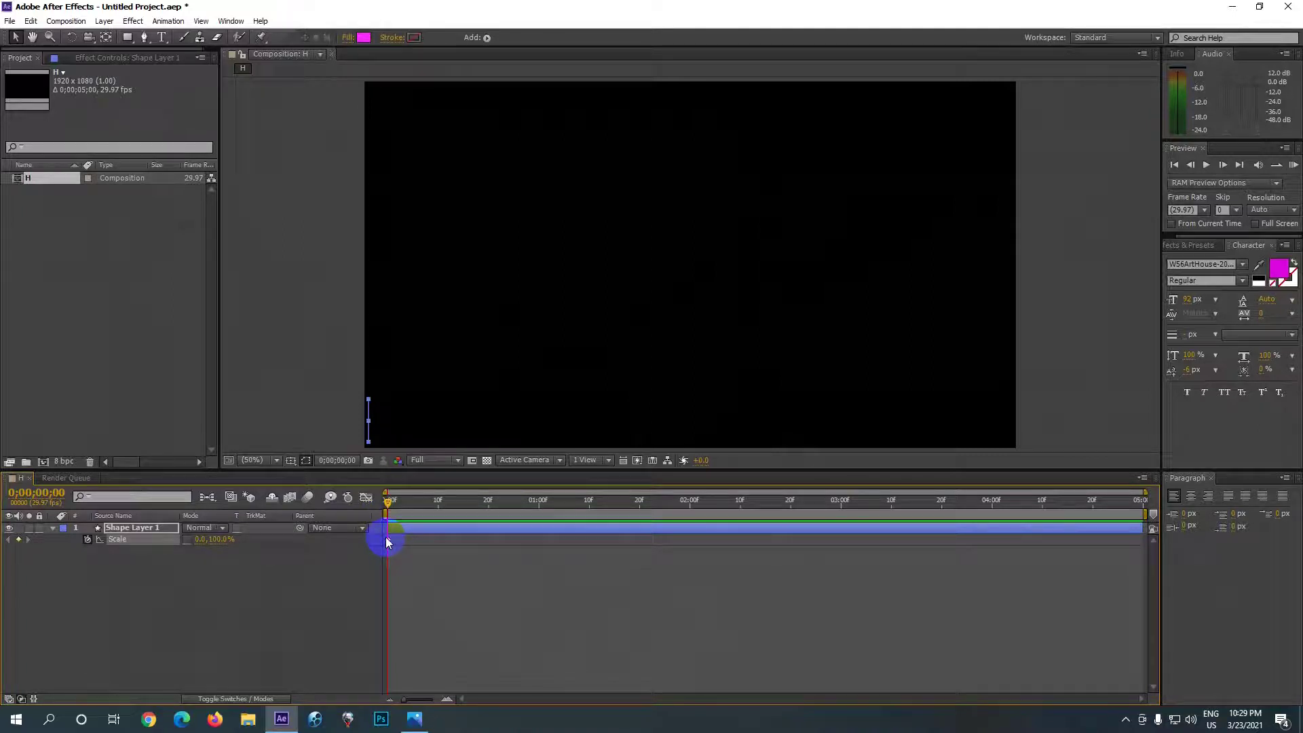
left_click(399, 529)
left_click(387, 539)
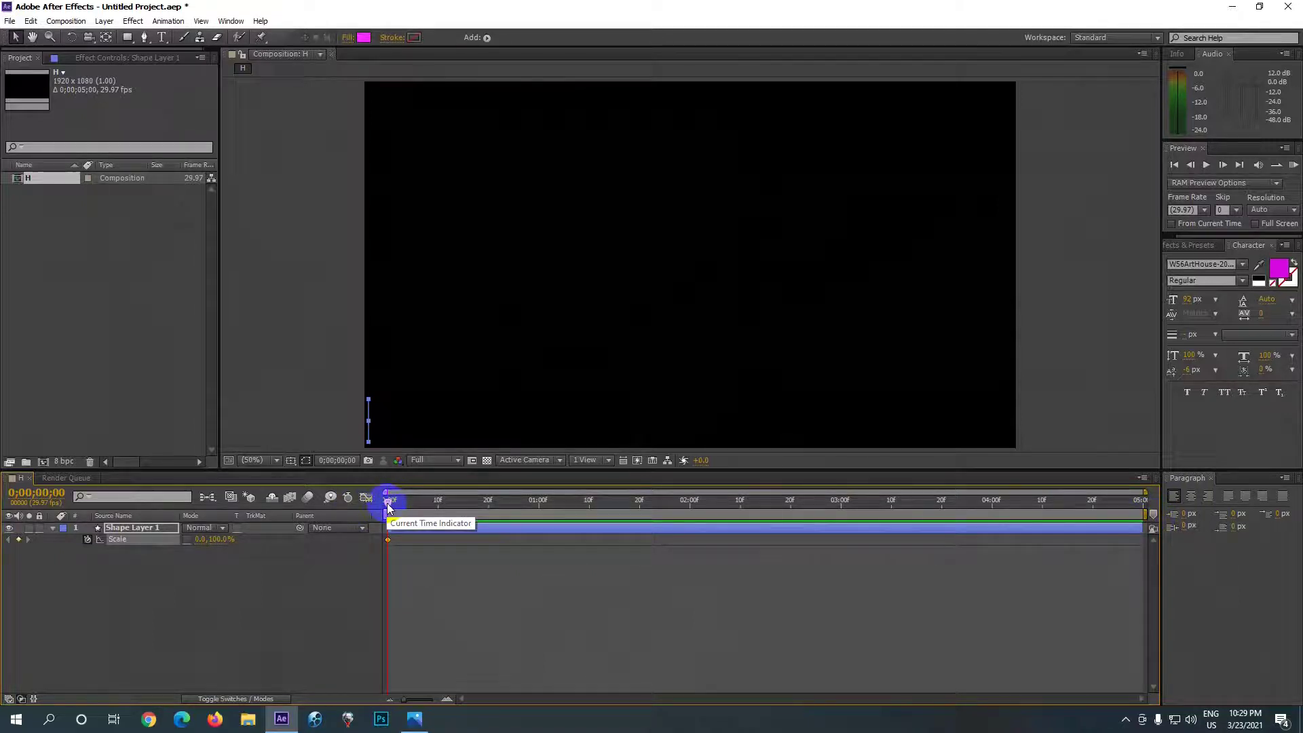
Step: At 0;00;01;10 set Scale back to 100% and RAM-preview the grow-in
left_click_drag(388, 507, 589, 504)
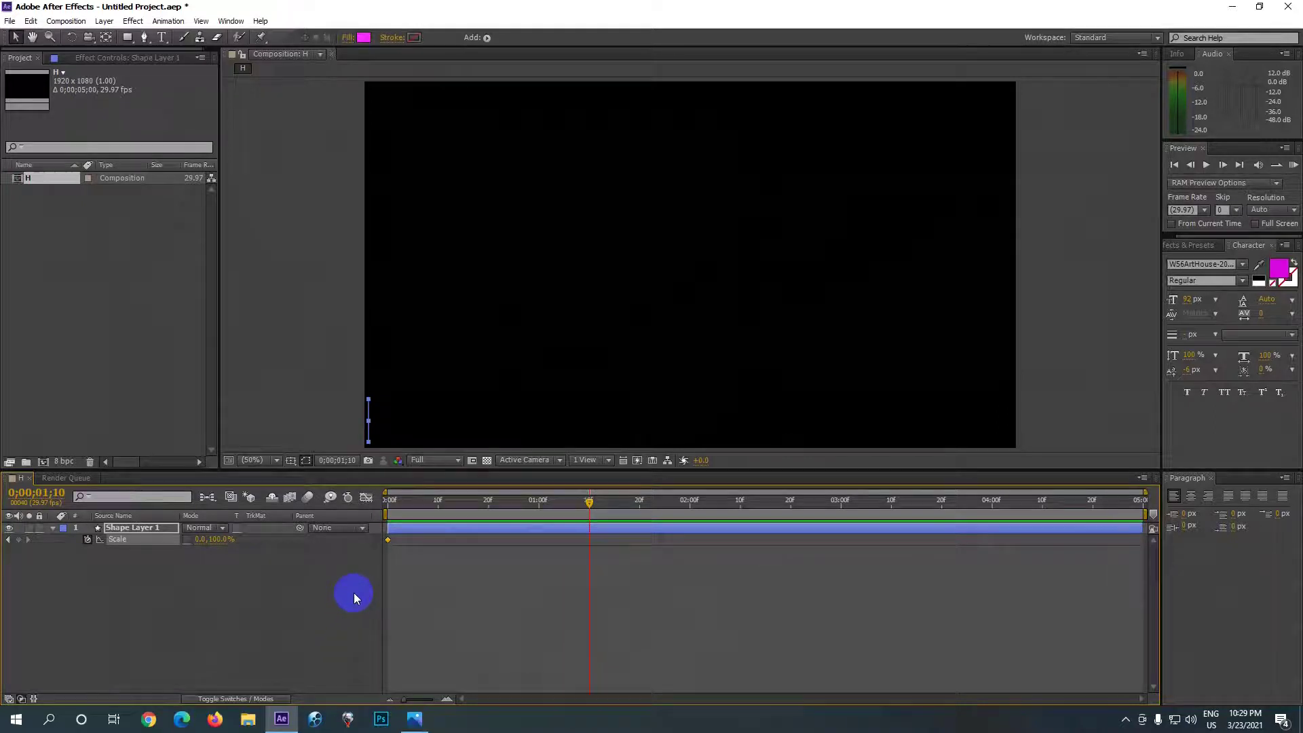
left_click(199, 540)
type("0")
type("1")
left_click(242, 617)
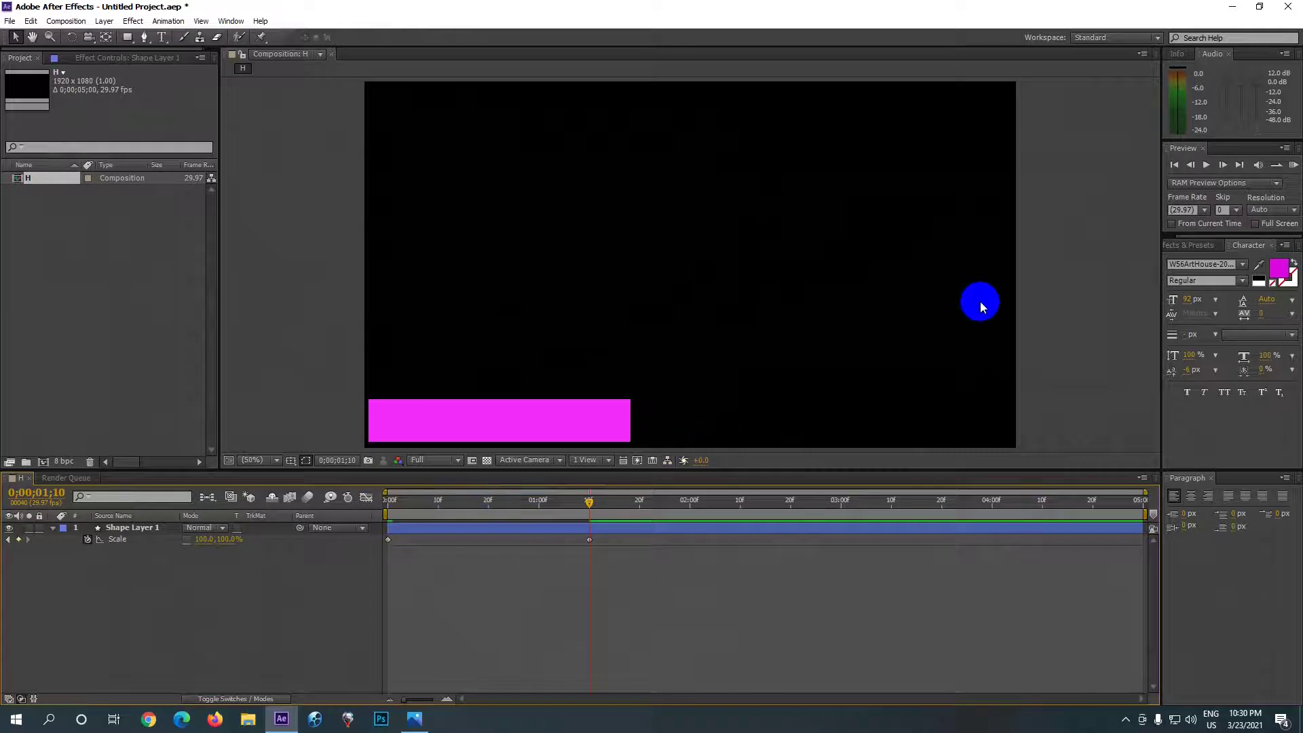
left_click(1295, 165)
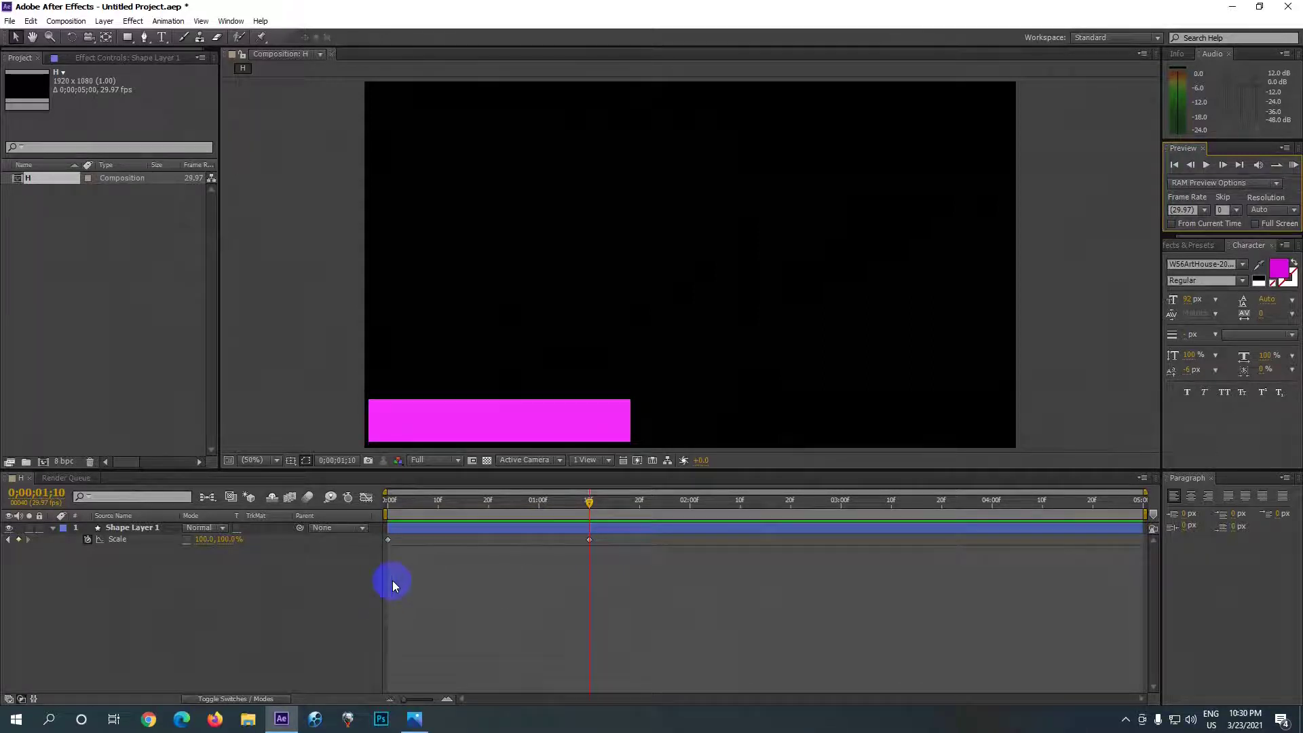
left_click(388, 533)
Step: Marquee-select both Scale keyframes and apply Keyframe Assistant > Easy Ease
left_click(409, 567)
left_click(380, 538)
left_click(387, 536)
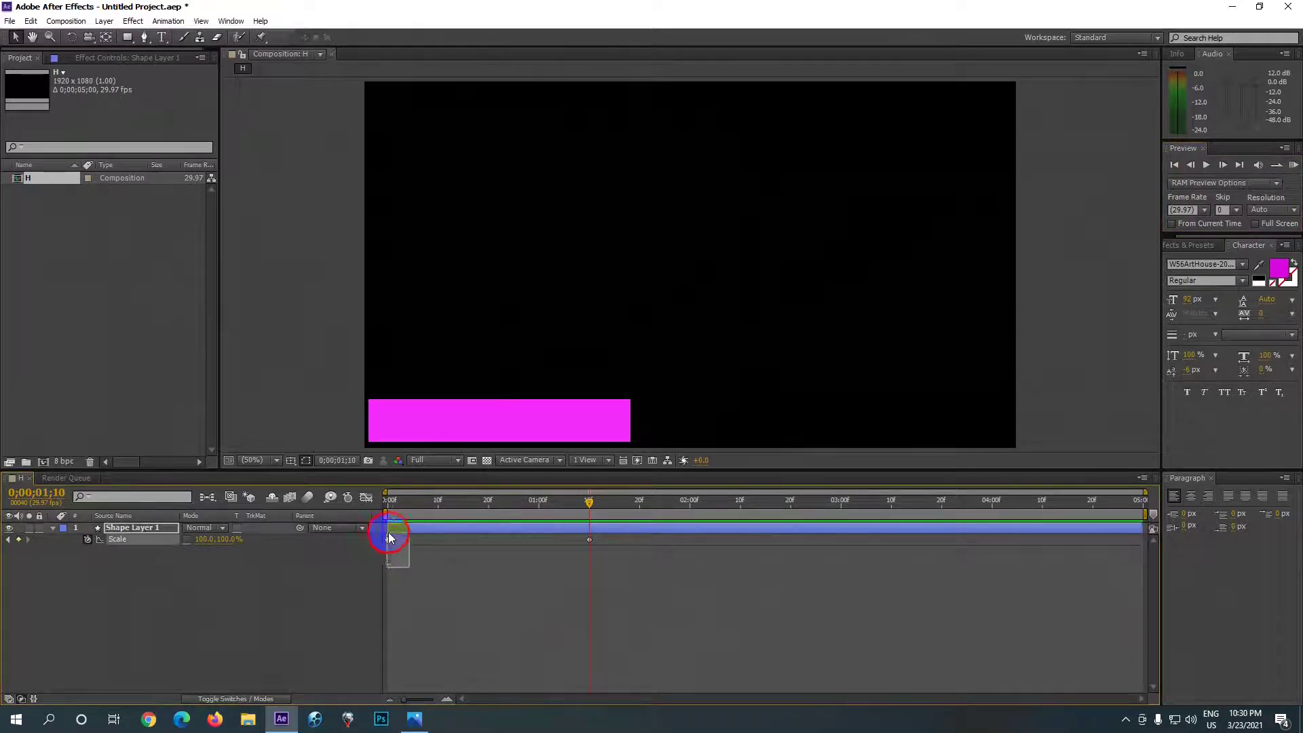
left_click_drag(591, 538, 389, 541)
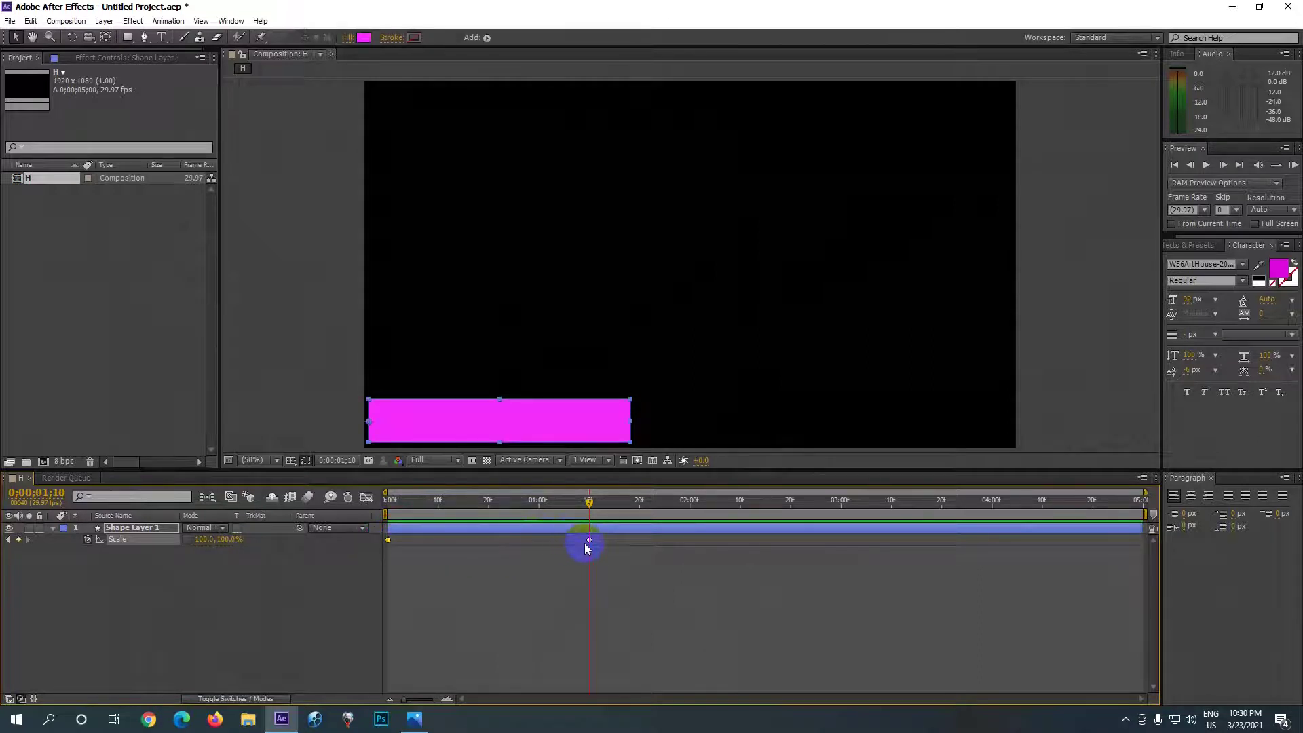
mouse_move(588, 541)
right_click(589, 542)
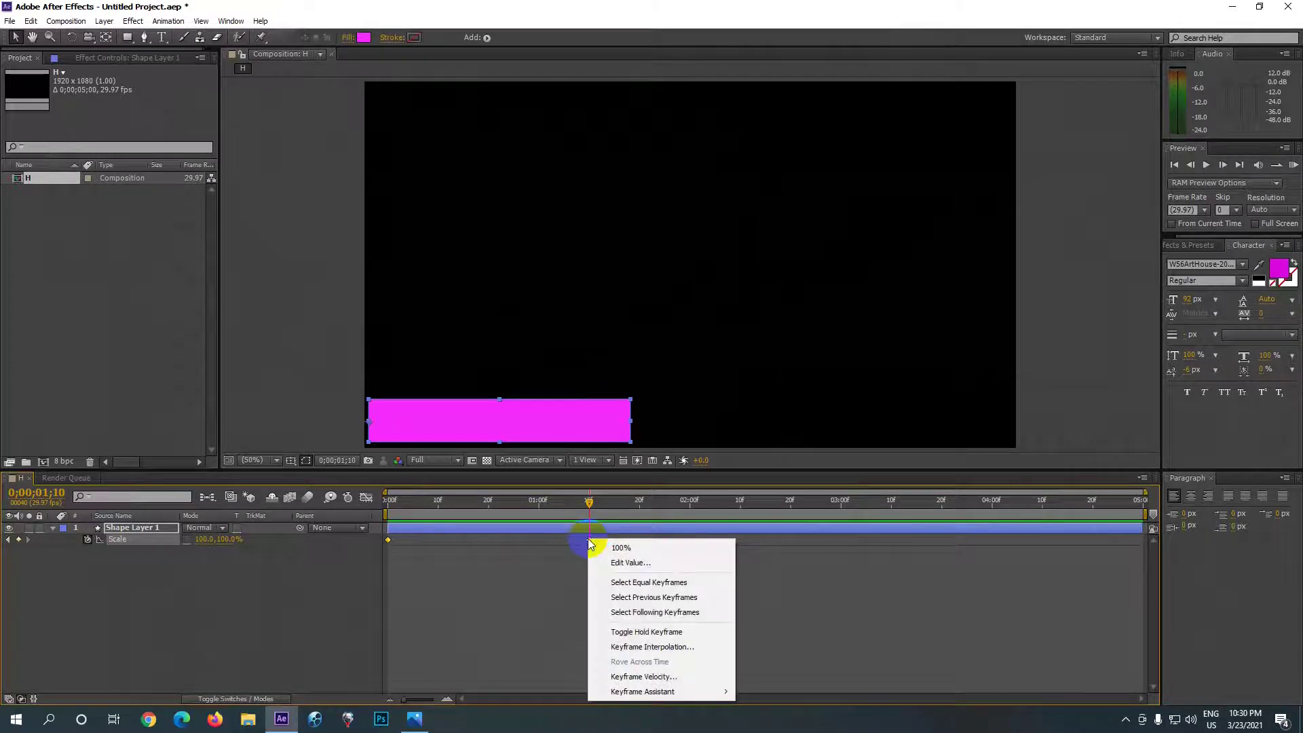
mouse_move(656, 692)
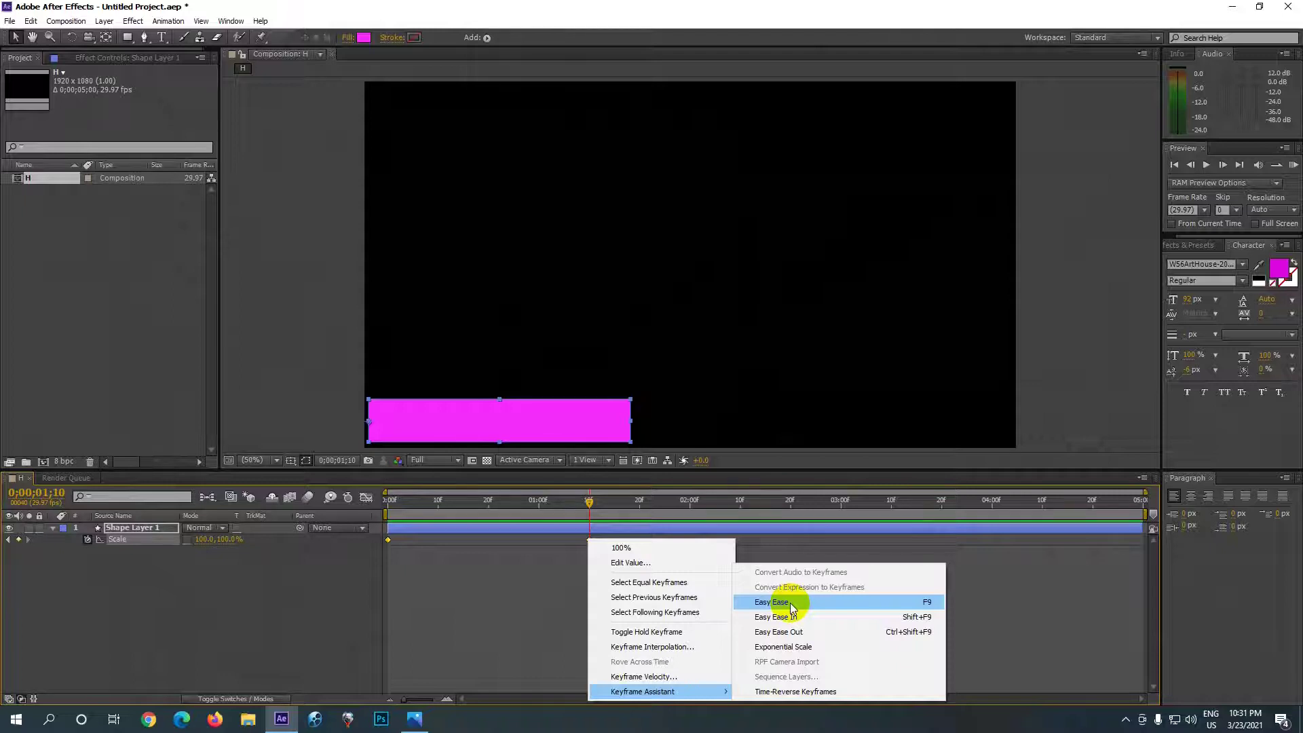
left_click(790, 603)
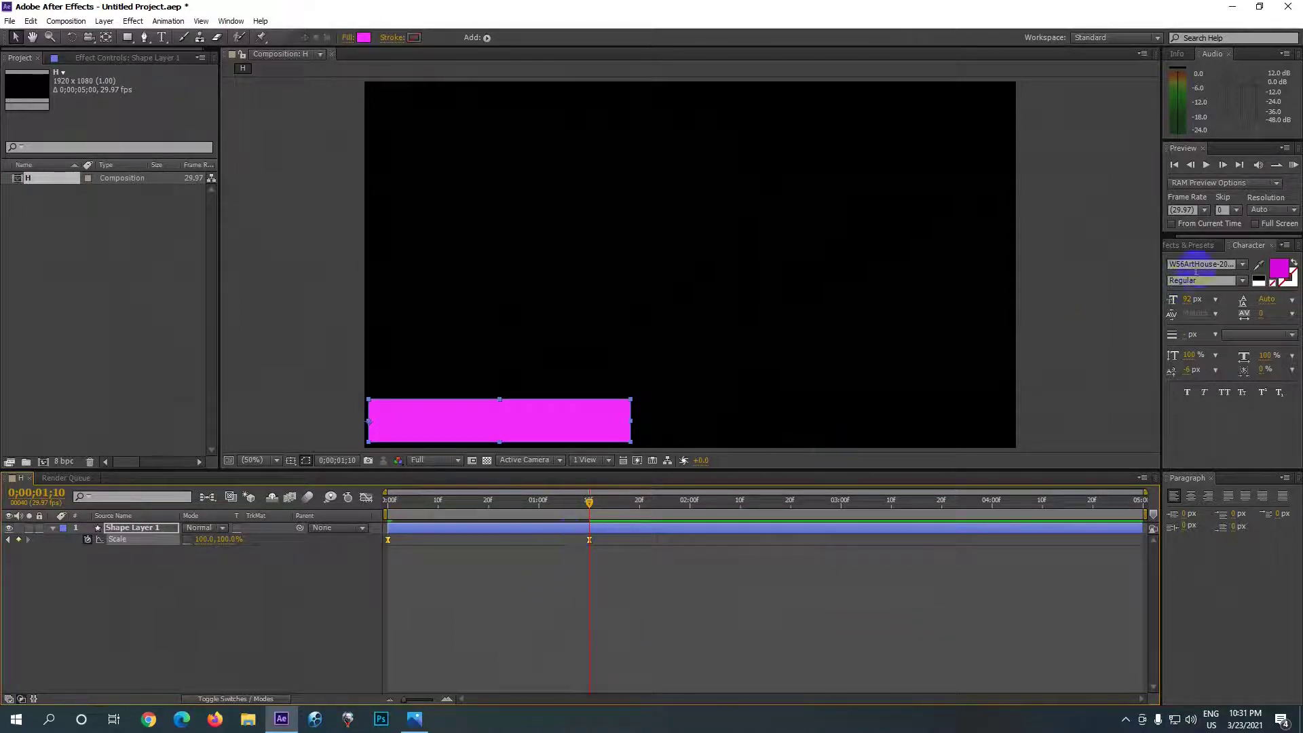
Step: Preview the magenta bar's Scale animation and inspect its speed curve in the Graph Editor
left_click(1293, 170)
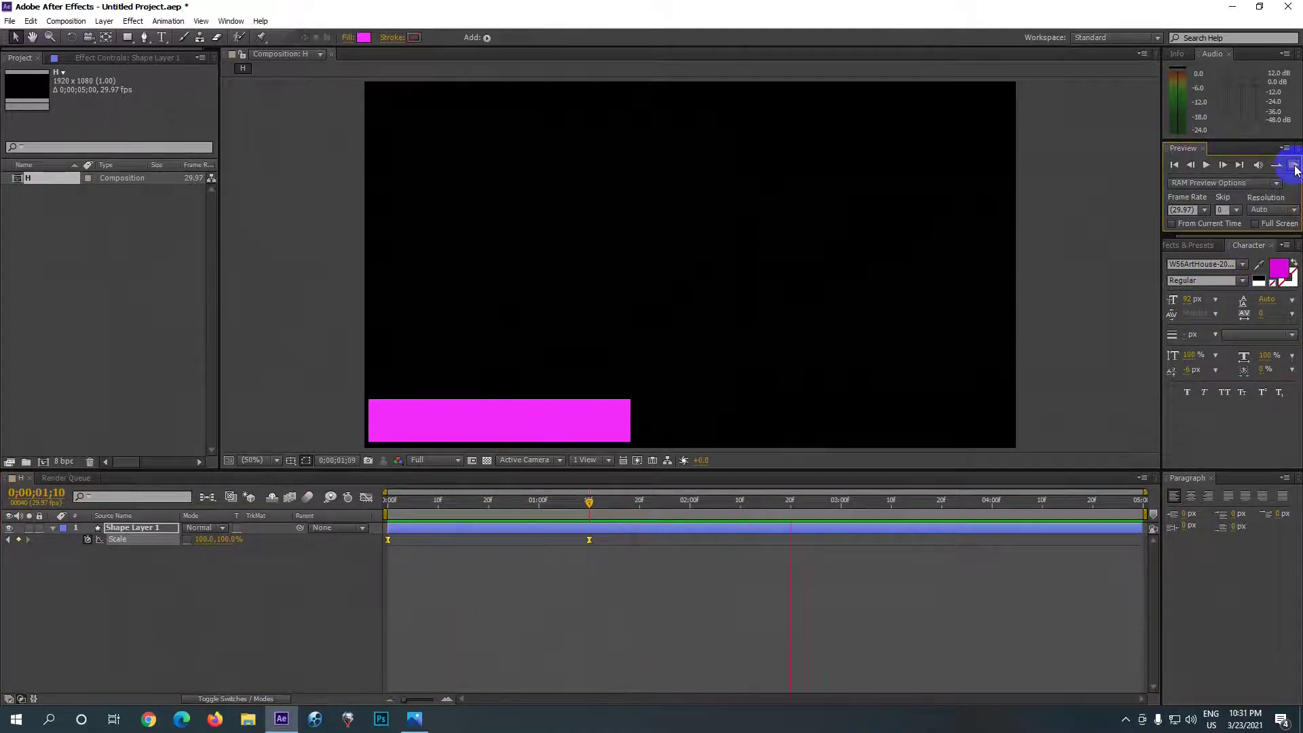
left_click(1294, 169)
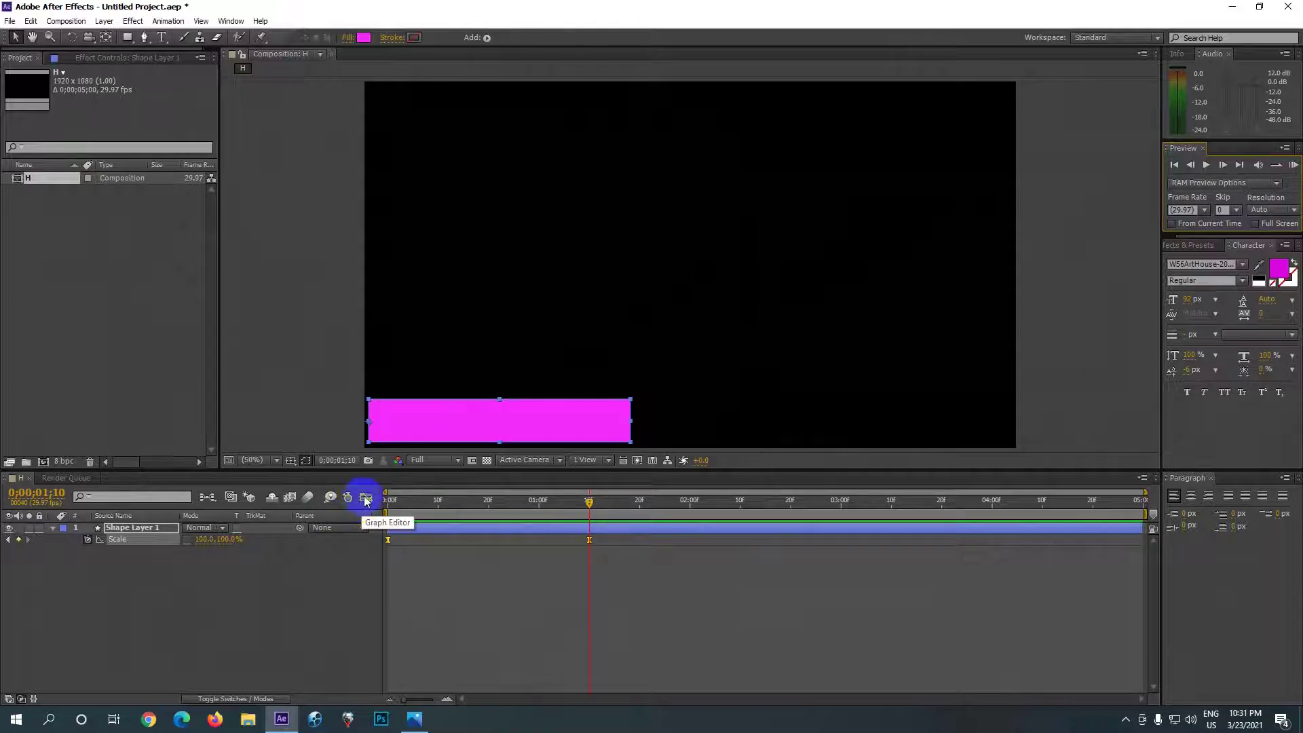
left_click(366, 499)
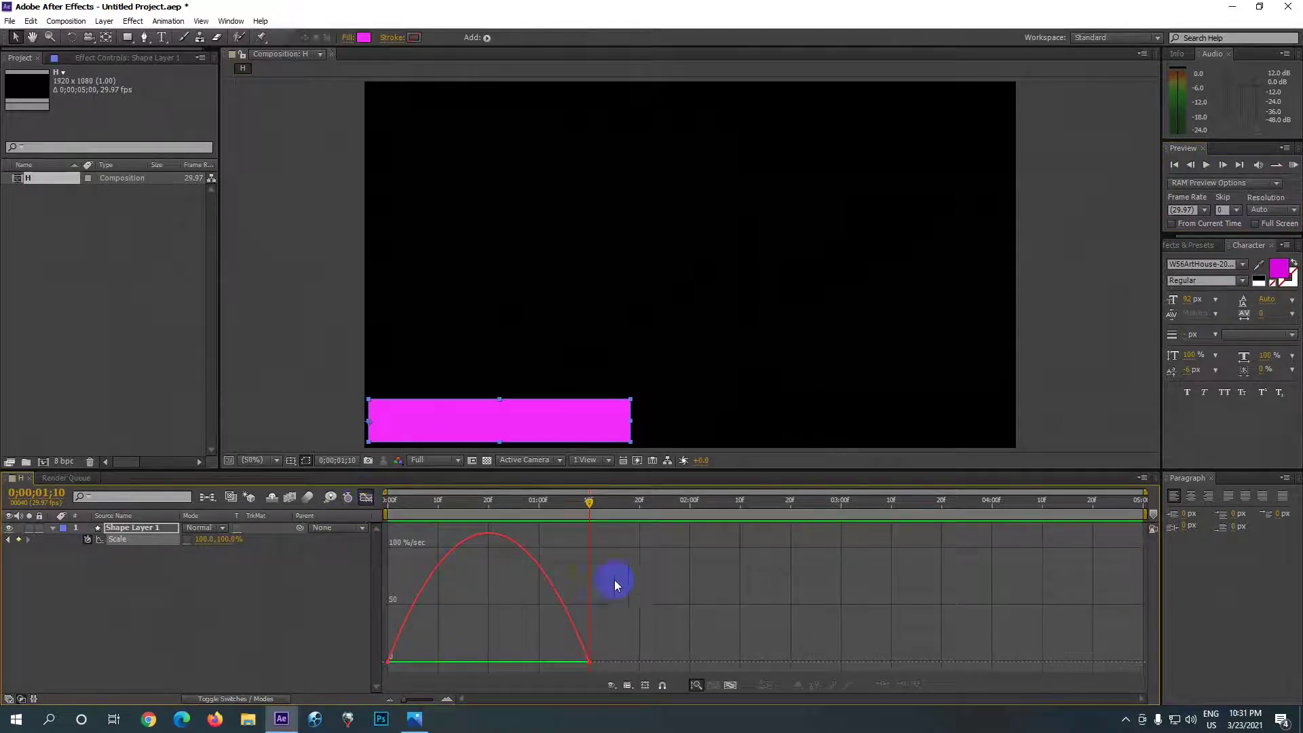
right_click(655, 615)
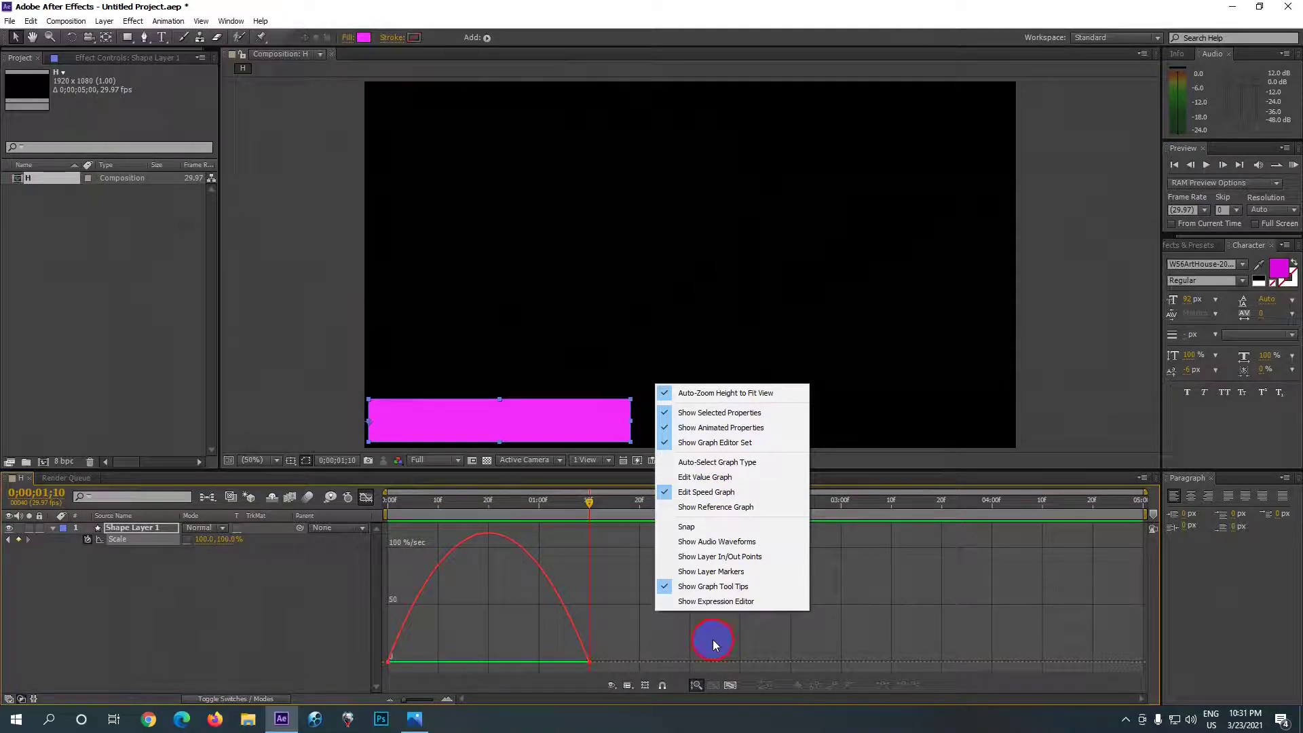
left_click(713, 639)
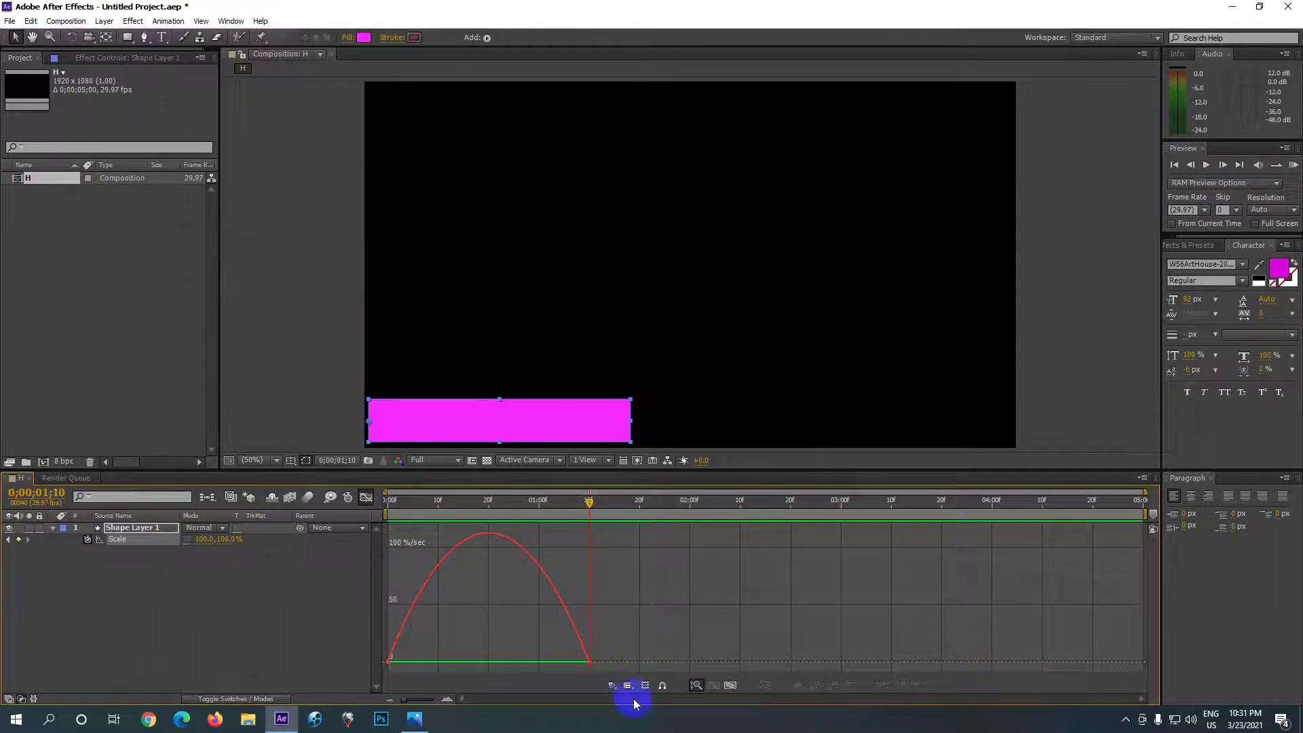
Step: Drag both Scale keyframes' influence handles so speed spikes early, then tapers smoothly to zero
left_click_drag(599, 667, 382, 652)
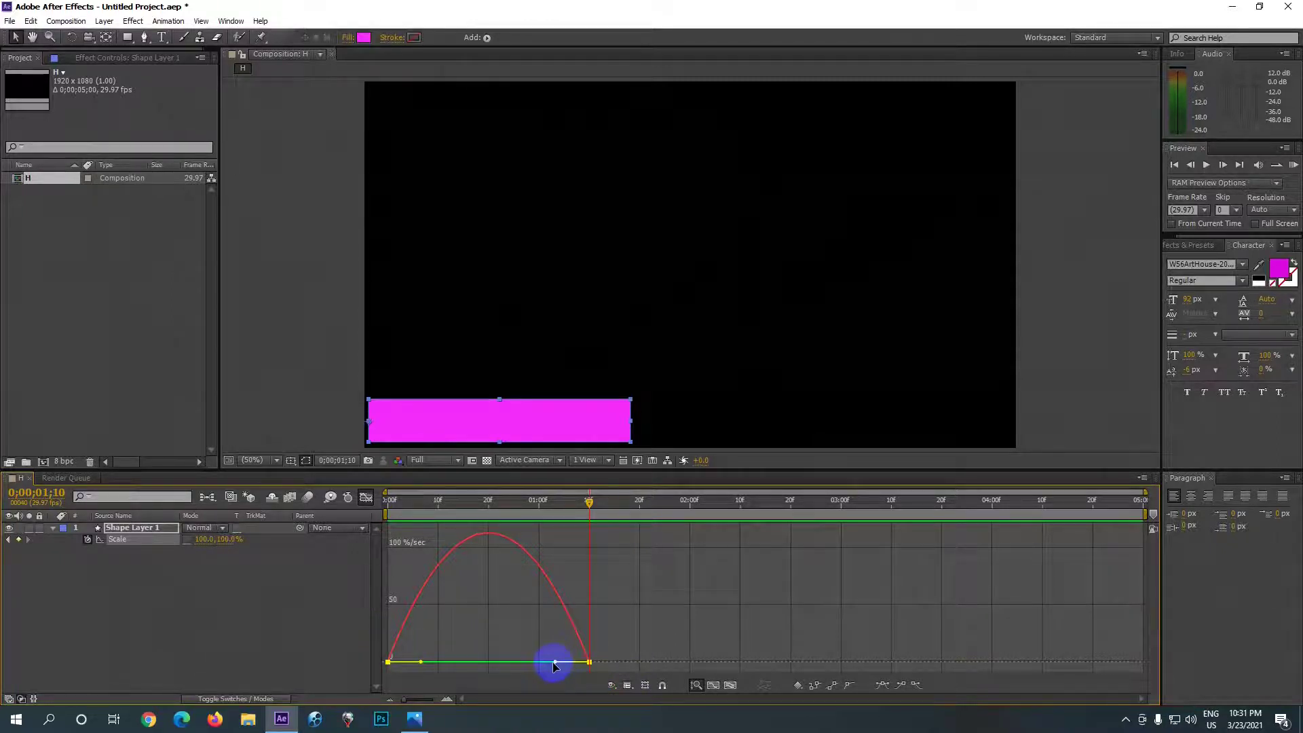
left_click_drag(554, 662, 473, 663)
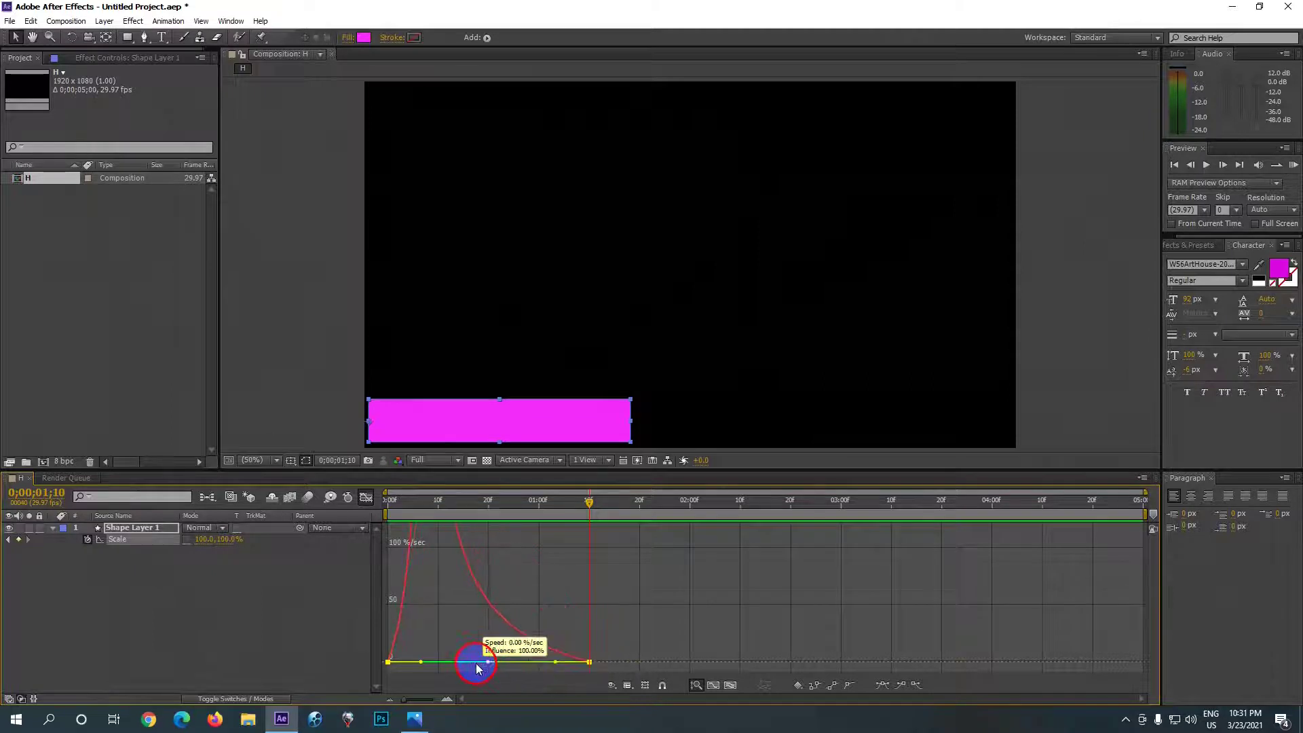
mouse_move(473, 665)
left_mouse_down()
mouse_move(560, 666)
mouse_move(490, 664)
left_mouse_up()
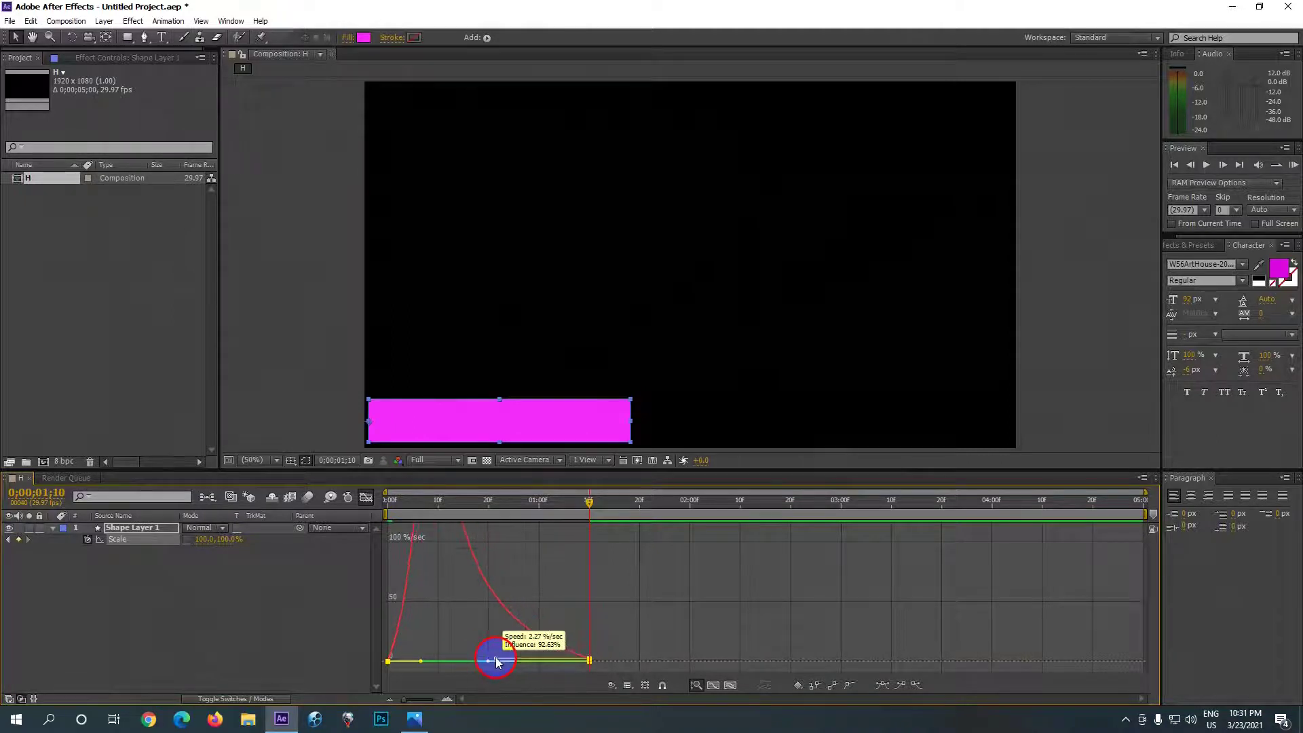
left_click_drag(490, 664, 489, 663)
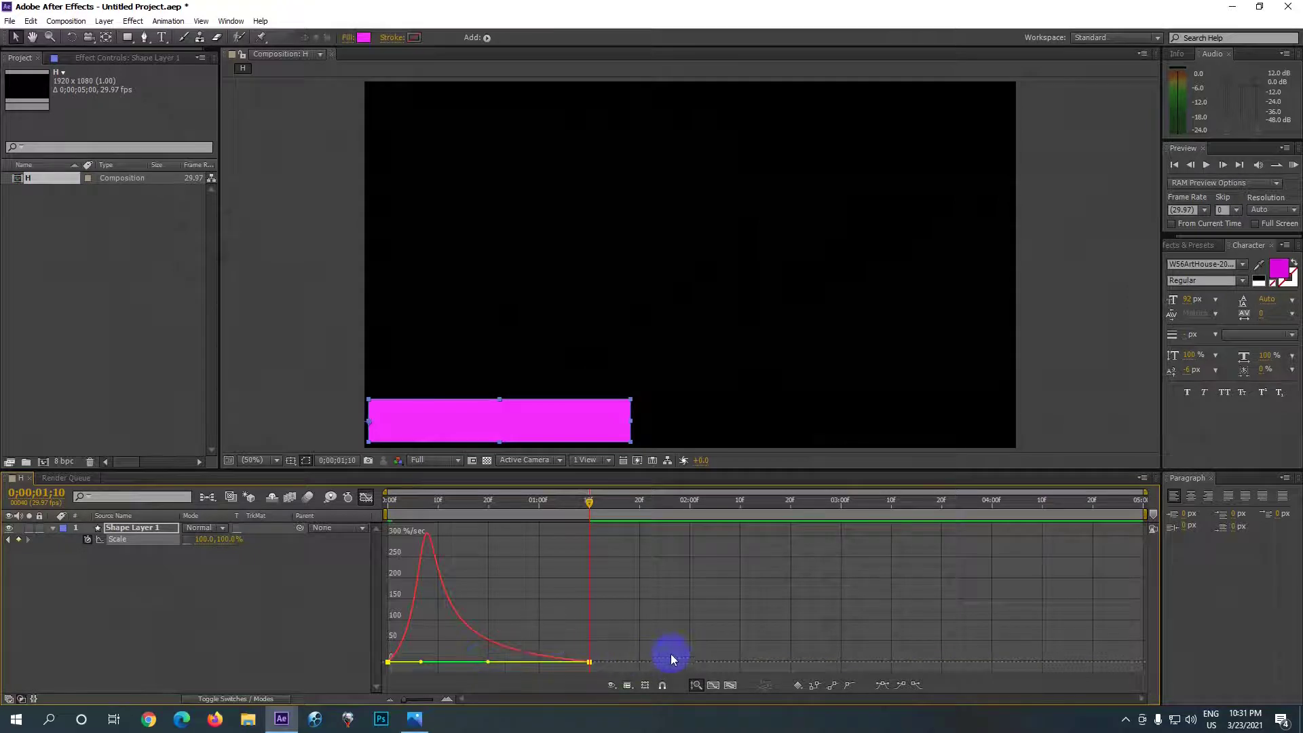
left_click(367, 500)
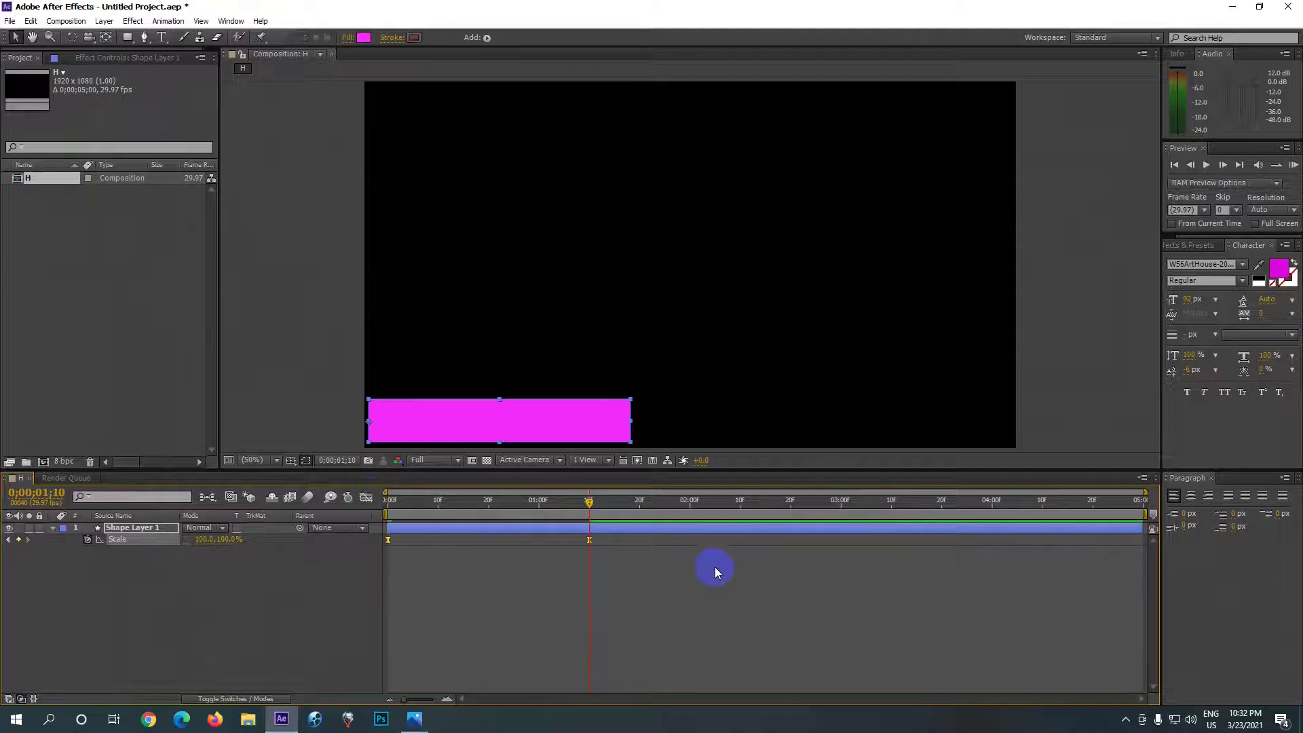
Step: RAM Preview the eased bar twice, then select and duplicate Shape Layer 1
left_click(1294, 165)
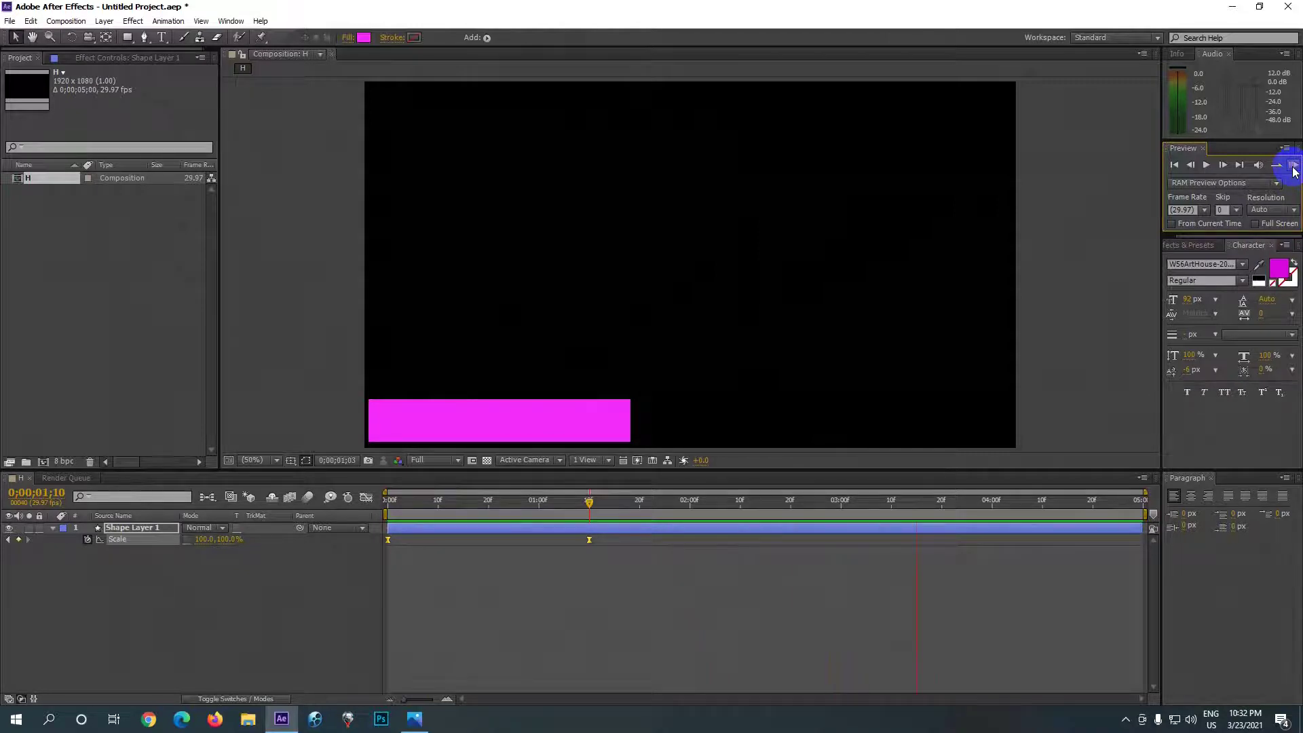
left_click(1294, 167)
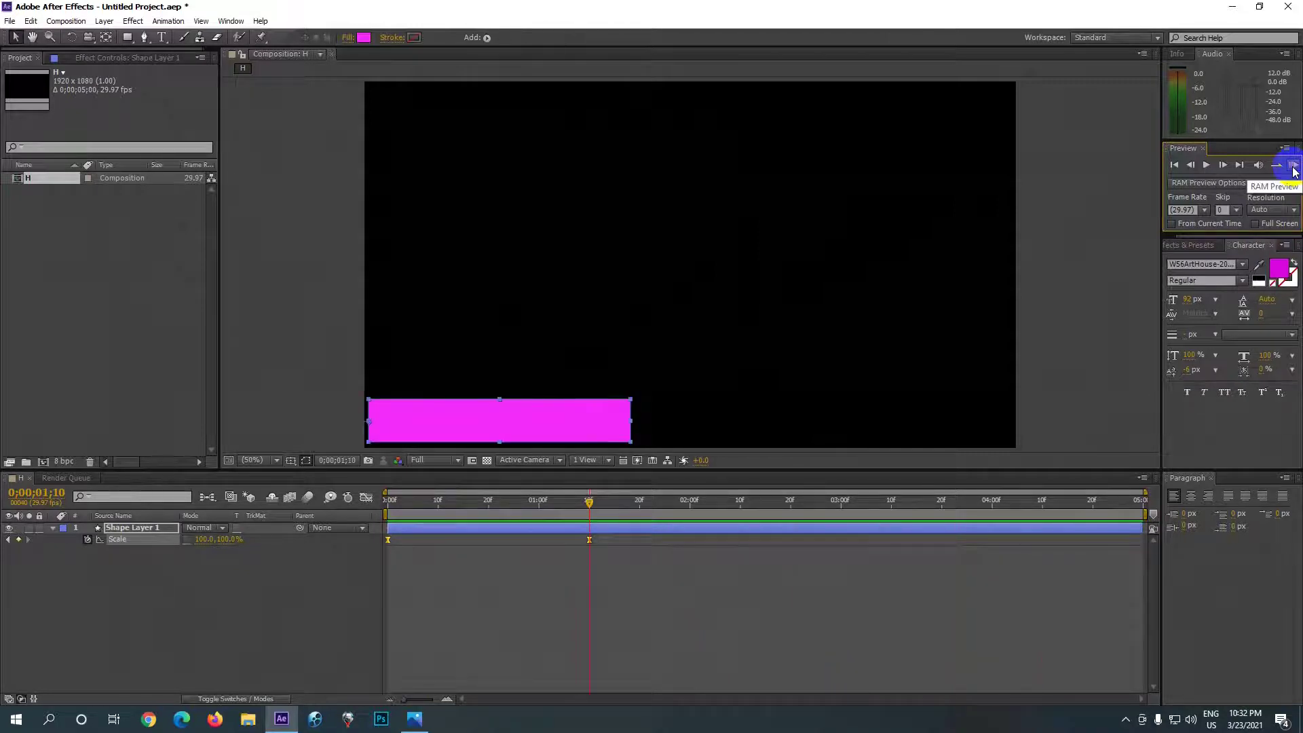
left_click(1294, 166)
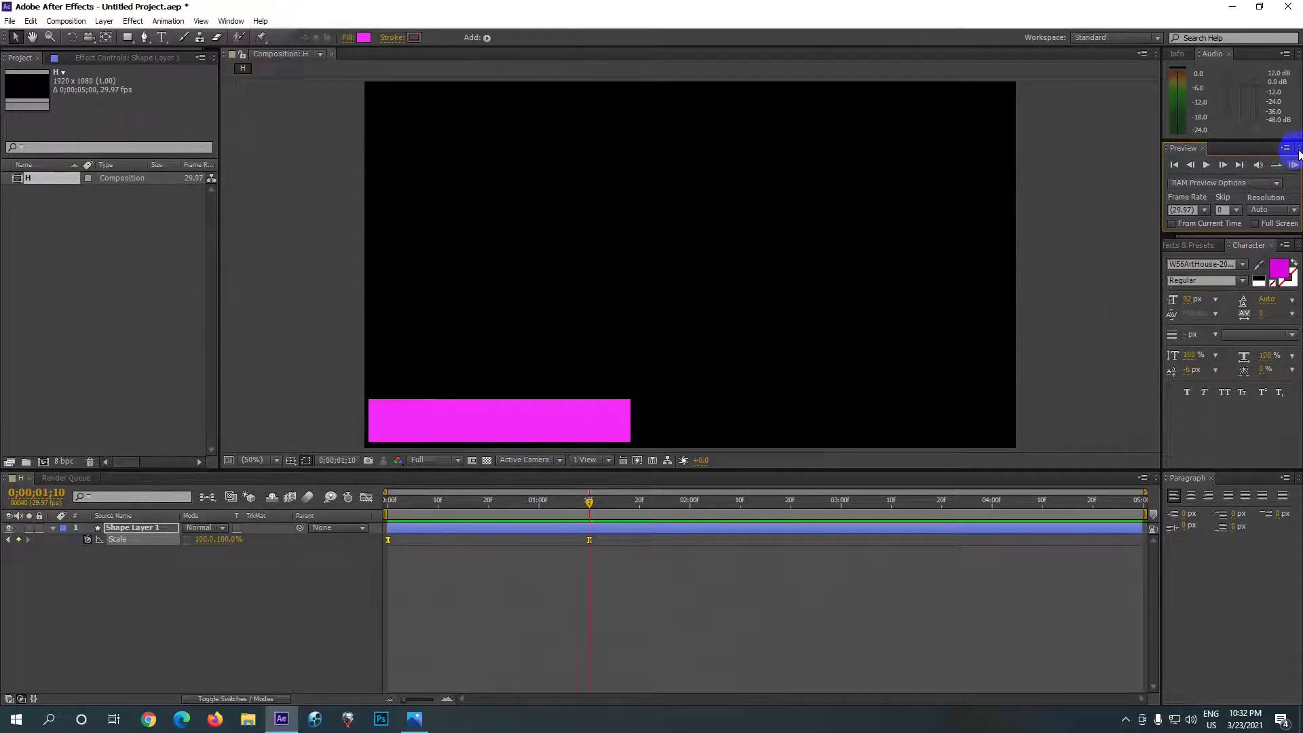
left_click(1290, 169)
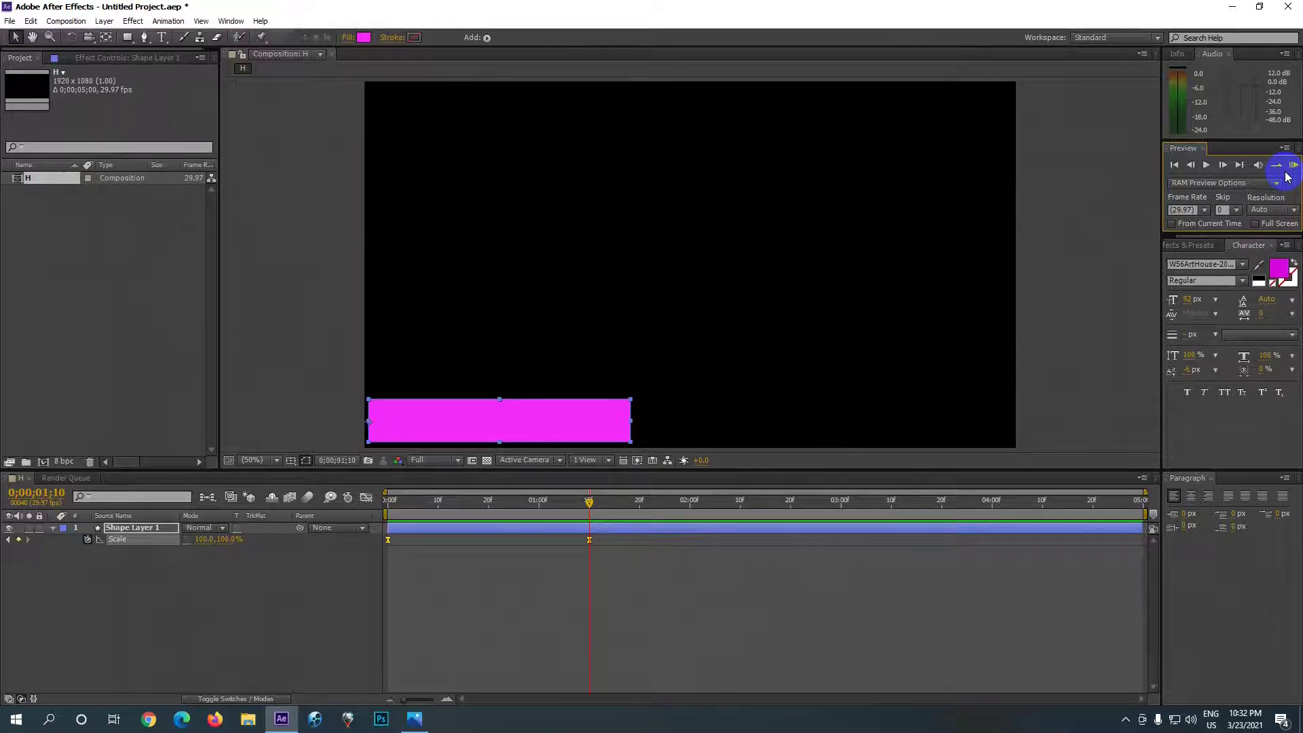
left_click(475, 529)
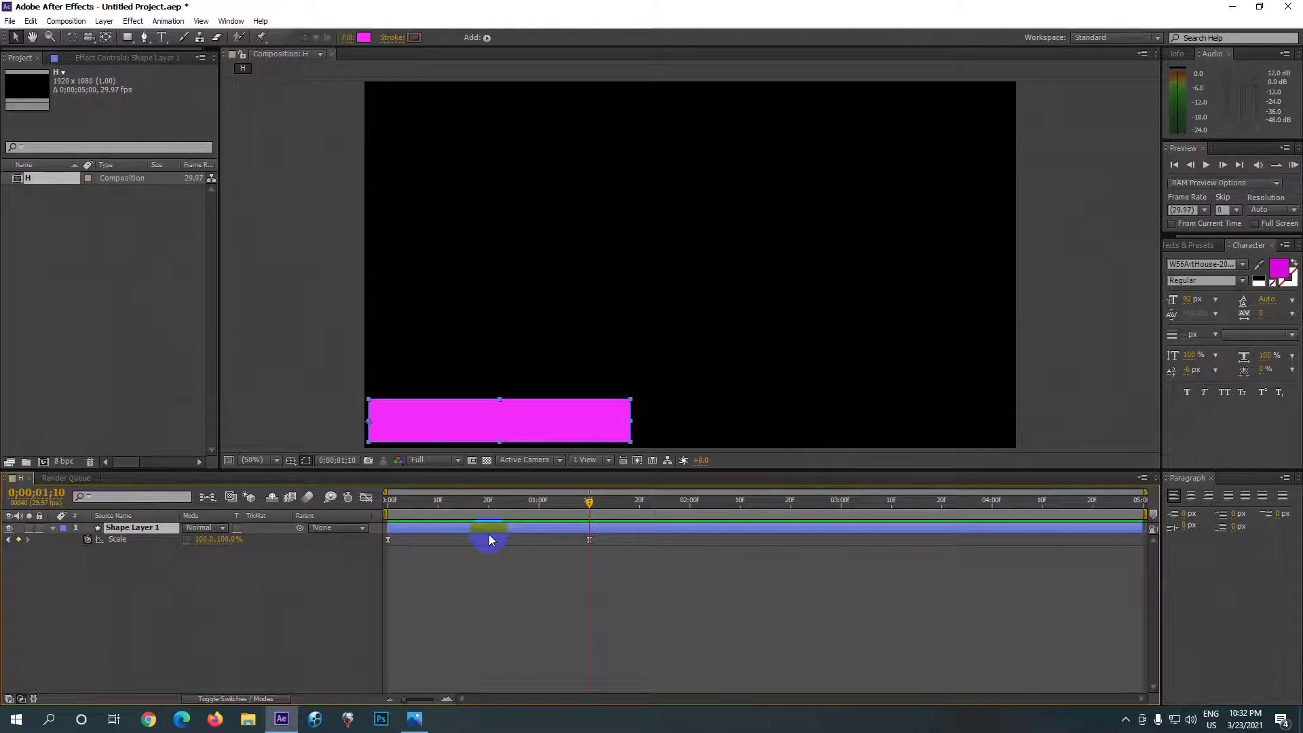
key("ctrl+d")
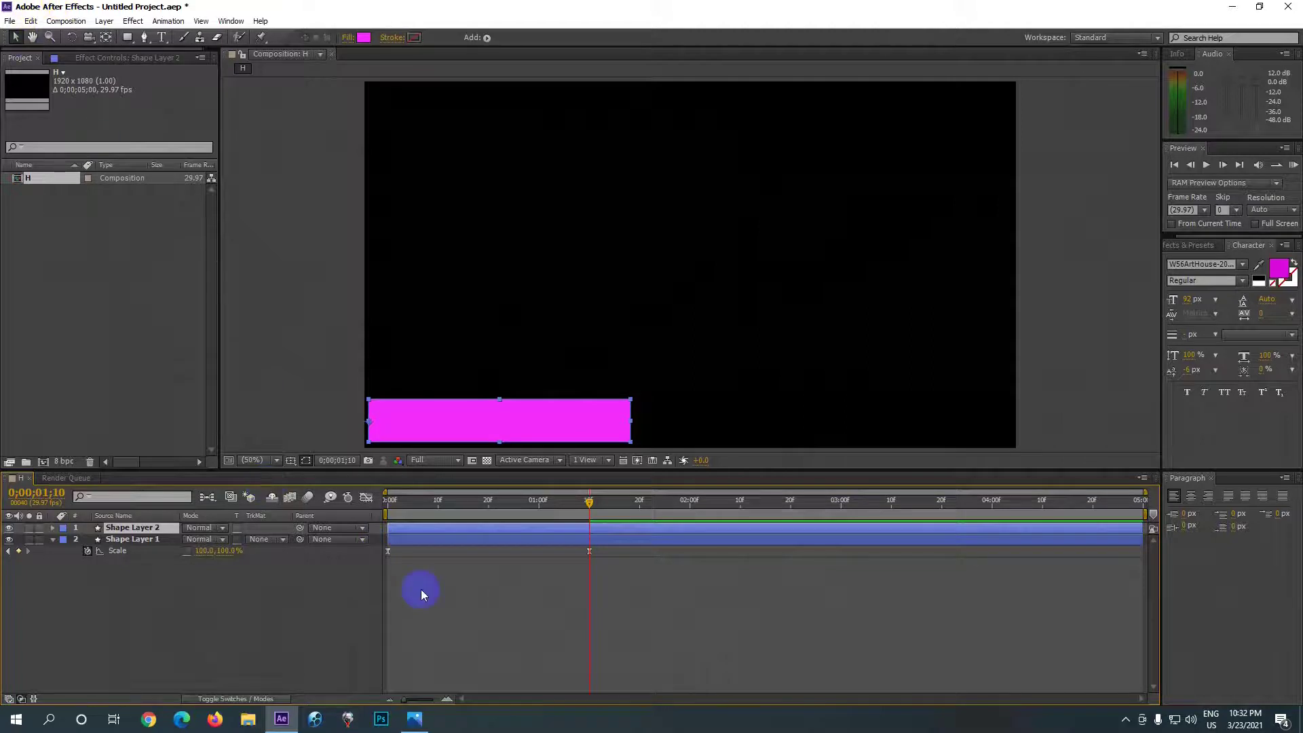
Step: Shift Shape Layer 2 to start a few frames after Shape Layer 1
left_click(429, 535)
left_click_drag(429, 532, 460, 536)
left_click(552, 428)
Step: After trying cyan, fill Shape Layer 2's bar with darker purple A70DB5 and preview
left_click(361, 42)
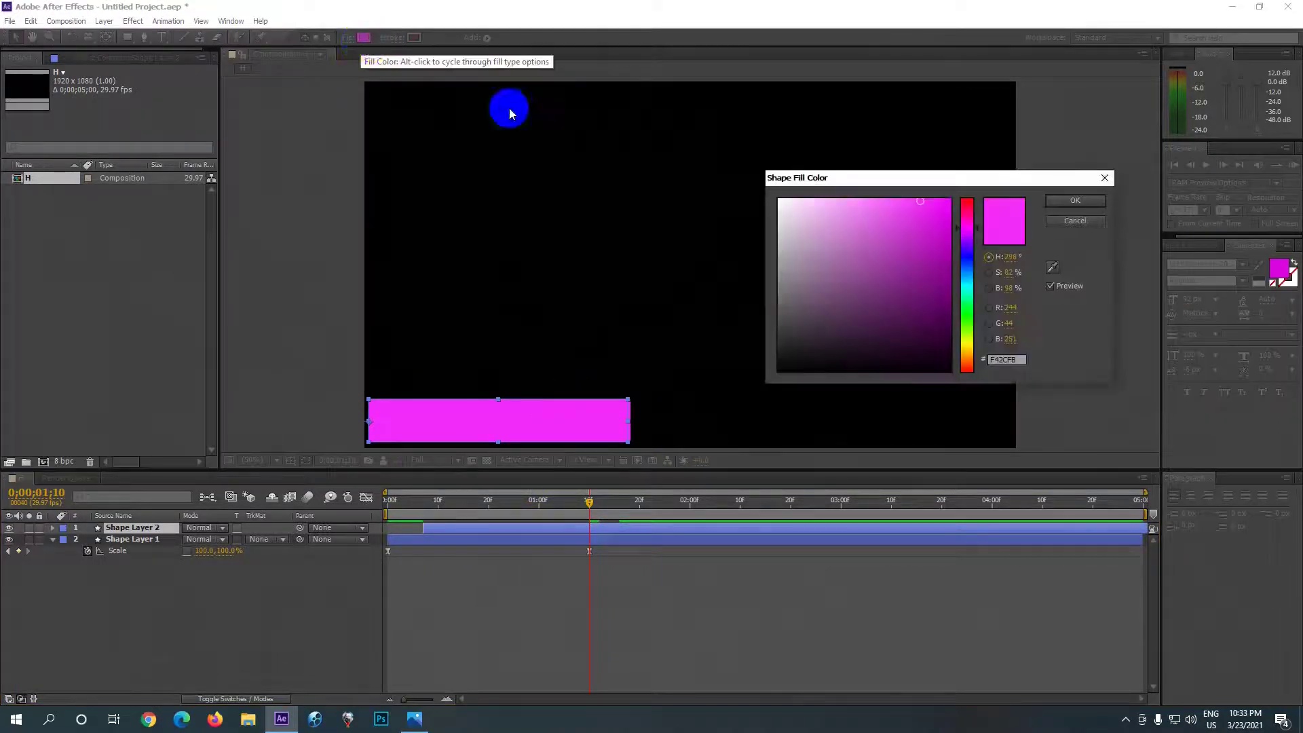
left_click(969, 284)
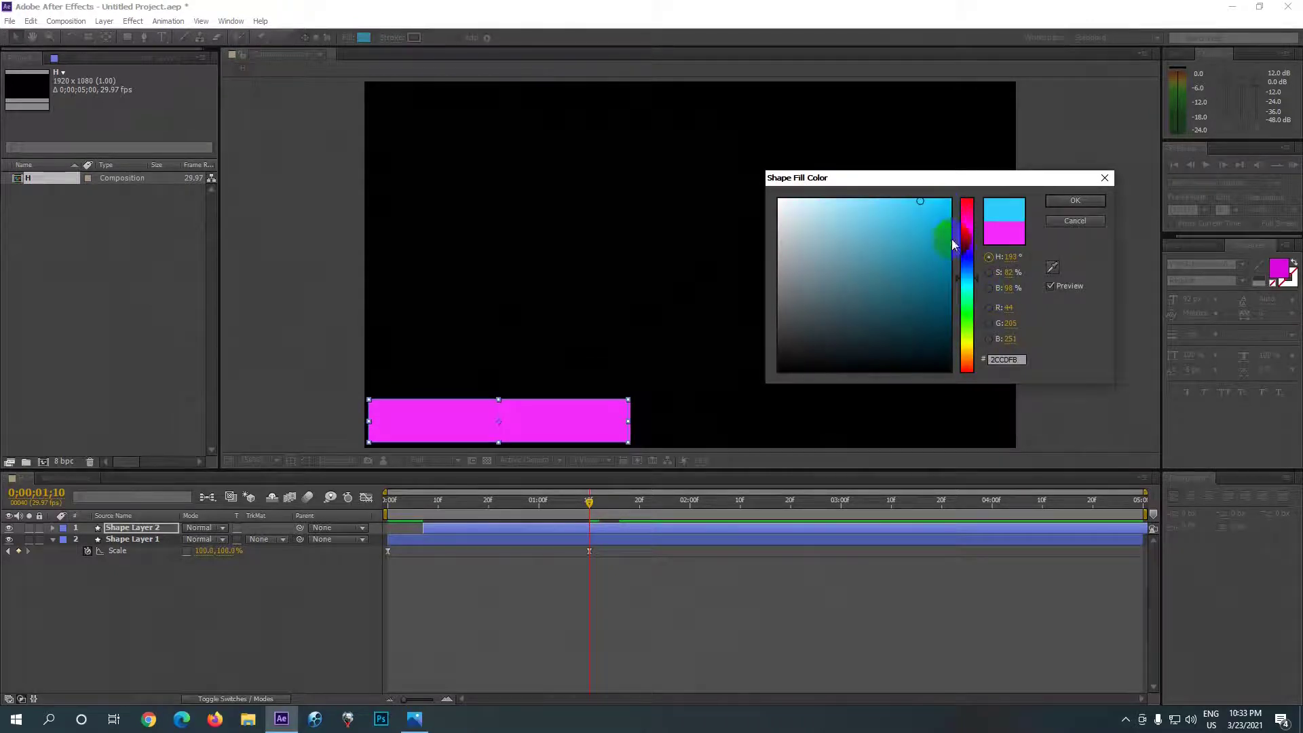
left_click(967, 286)
left_click_drag(937, 218, 931, 204)
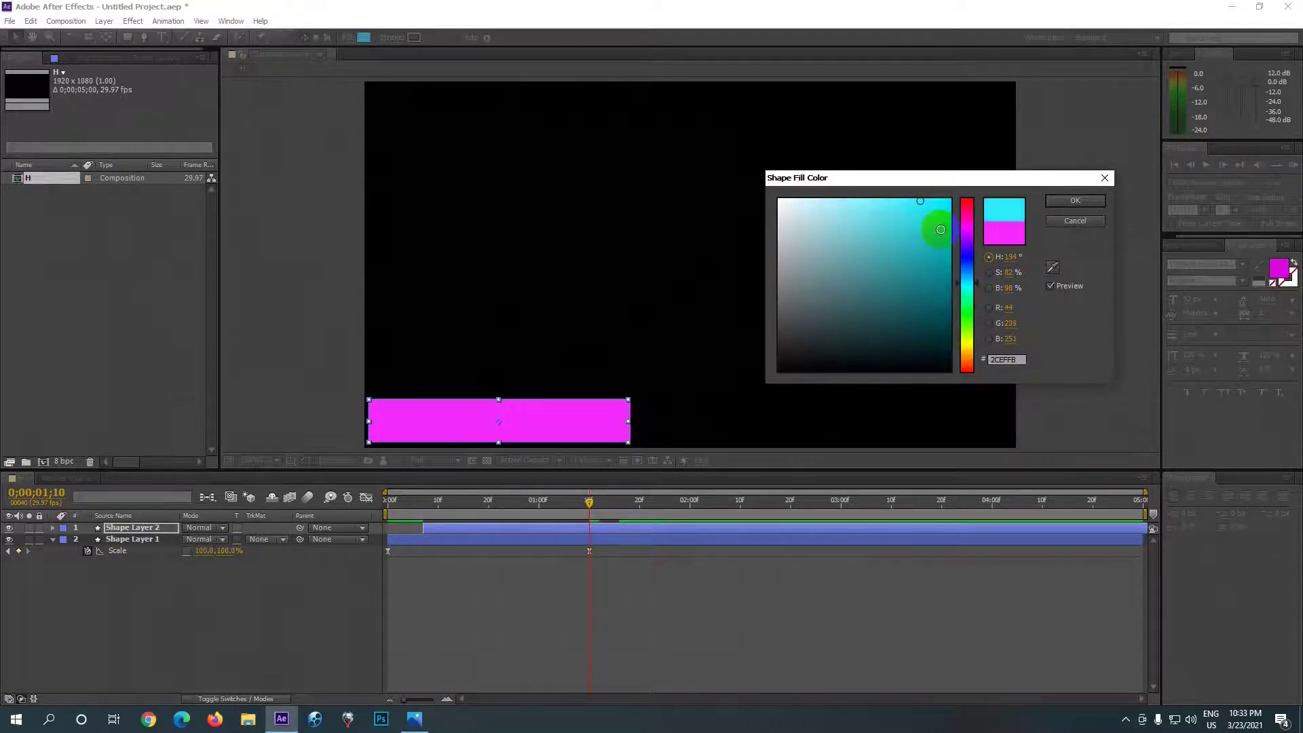
left_click(1062, 200)
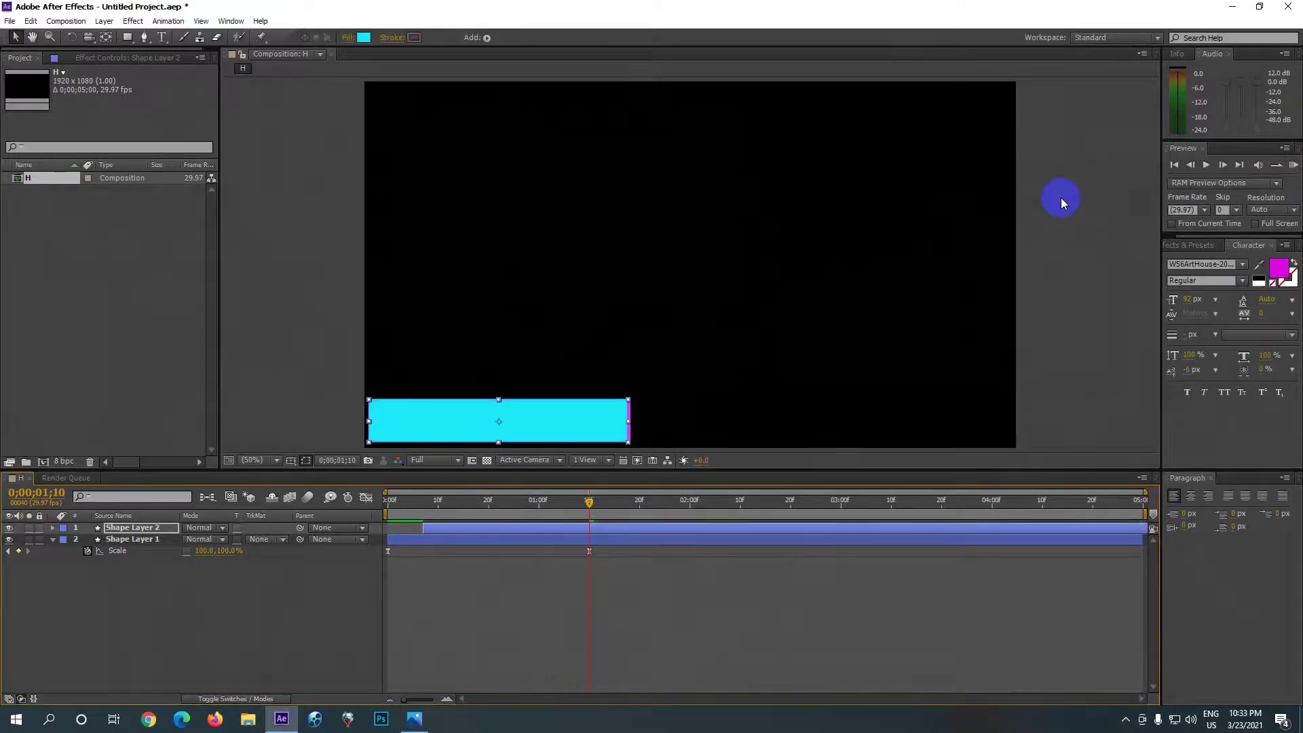
left_click(365, 38)
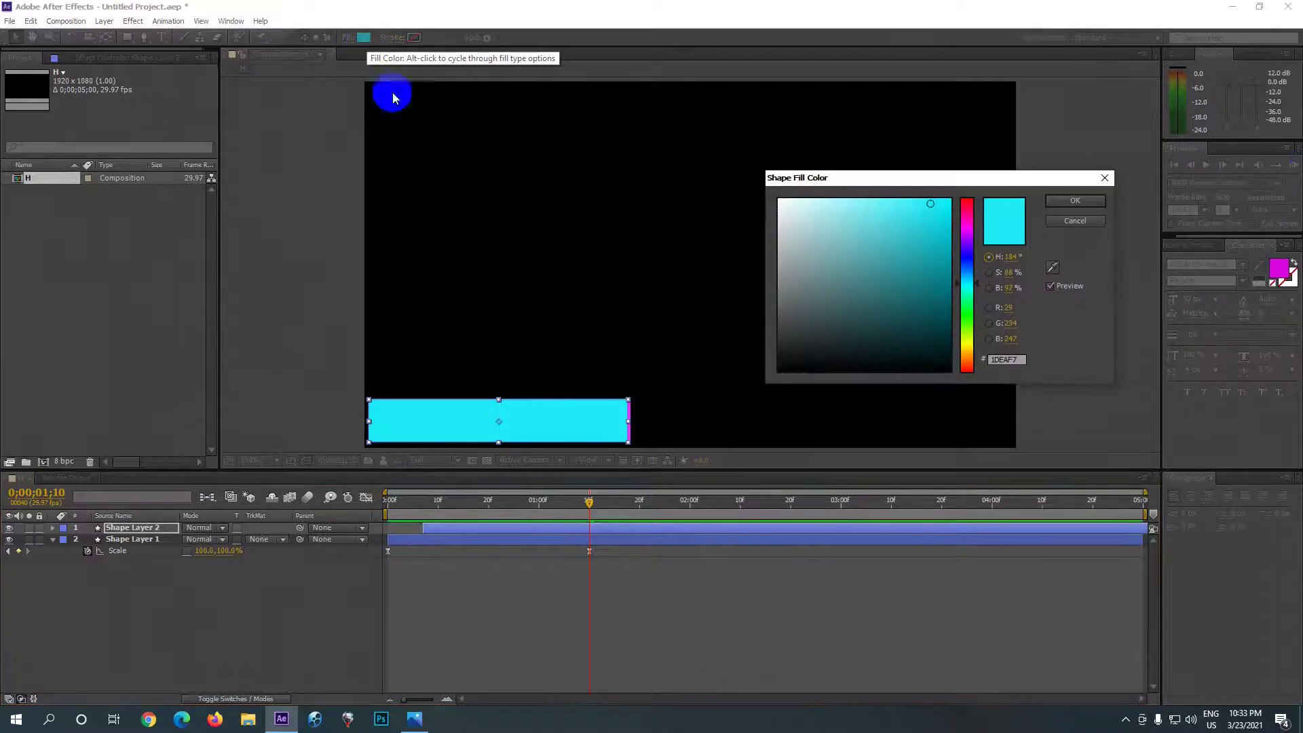
left_click(968, 229)
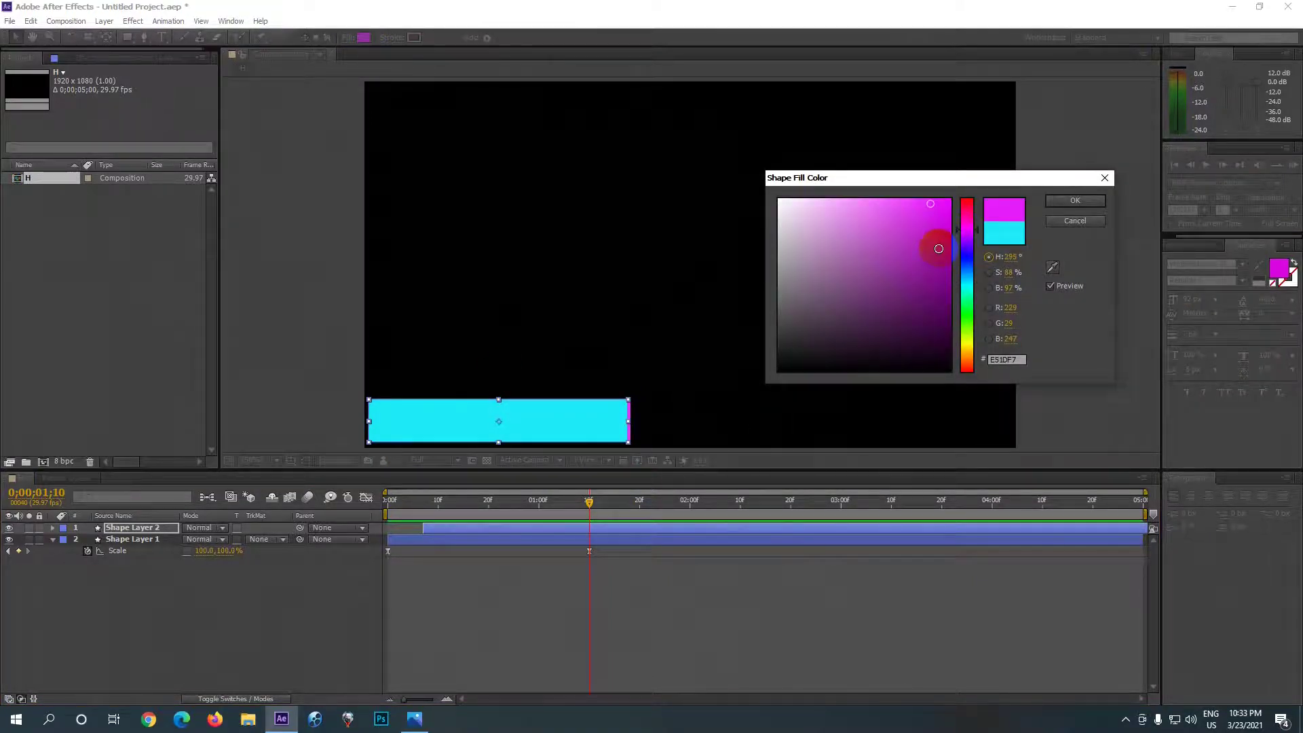
left_click(939, 249)
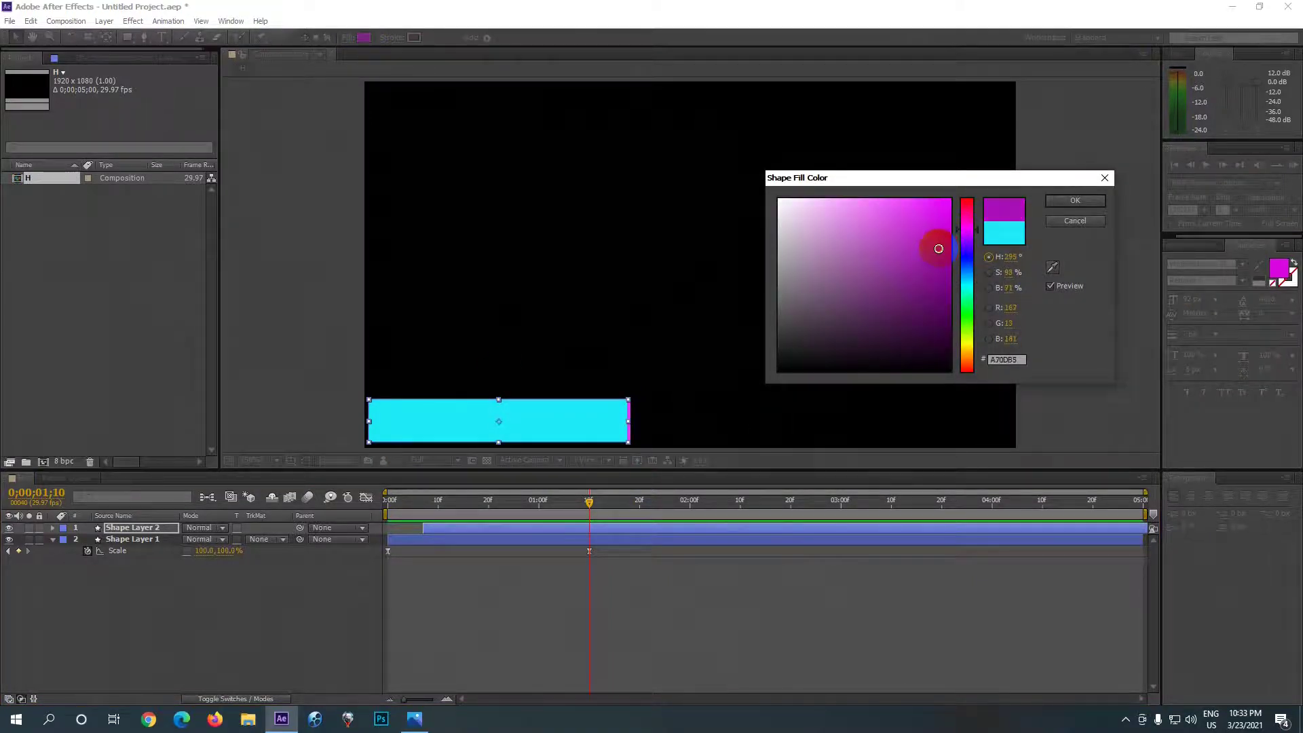
left_click(1055, 199)
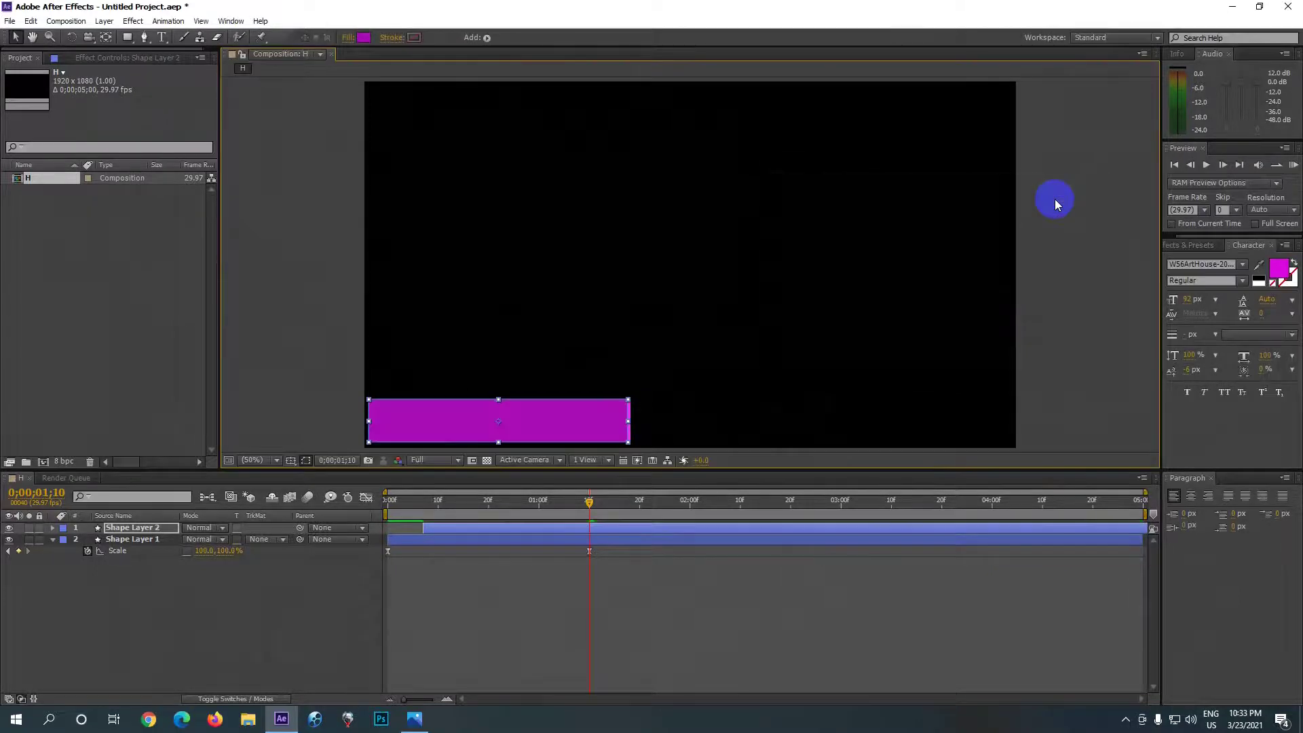
left_click(1294, 164)
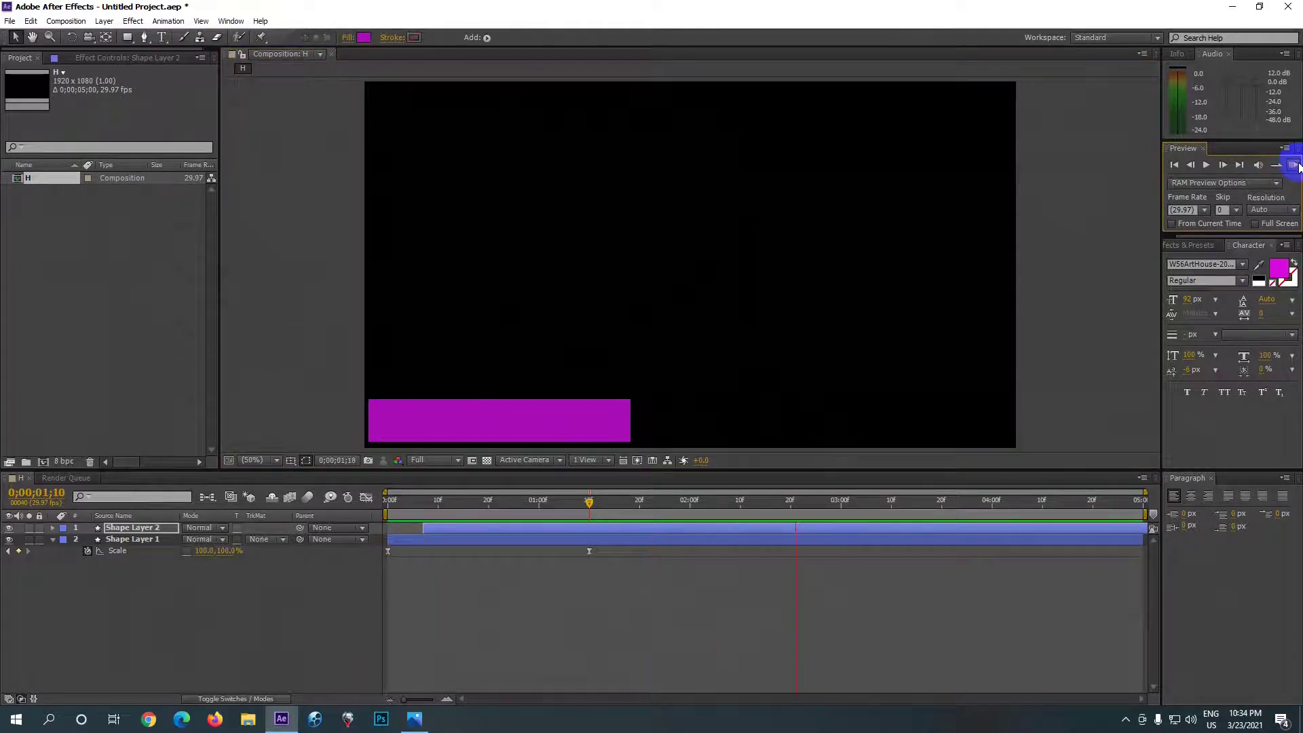
Step: Reveal Shape Layer 2's Scale keyframes and scrub around 0;00;00;28 to check the staggered bars
left_click(1294, 165)
left_click(622, 536)
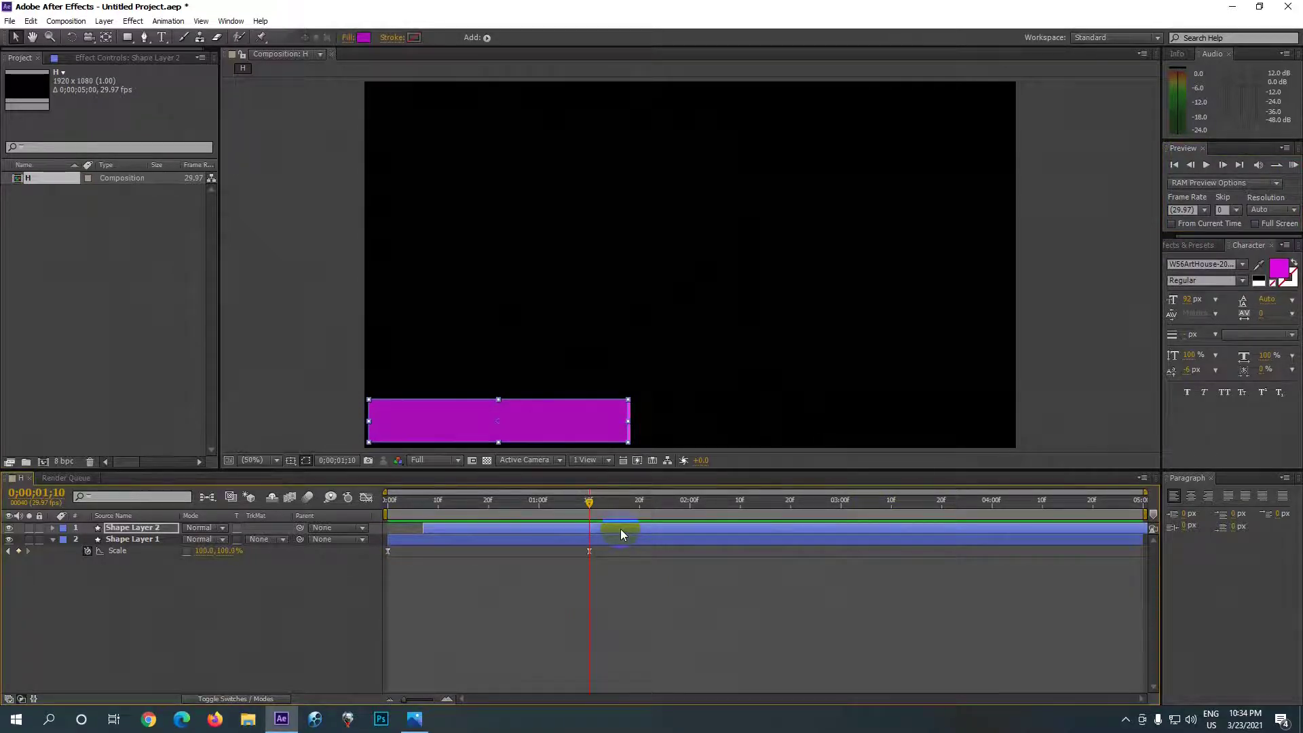
key("s")
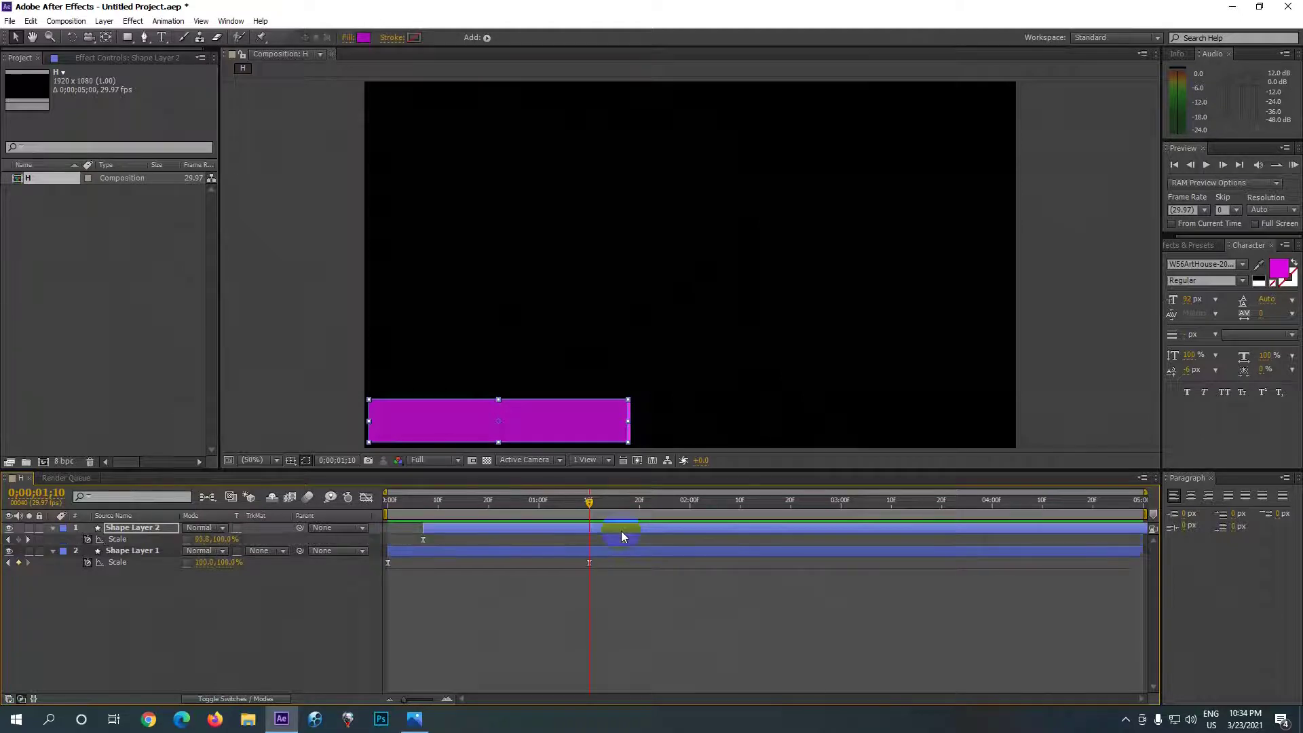
left_click_drag(598, 575, 624, 561)
left_click_drag(589, 506, 584, 508)
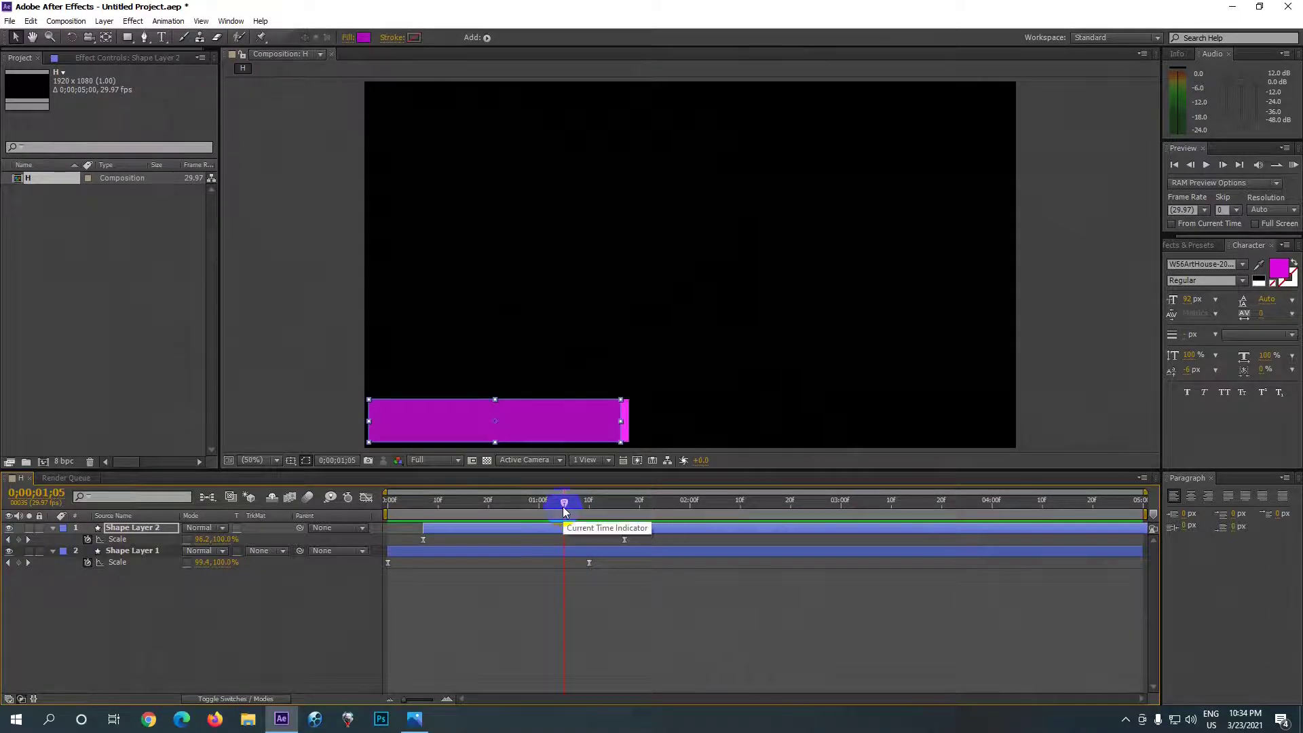
left_click_drag(563, 507, 554, 508)
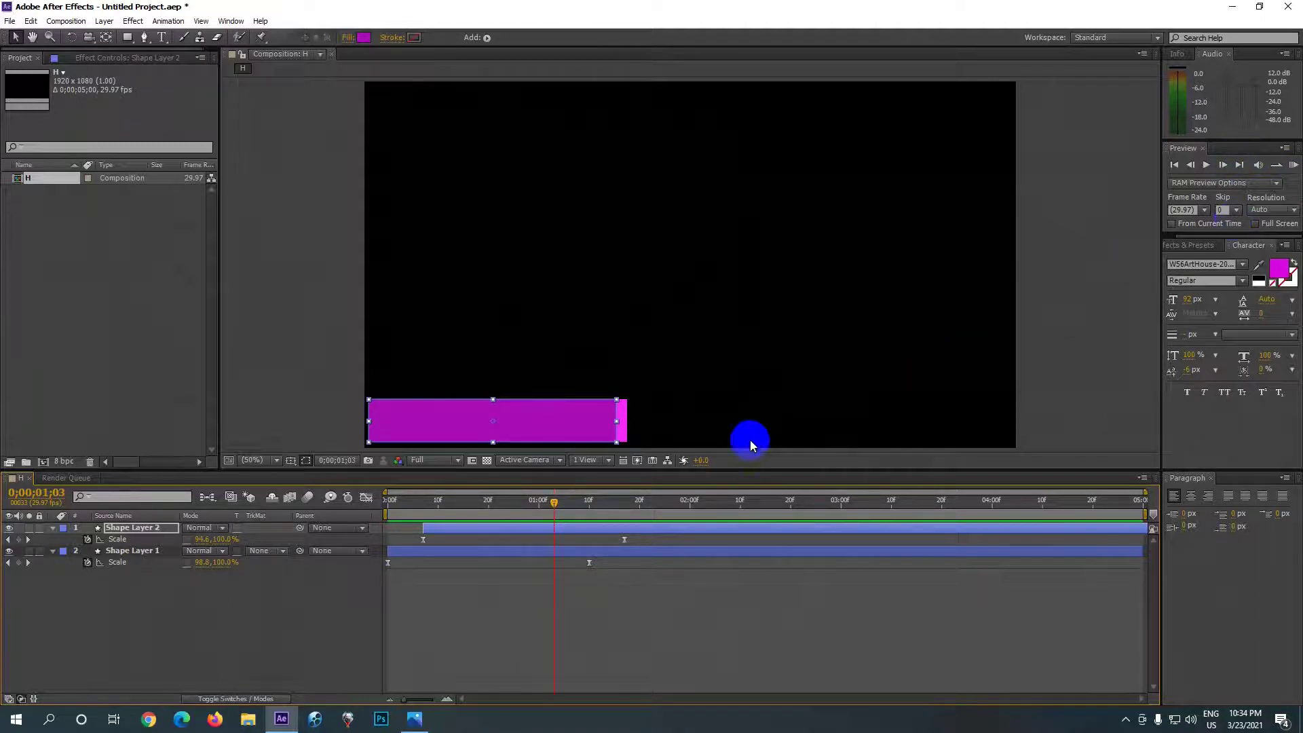
left_click_drag(554, 508, 530, 507)
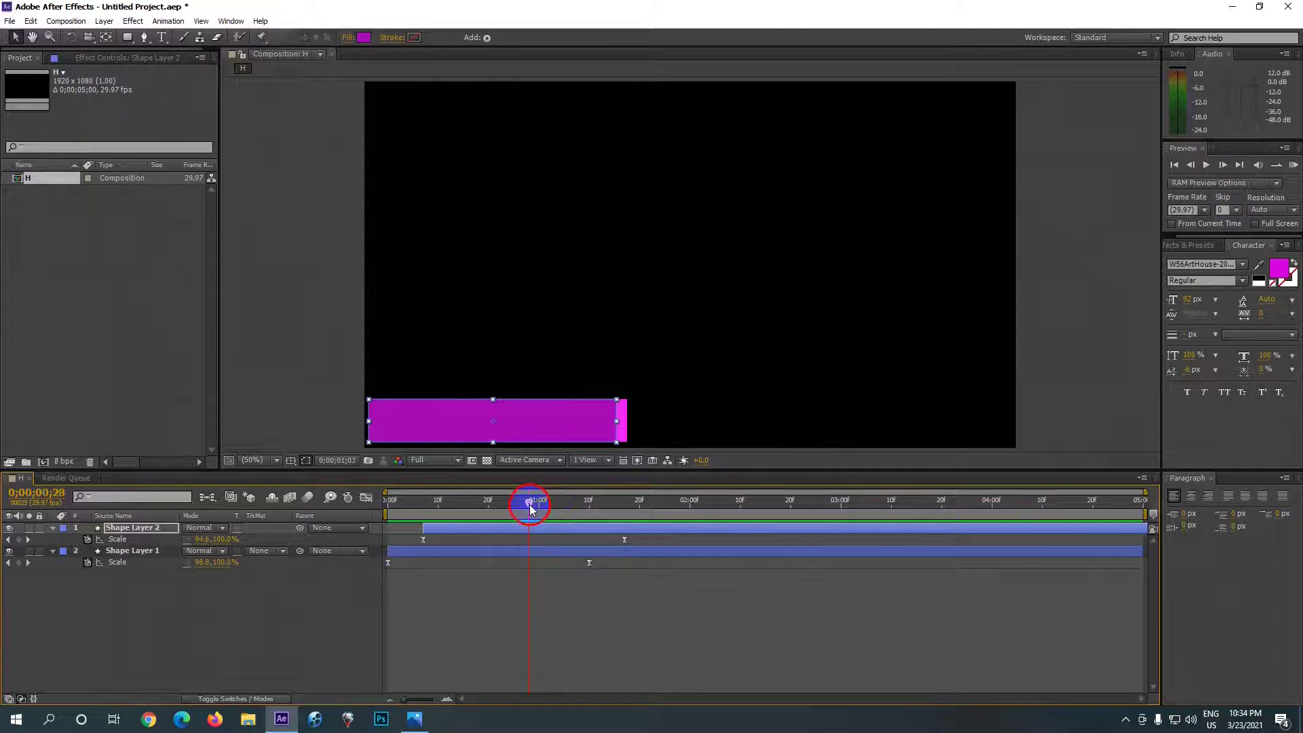
left_click_drag(530, 508, 523, 507)
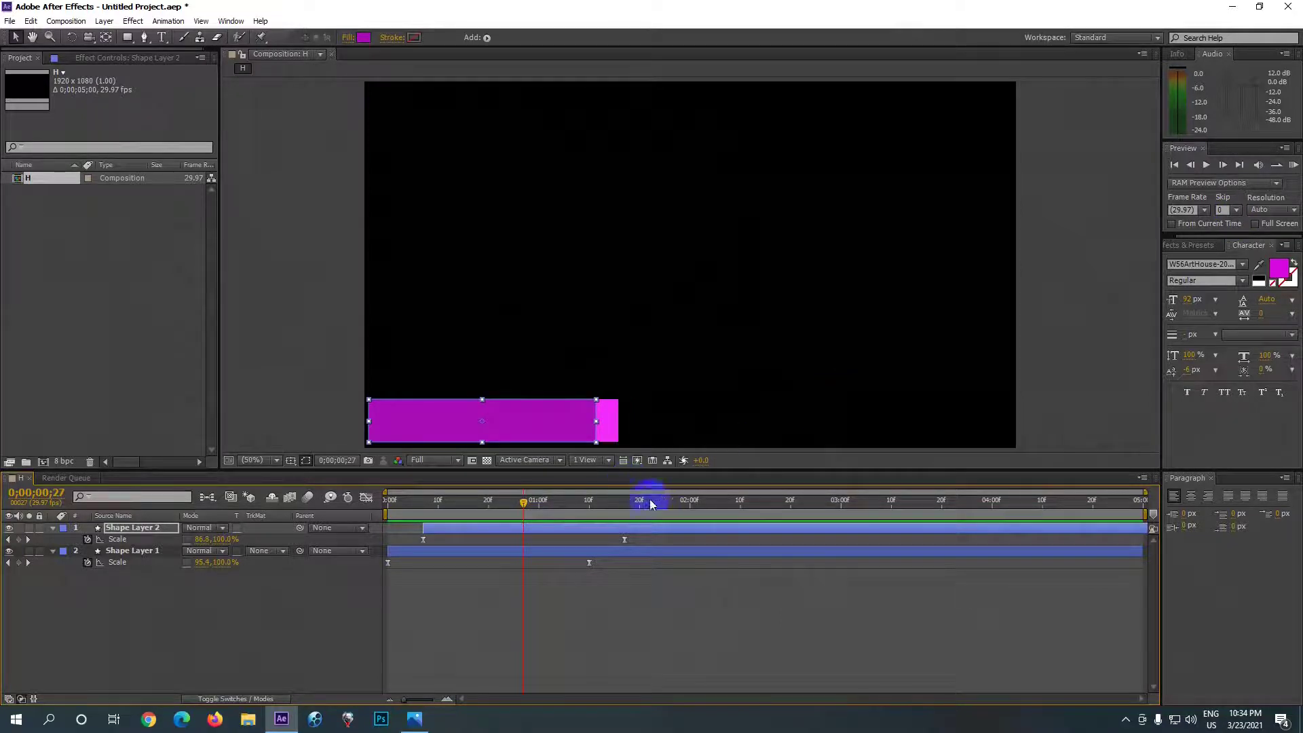
left_click_drag(524, 506, 529, 506)
left_click(1294, 165)
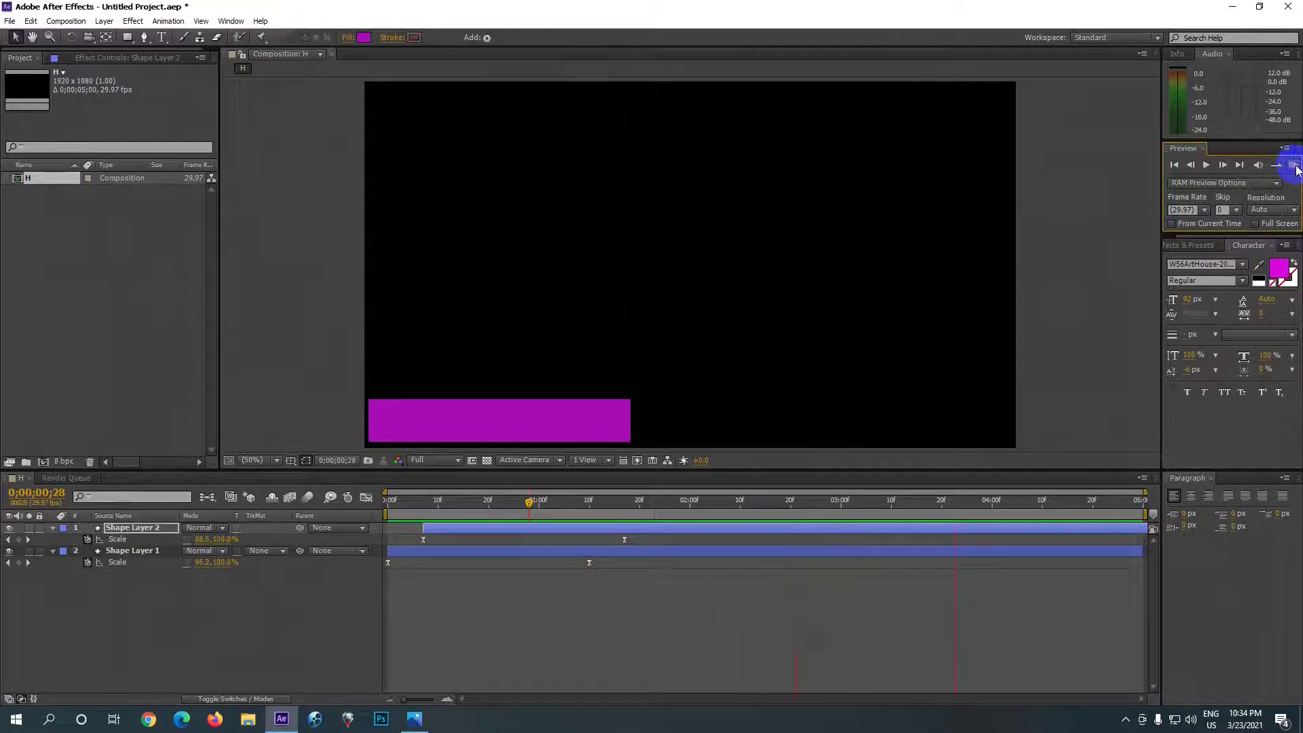
left_click(1295, 166)
Step: Duplicate Shape Layer 2 into Shape Layer 3, starting it after Shape Layer 2
left_click(583, 528)
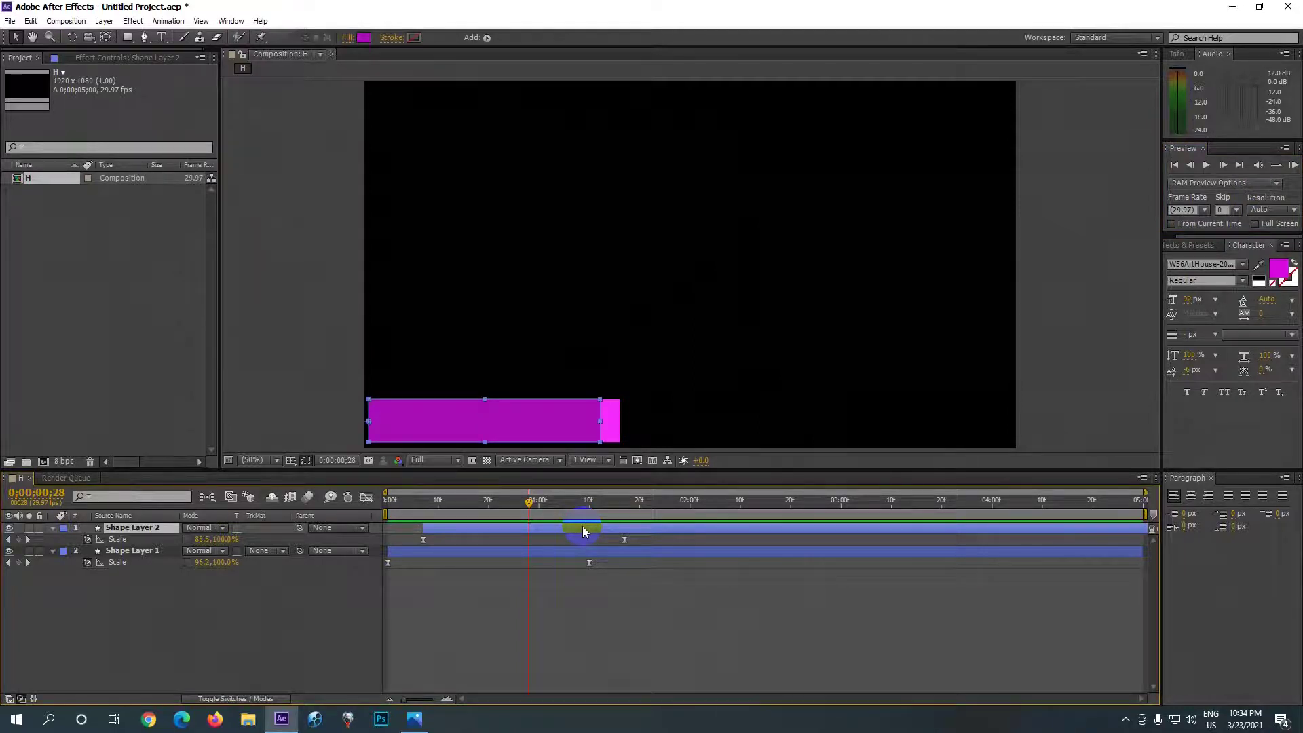
key("ctrl+d")
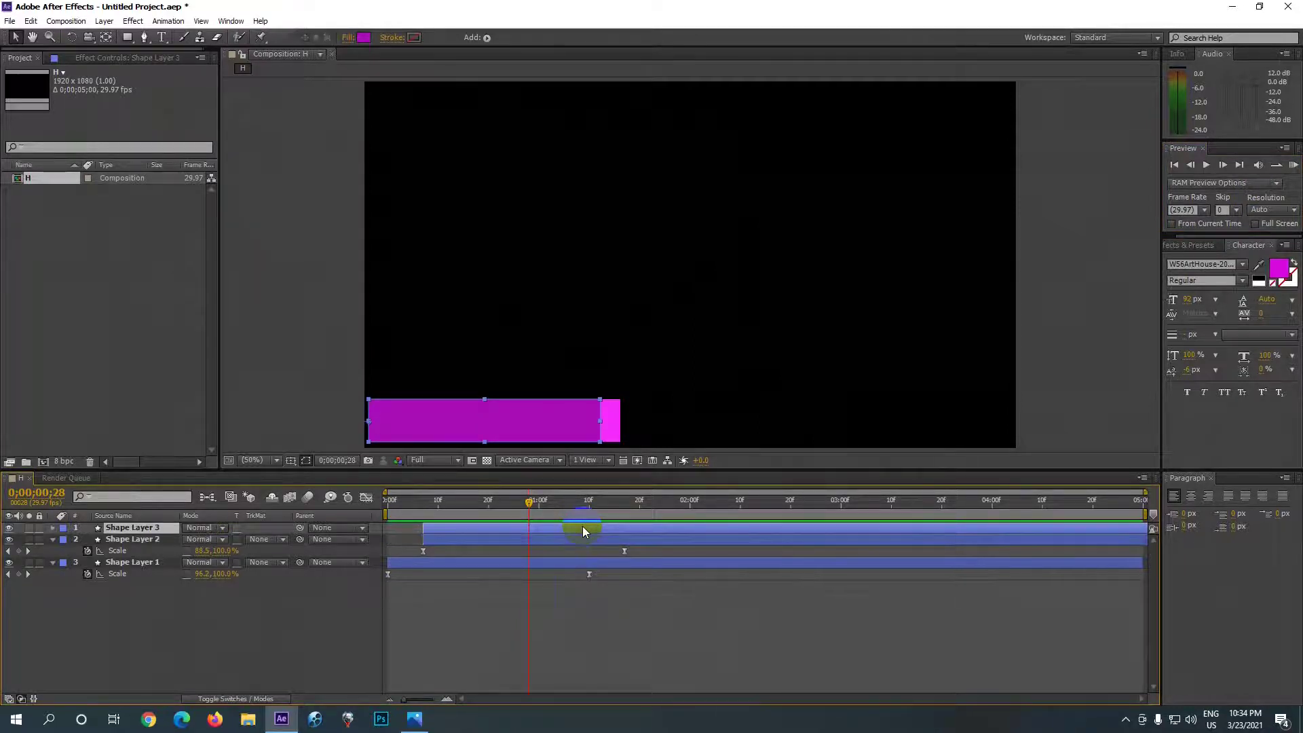
left_click(503, 530)
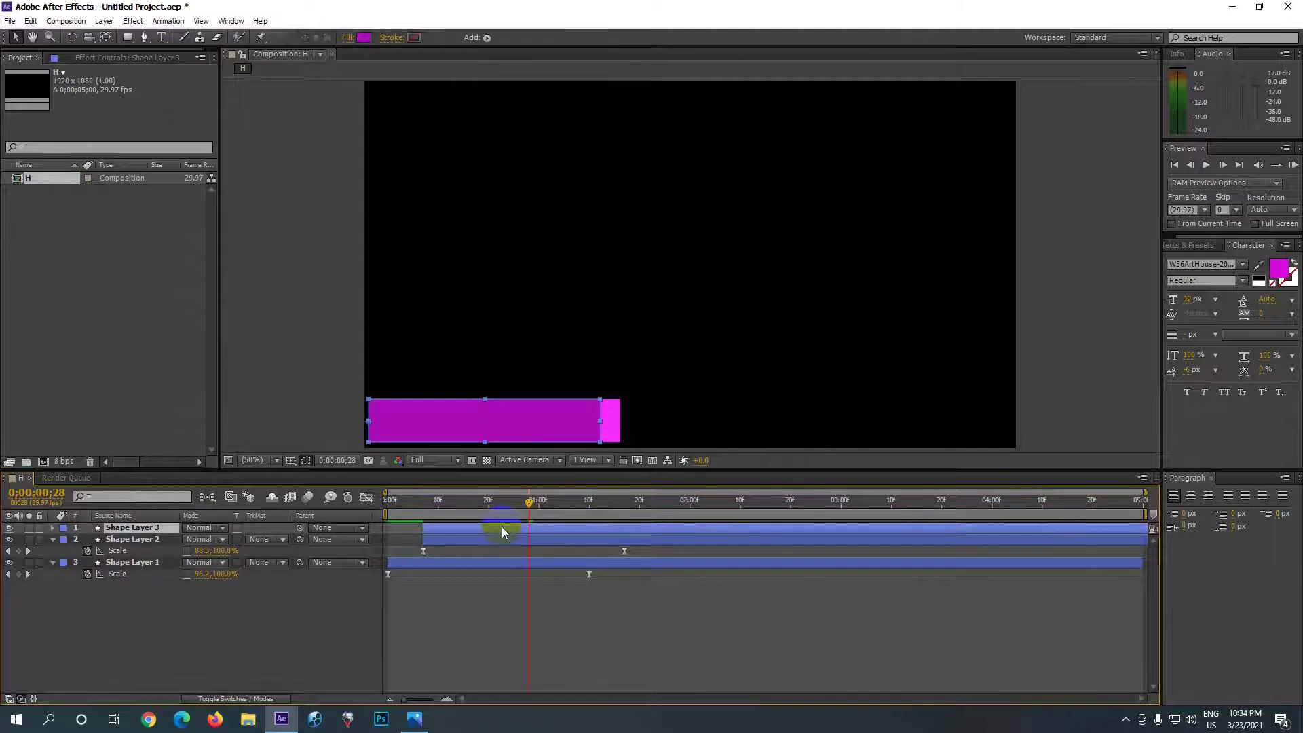
left_click_drag(502, 529, 550, 534)
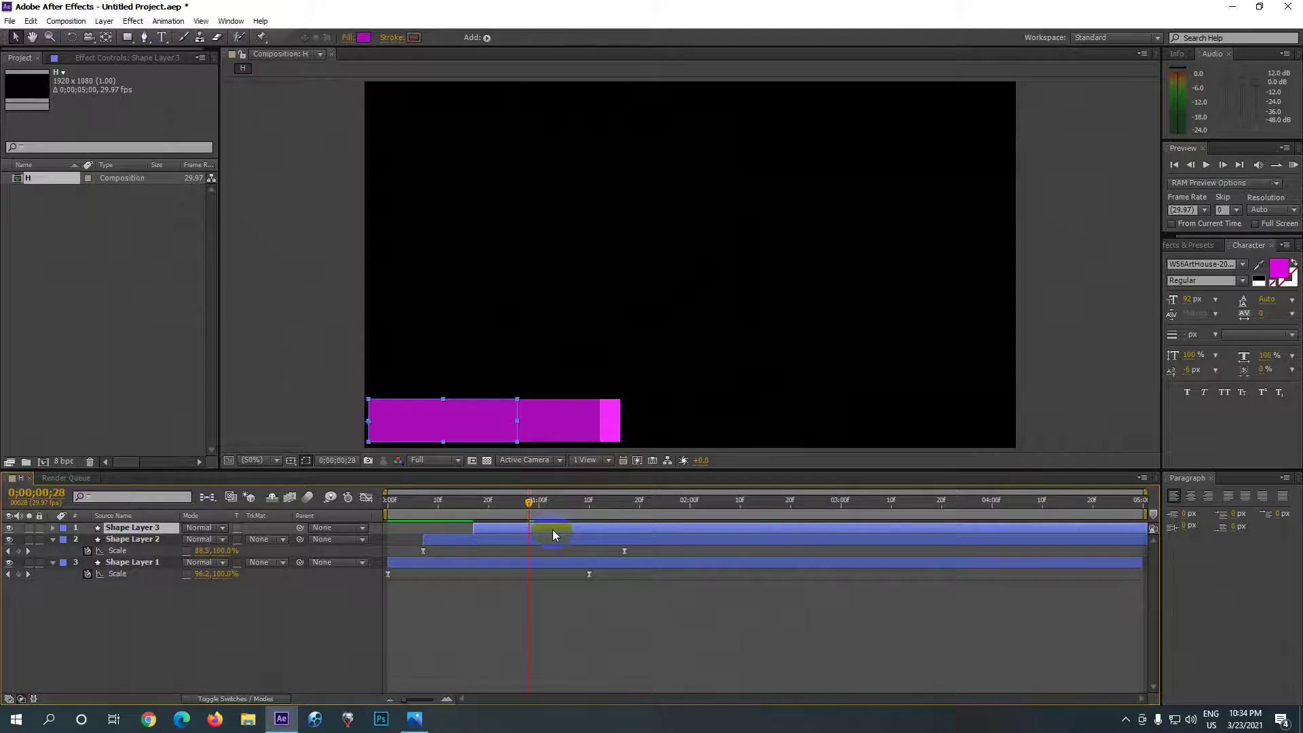
key("s")
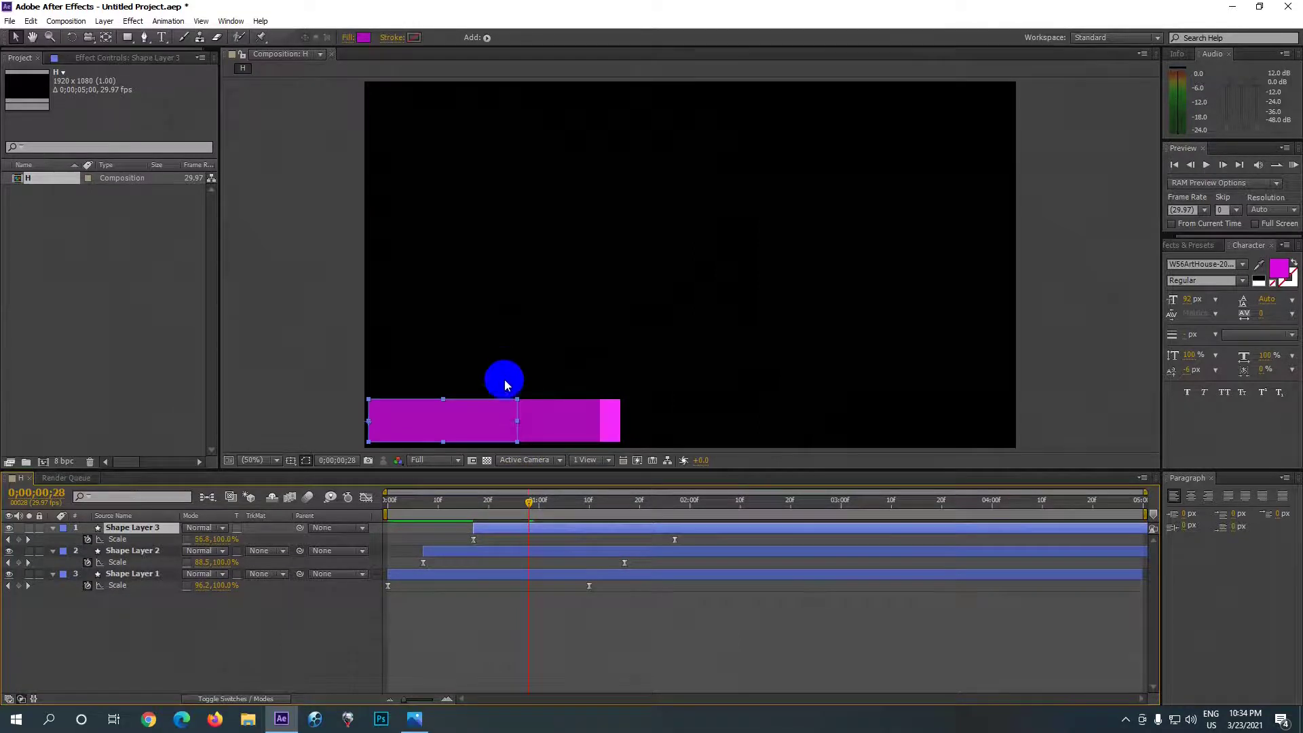
Step: Fill Shape Layer 3's bar with deeper purple 950BA1
left_click(360, 38)
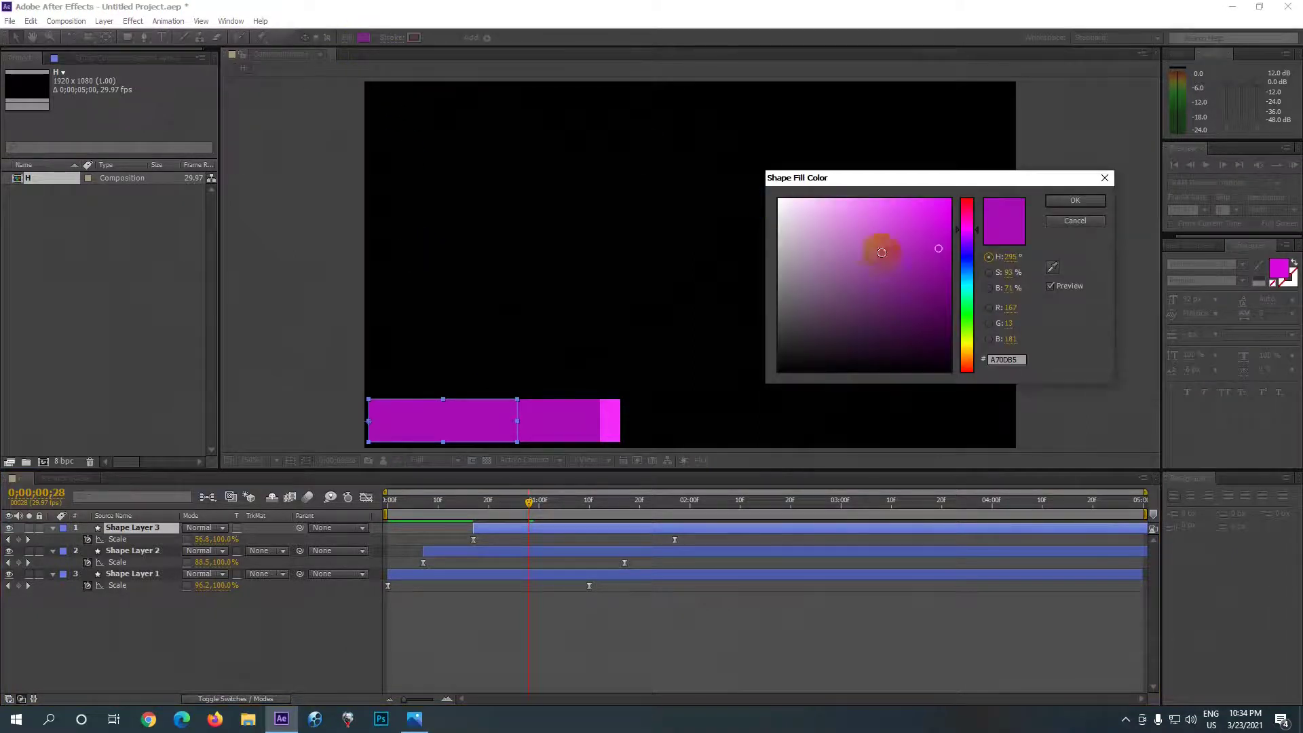
left_click(939, 262)
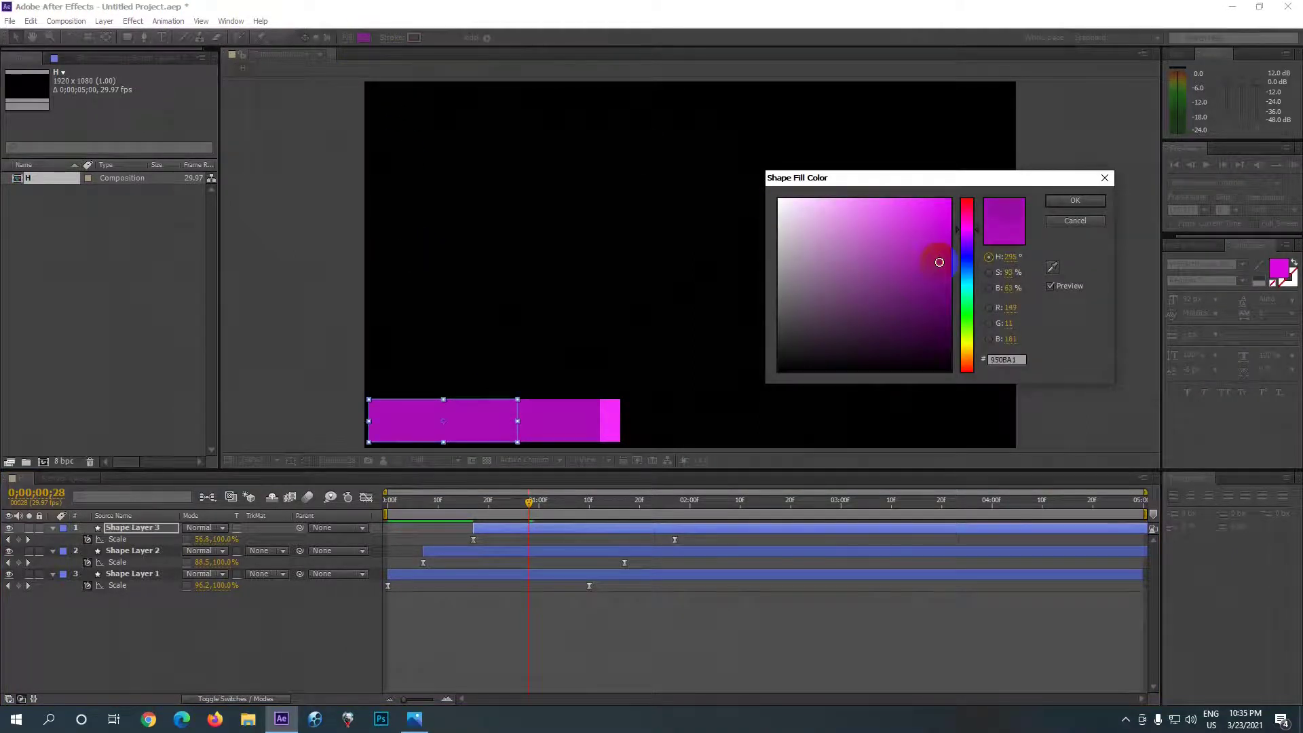
left_click(1002, 224)
left_click(1061, 203)
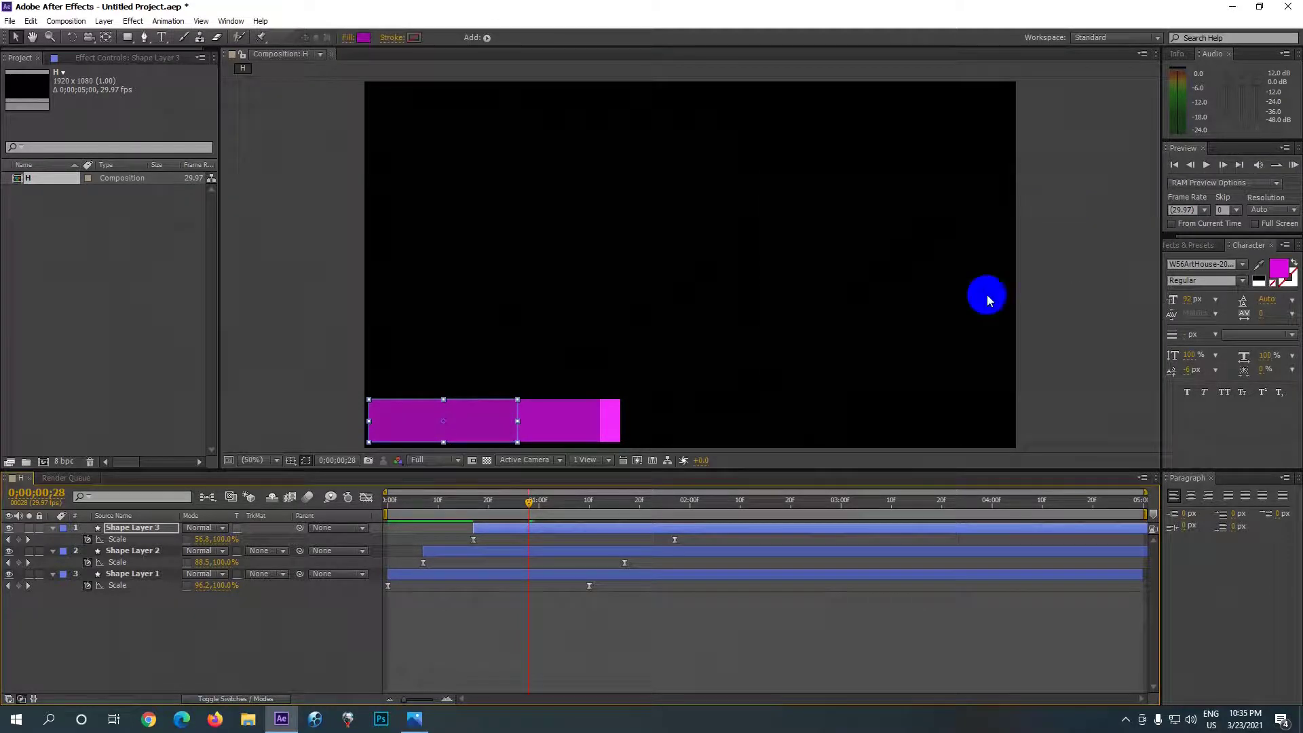
left_click(651, 531)
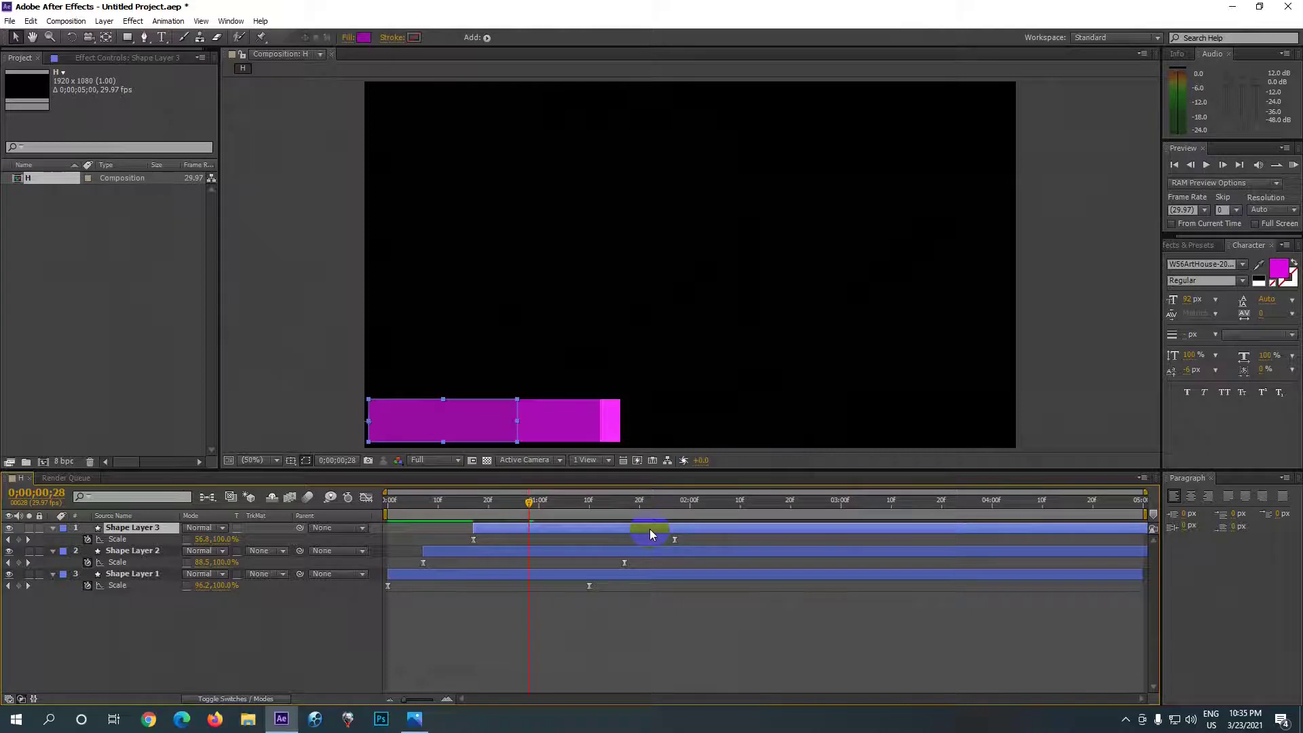
Step: Create Shape Layer 4 starting later than Shape Layer 3, with a darker purple fill
key("ctrl+d")
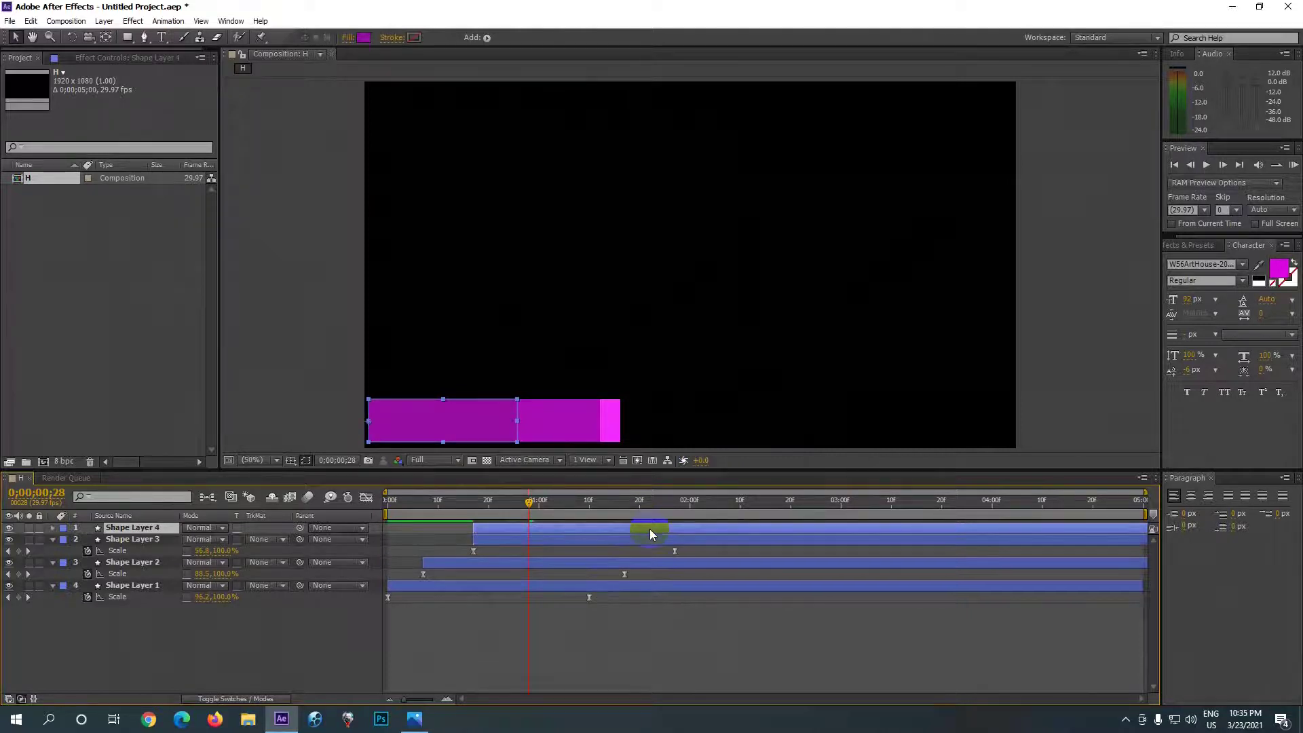
left_click_drag(612, 528, 664, 530)
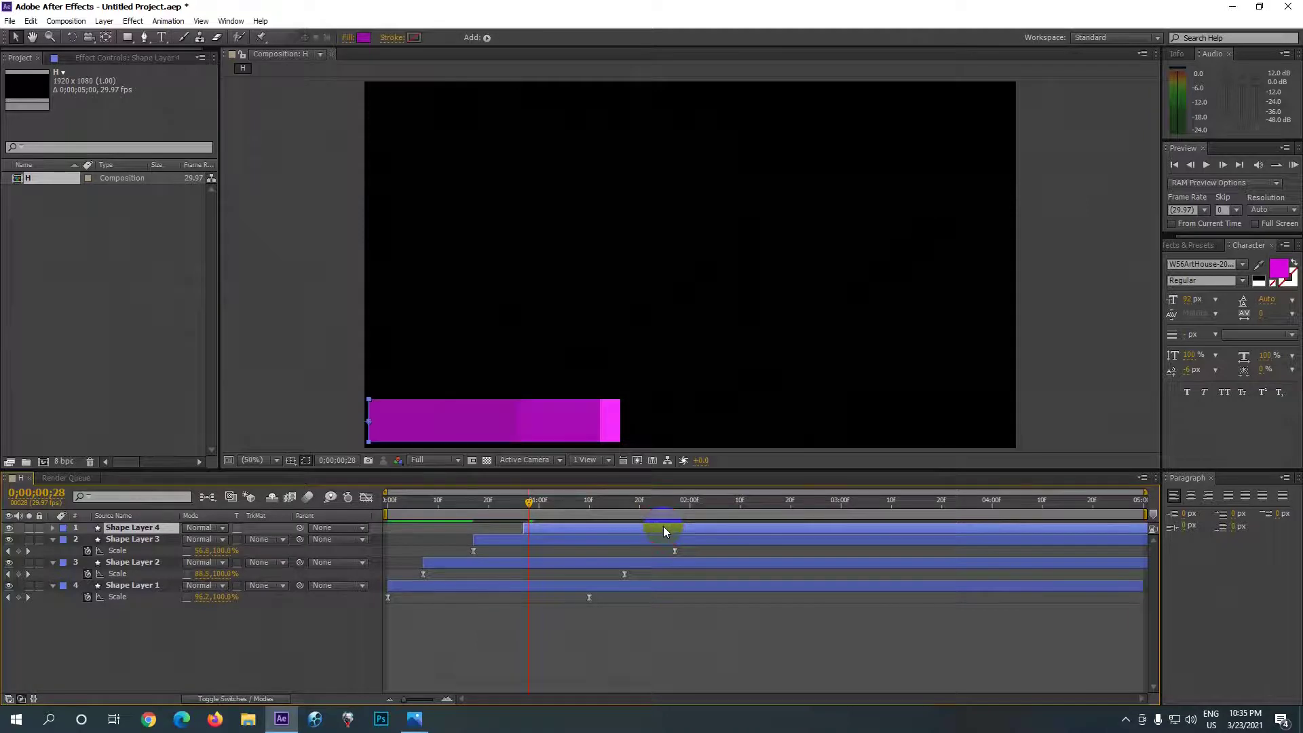
key("u")
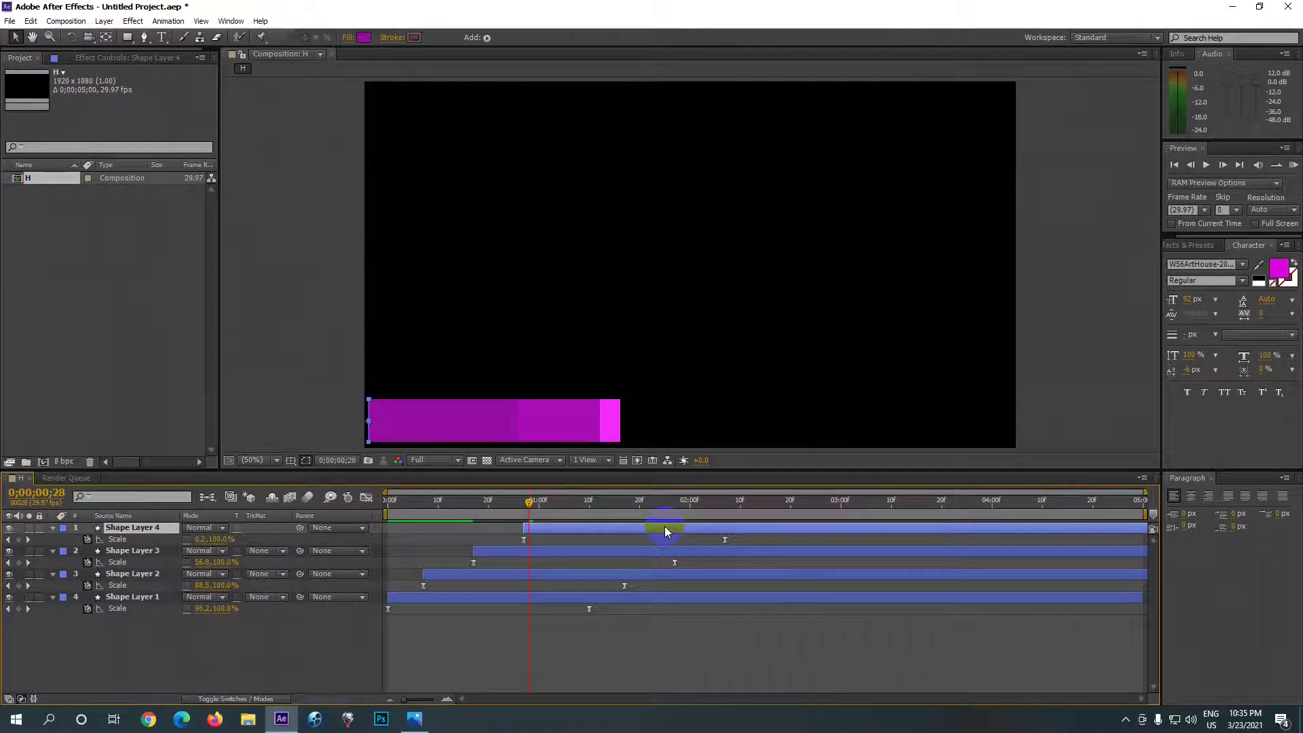
left_click(588, 530)
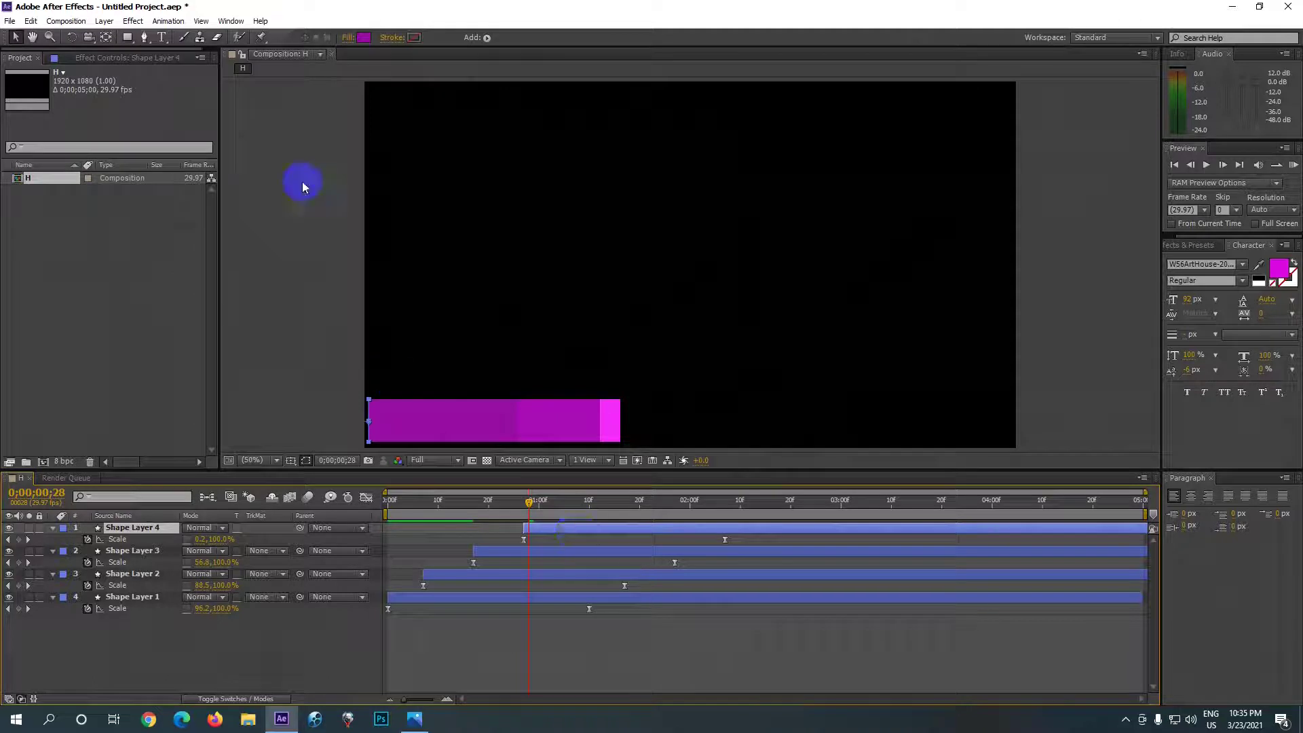
left_click(365, 38)
left_click_drag(940, 272, 941, 297)
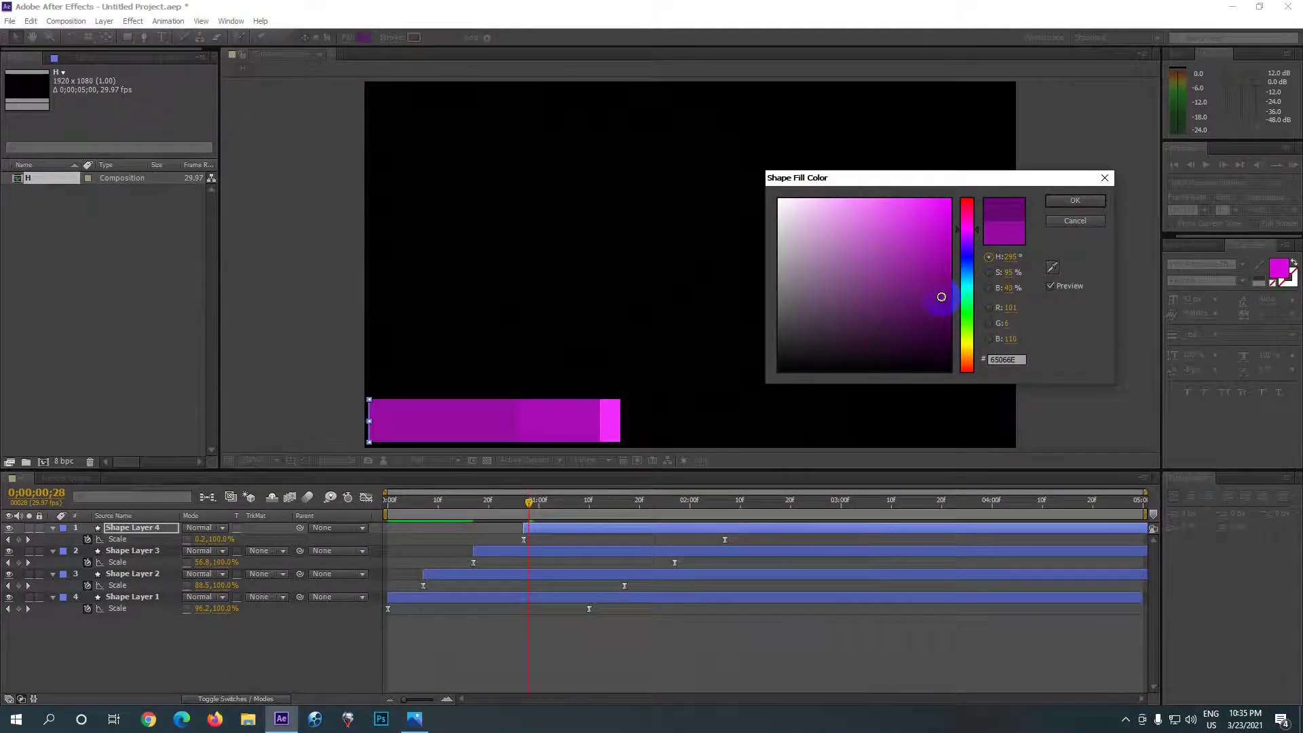
left_click(1065, 202)
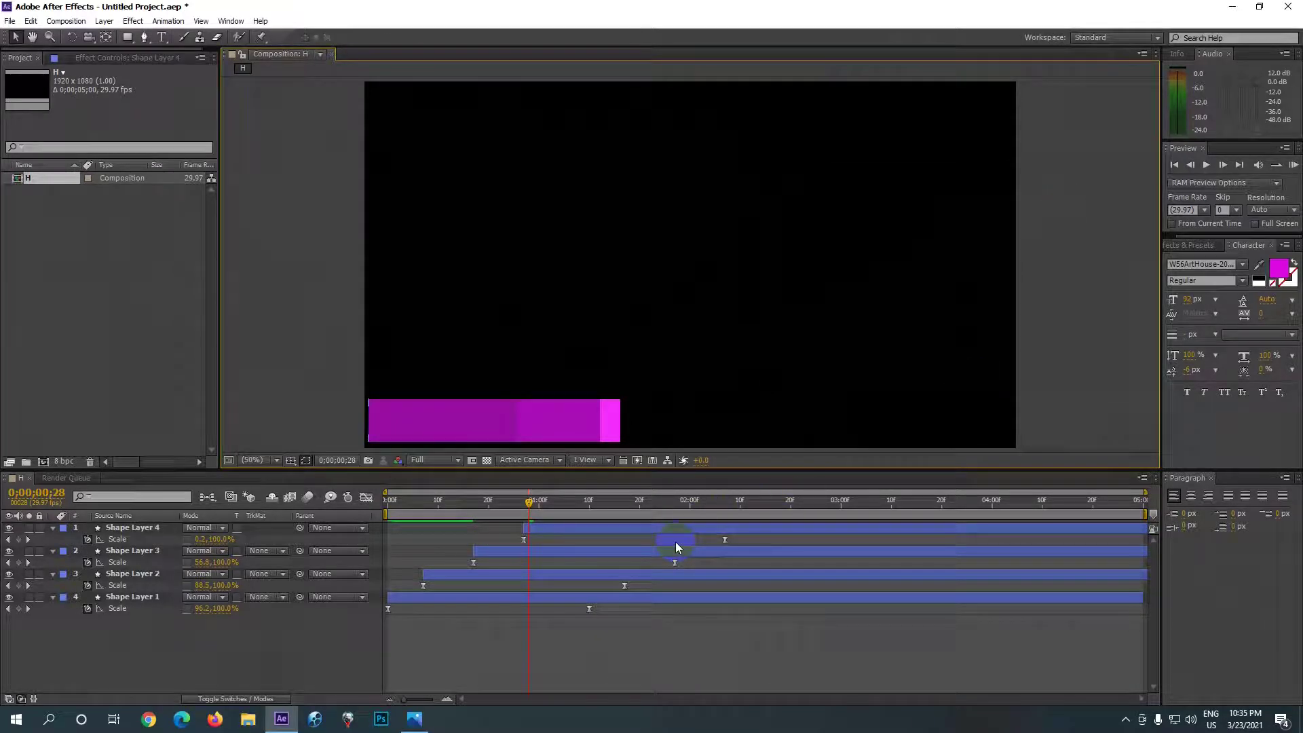
Step: Create Shape Layer 5 from Shape Layer 4, starting later and filled an even darker purple
left_click(602, 528)
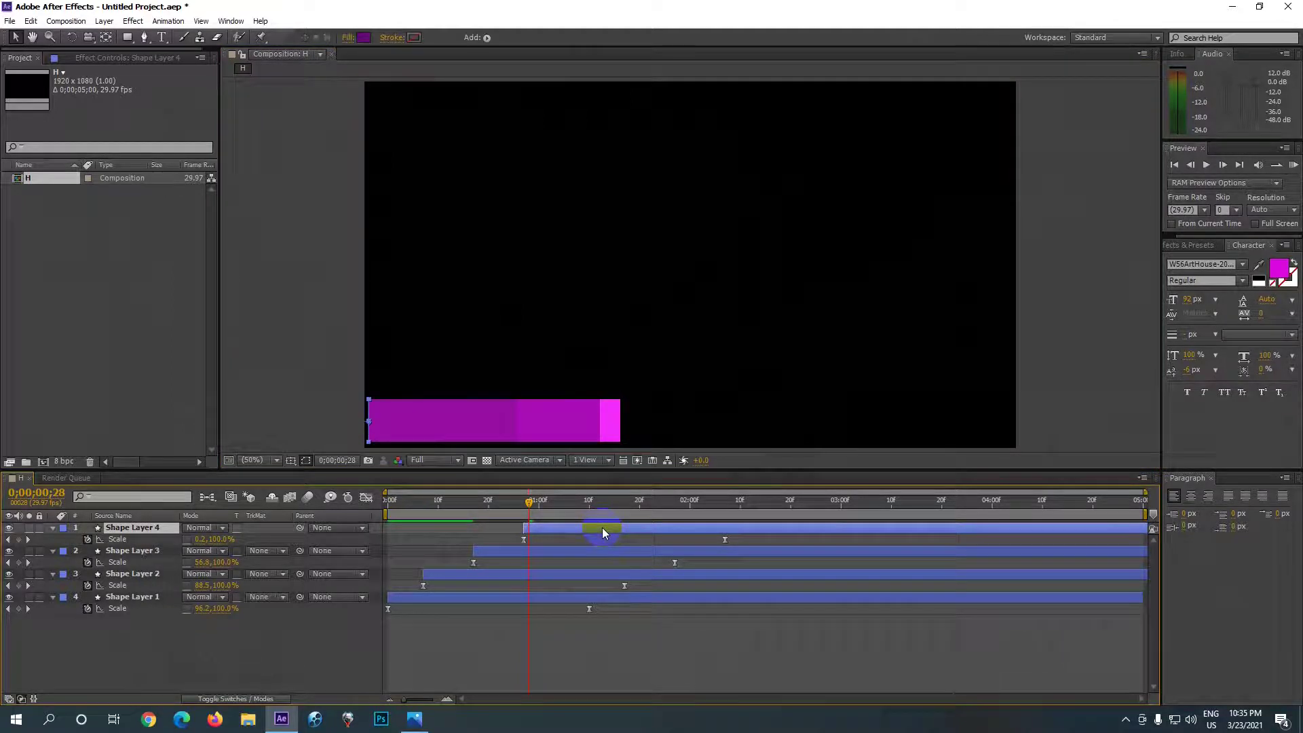
key("ctrl+d")
left_click_drag(602, 533, 646, 530)
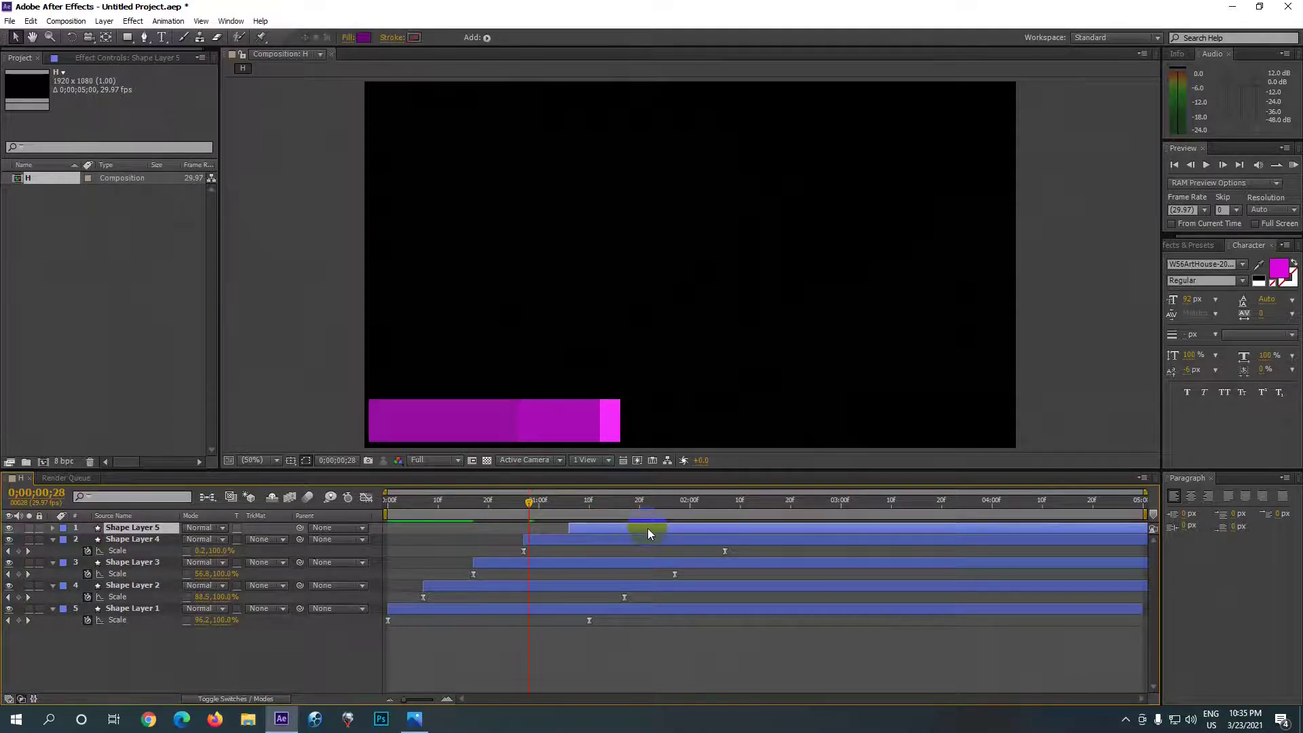
key("s")
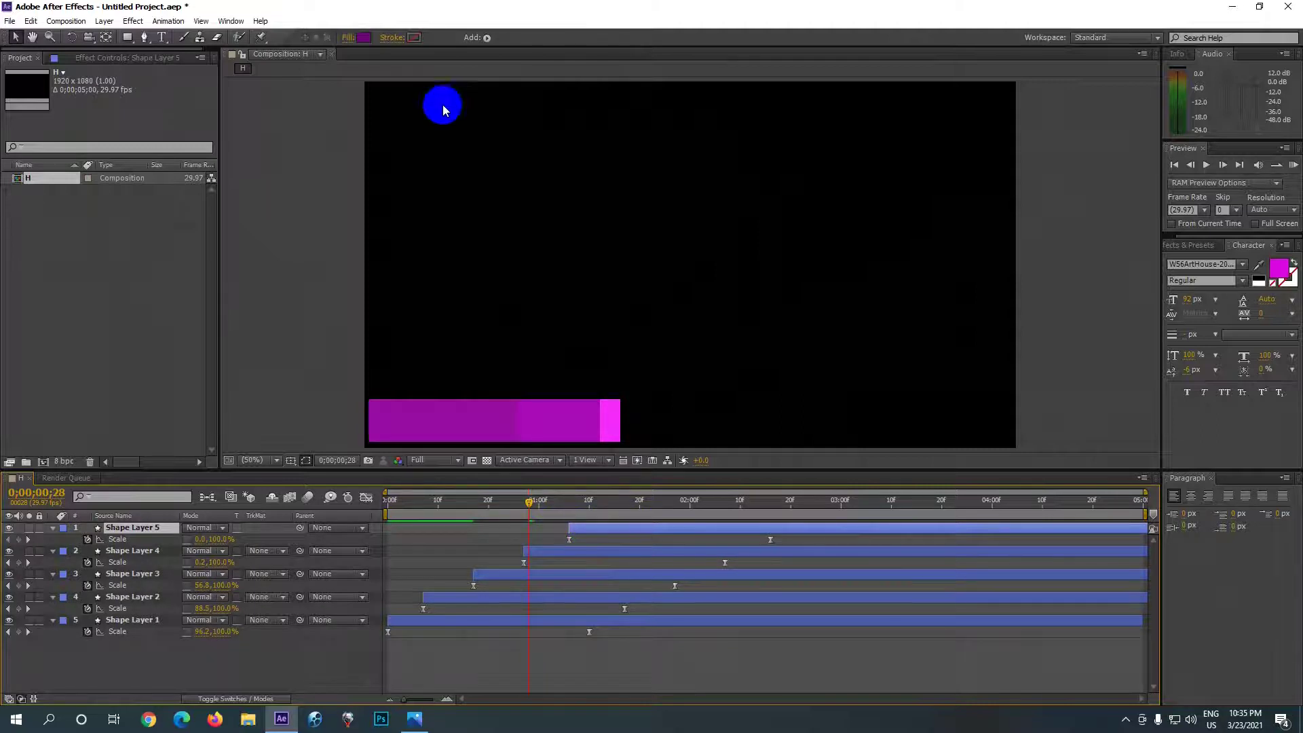
left_click(367, 38)
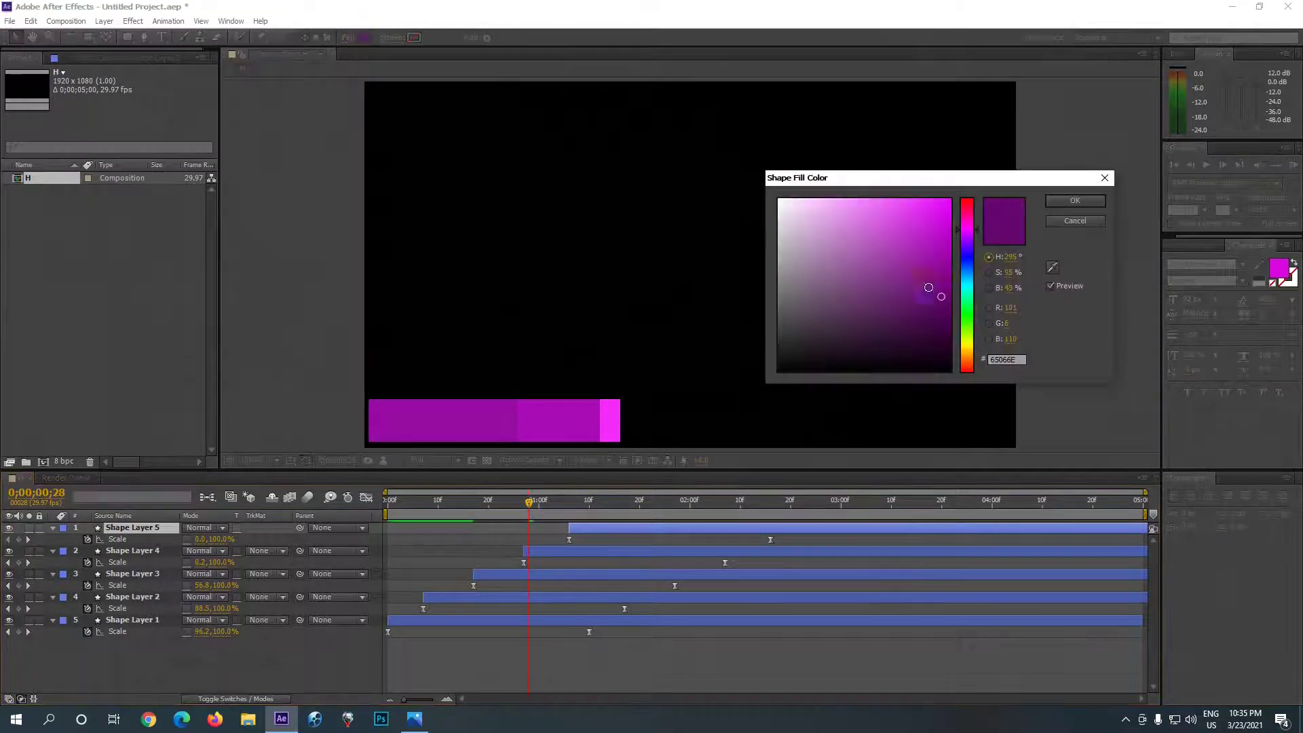
left_click_drag(942, 297, 946, 314)
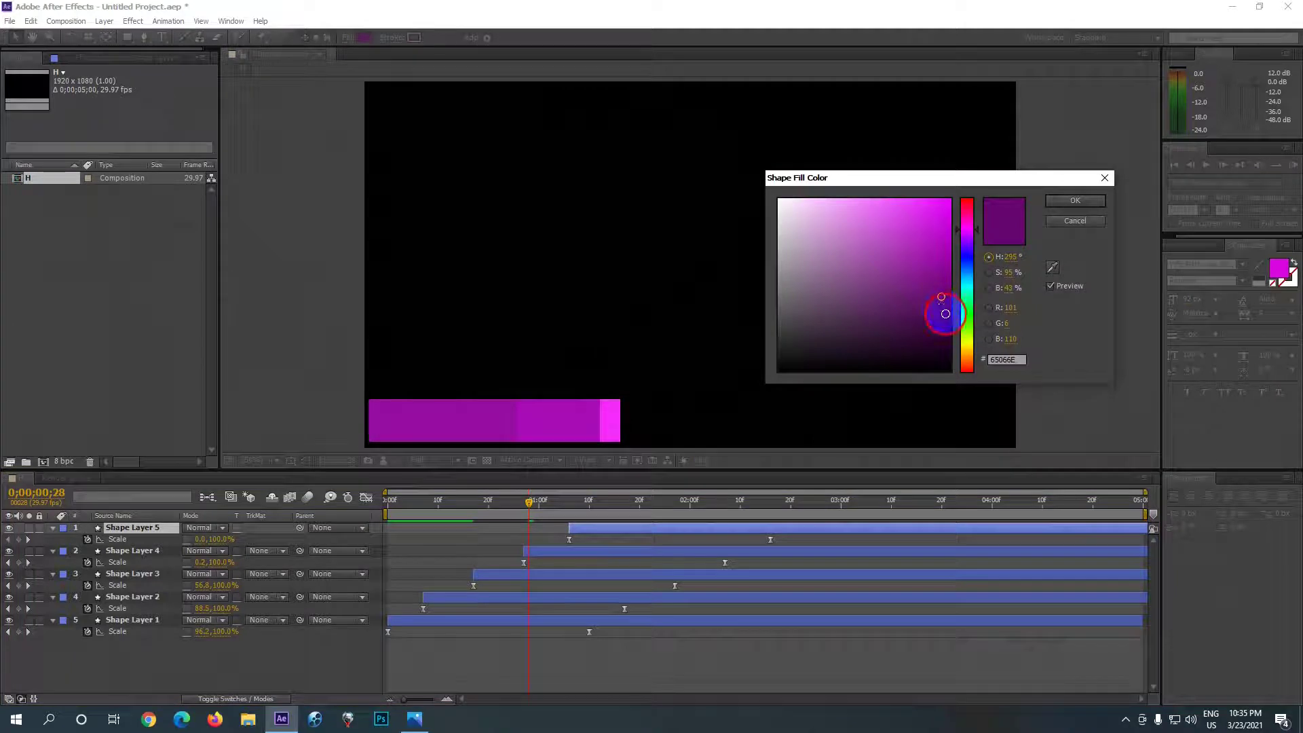
left_click(1076, 201)
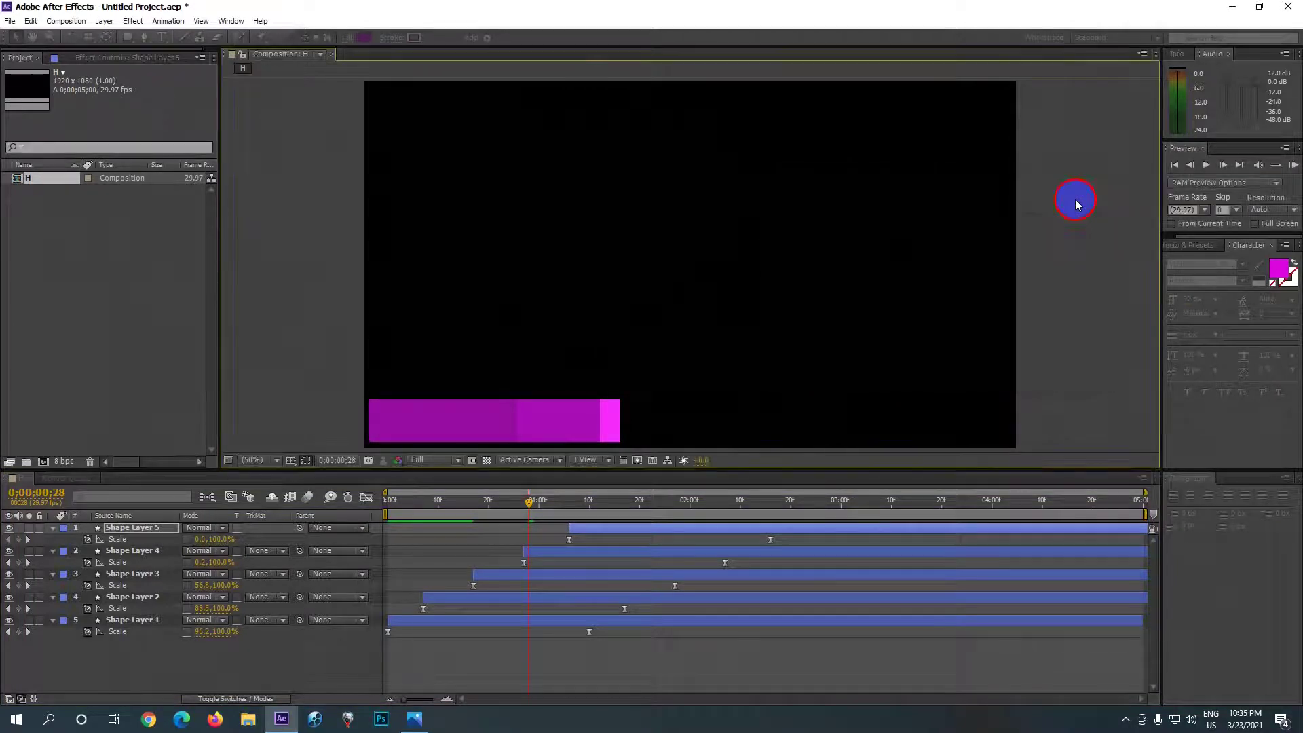
left_click(1294, 165)
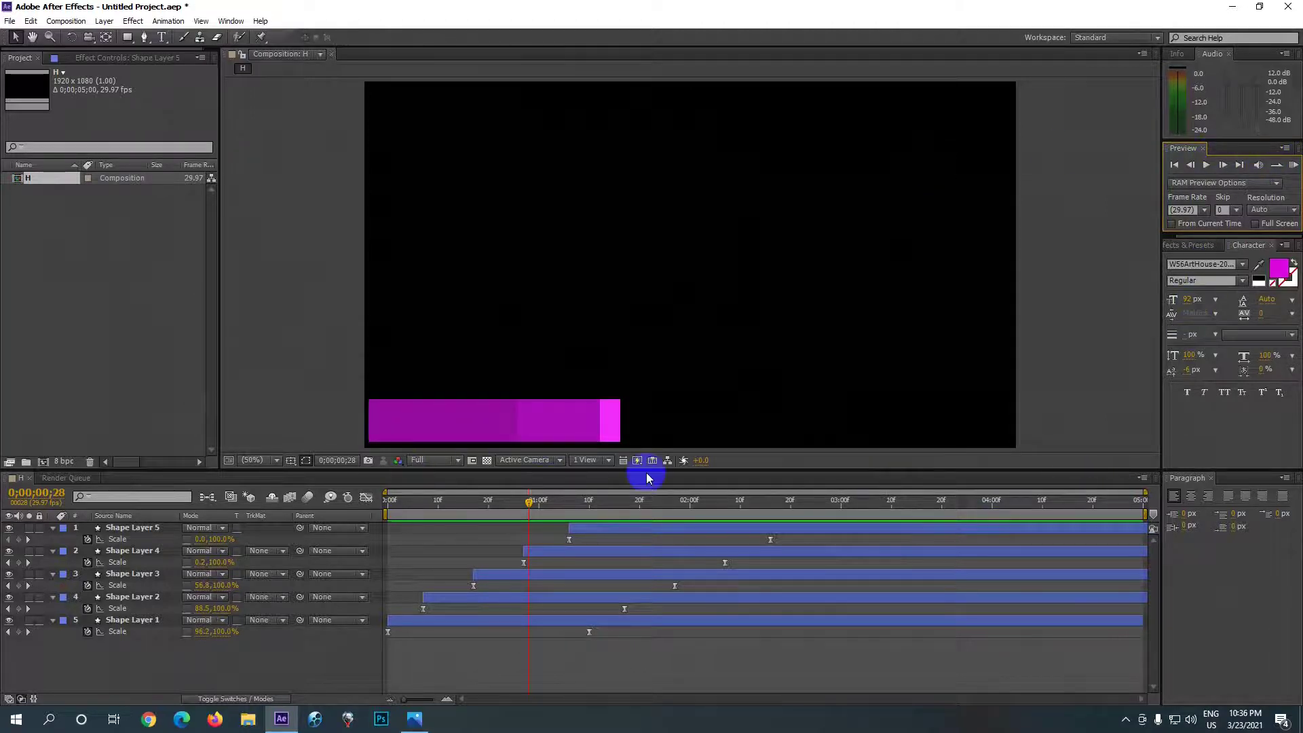
Step: Key Shape Layer 5's Scale at 0;00;02;01 and delete its later Scale keyframe
left_click_drag(529, 508, 664, 502)
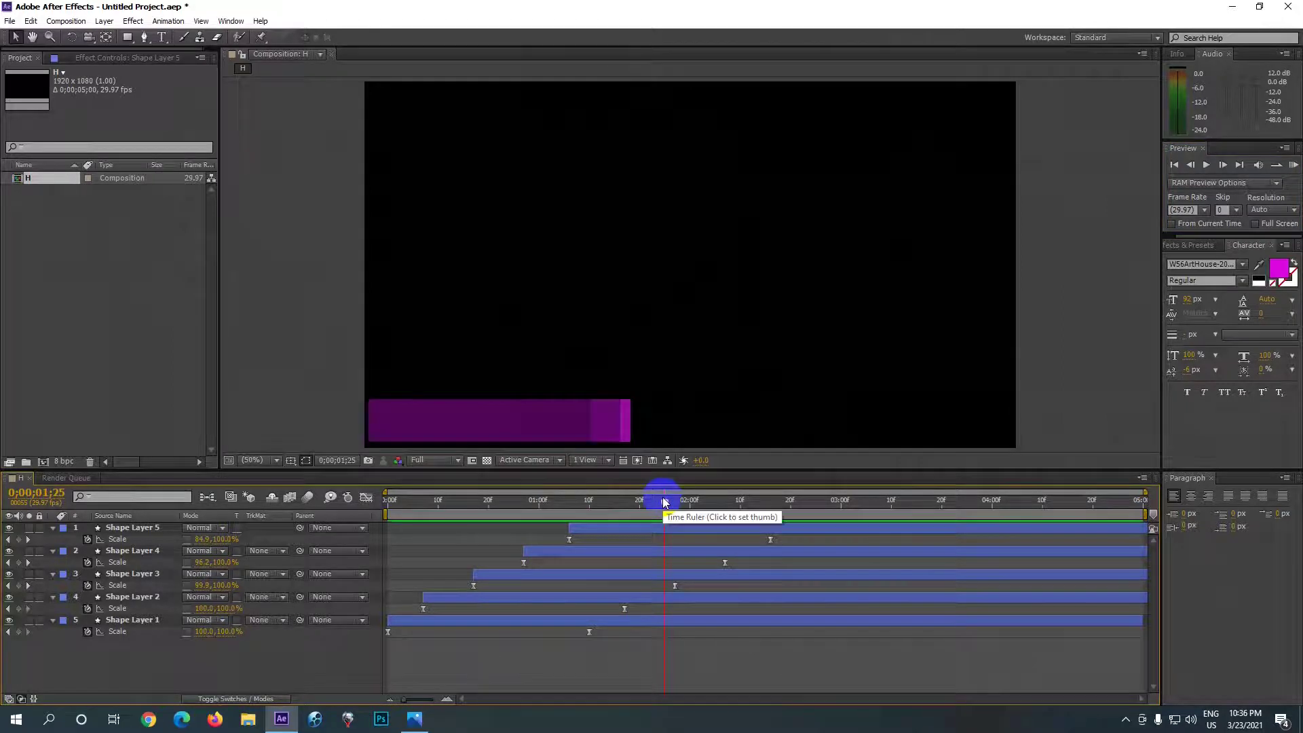
left_click_drag(664, 502, 693, 504)
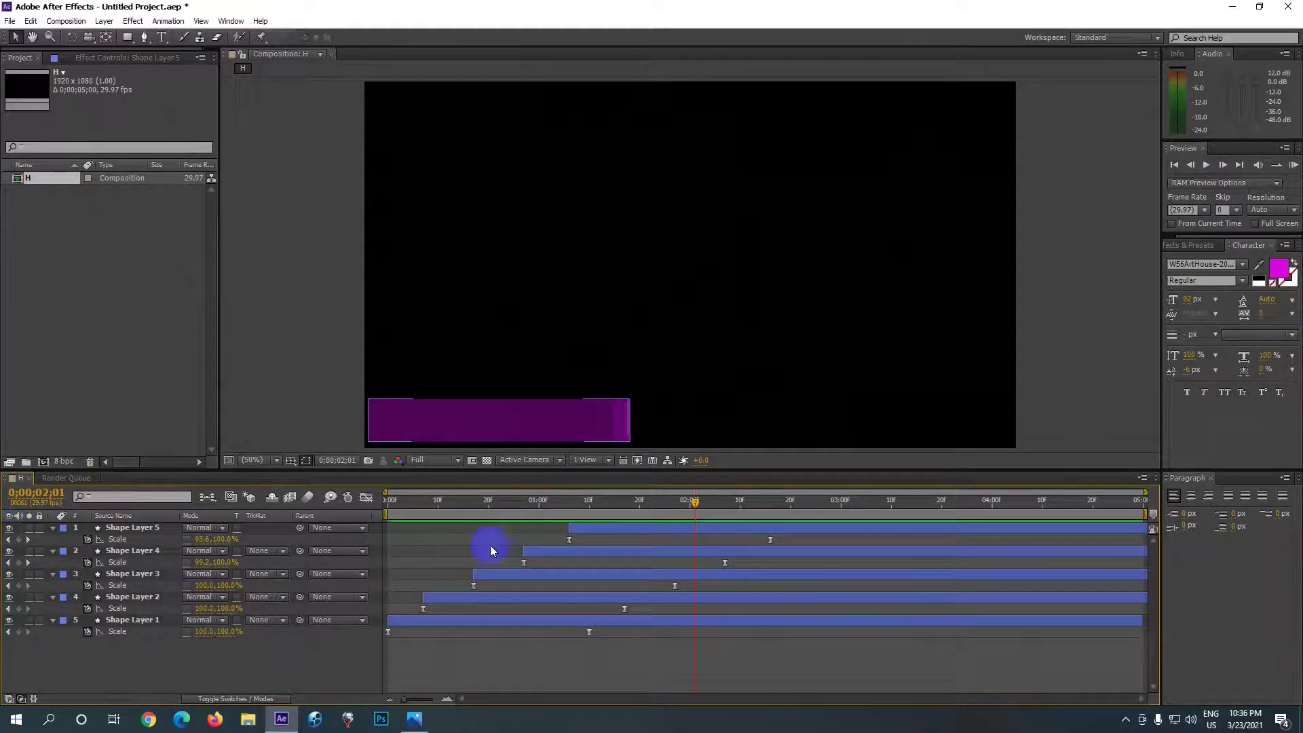
left_click(755, 528)
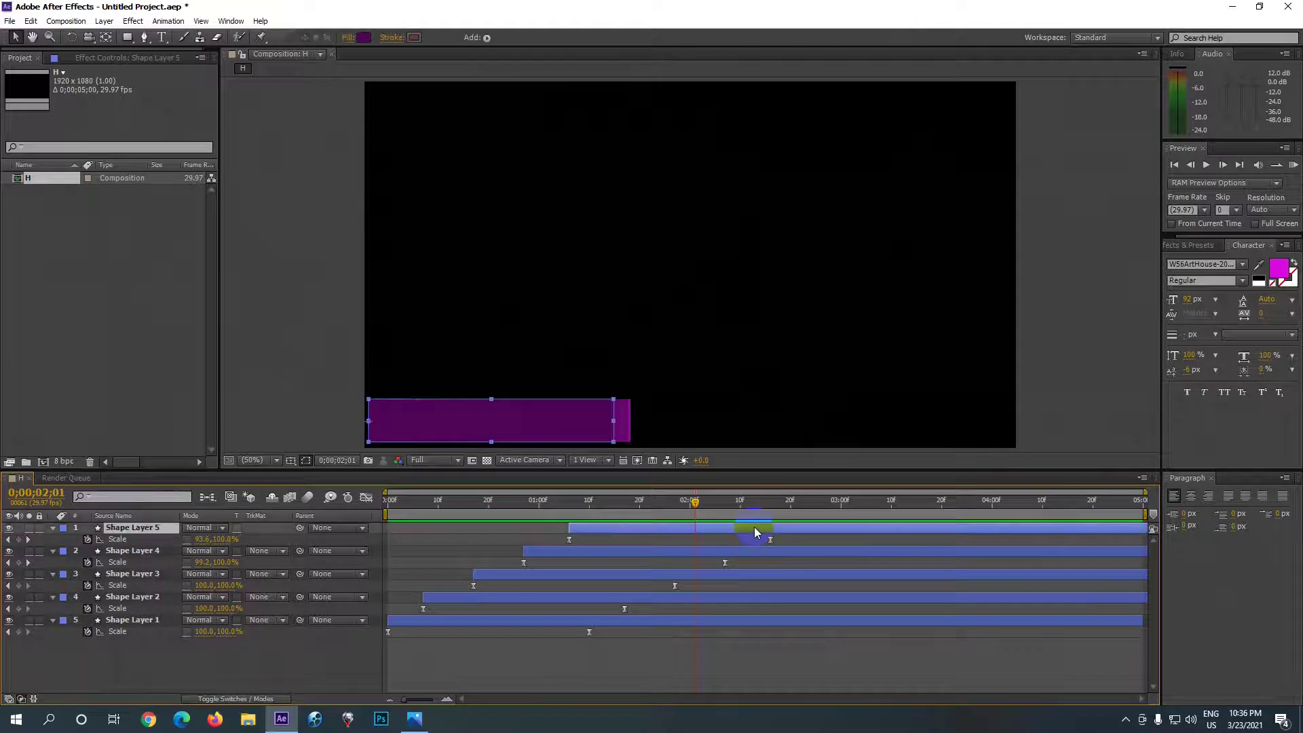
left_click(18, 540)
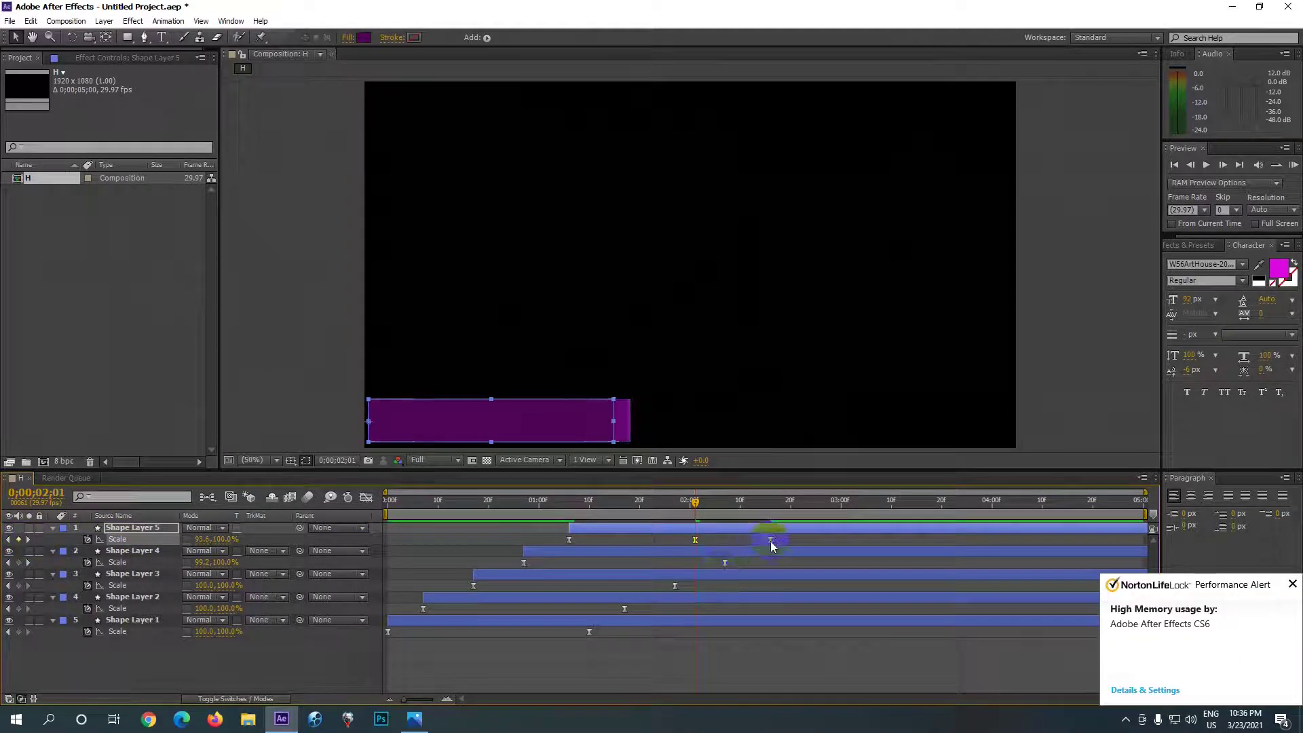
mouse_move(771, 541)
key("Delete")
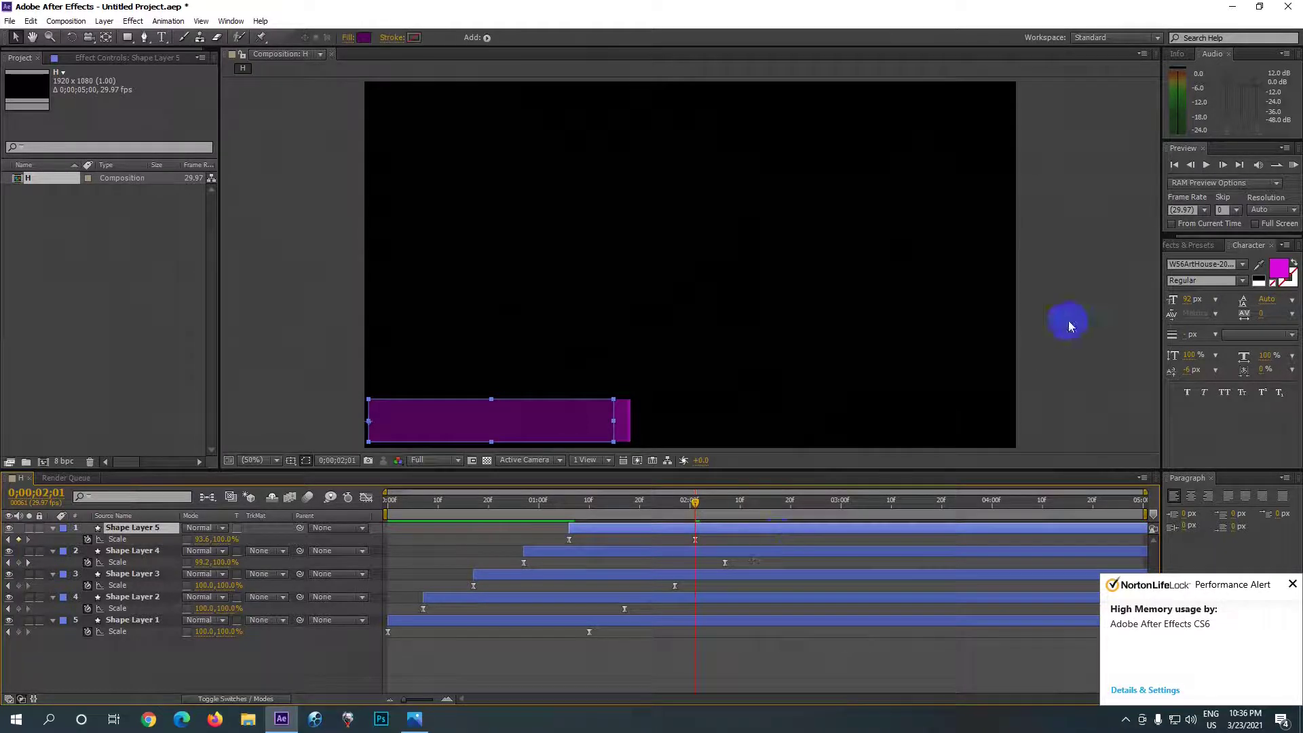
Step: RAM Preview the five bars' build-up three times, then add a new text layer
left_click(1294, 165)
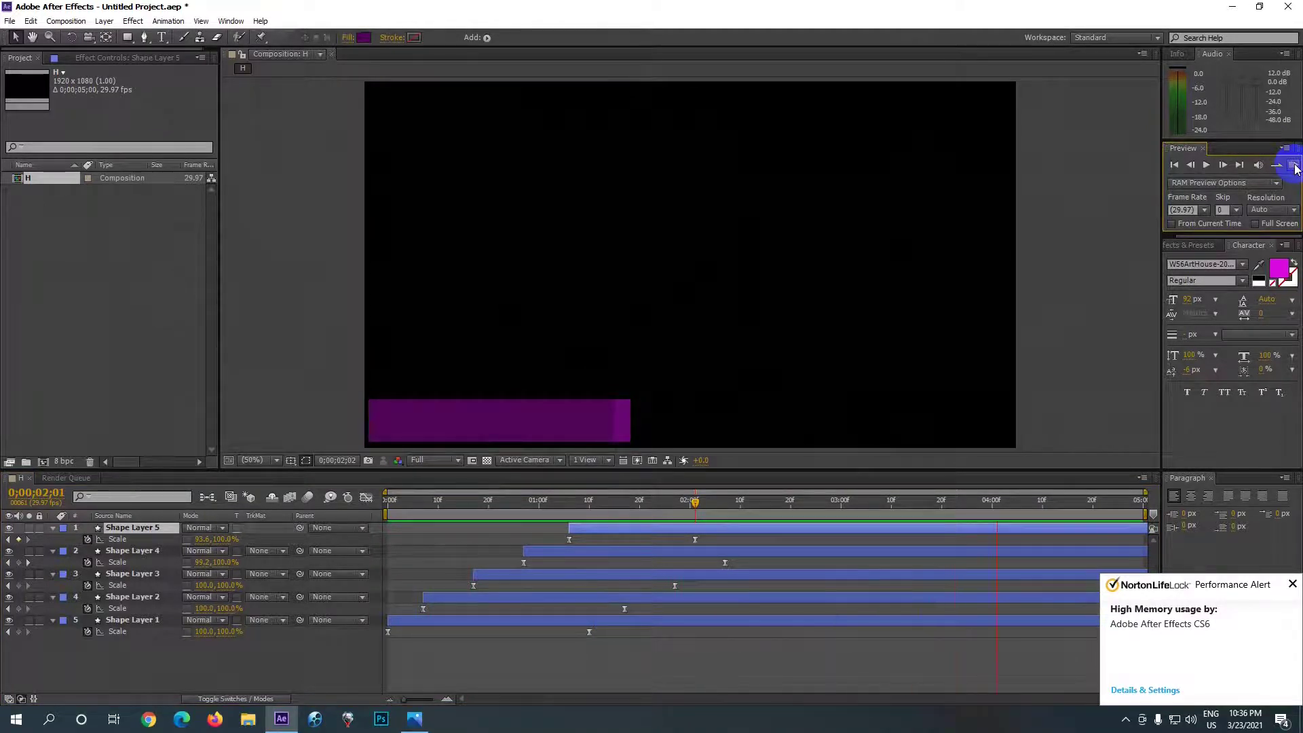
left_click(1295, 169)
left_click(1295, 169)
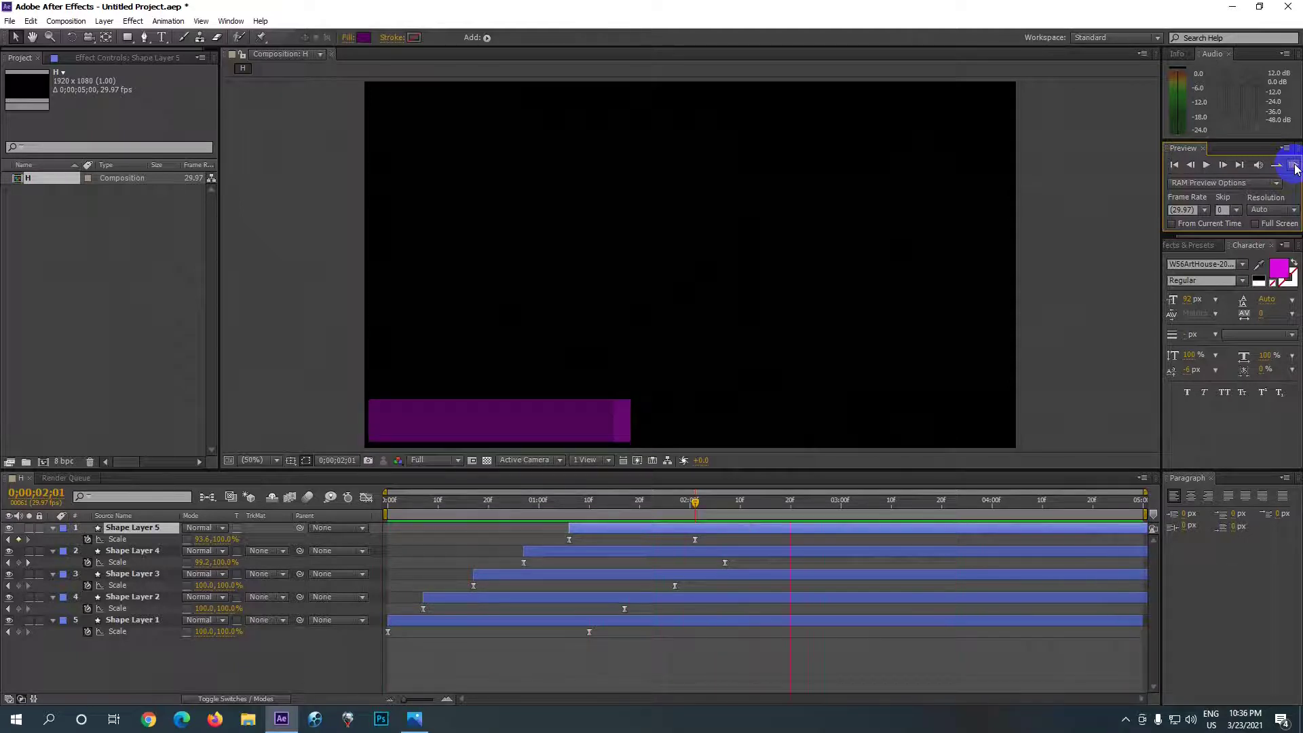
left_click(1293, 166)
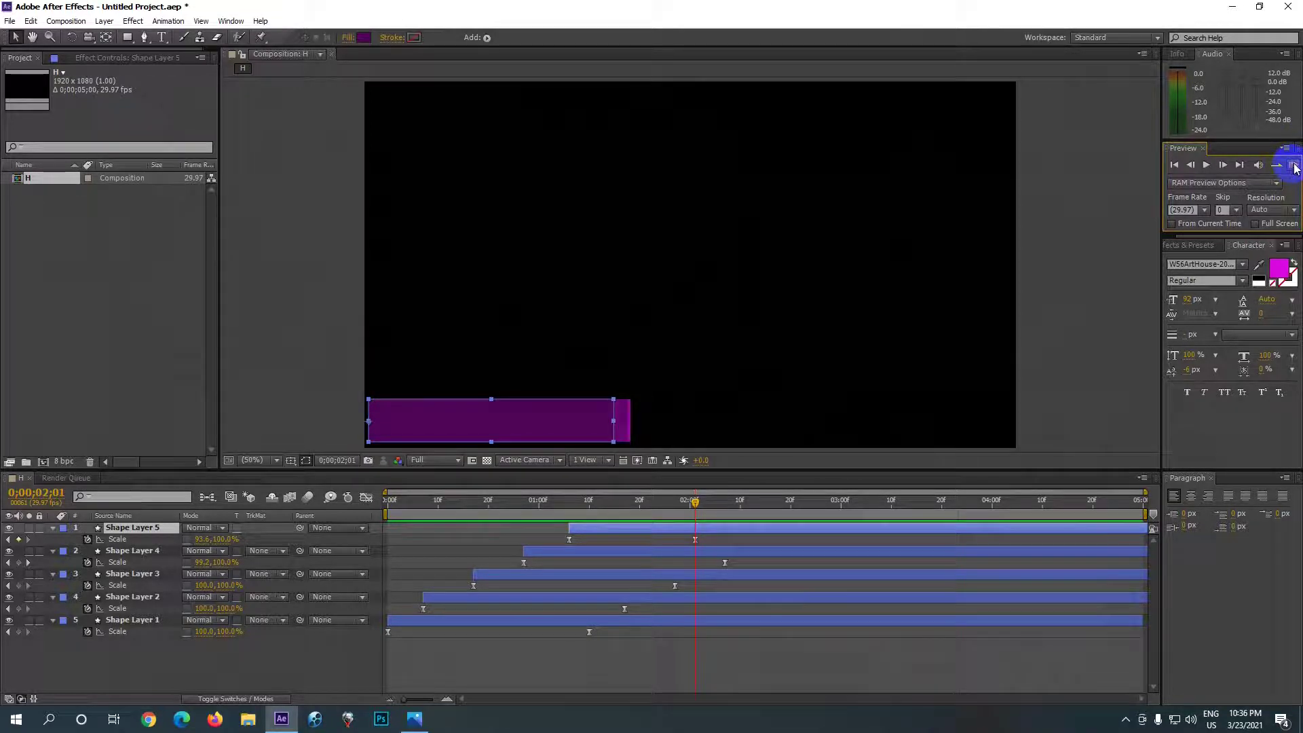
left_click(1295, 170)
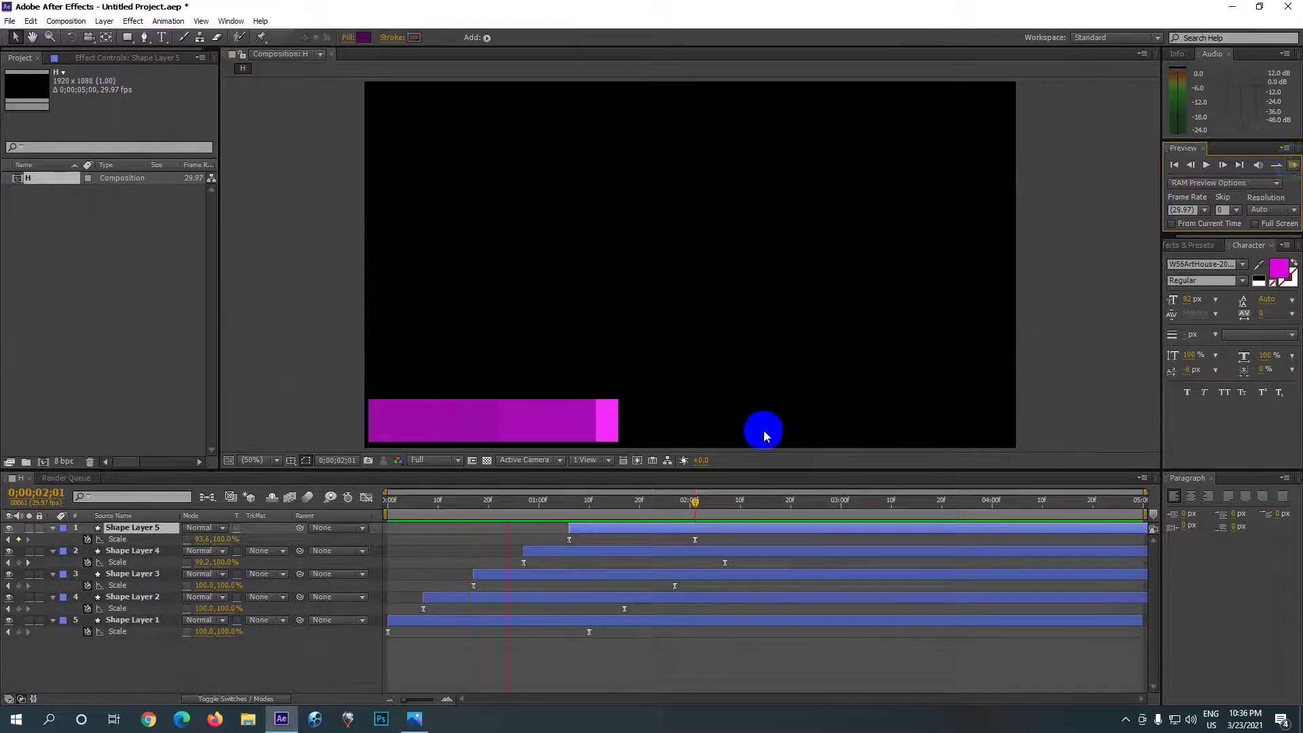
left_click(460, 670)
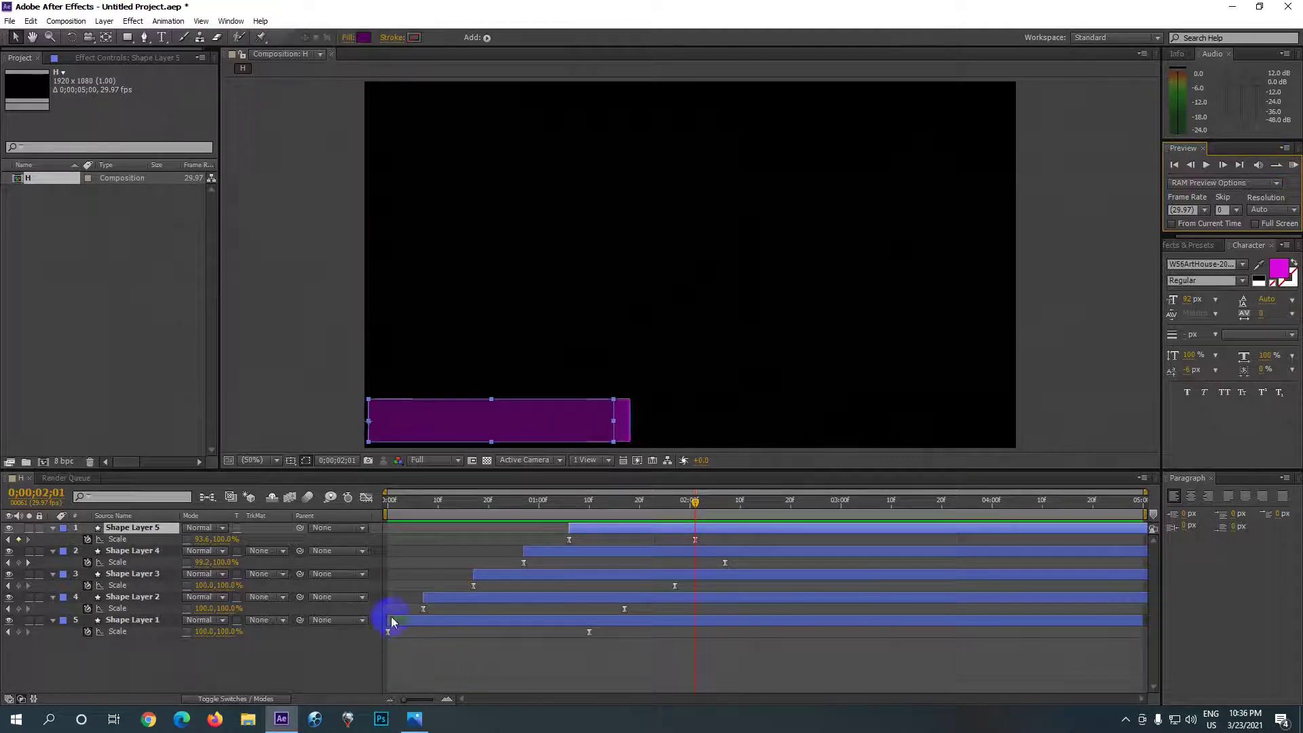
double_click(161, 37)
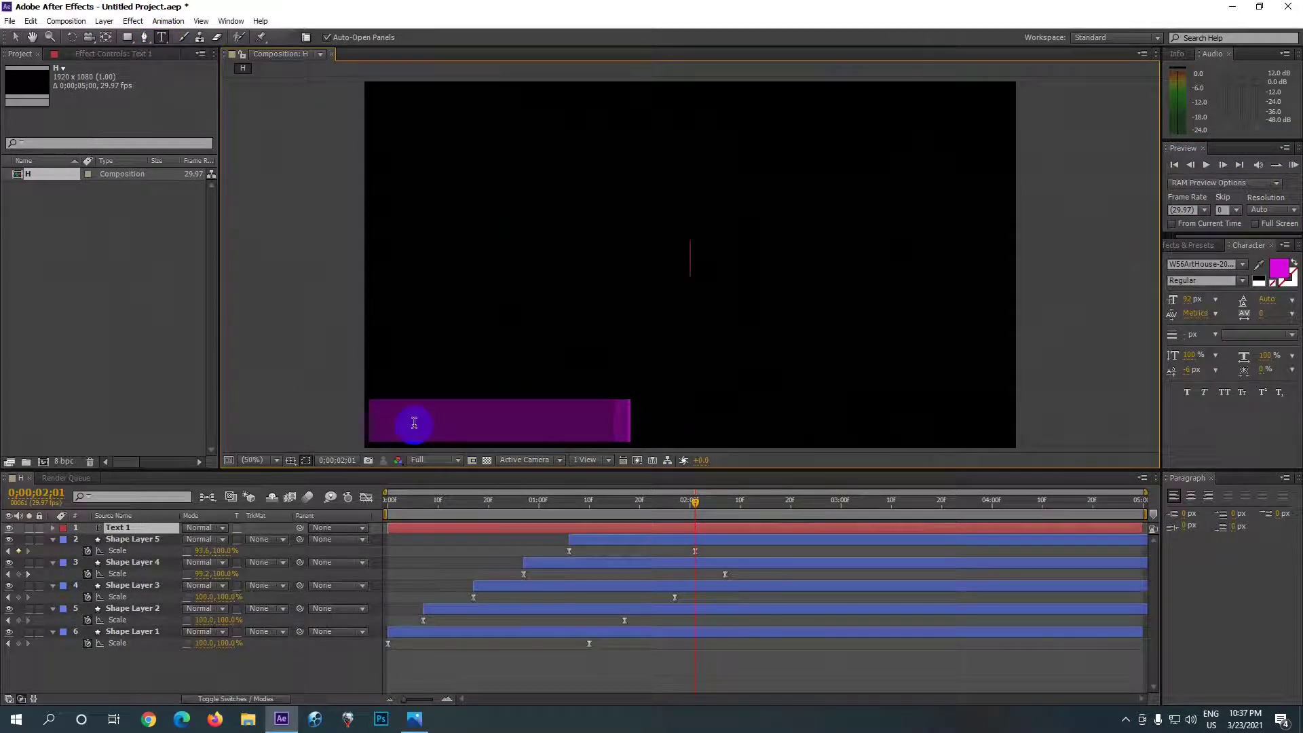
Step: Replace the empty text layer with white title 'udလေကျ' typed on the purple bar
left_click(479, 530)
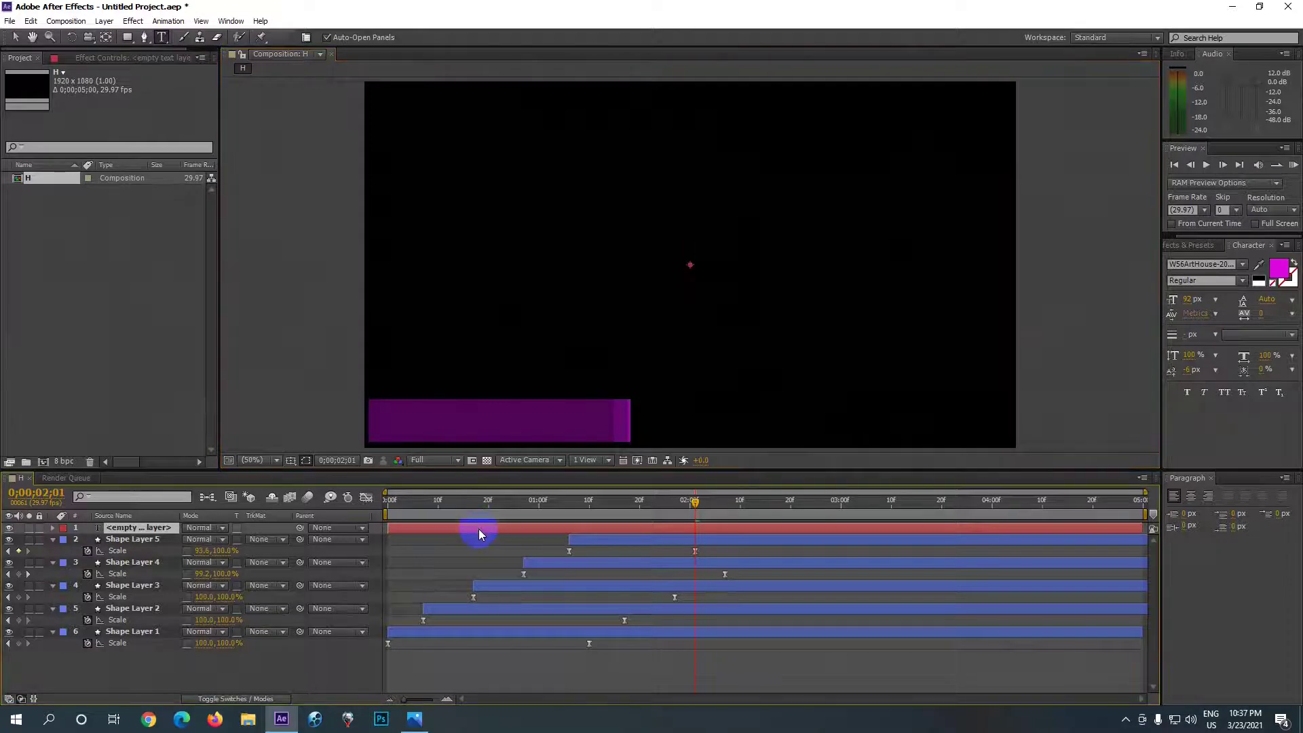
key("Delete")
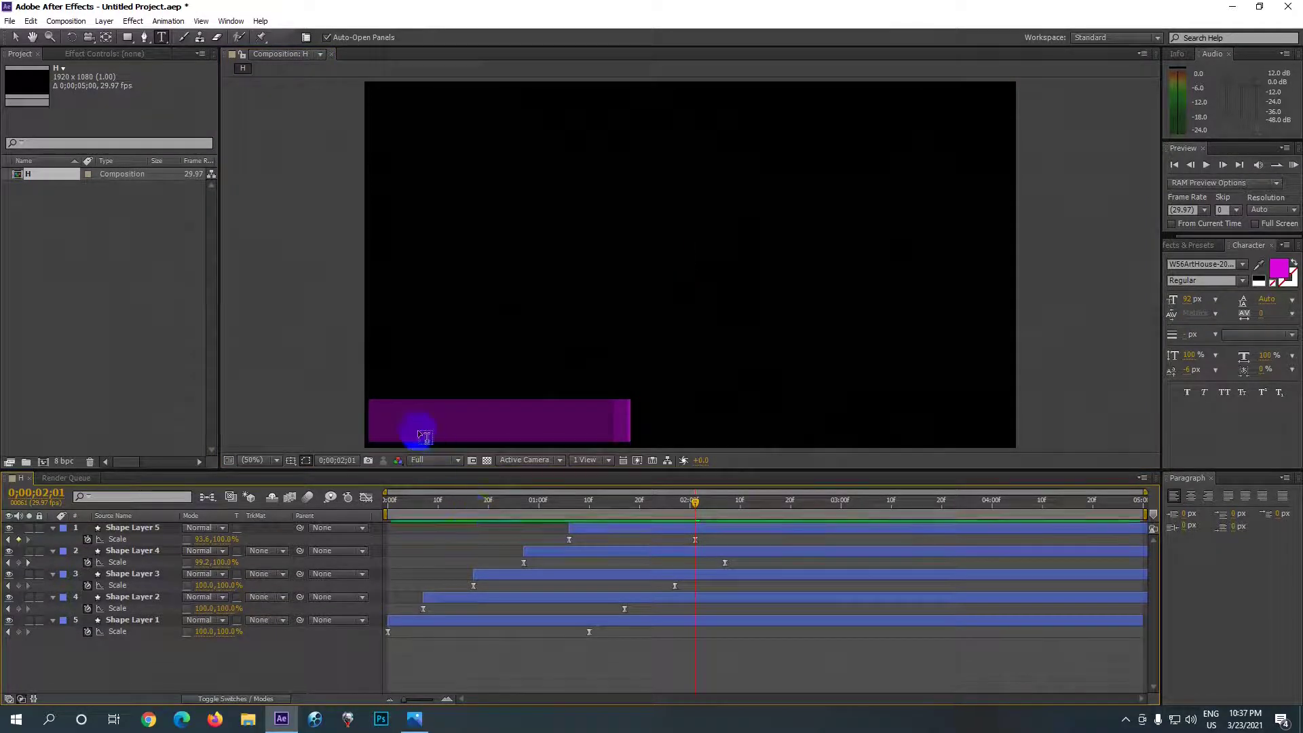
left_click(400, 421)
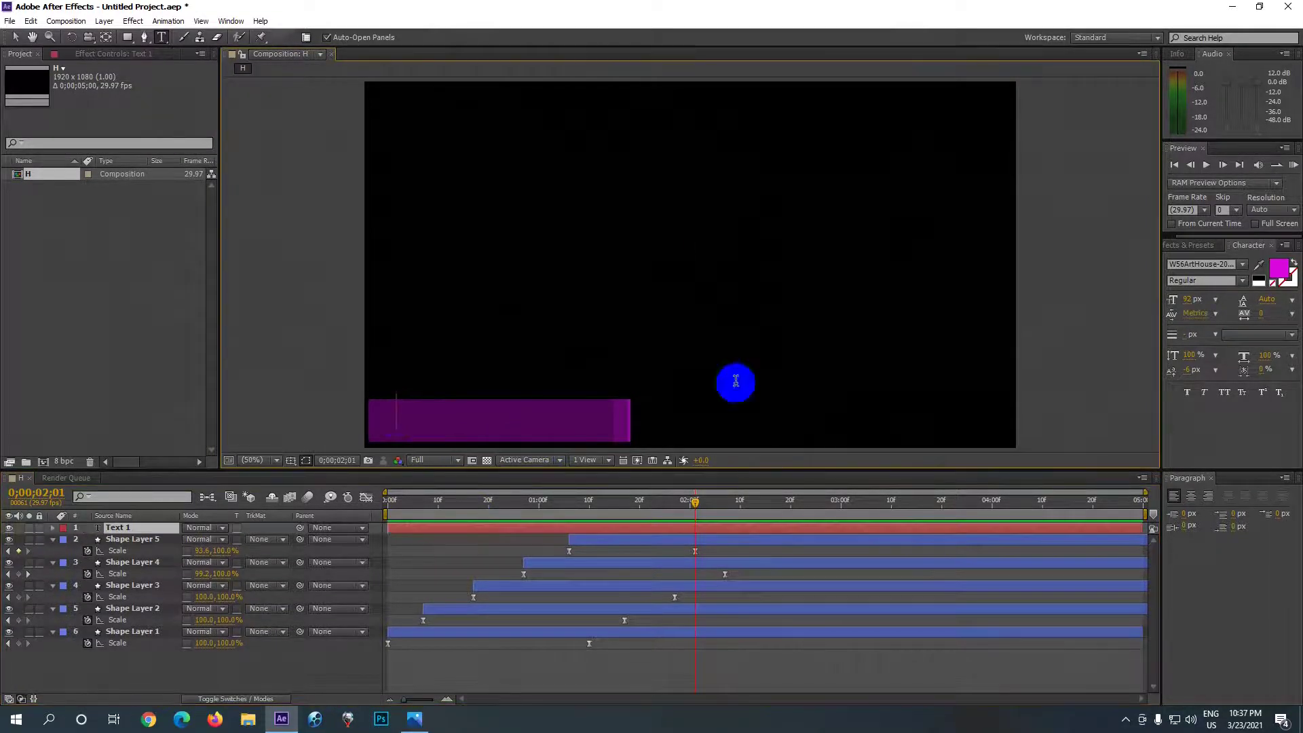
left_click(1280, 272)
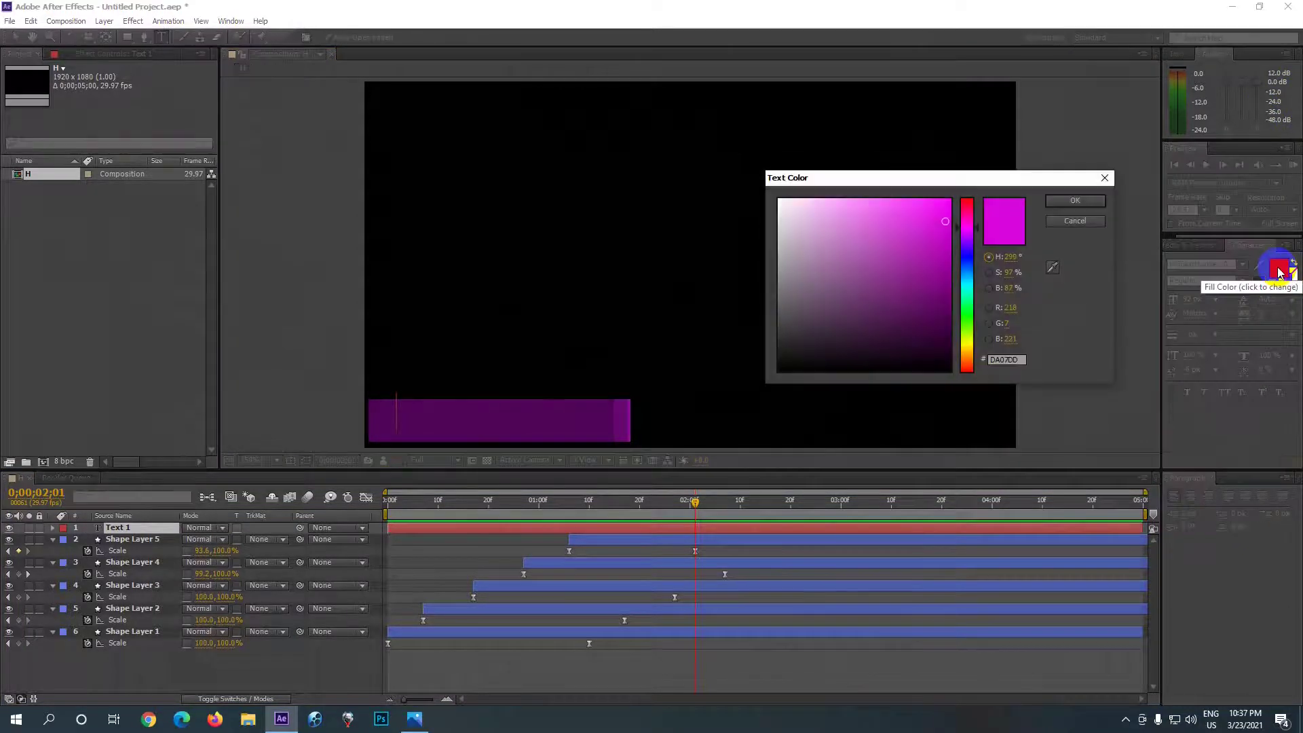
left_click(778, 202)
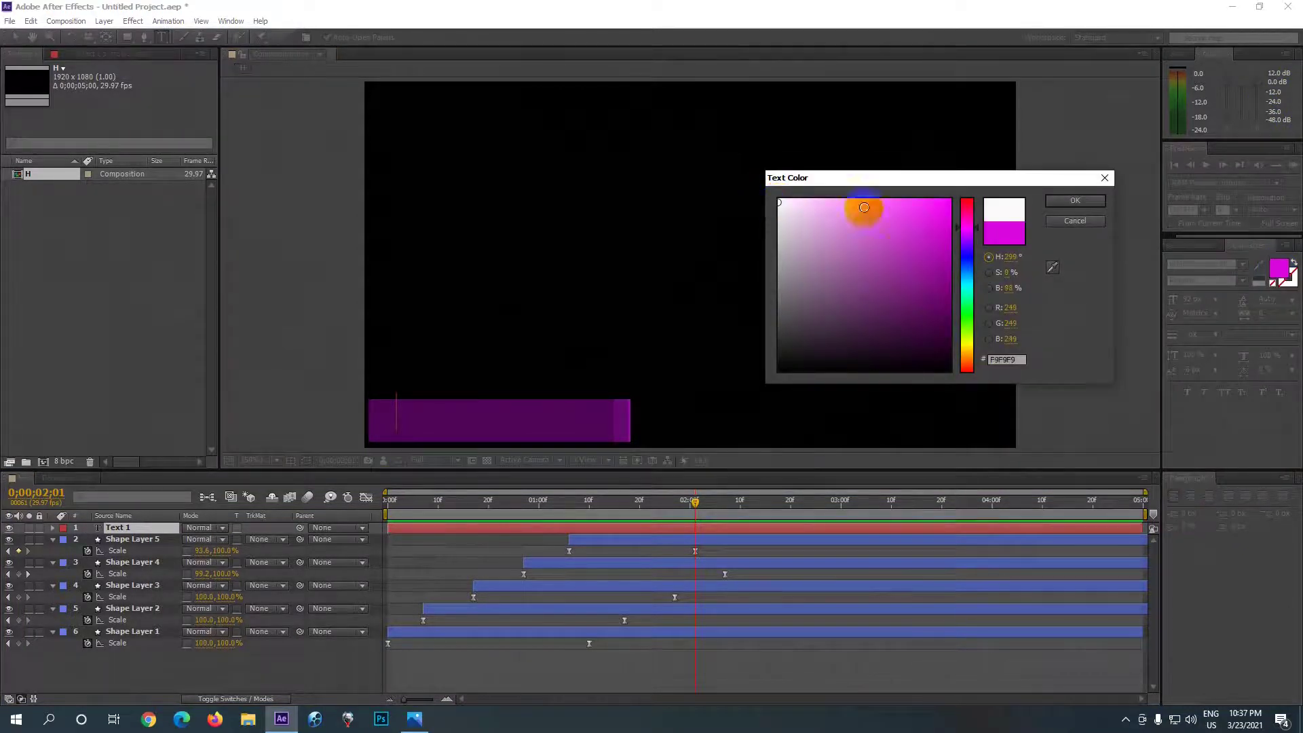
left_click(1071, 200)
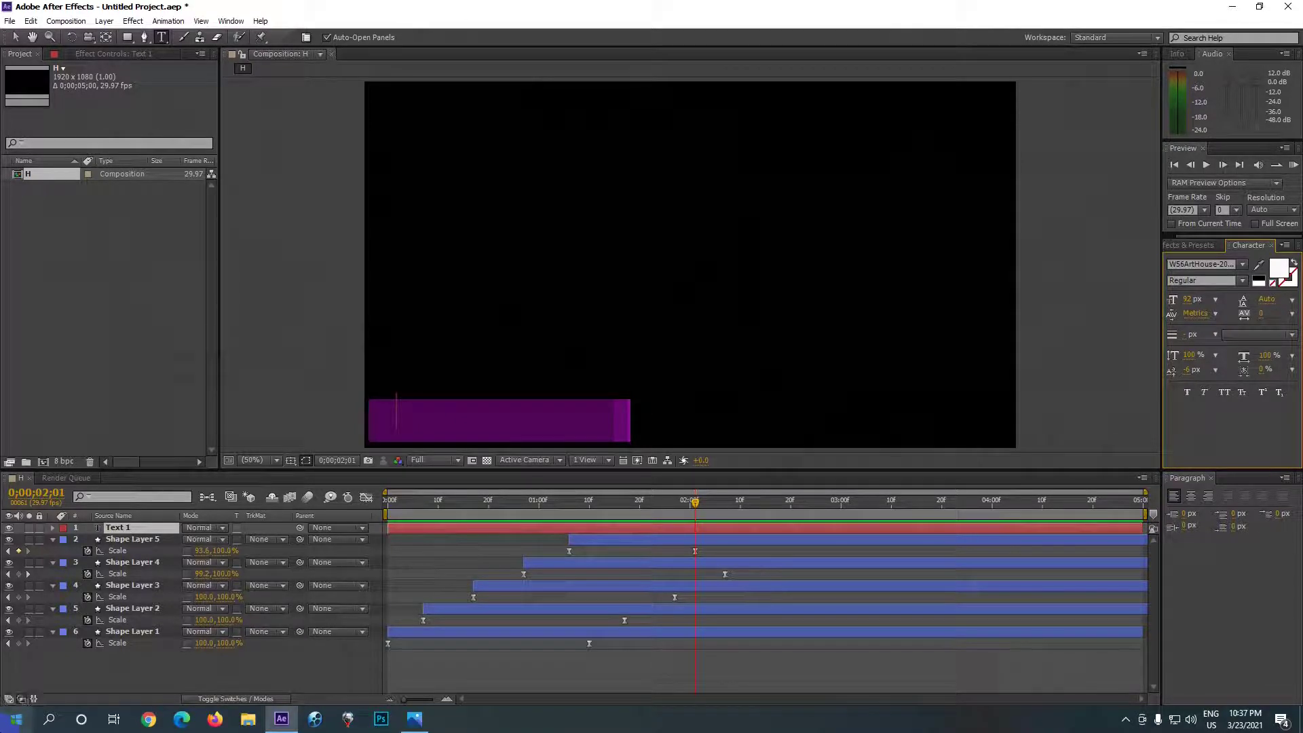
type("ud")
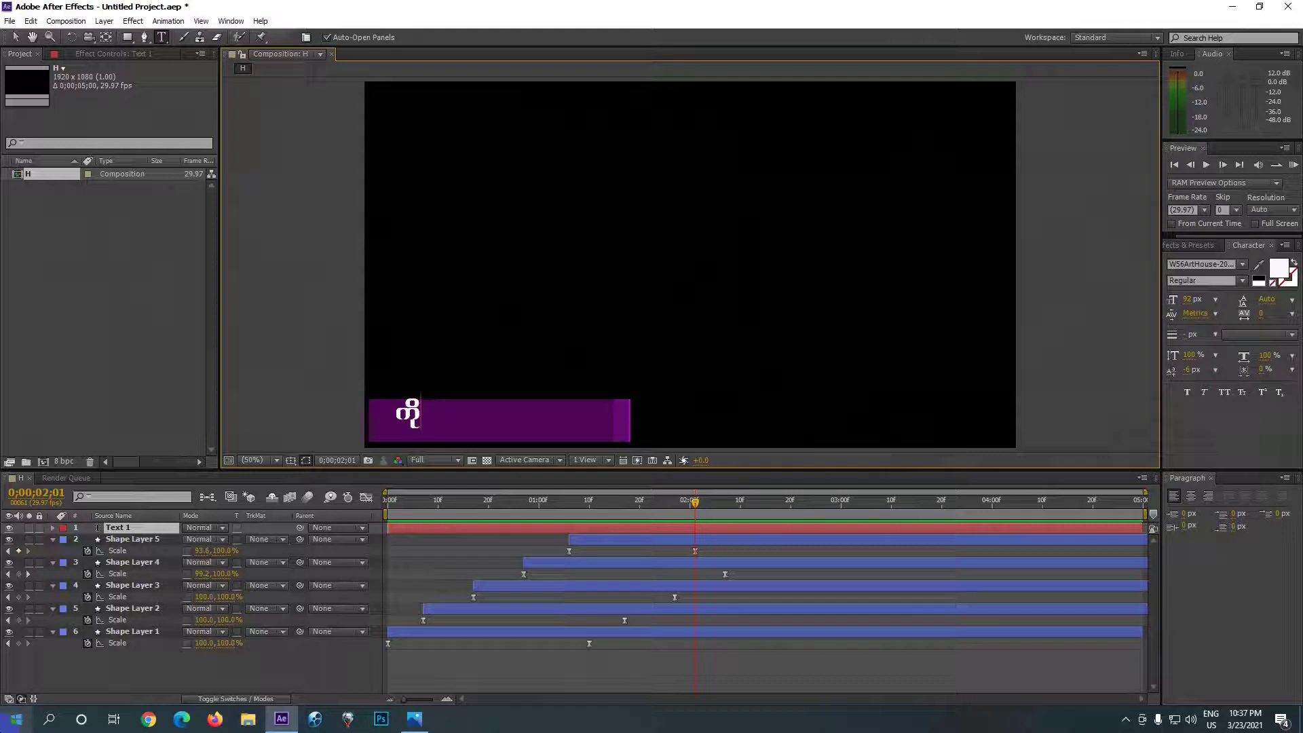
type("လှက")
type("ေ")
type("က")
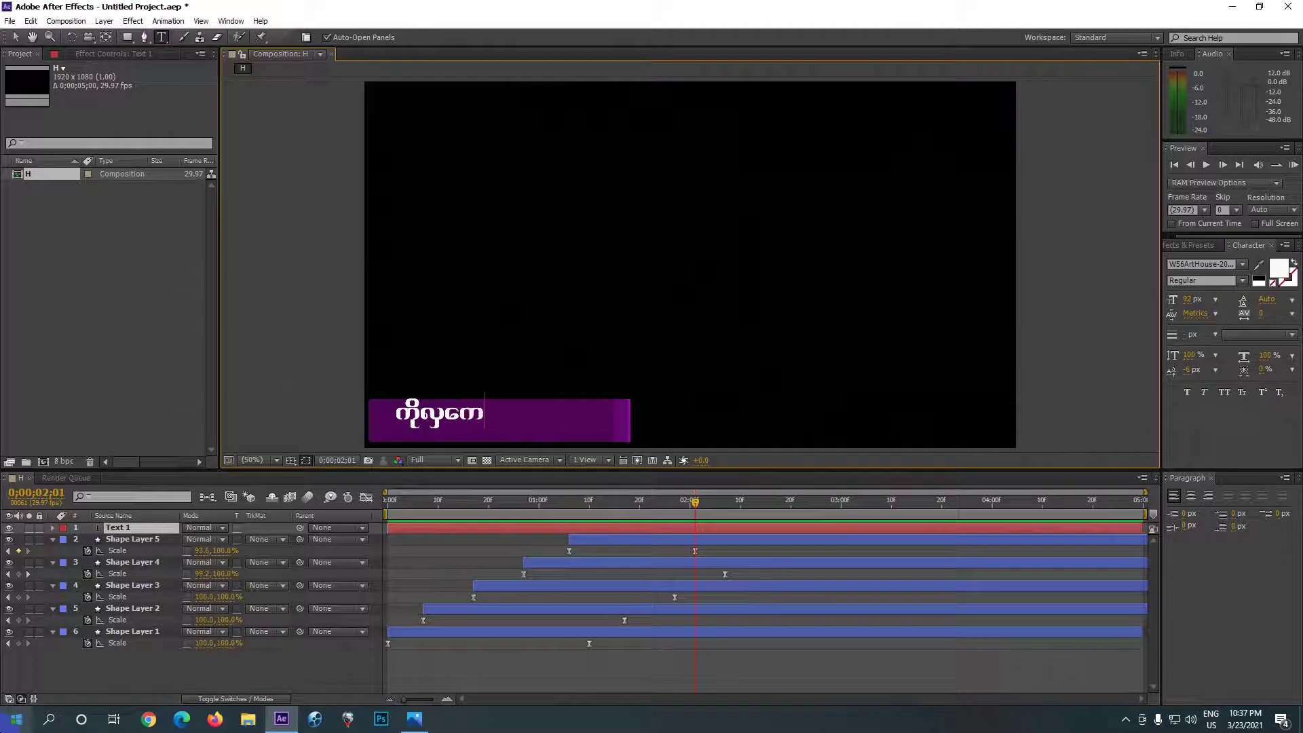
type("ျ")
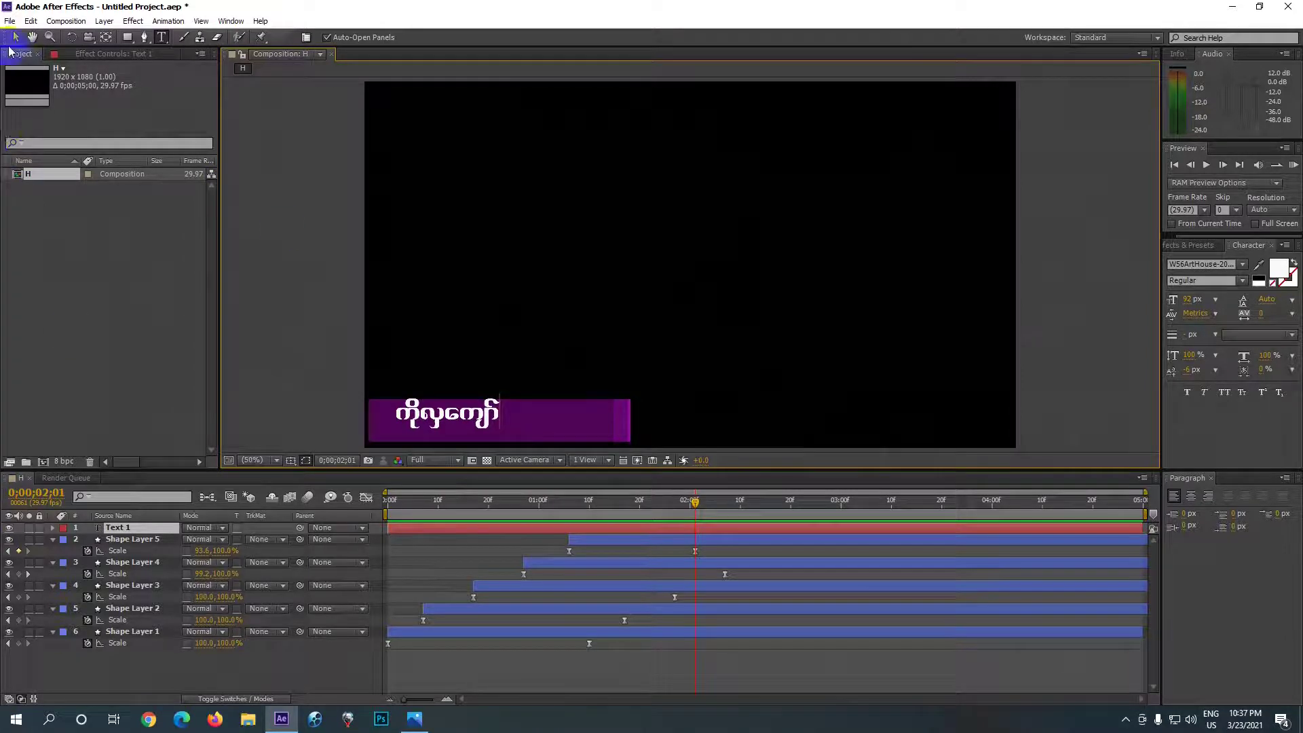
left_click(15, 36)
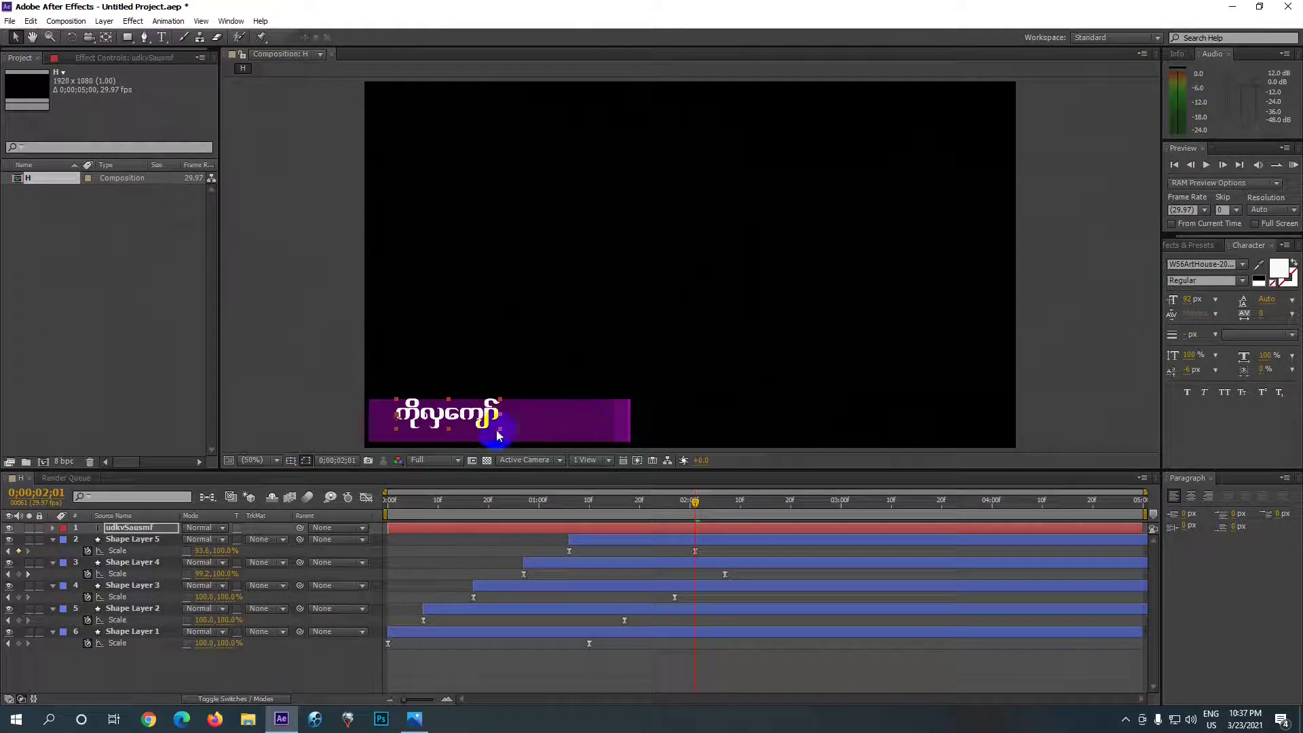
Step: Enlarge the Burmese title, shift it right, preview, and duplicate Shape Layer 5
mouse_move(500, 434)
left_mouse_down()
mouse_move(545, 433)
mouse_move(524, 420)
left_mouse_up()
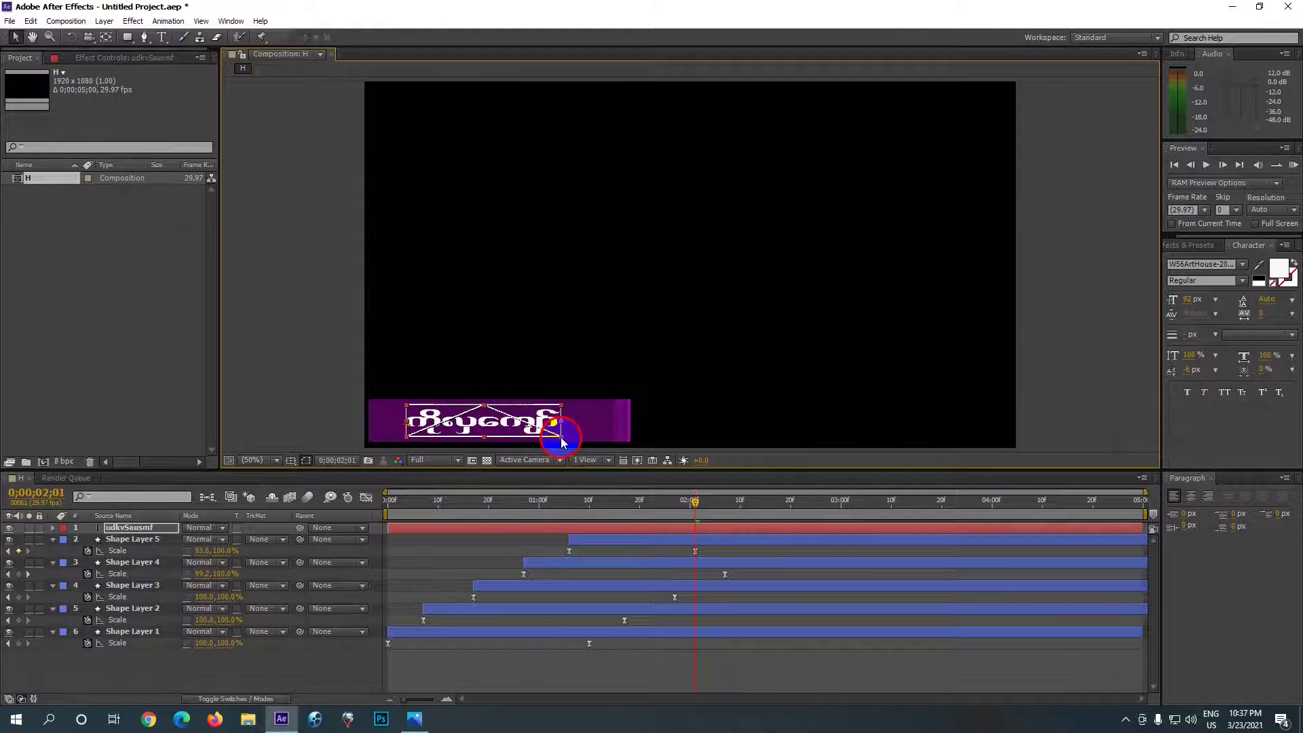
left_click_drag(541, 427, 530, 428)
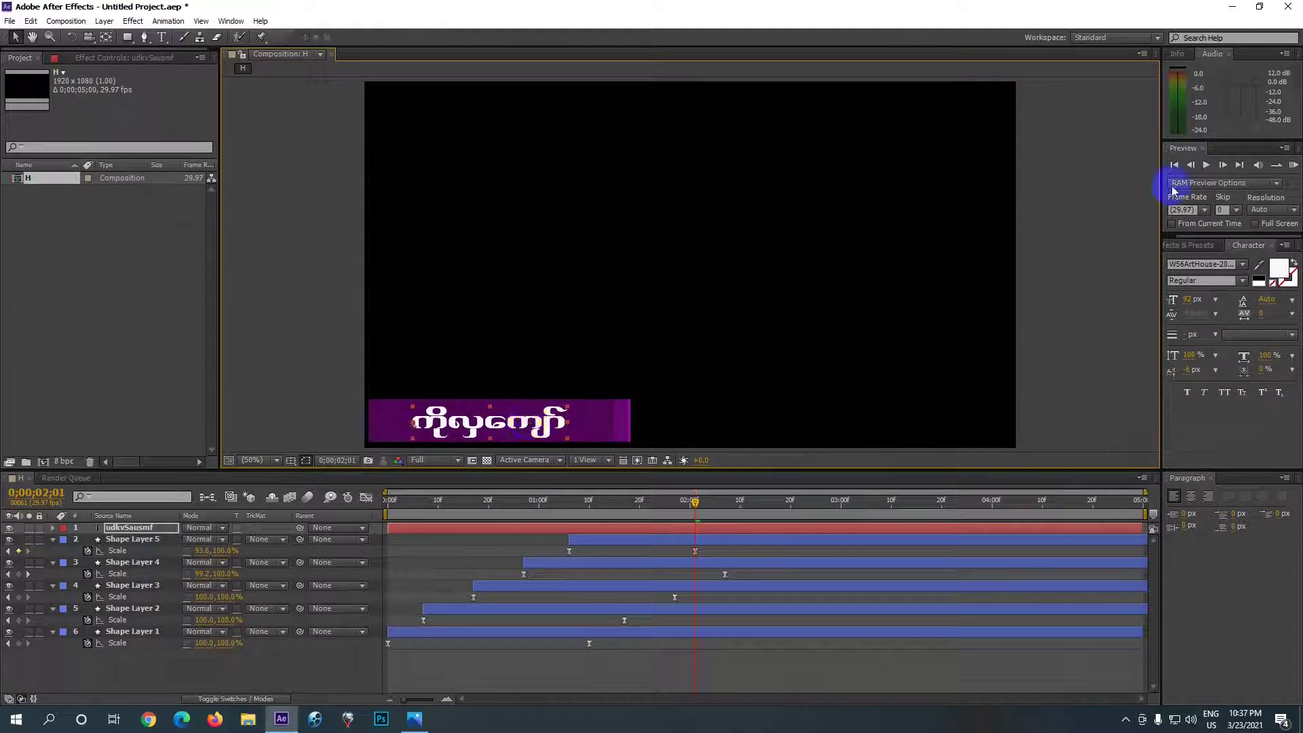
left_click(1294, 165)
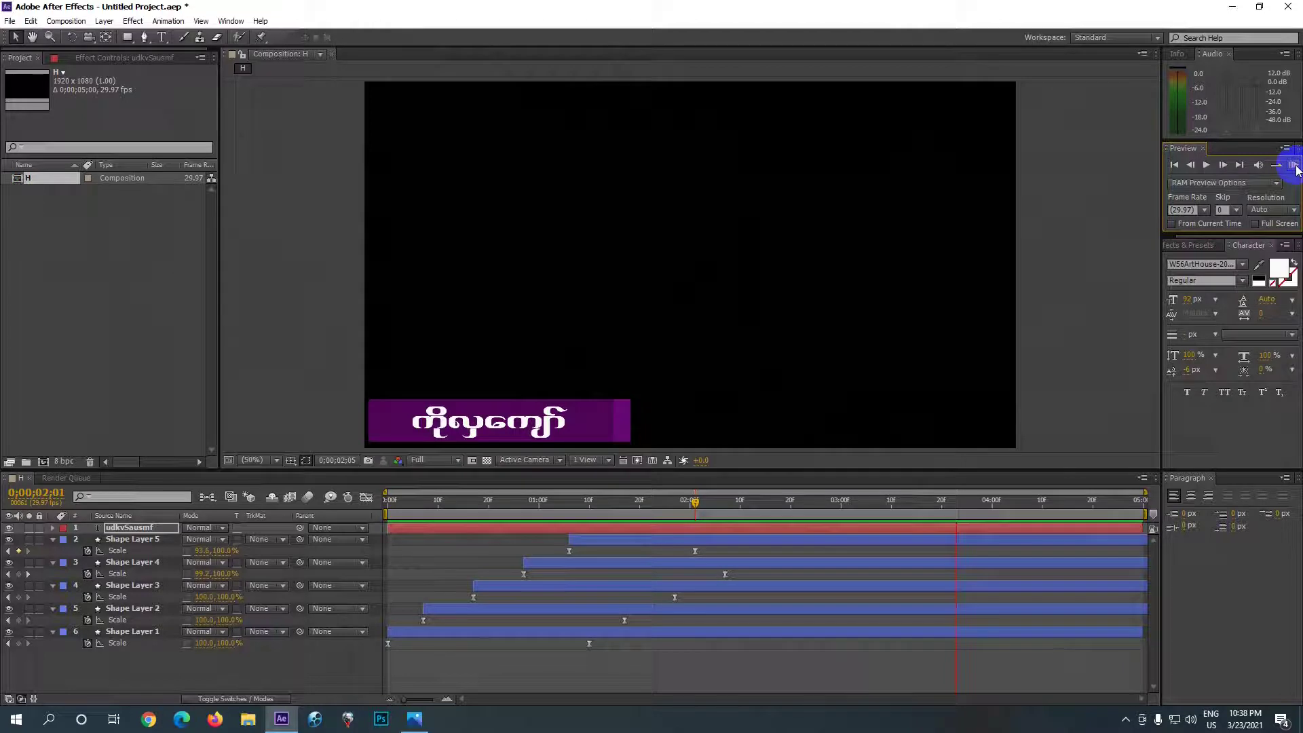
left_click(1288, 165)
left_click(689, 493)
left_click(617, 539)
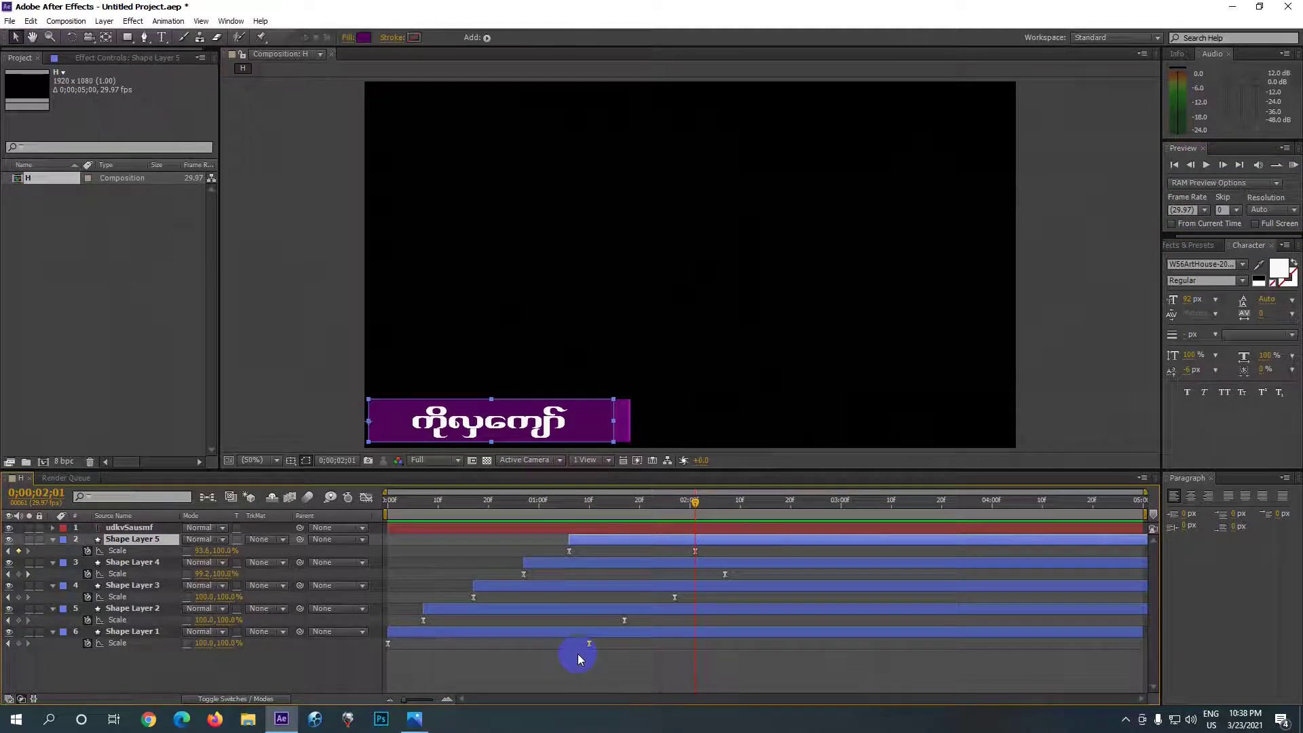
key("ctrl+d")
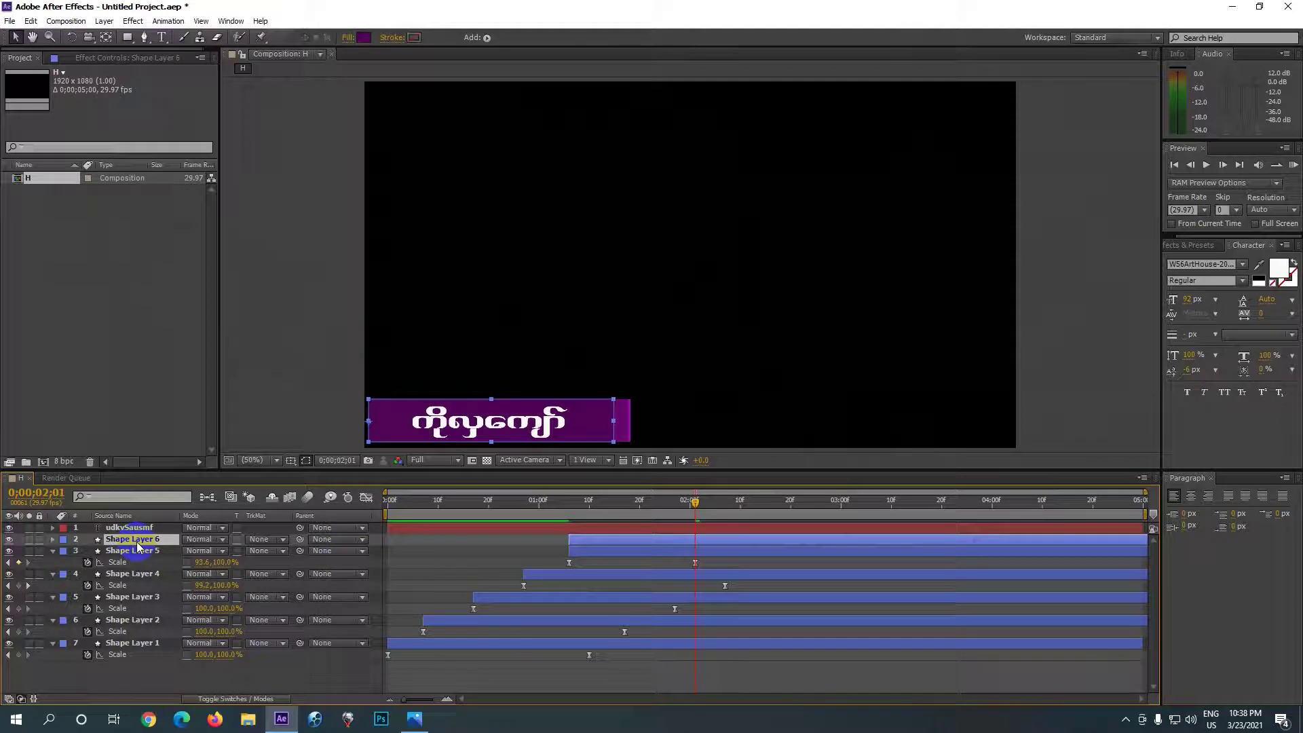
Step: Move Shape Layer 6 above the title layer and show the Mode and TrkMat columns
left_click_drag(137, 548, 135, 532)
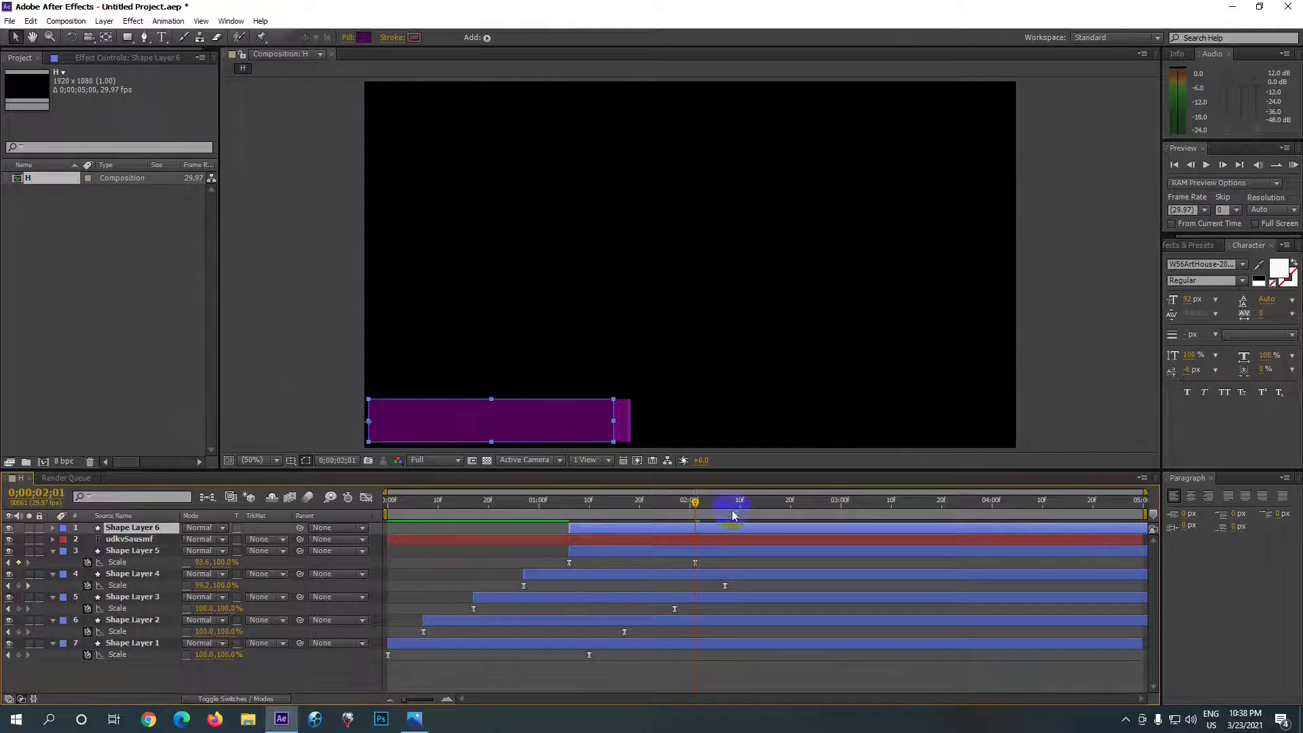
left_click(239, 700)
left_click(239, 701)
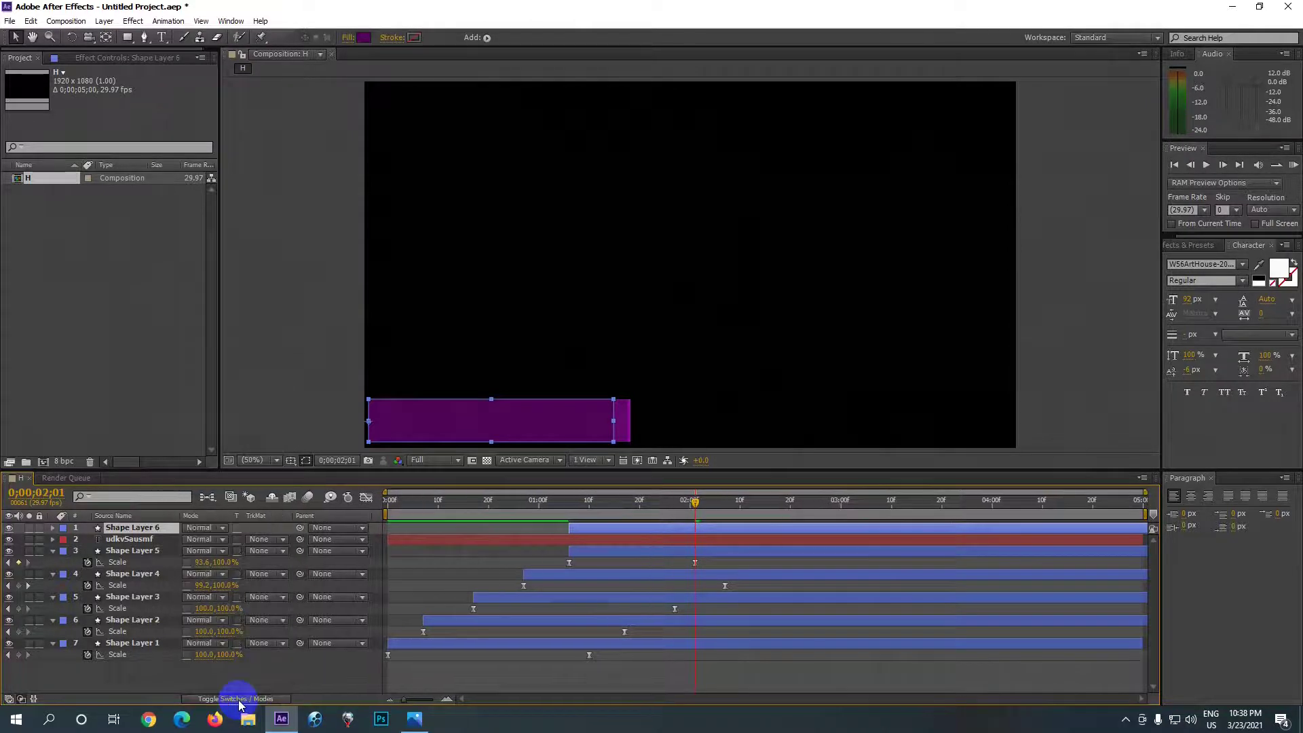
left_click(239, 699)
left_click(239, 699)
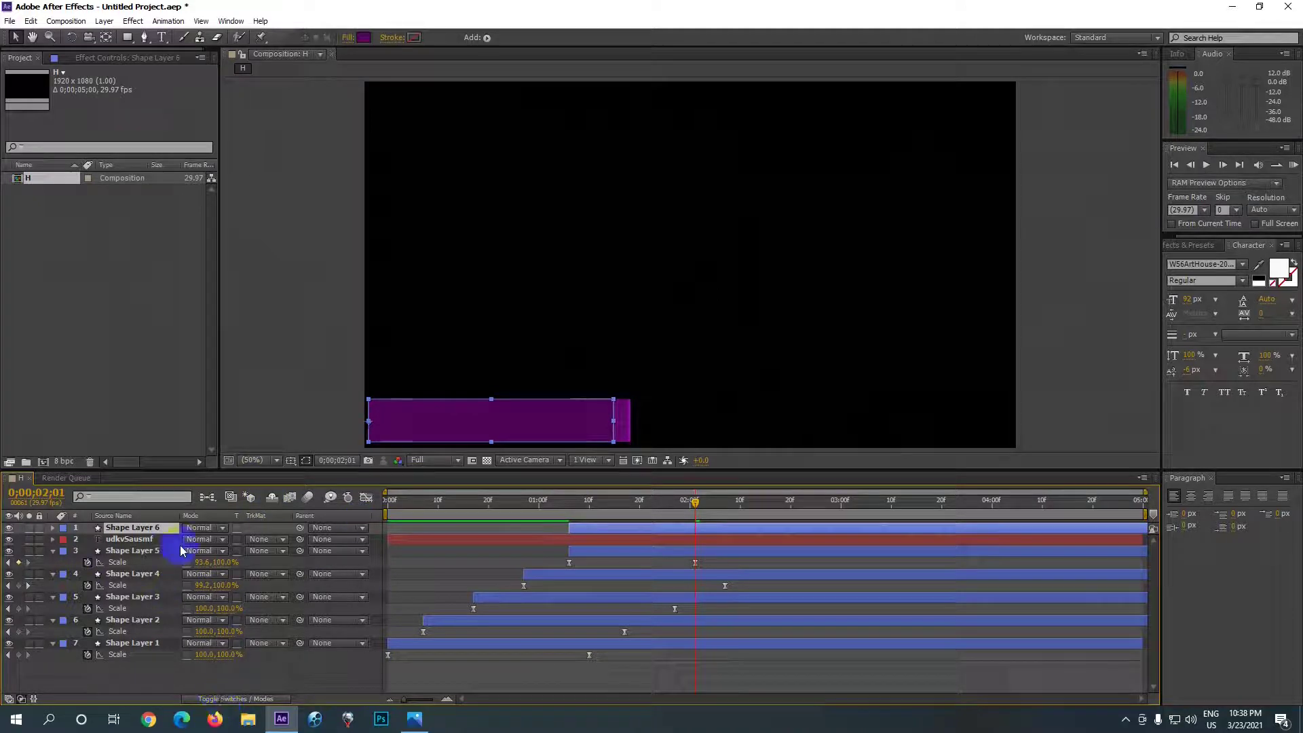
left_click(226, 702)
left_click(226, 700)
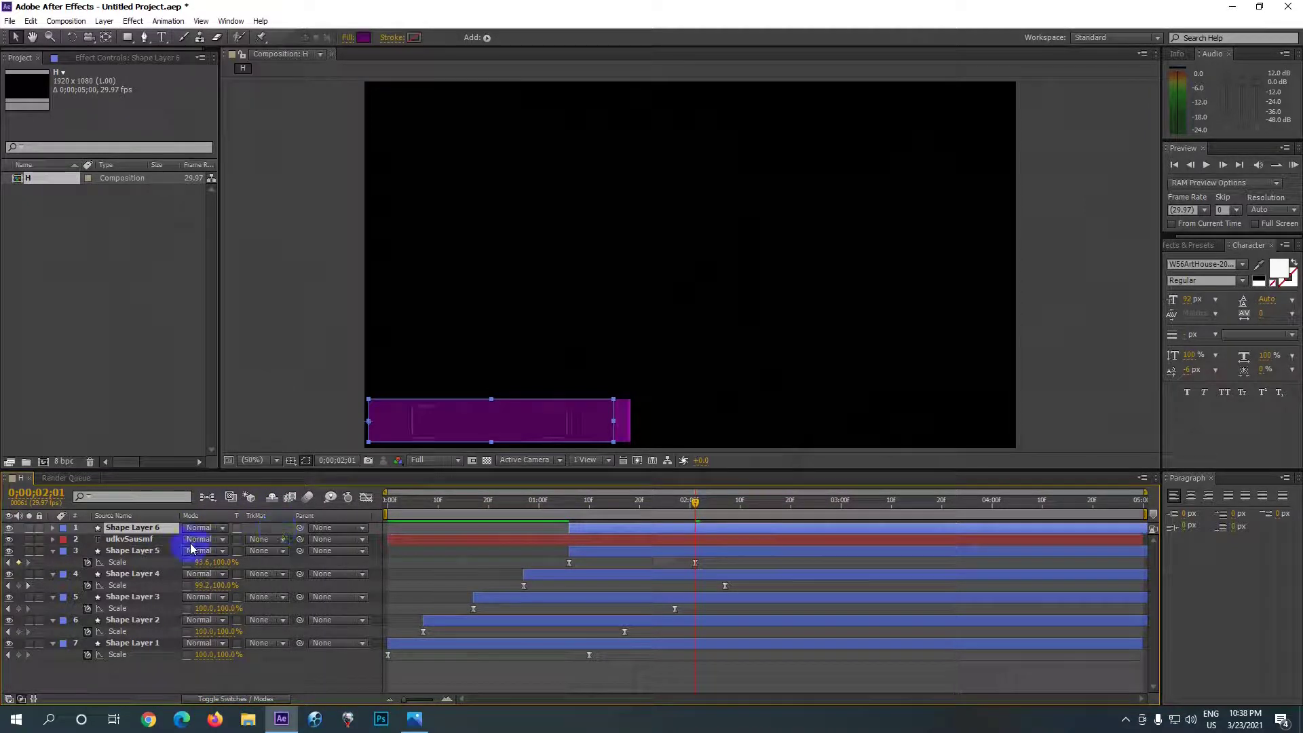
Step: Set the title layer's TrkMat to Alpha Matte 'Shape Layer 6', fixing a mis-set matte, then preview
left_click(141, 541)
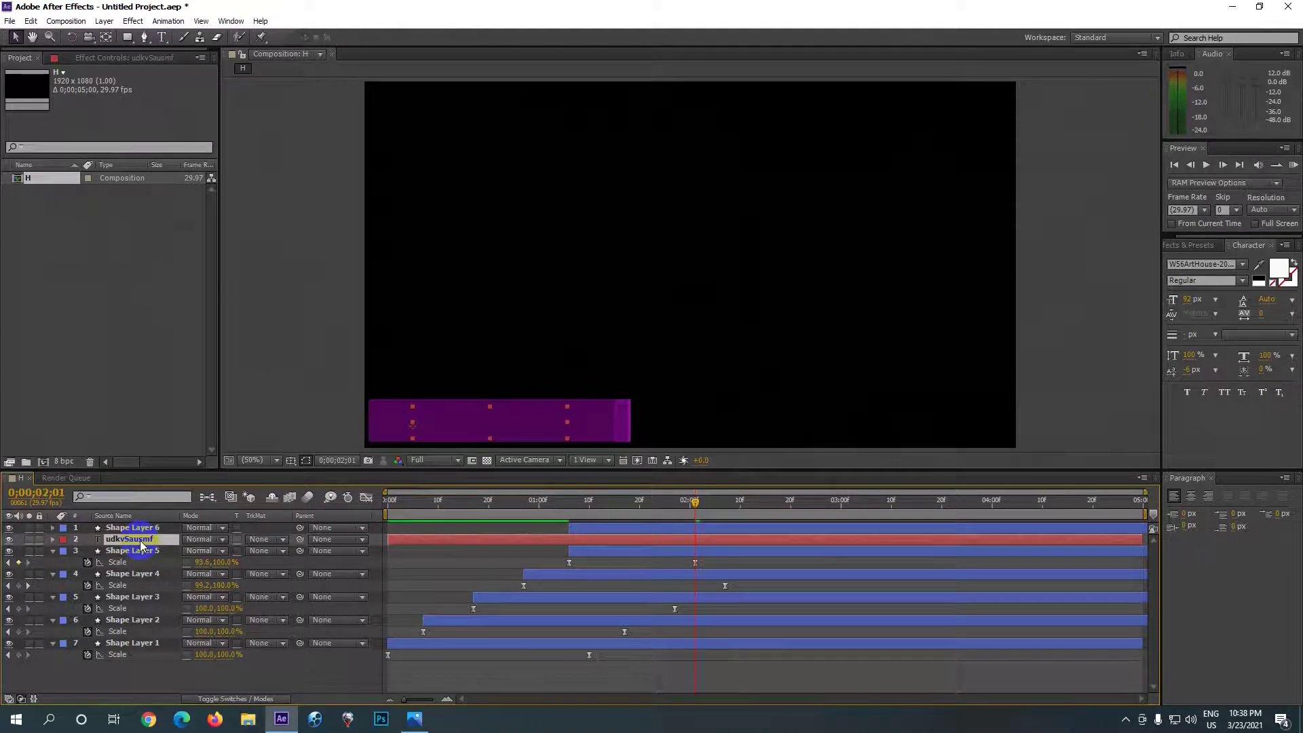
left_click(283, 551)
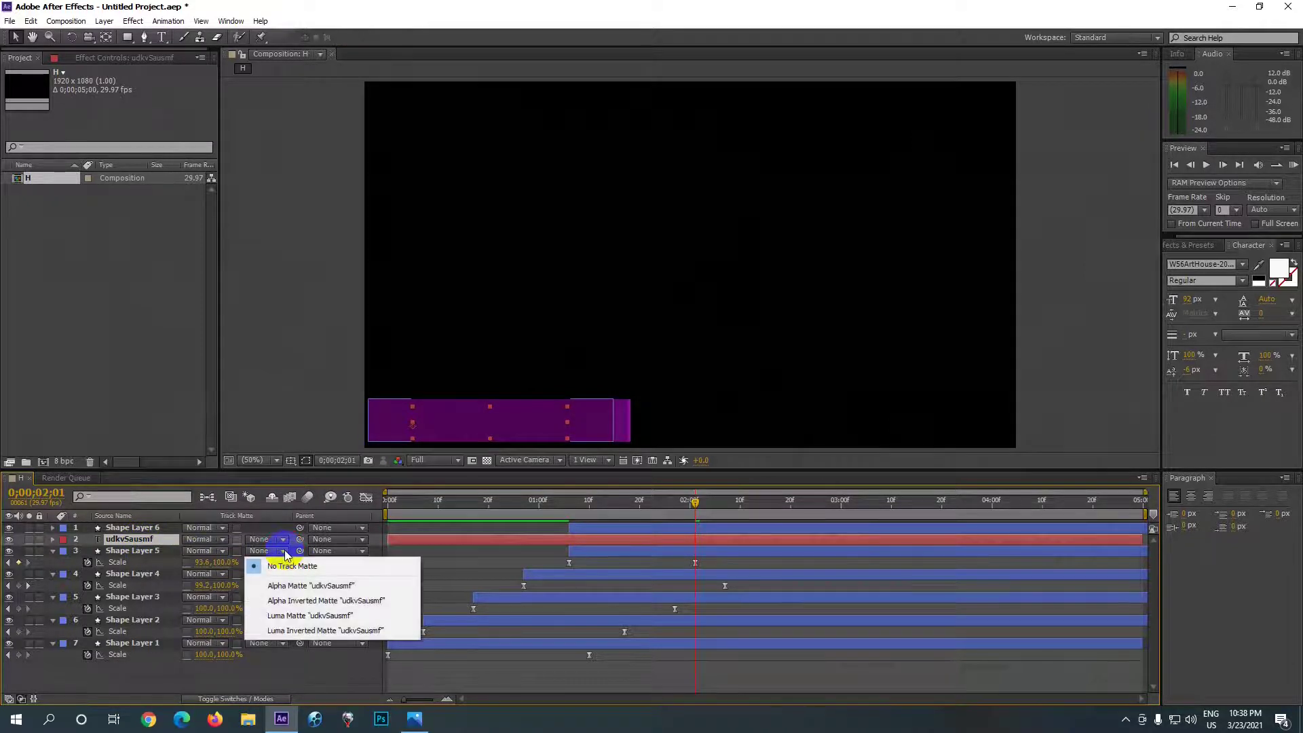
left_click(285, 585)
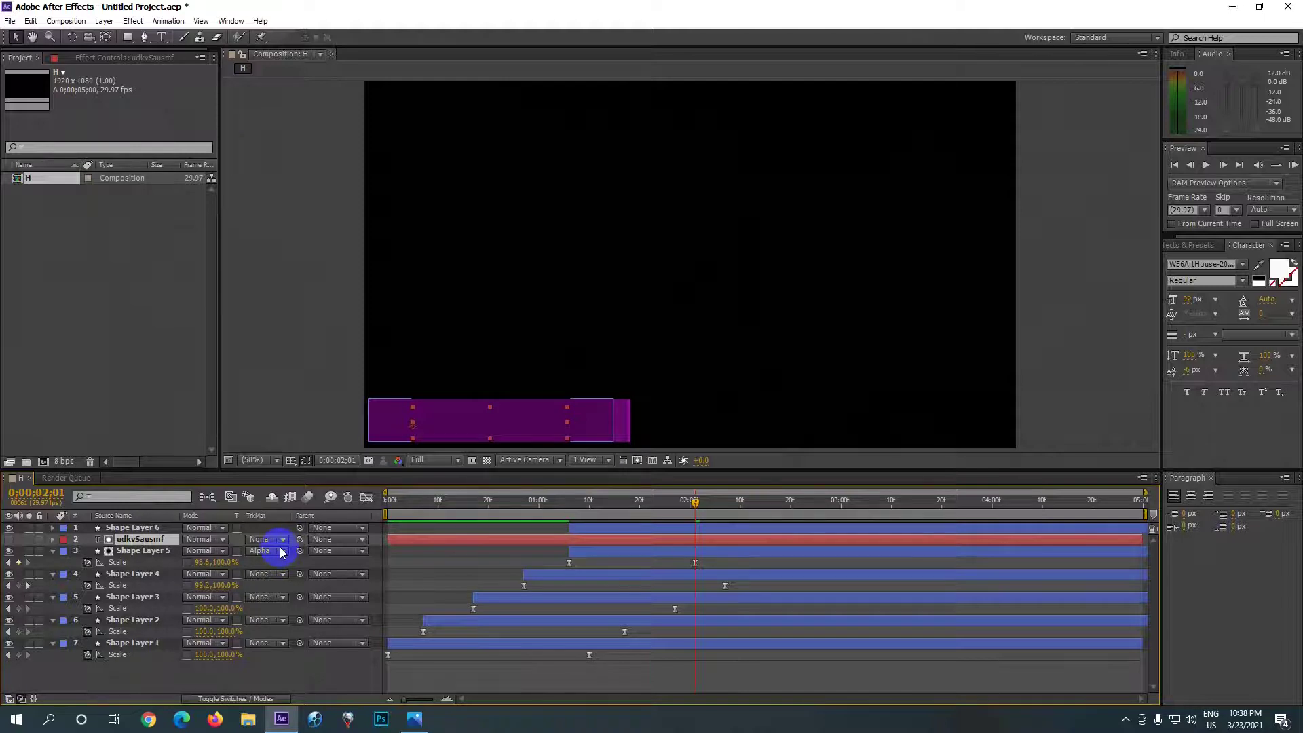
key("ctrl+z")
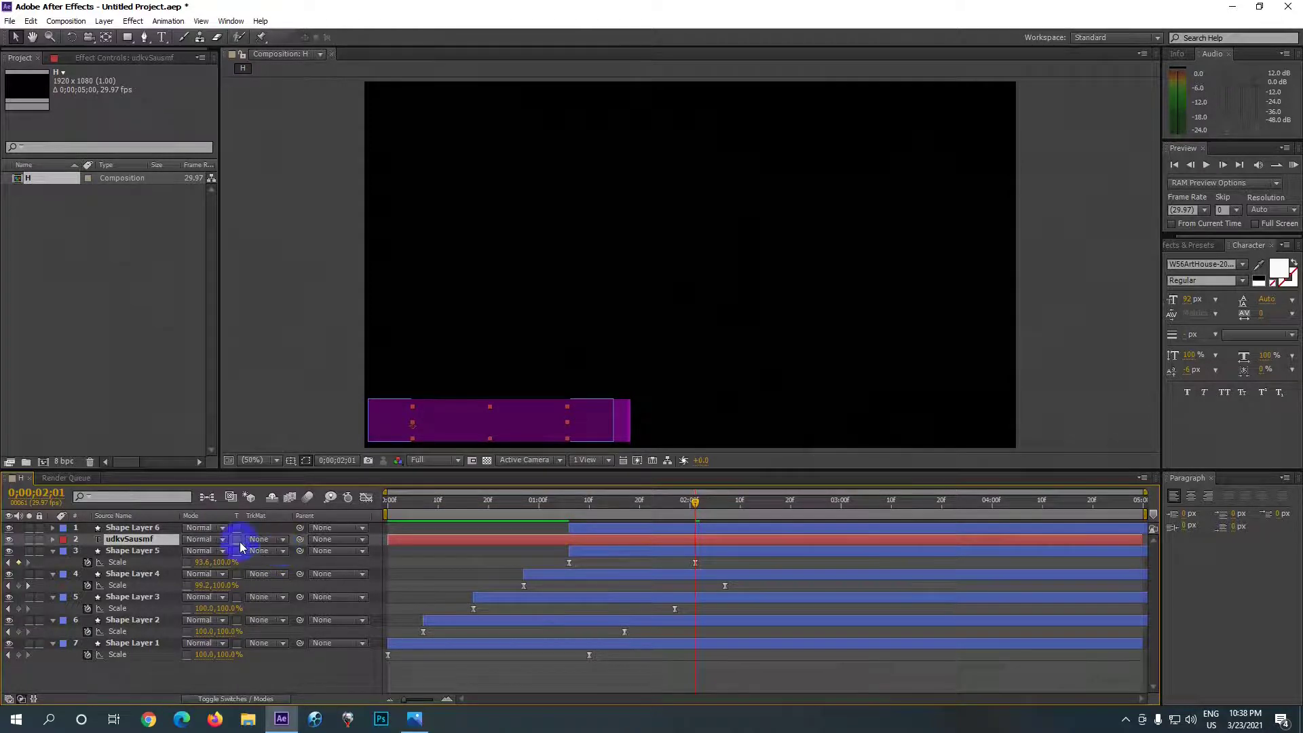
left_click(150, 530)
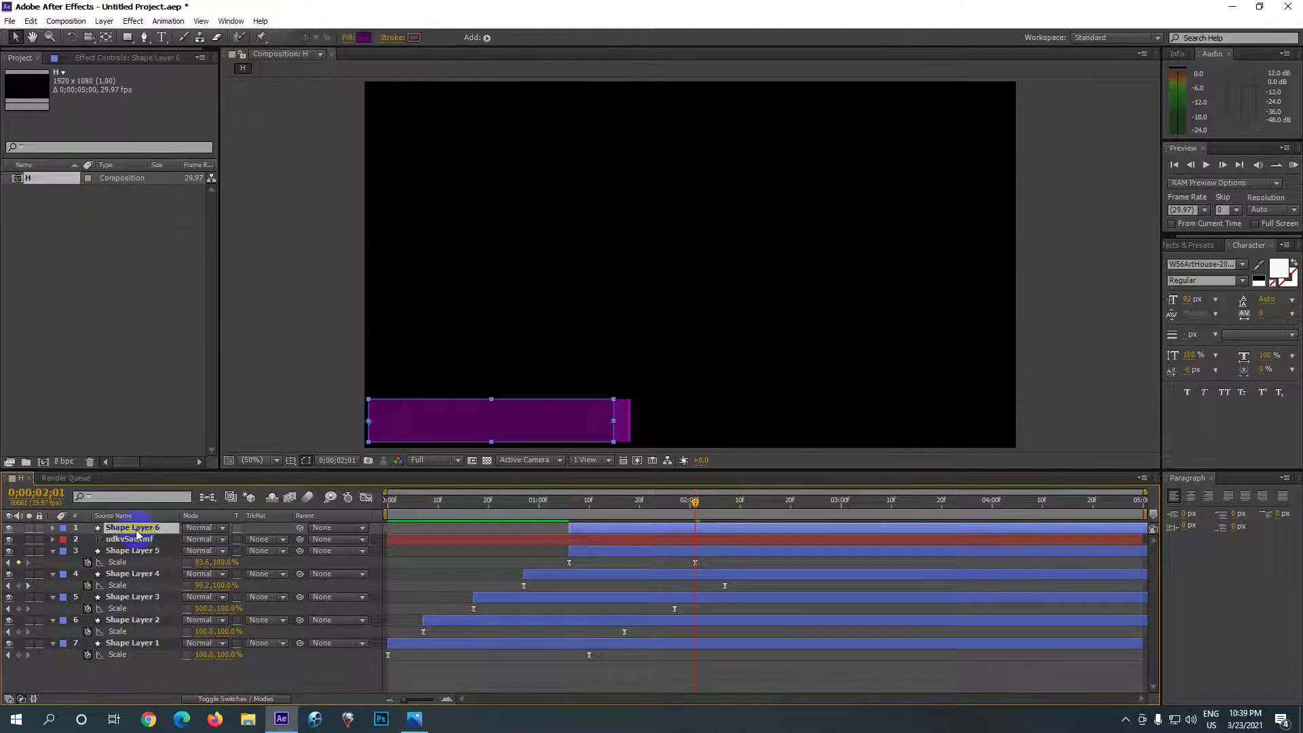
left_click(225, 549)
left_click(274, 539)
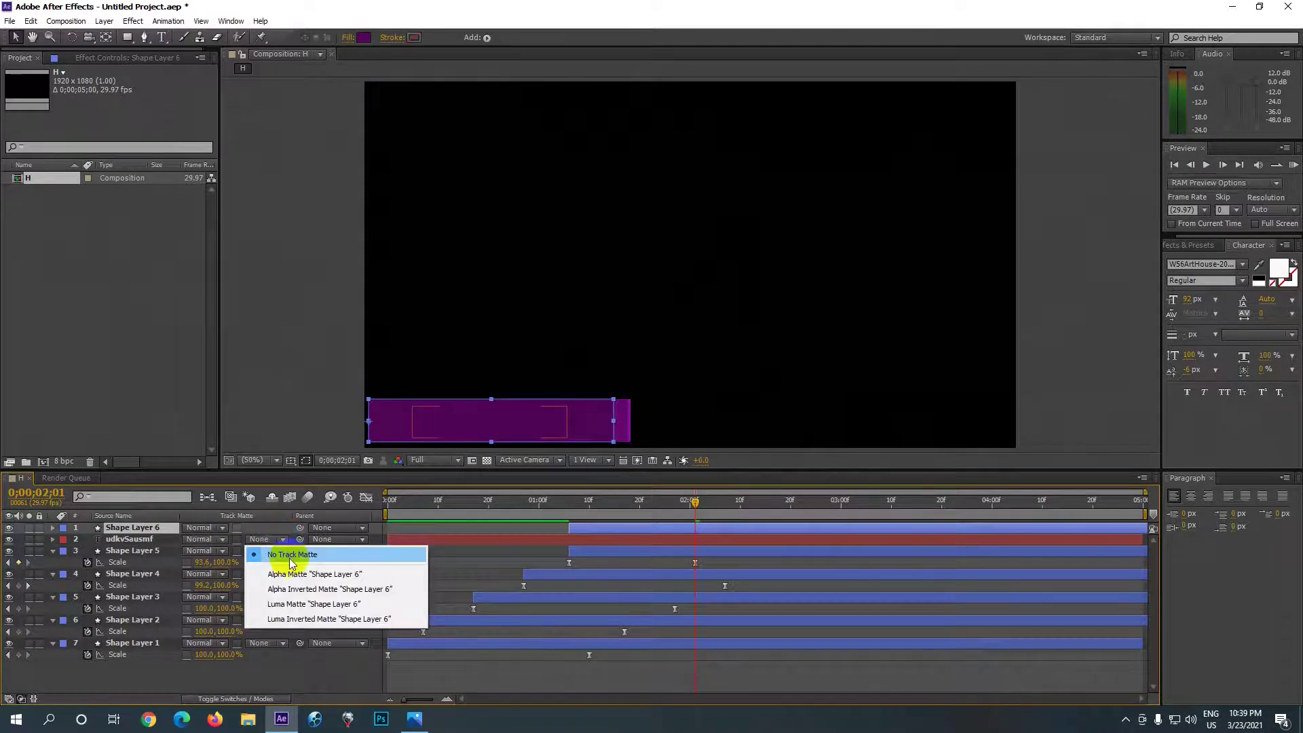
left_click(298, 574)
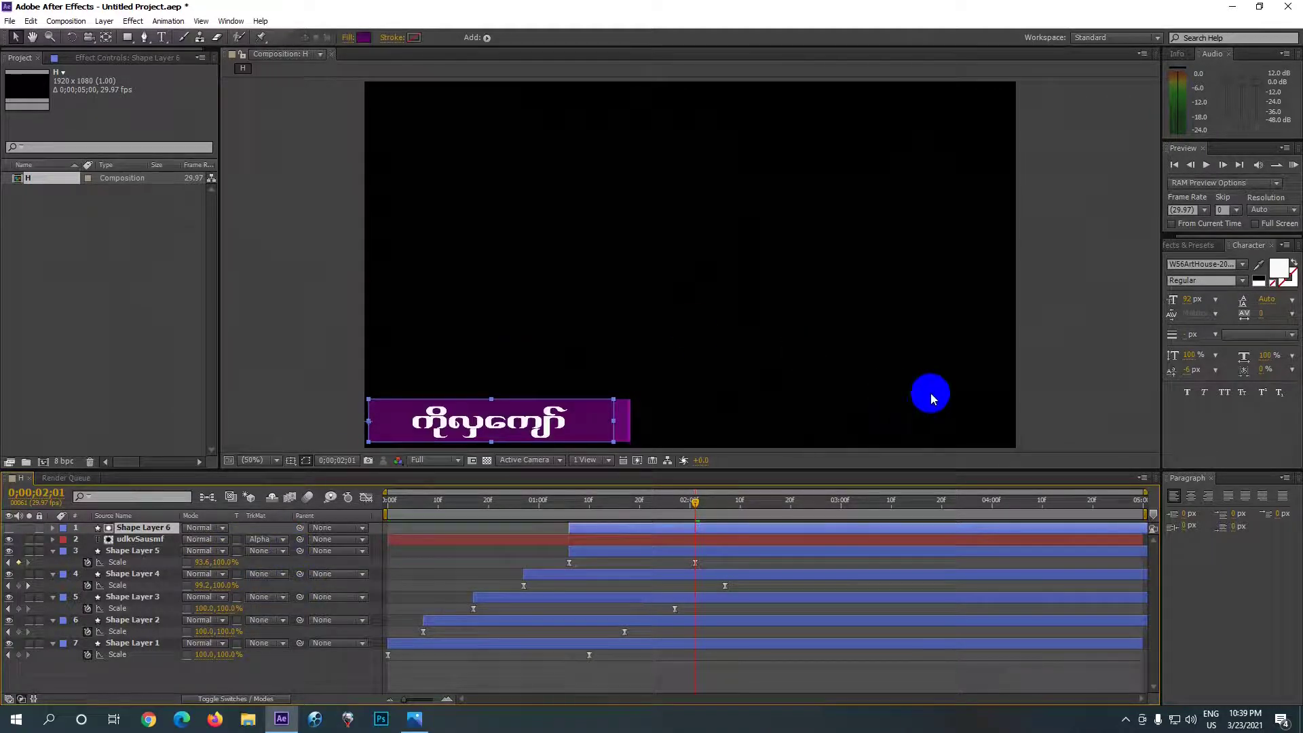
left_click(1294, 166)
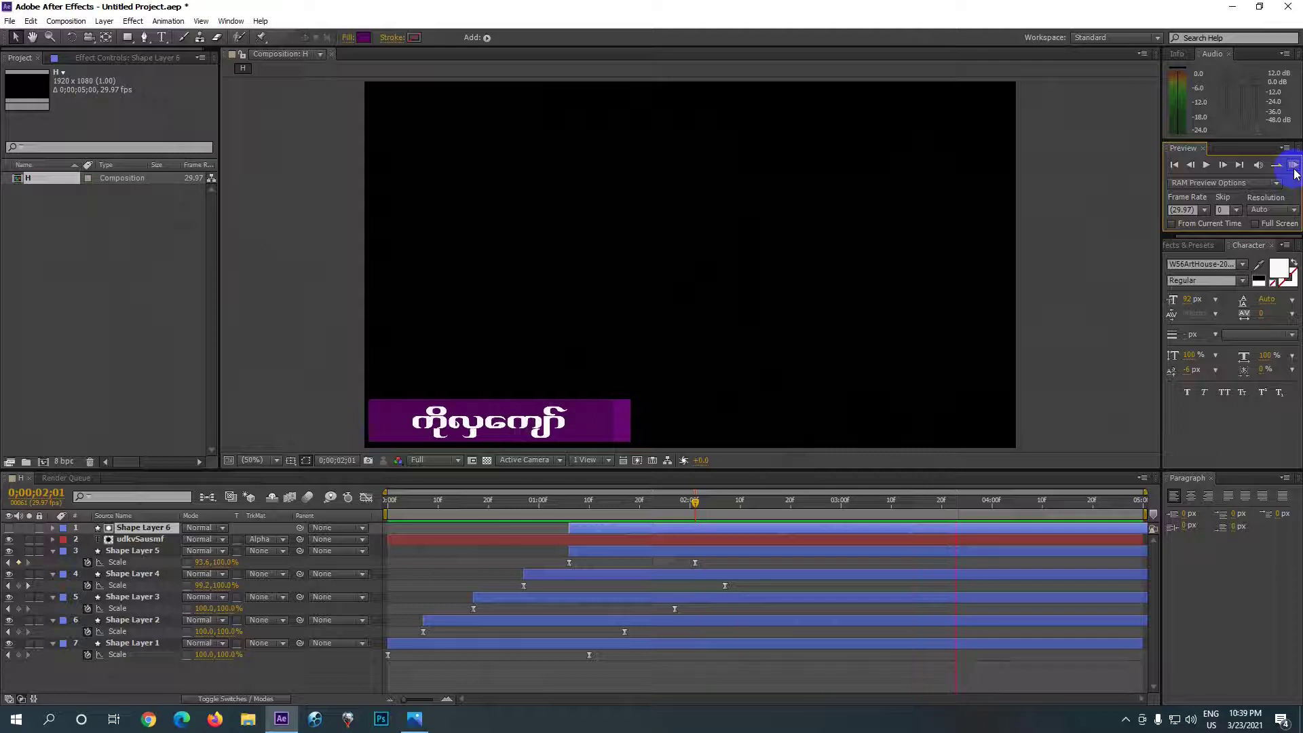
Step: Stop the preview and reveal the title layer's Position (142.0, 1016.0)
left_click(1295, 167)
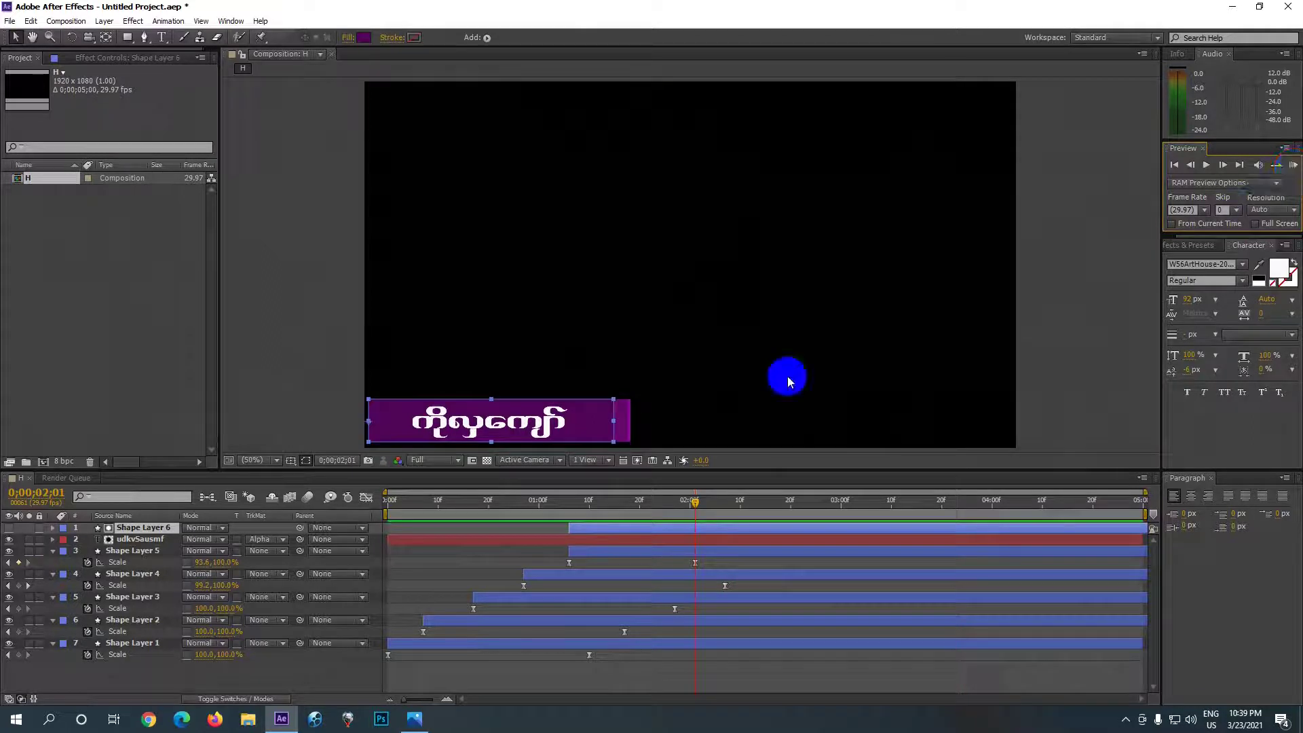
left_click(601, 538)
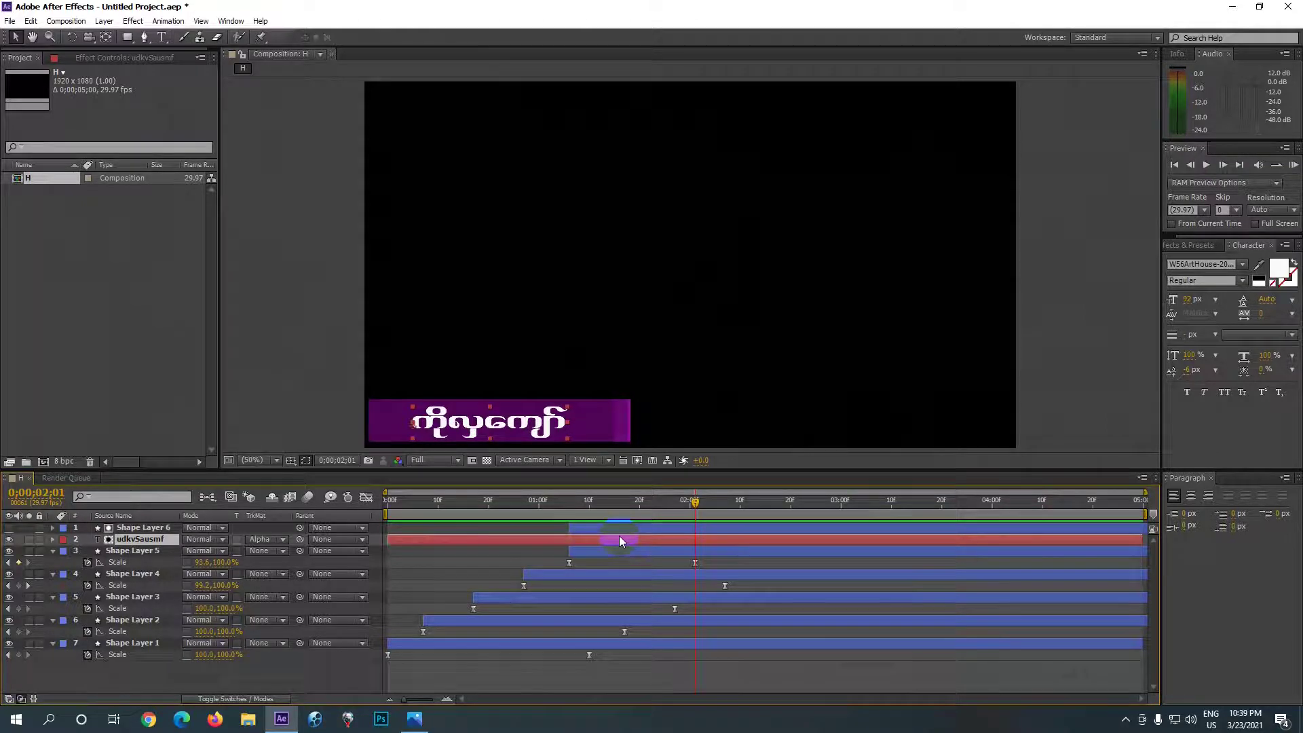
key("p")
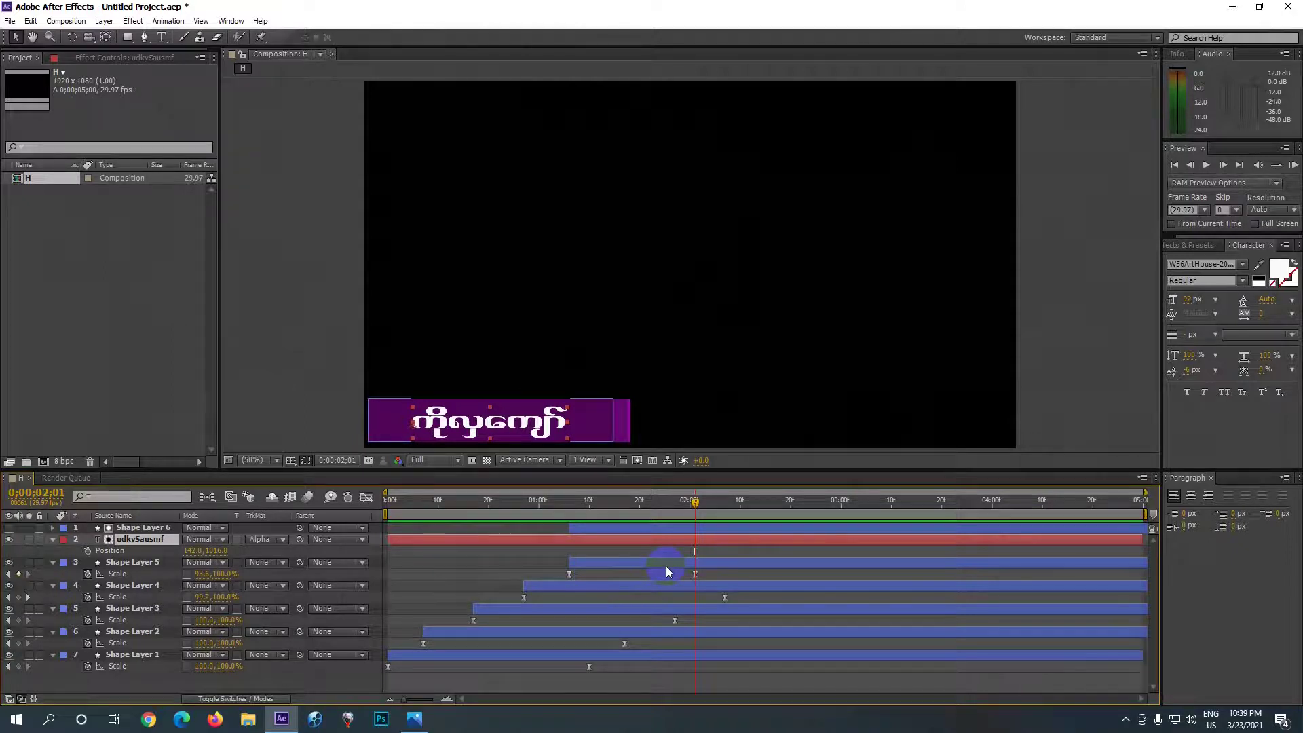
Step: Return to 0;00;02;01 and add a Position keyframe on the Burmese title layer
mouse_move(691, 501)
left_mouse_down()
mouse_move(696, 527)
mouse_move(723, 528)
left_mouse_up()
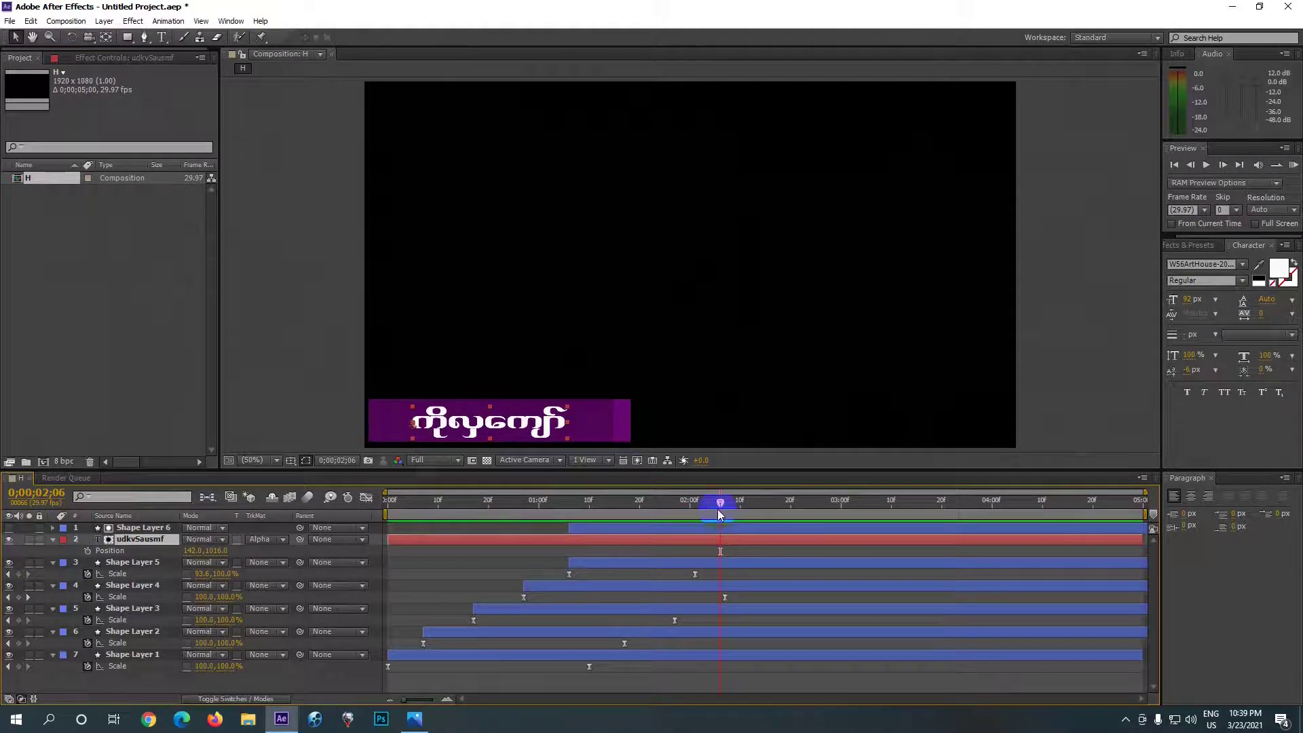
left_click_drag(720, 514, 694, 509)
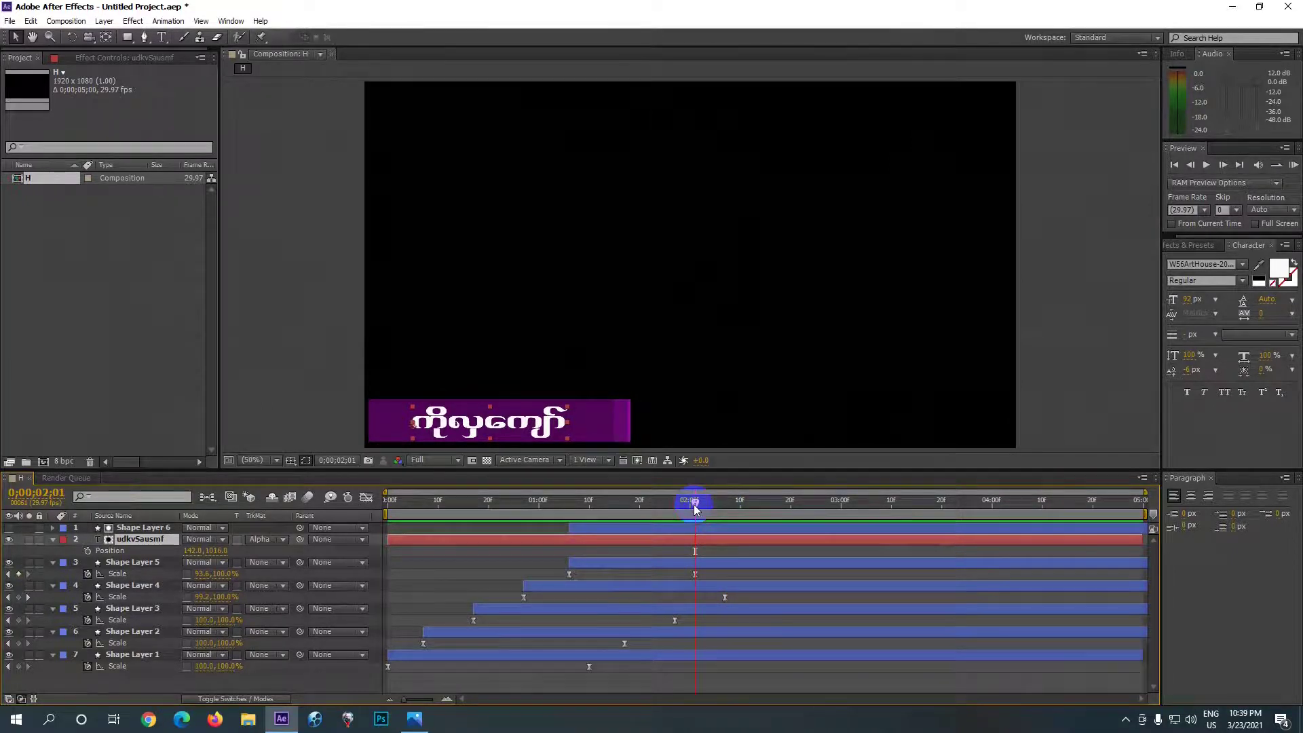
left_click(736, 548)
left_click(67, 553)
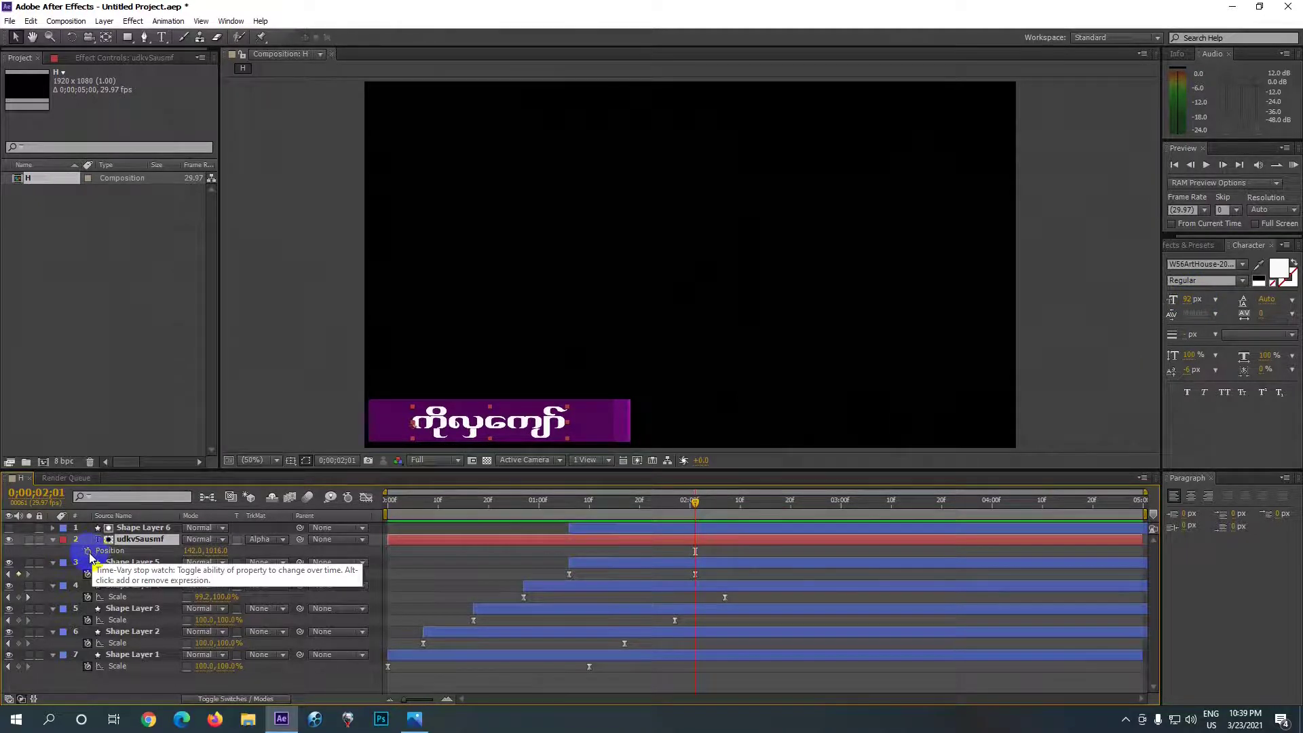
left_click(89, 553)
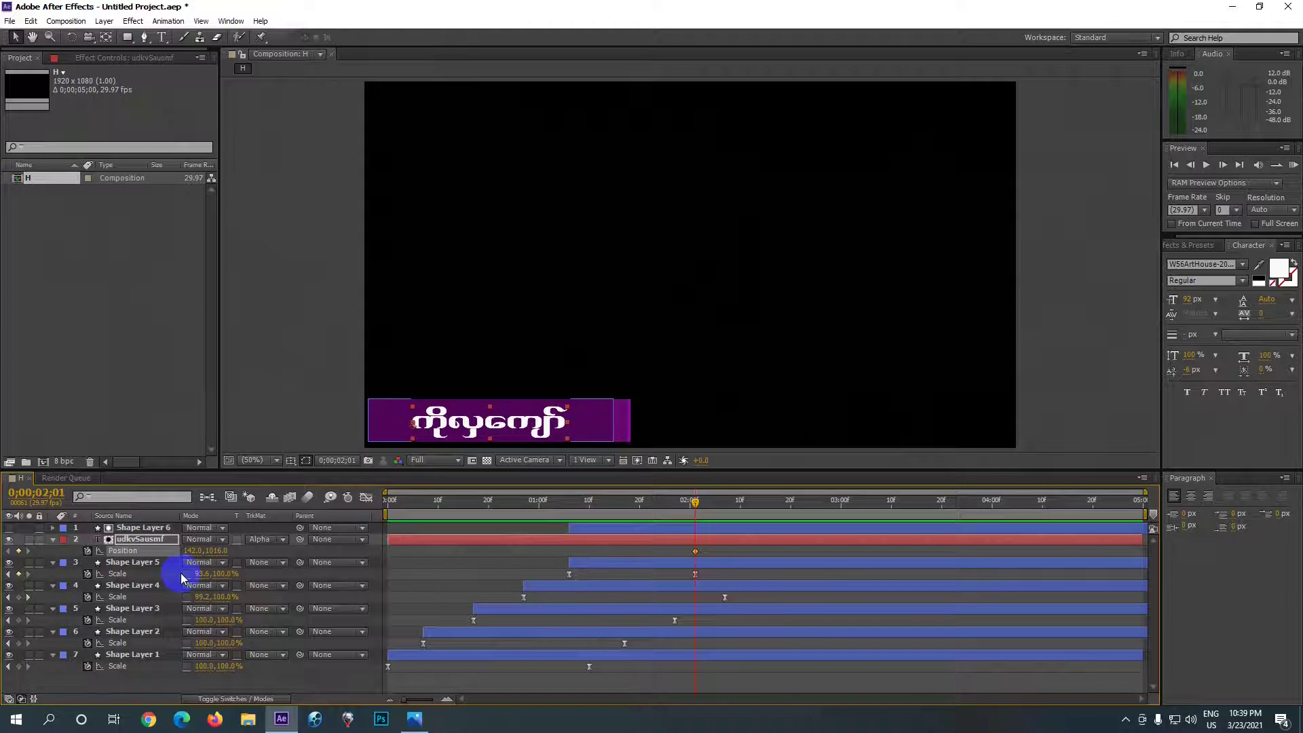
Step: Push the title right to about X 859, beyond the purple bar, then move the time to 0;00;02;23
mouse_move(190, 551)
left_mouse_down()
mouse_move(322, 552)
mouse_move(175, 577)
left_mouse_up()
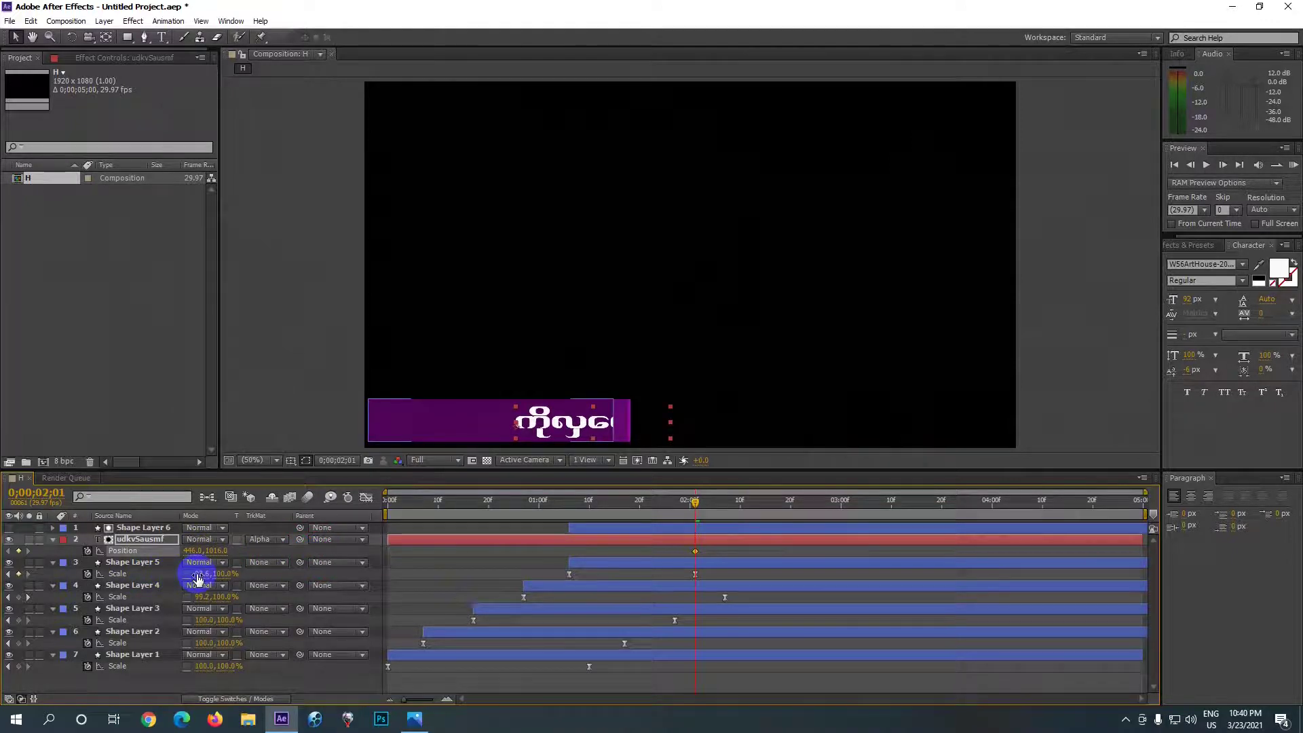
left_click_drag(196, 574, 289, 586)
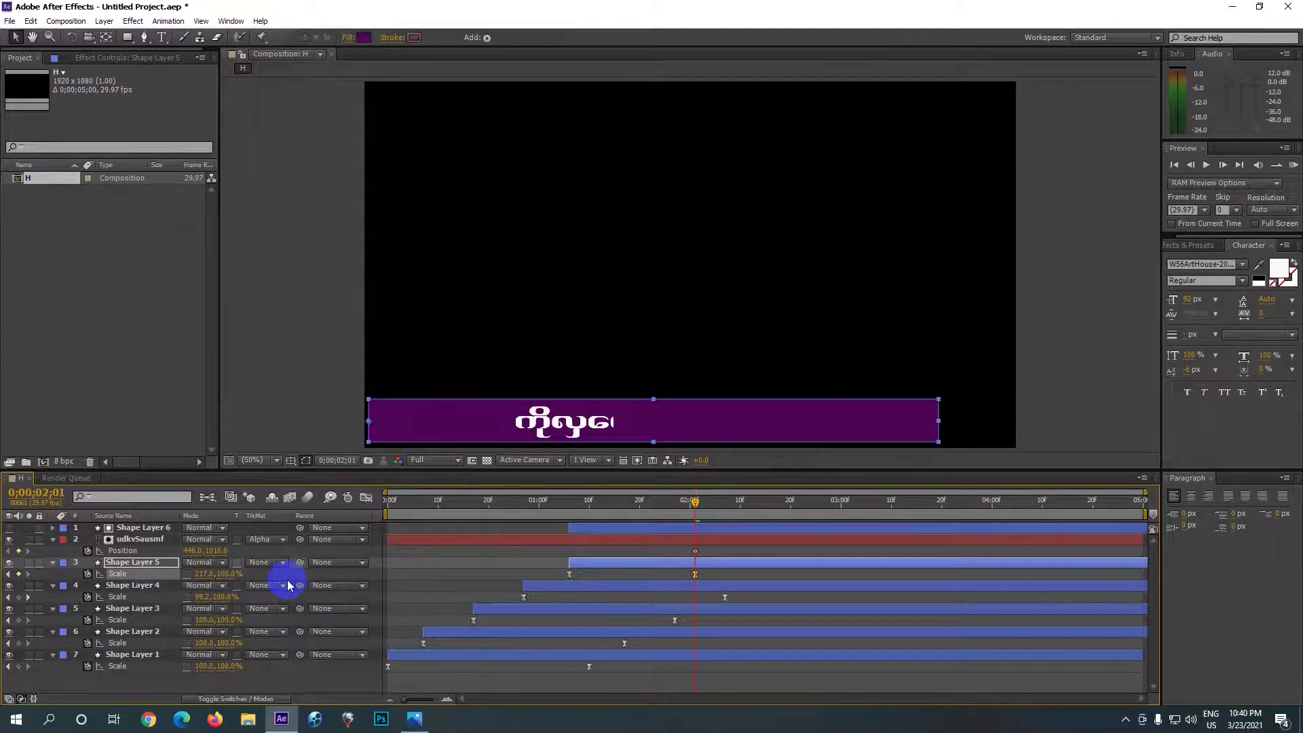
key("ctrl+z")
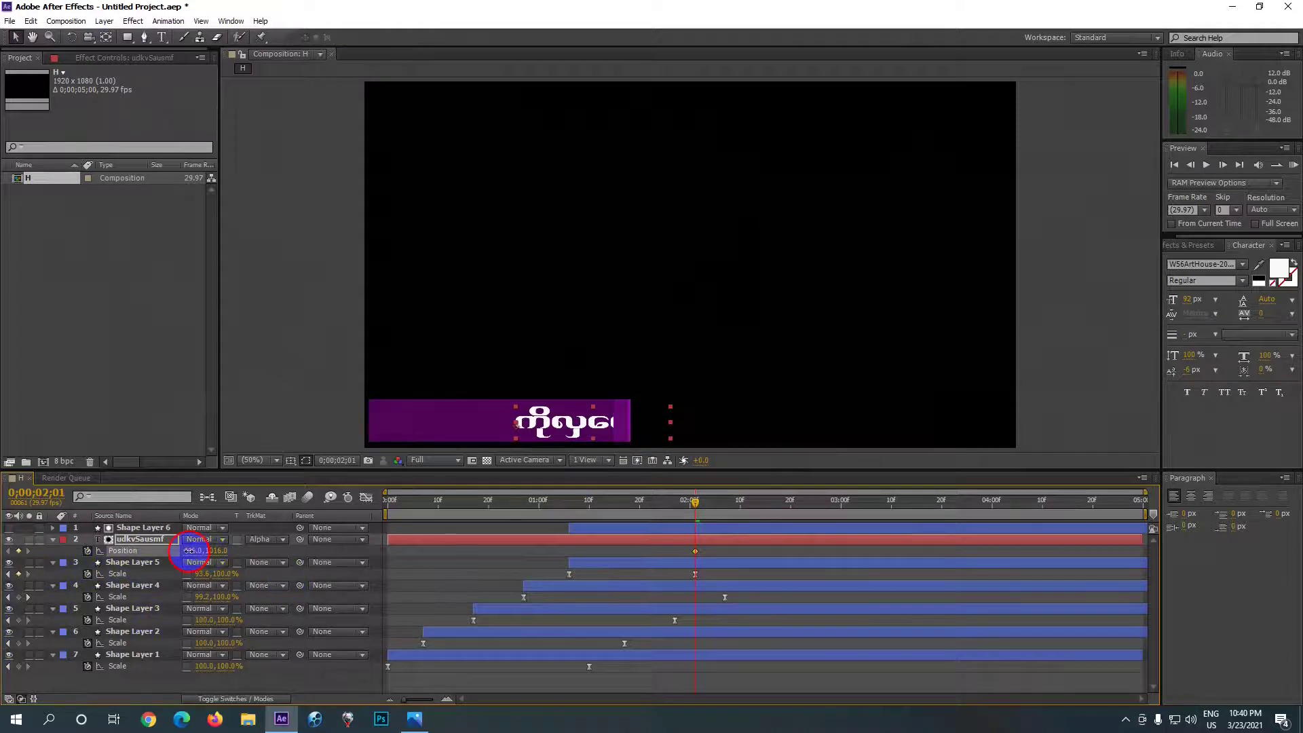
left_click_drag(191, 551, 238, 551)
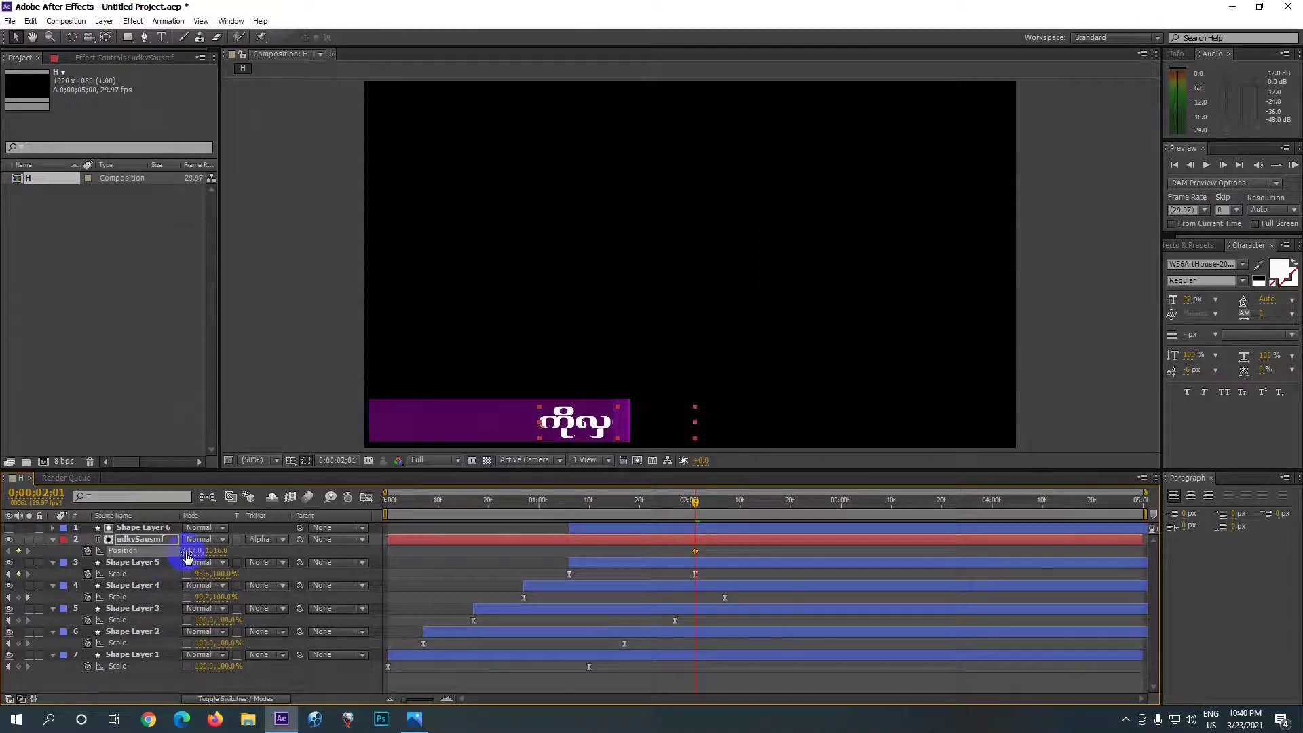
left_click_drag(189, 551, 228, 551)
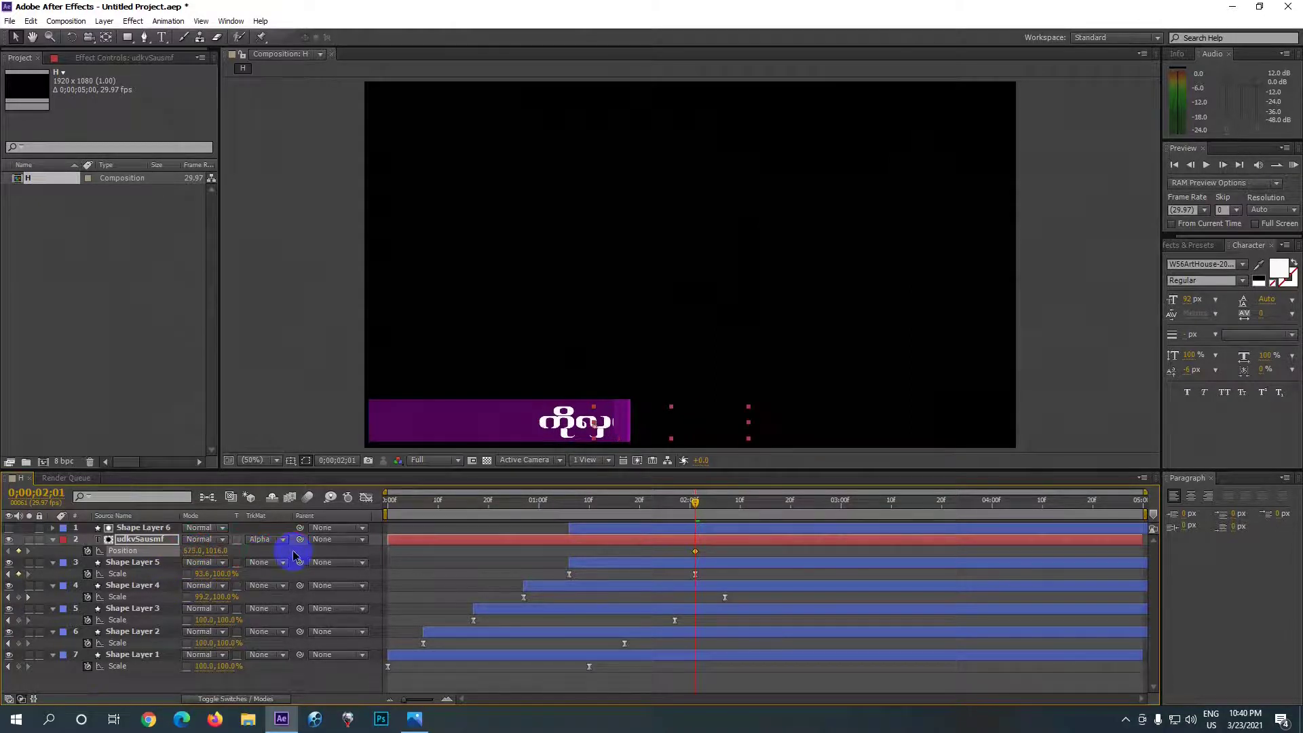
left_click_drag(189, 551, 304, 555)
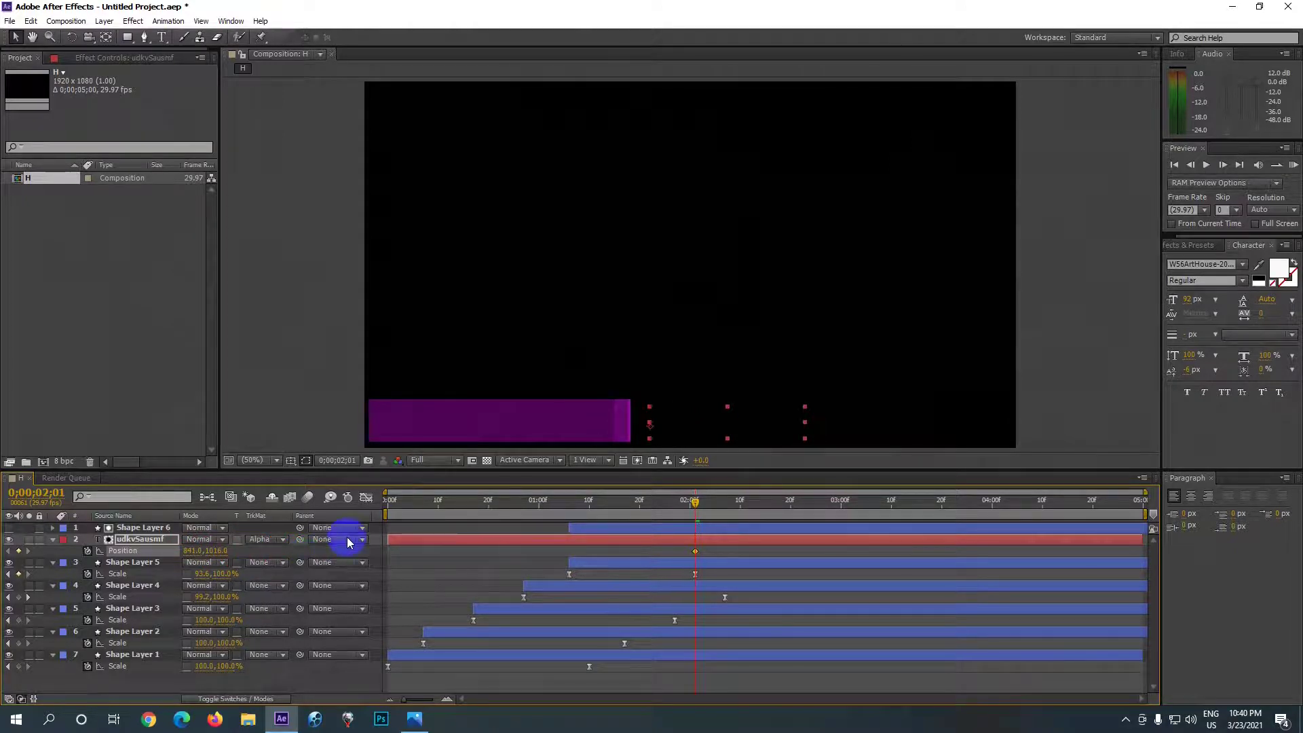
left_click_drag(191, 551, 201, 551)
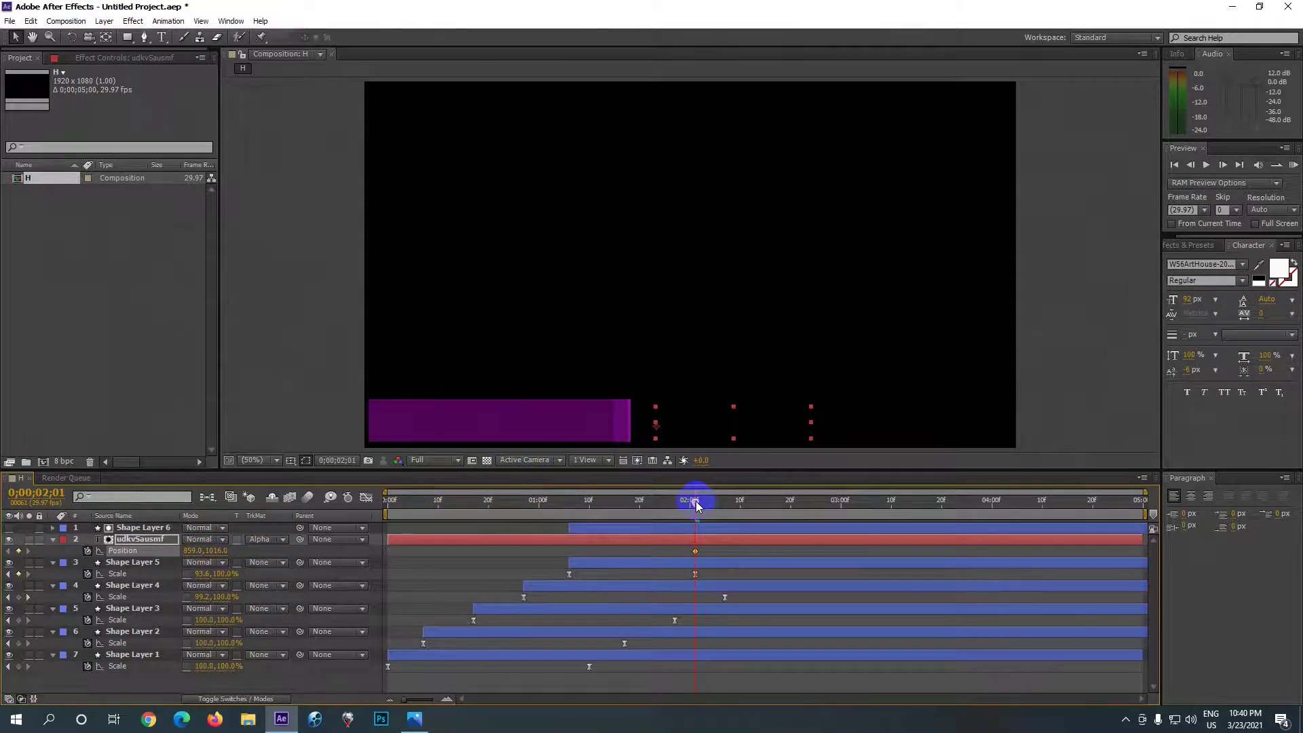
left_click_drag(700, 501, 802, 498)
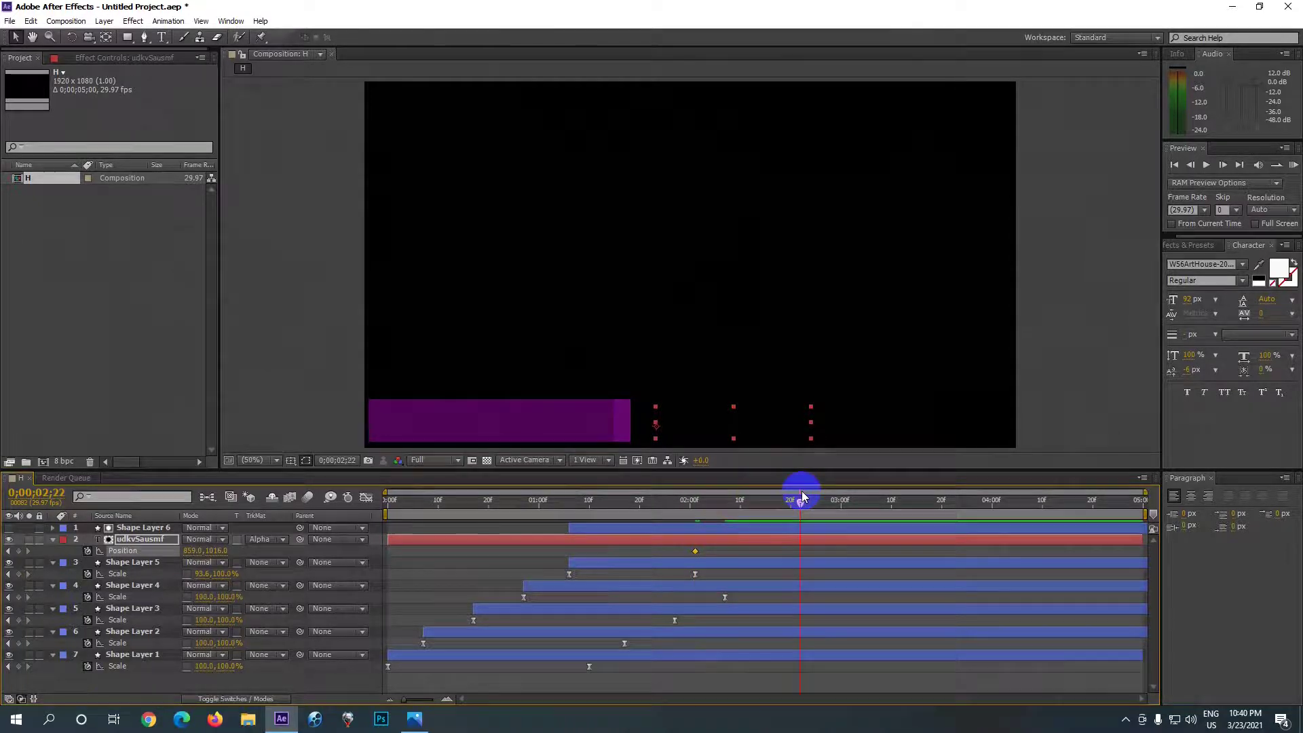
left_click_drag(802, 497, 806, 502)
Step: At 0;00;02;23, scrub the title's Position X from 859 down to about 191 for the end keyframe
left_click(197, 552)
left_click(190, 554)
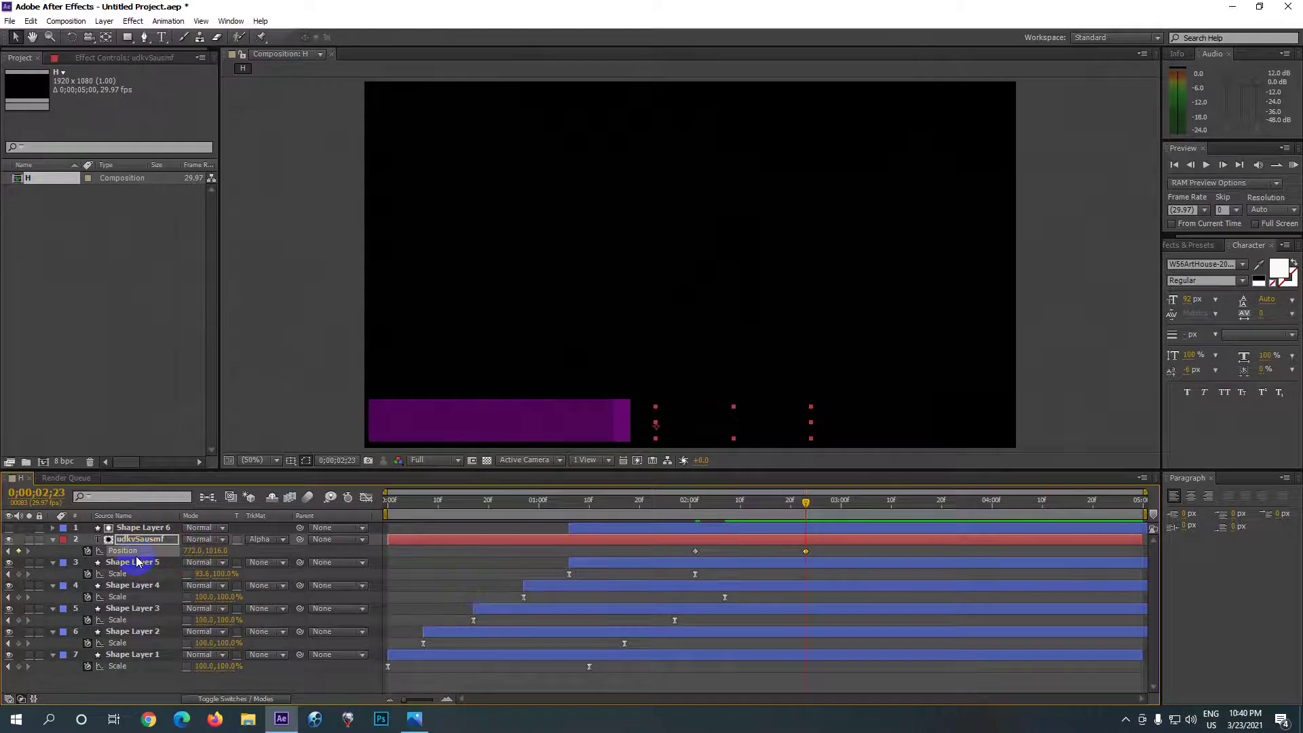
left_click_drag(192, 552, 122, 558)
left_click(204, 552)
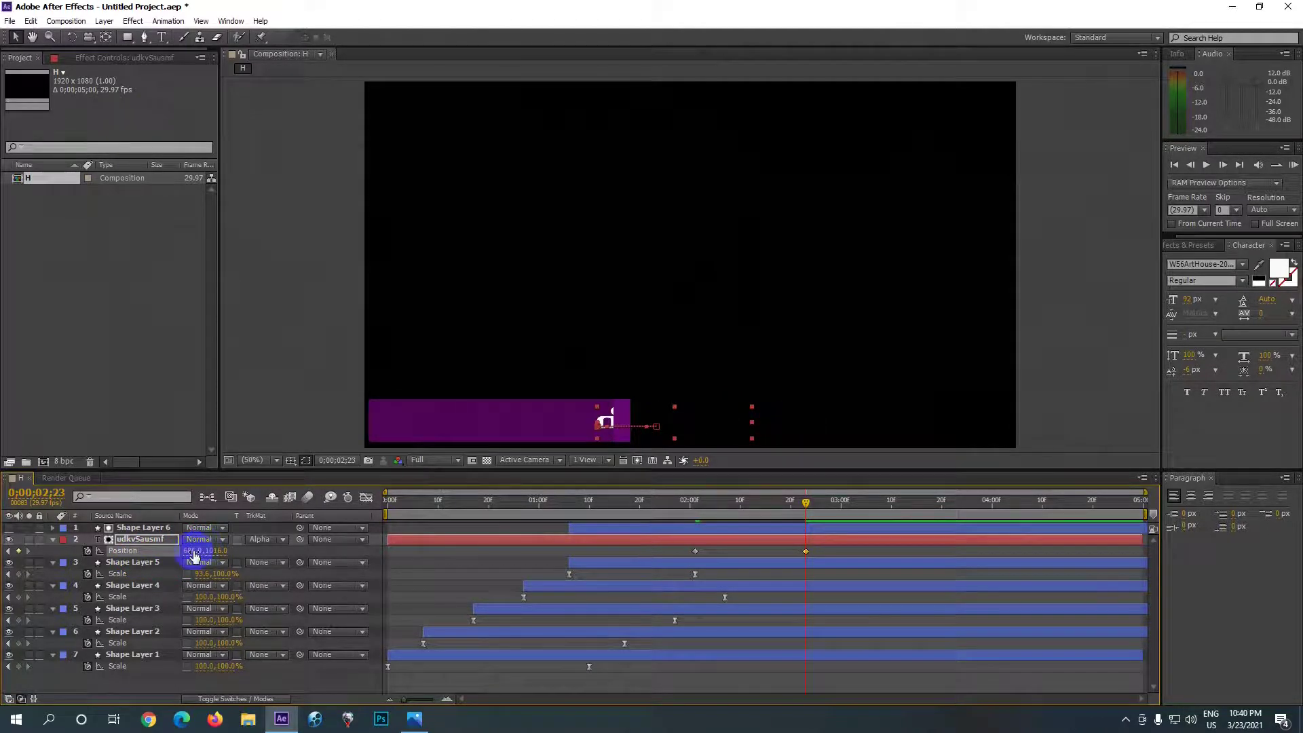
left_click_drag(197, 551, 108, 558)
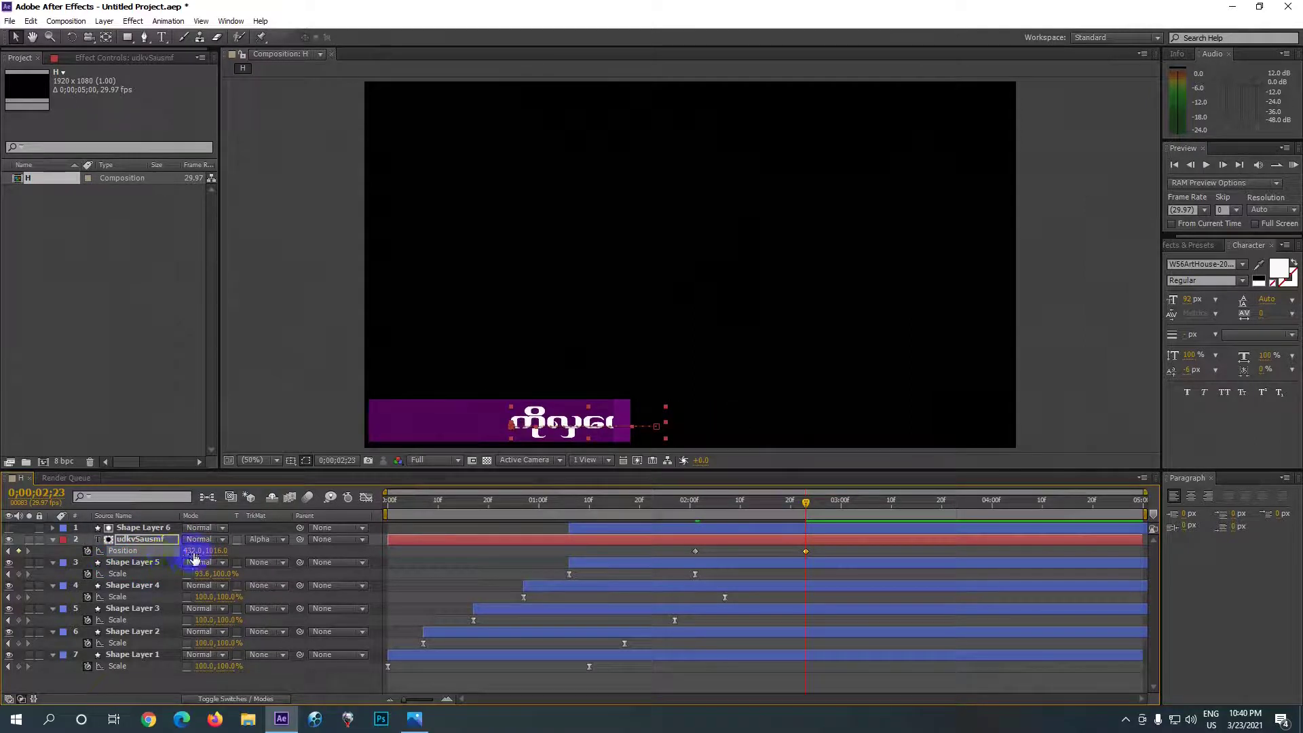
mouse_move(188, 551)
left_mouse_down()
mouse_move(131, 558)
mouse_move(141, 560)
left_mouse_up()
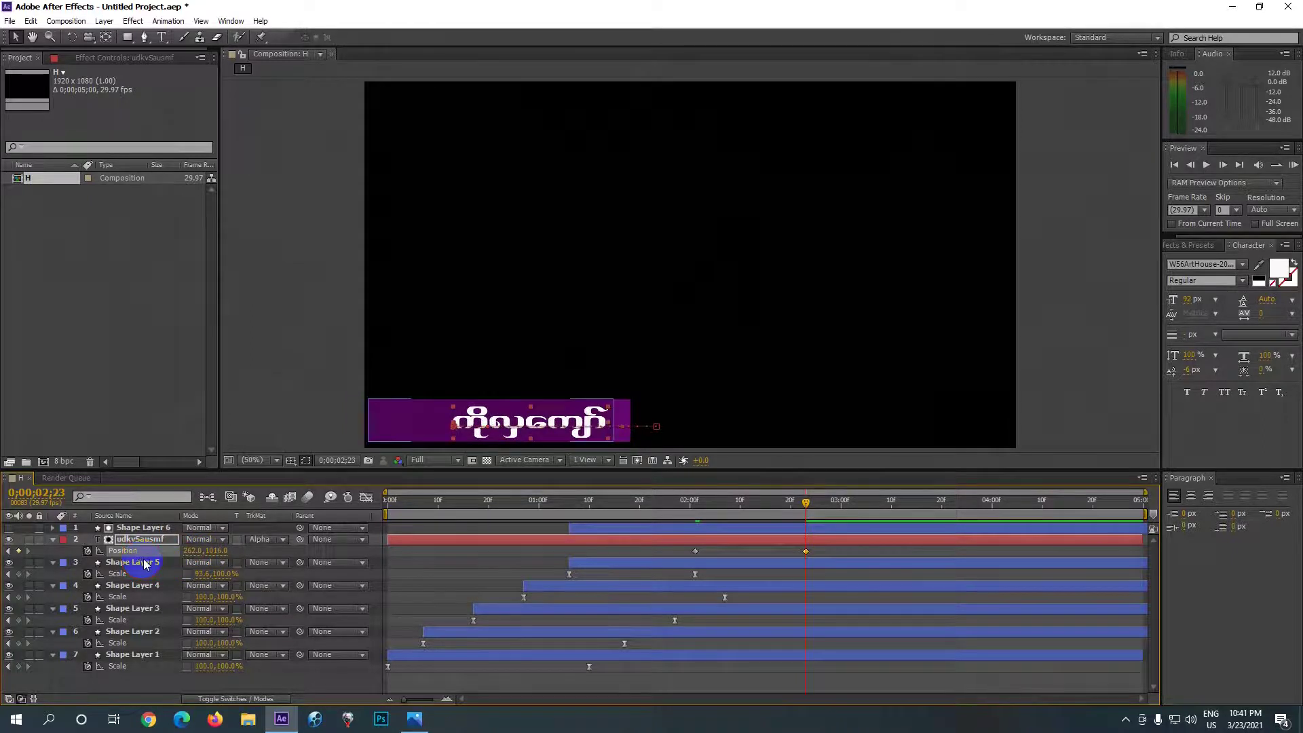
left_click_drag(191, 558, 166, 558)
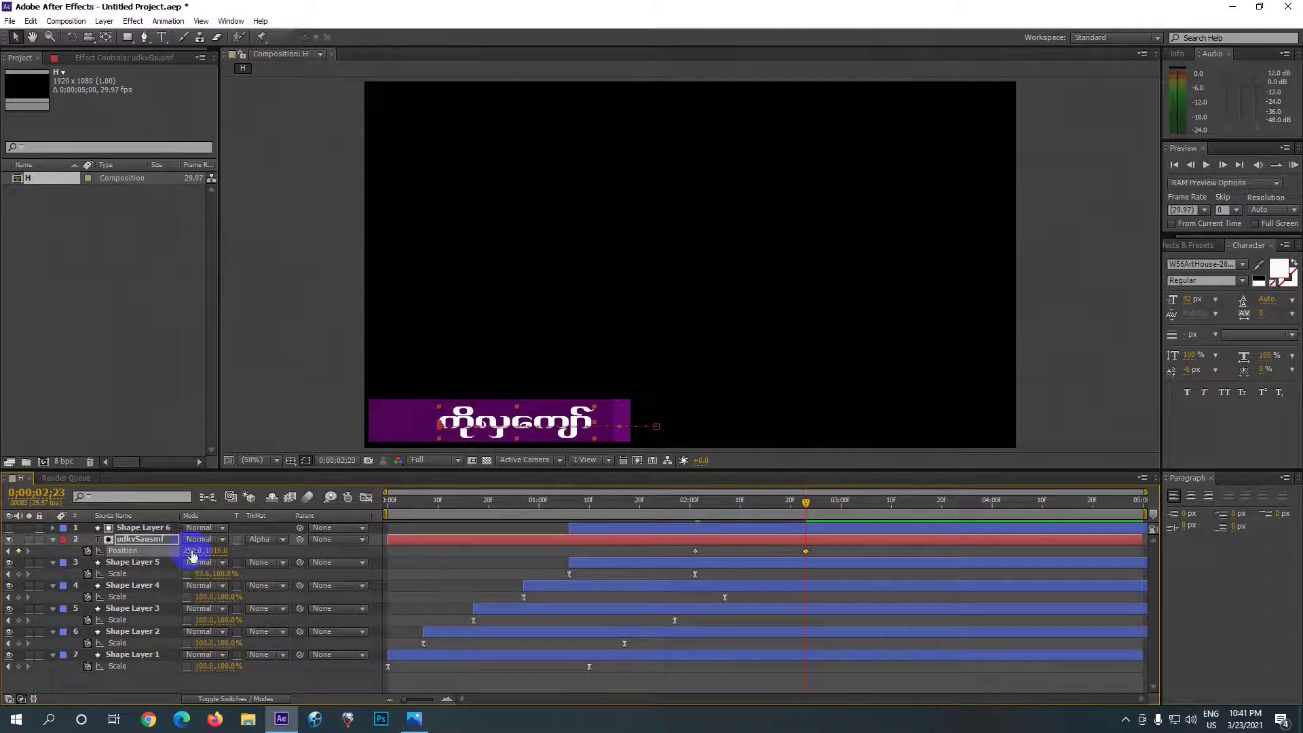
left_click_drag(185, 556, 171, 557)
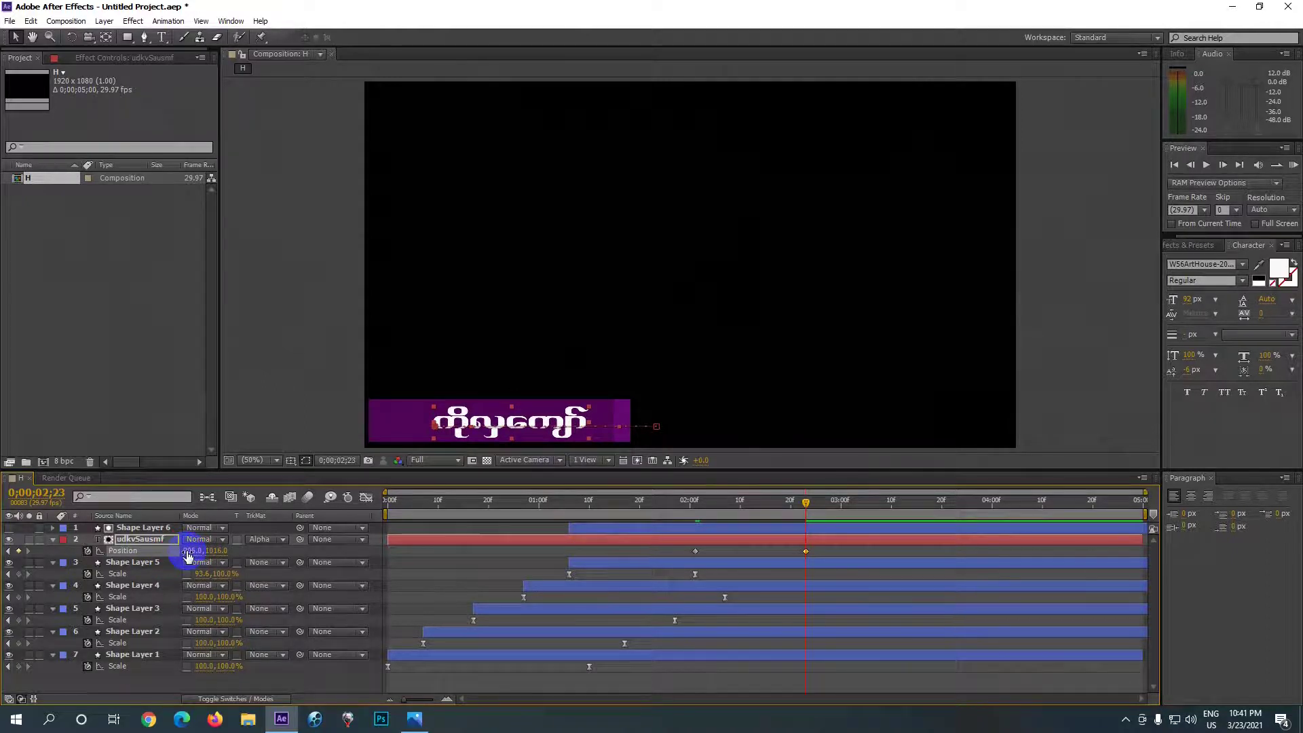
left_click_drag(194, 551, 182, 551)
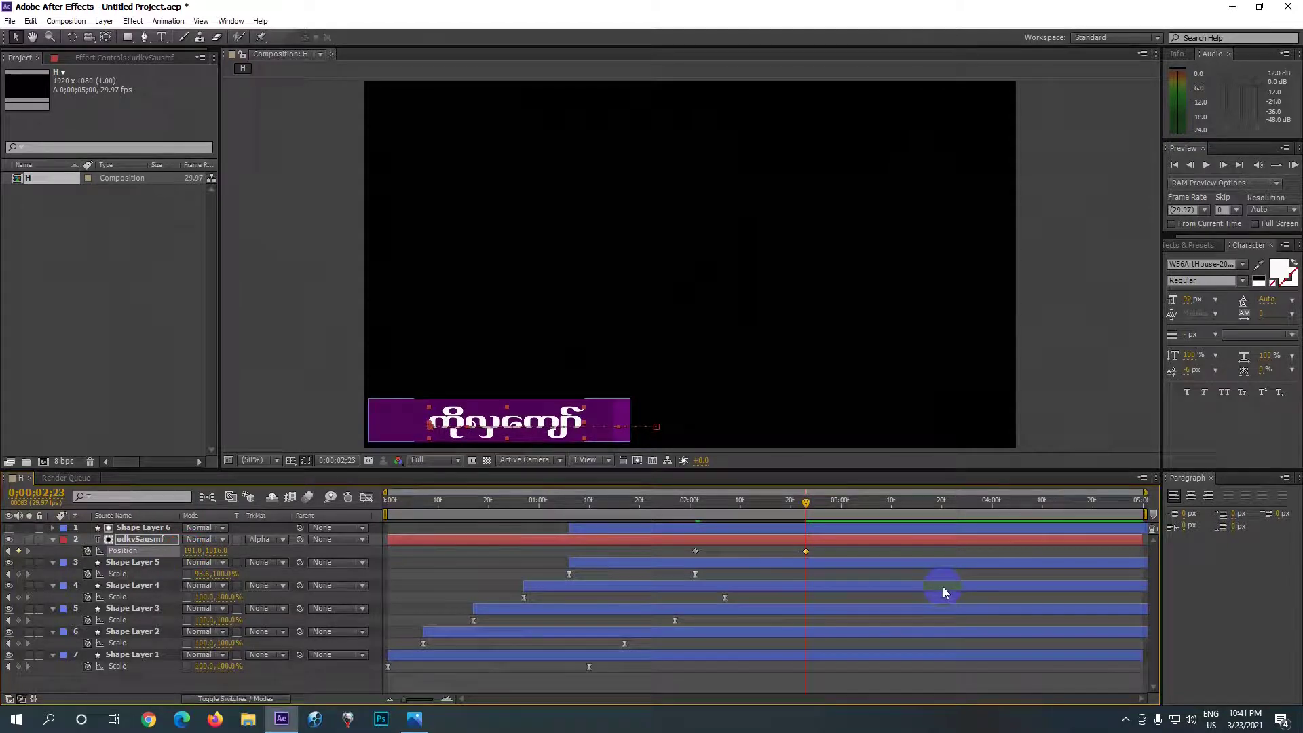
Step: RAM-preview the title slide-in, then marquee-select both of its Position keyframes
left_click(1294, 166)
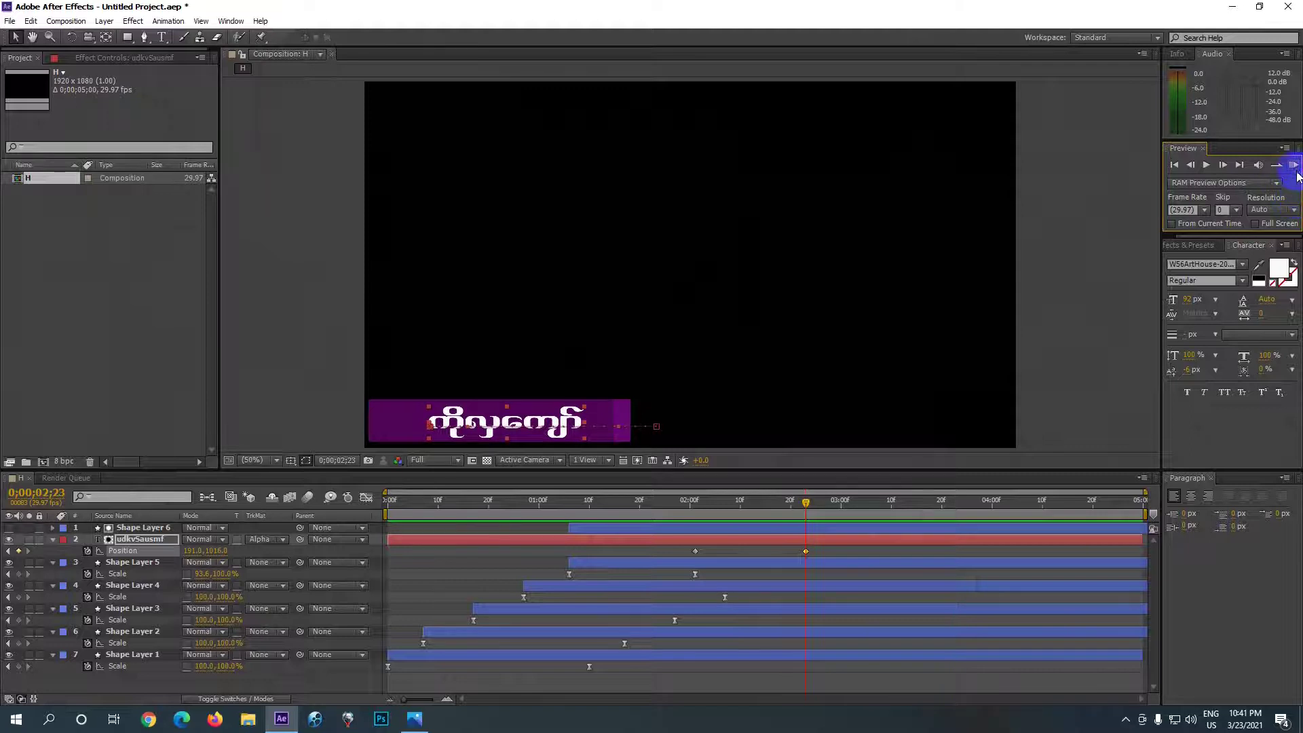
left_click(1295, 165)
left_click_drag(678, 550, 760, 552)
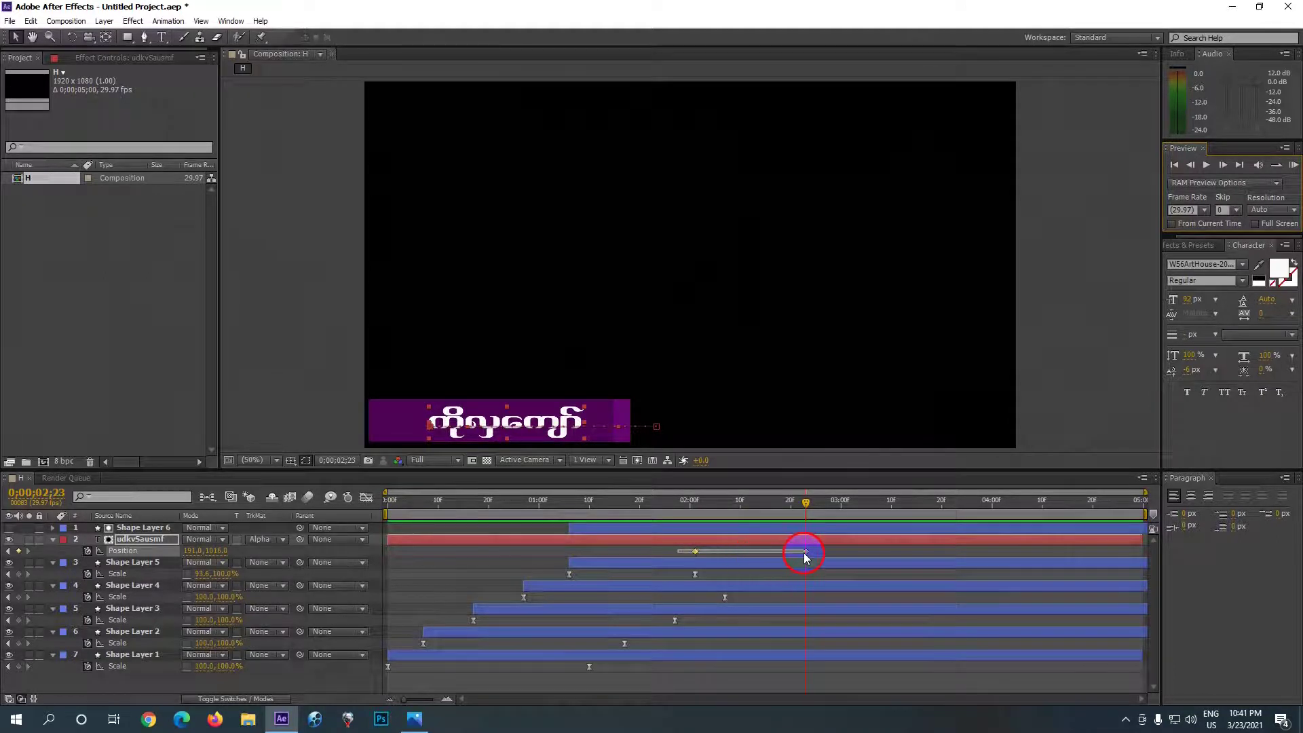
left_click_drag(810, 554, 810, 553)
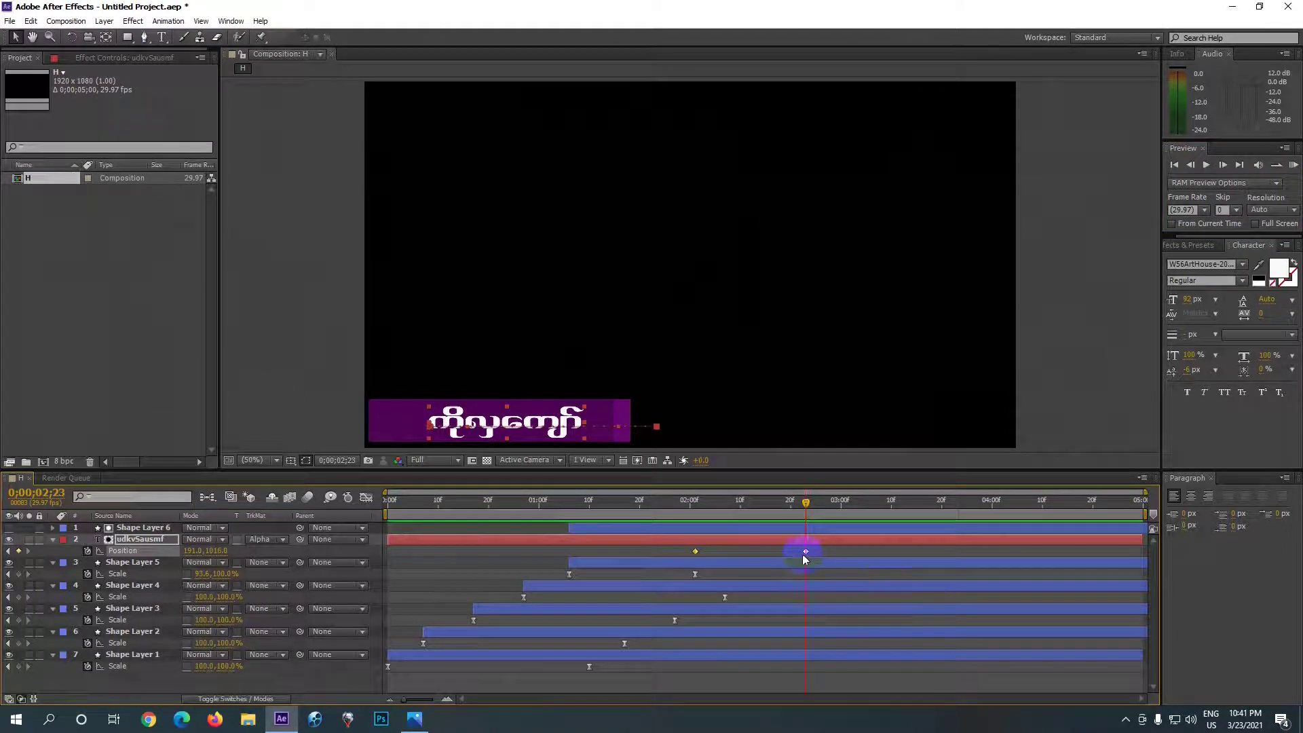
Step: Easy Ease both Position keyframes, pull the end keyframe's influence left in the Graph Editor, and preview
key("F9")
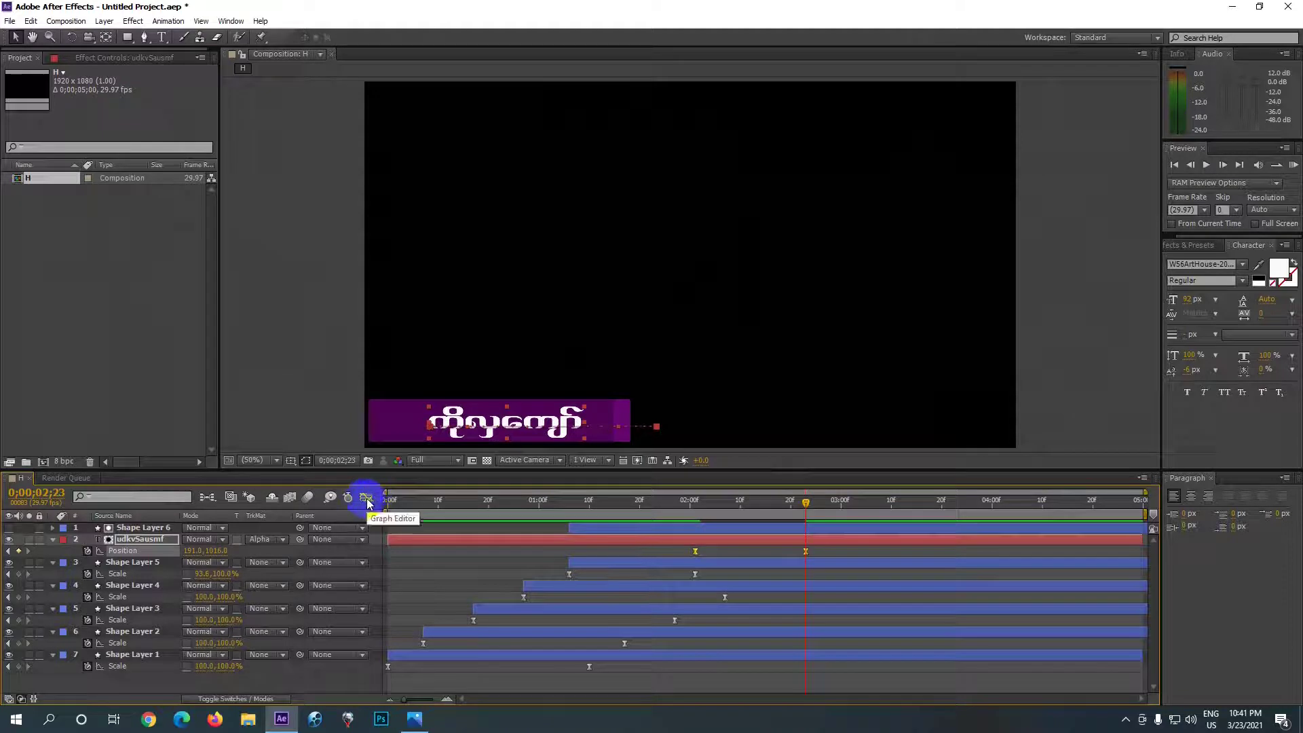
left_click(367, 499)
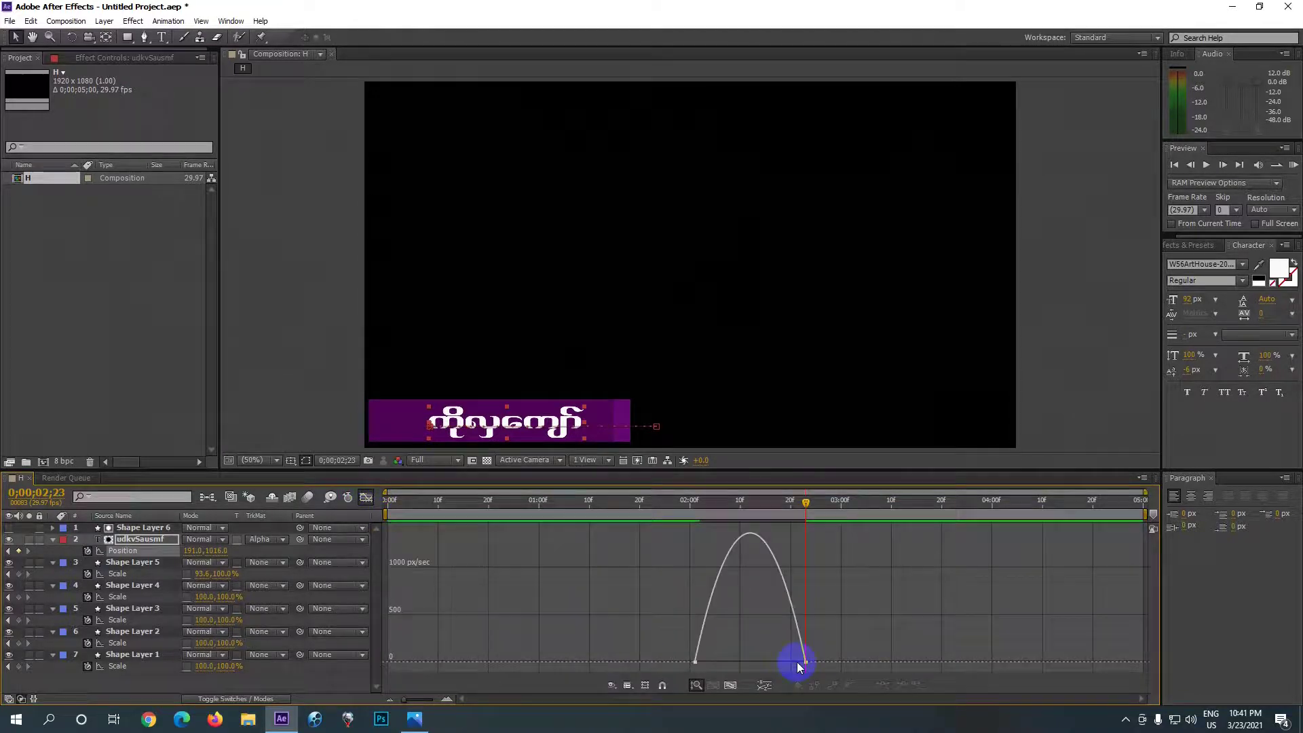
left_click_drag(825, 672, 641, 645)
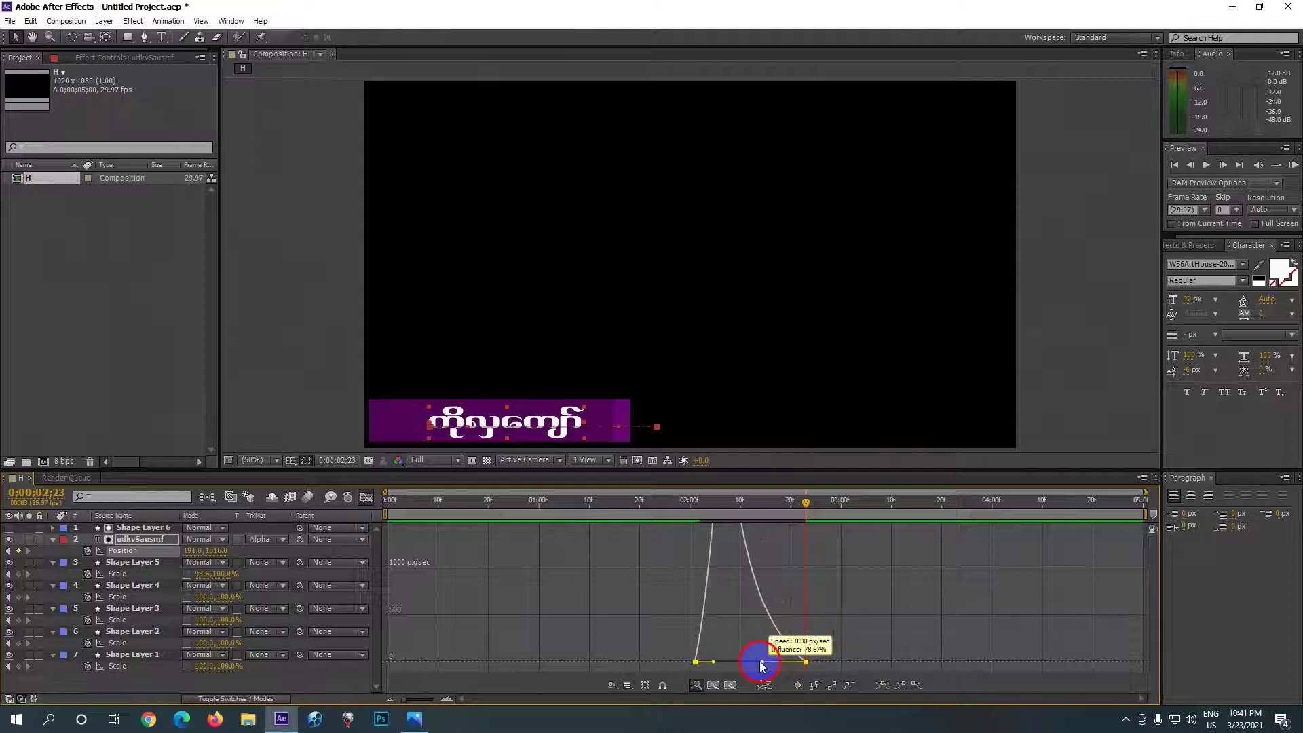
left_click_drag(787, 664, 715, 663)
left_click(367, 499)
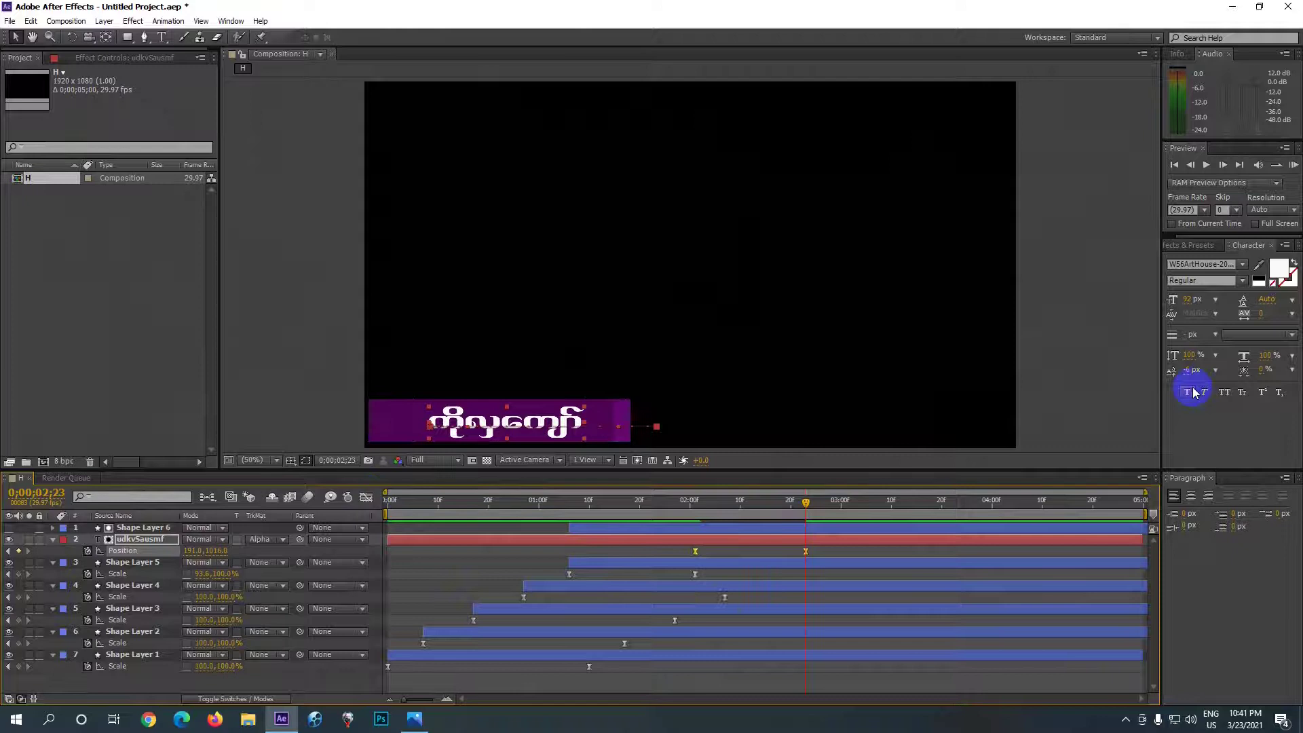
left_click(1293, 168)
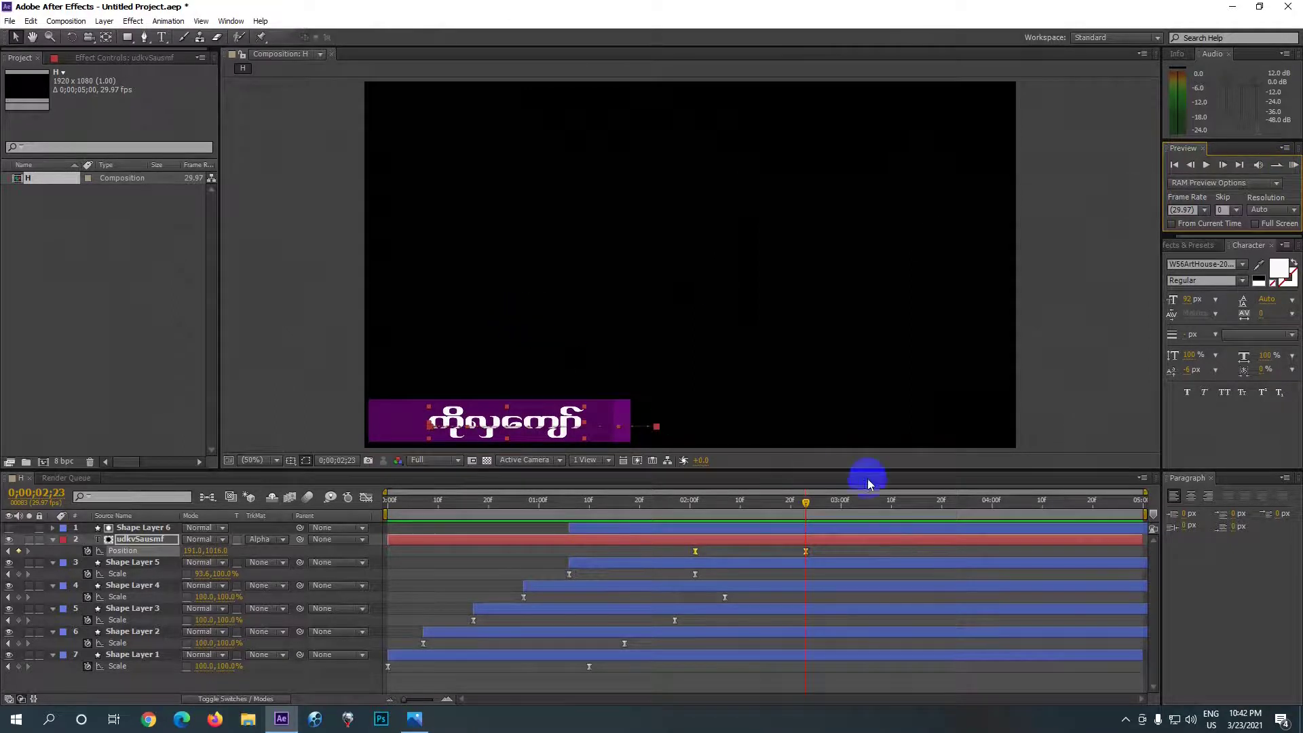
Step: Collapse the property rows of Shape Layers 1, 3, 4, 5 and the title layer
left_click(815, 565)
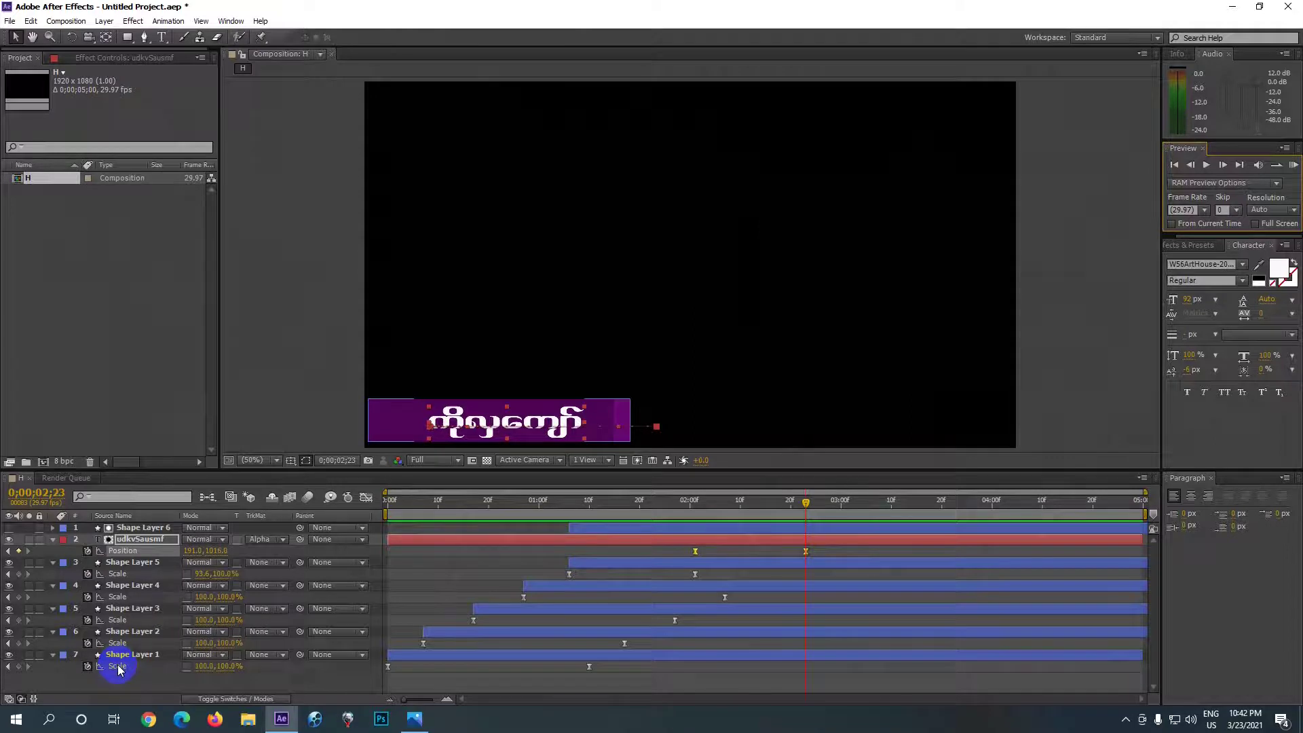
left_click(53, 655)
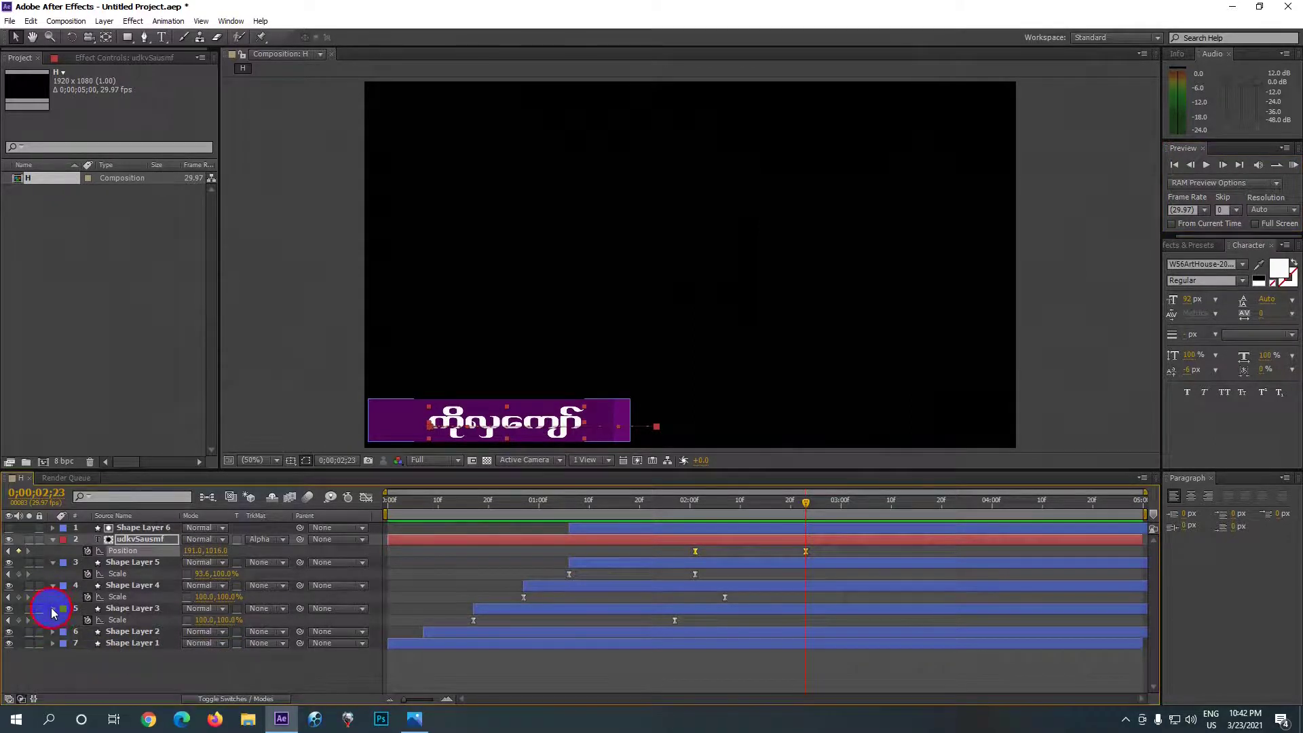
left_click(51, 609)
left_click(51, 584)
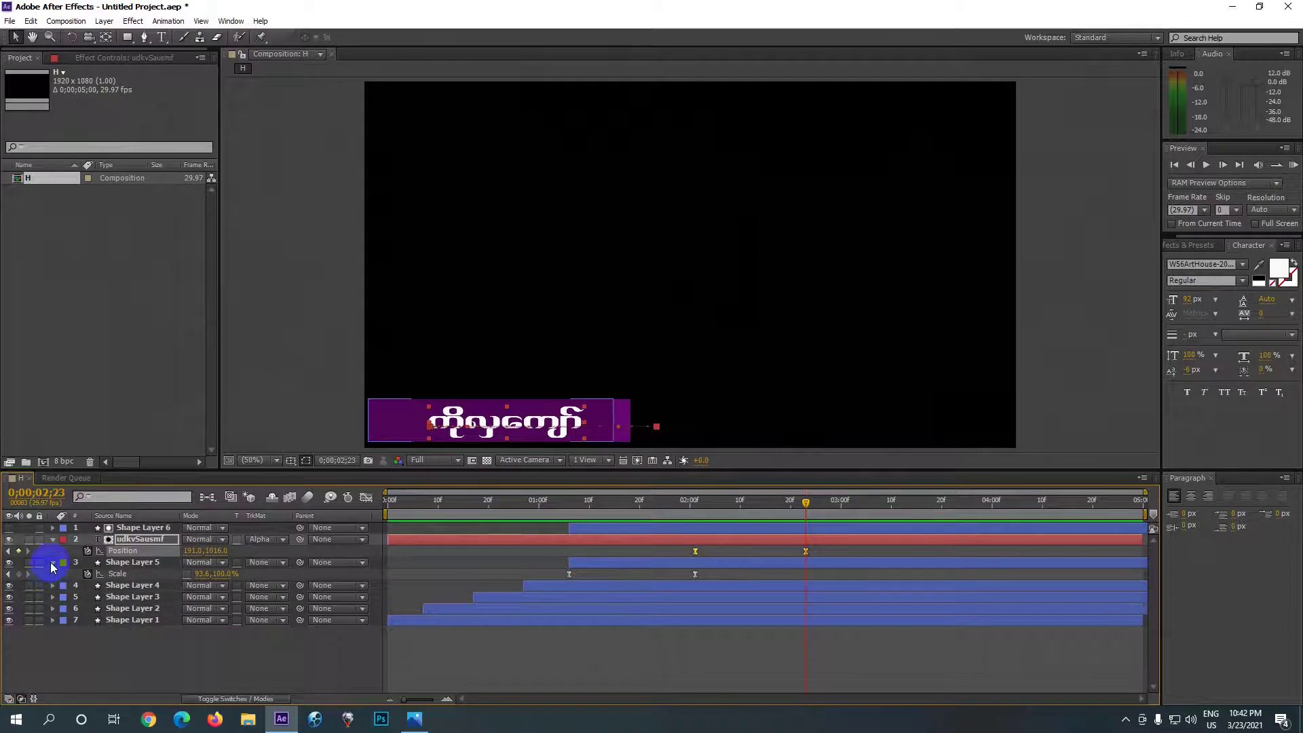
left_click(52, 563)
left_click(53, 540)
left_click(52, 540)
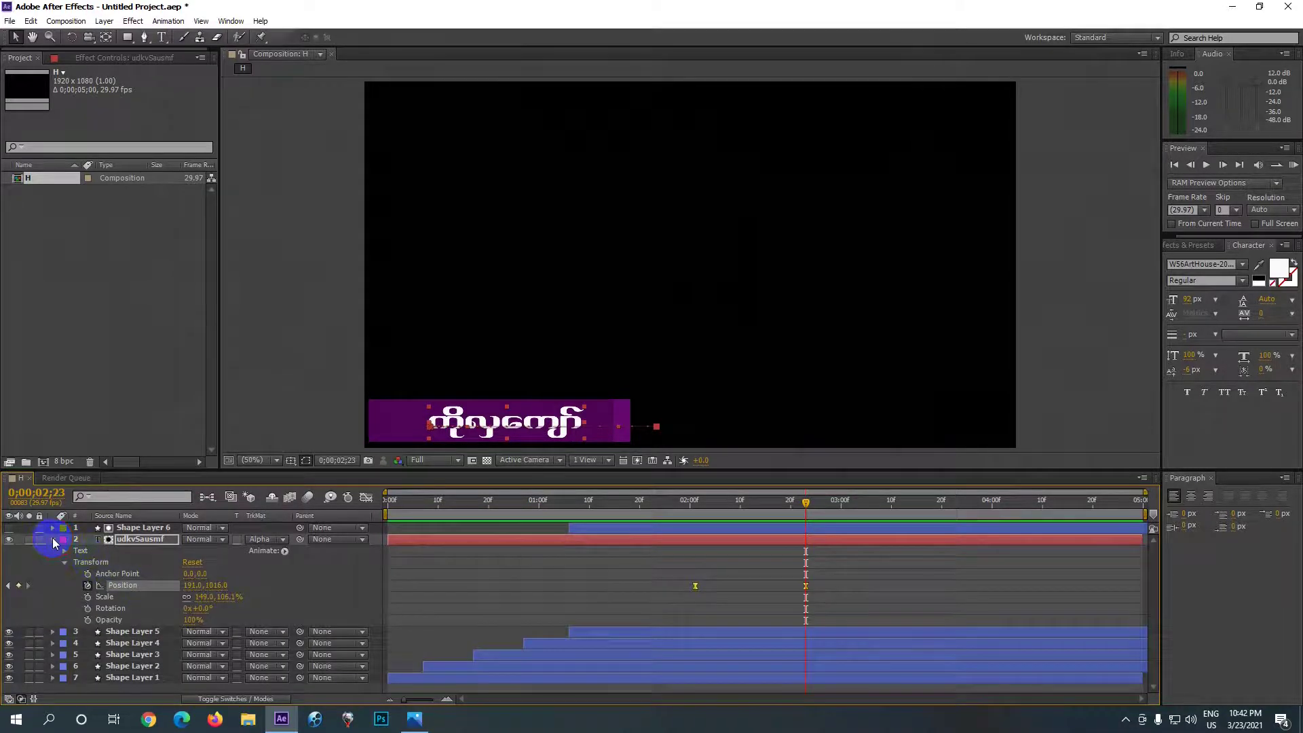
left_click(52, 539)
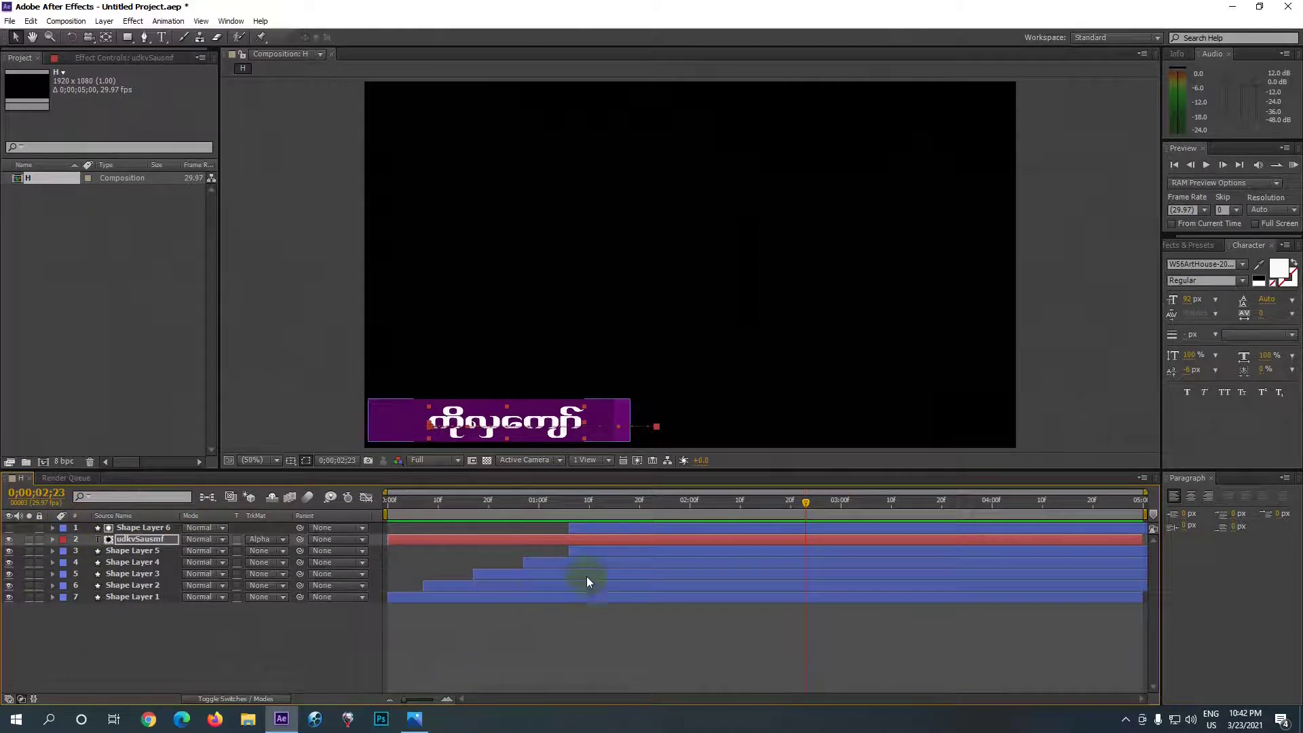
Step: RAM-preview the whole lower-third animation and stop playback
left_click(1292, 166)
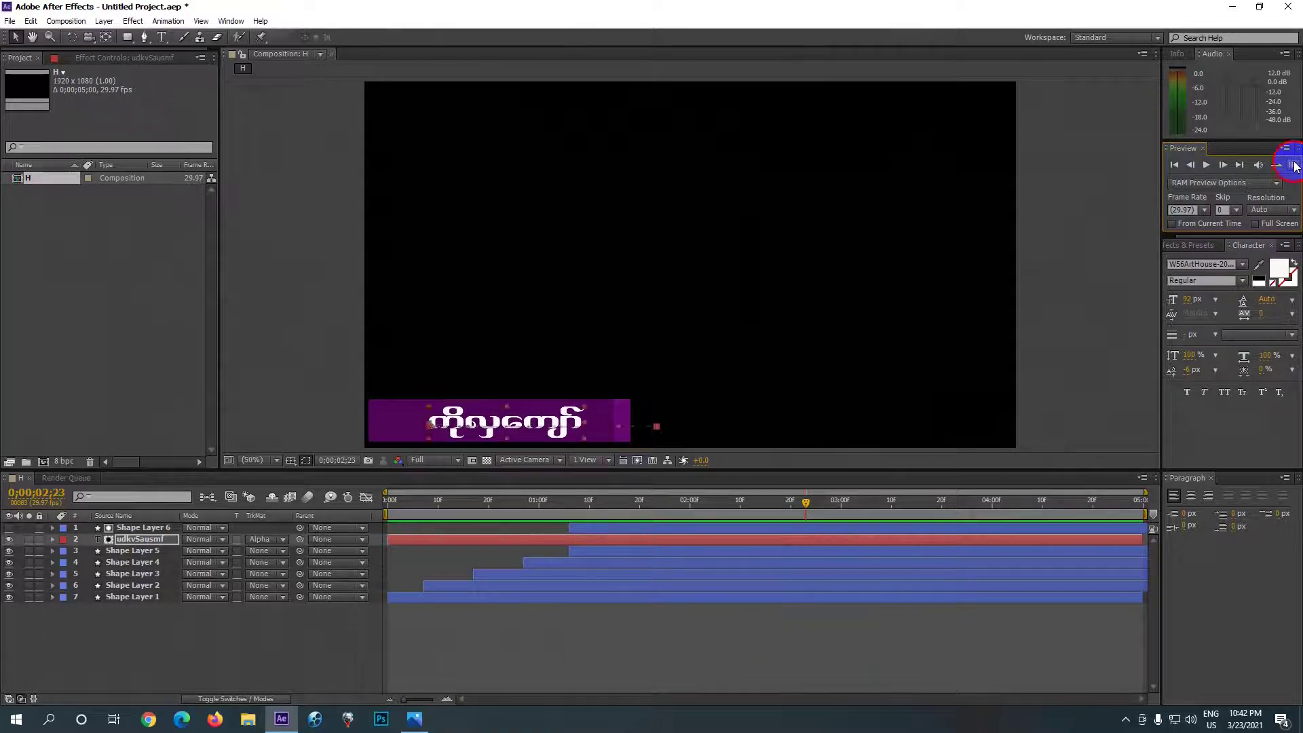
left_click(968, 410)
left_click(572, 540)
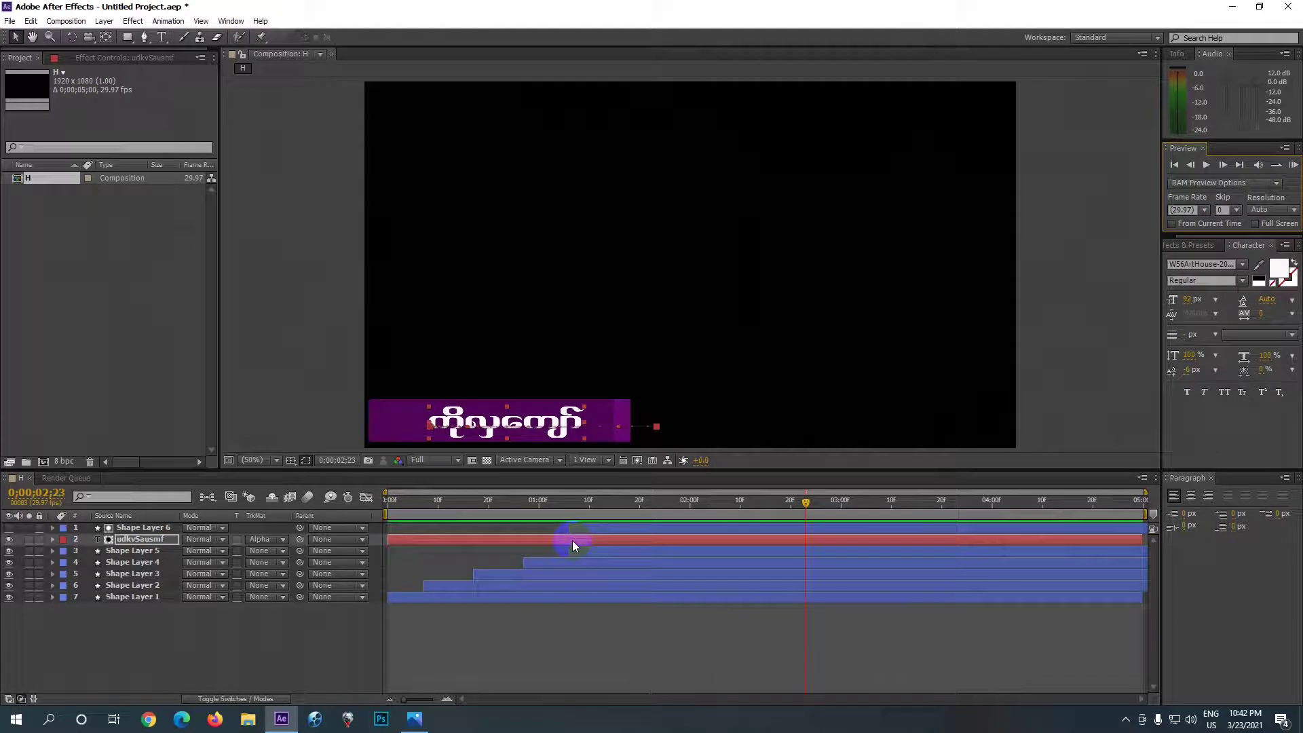
Step: Show the title's Position property, drag its keyframes earlier, and preview the retimed slide-in
key("p")
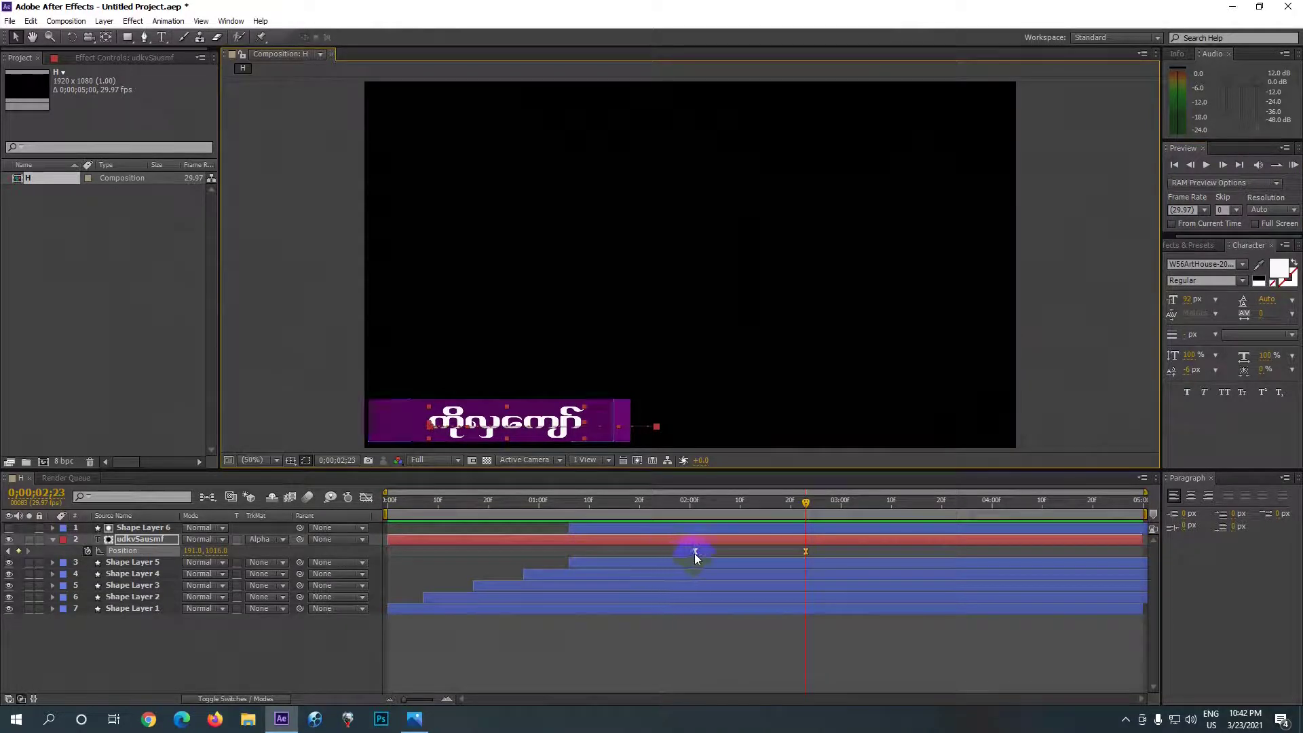
mouse_move(695, 554)
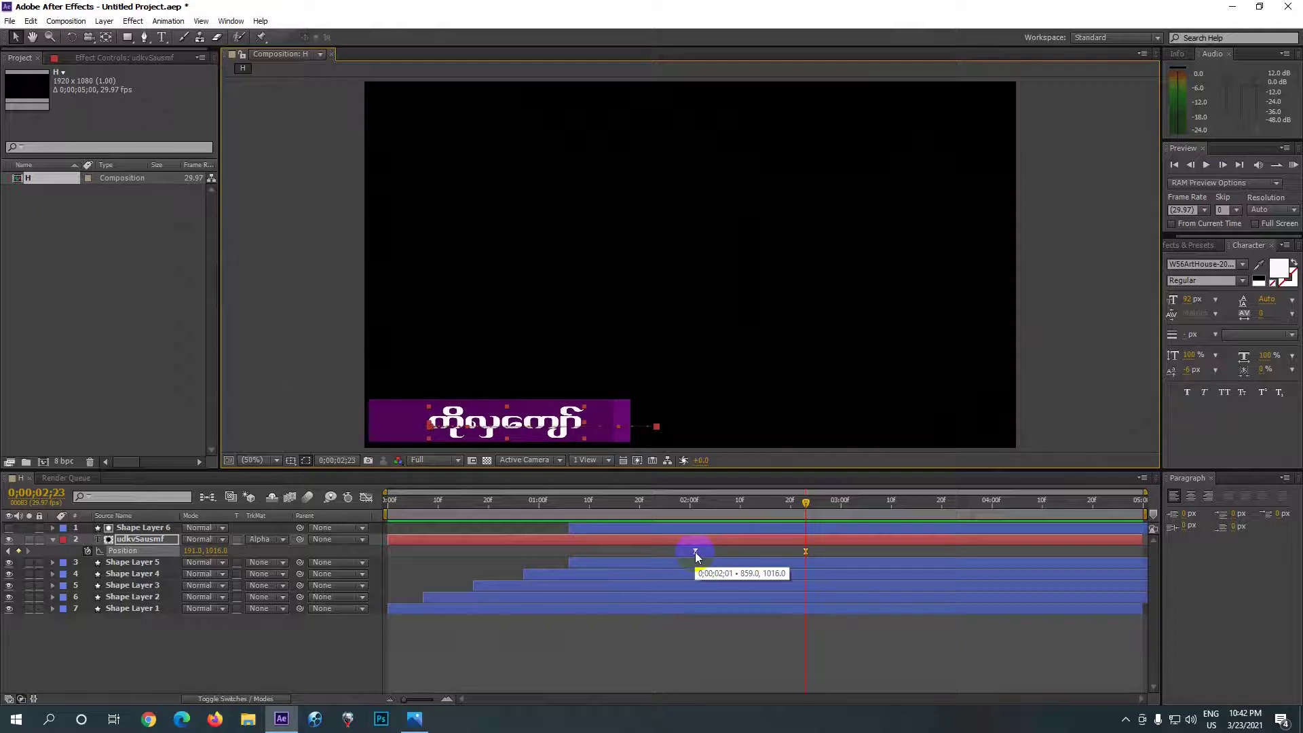
left_click_drag(694, 552, 658, 561)
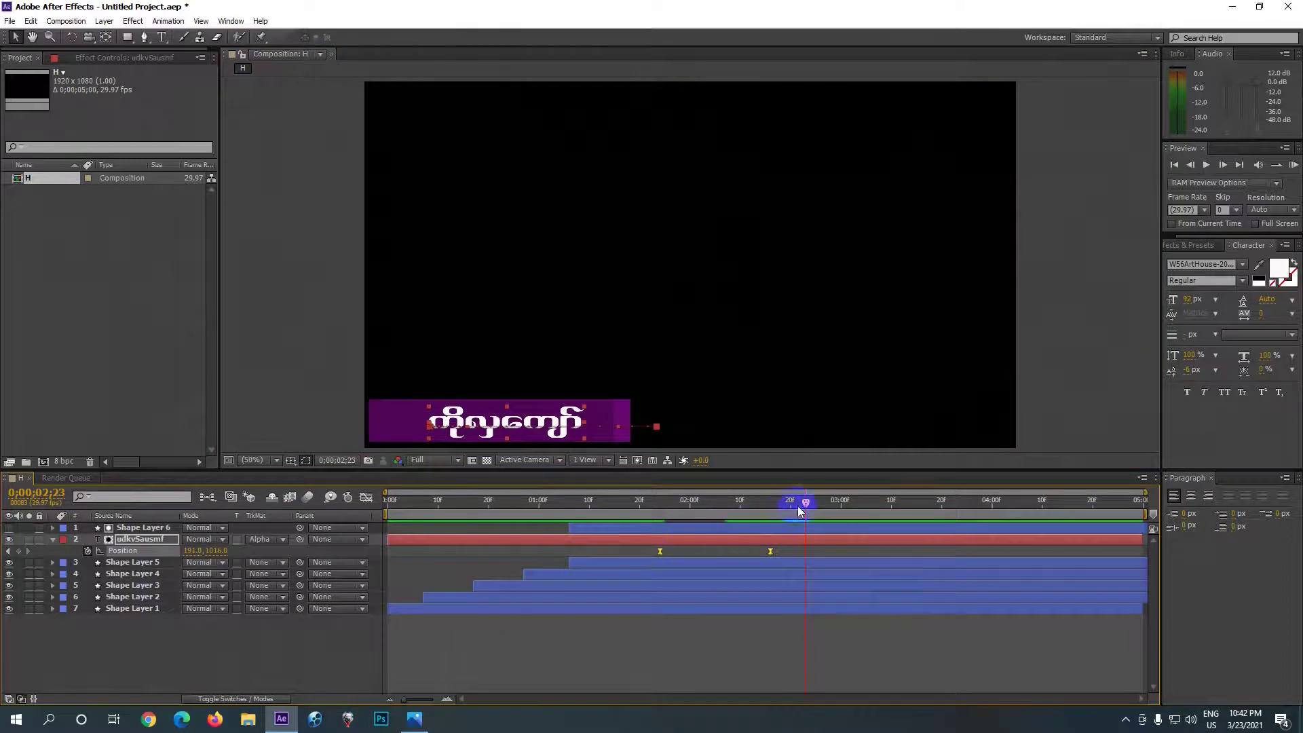
left_click_drag(806, 503, 666, 533)
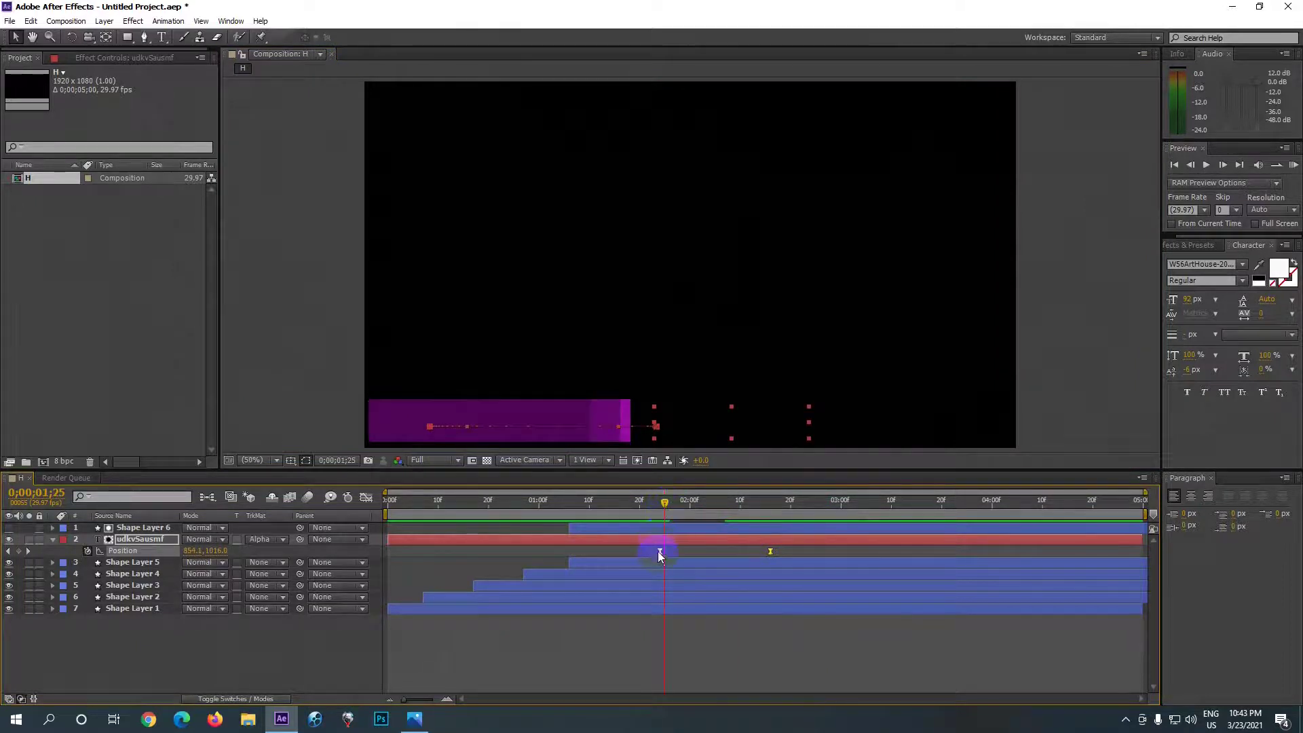
left_click_drag(657, 551, 631, 555)
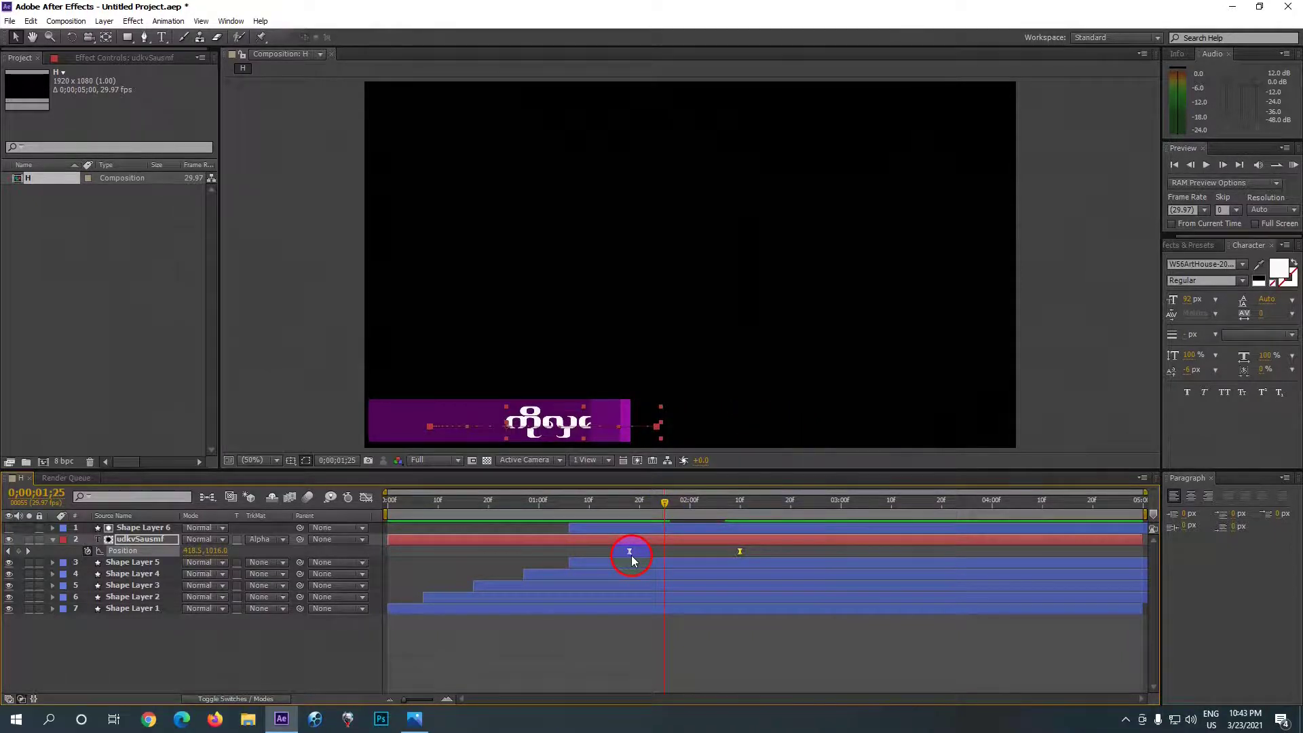
left_click(1294, 166)
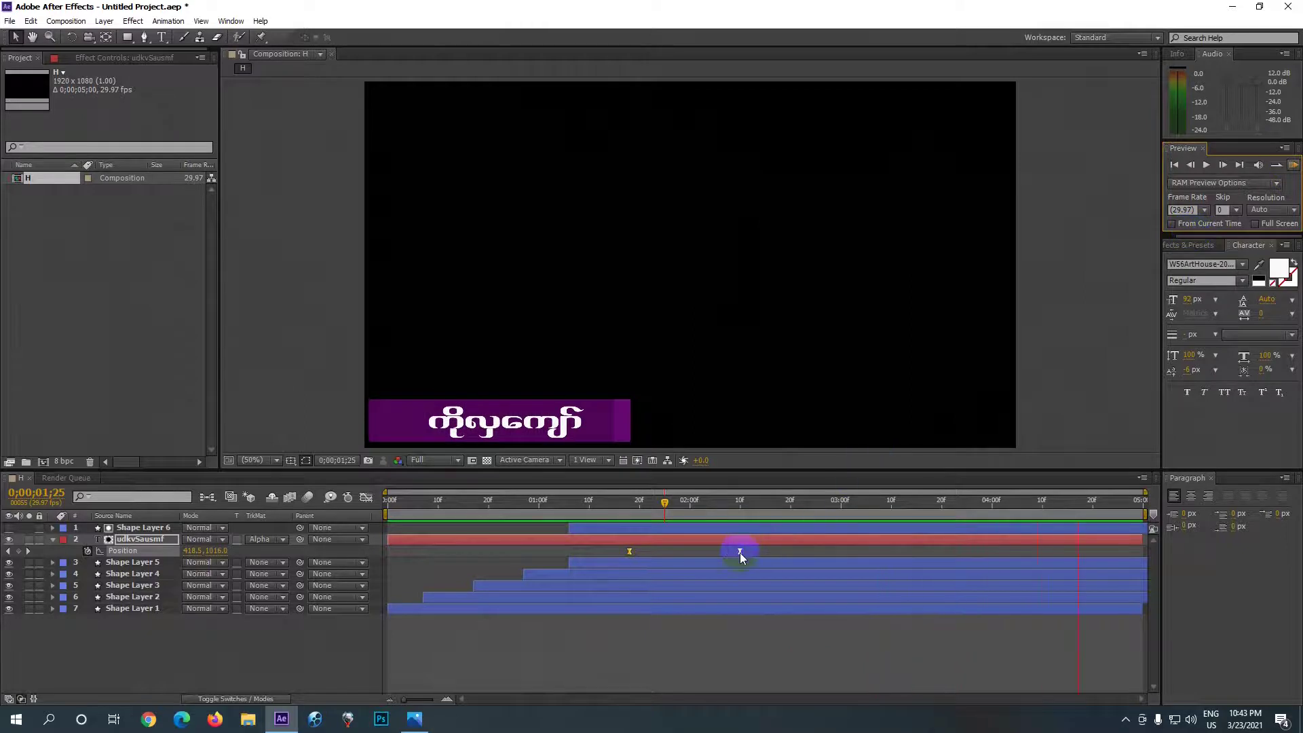
Step: Shift the title's second Position keyframe earlier again and preview to check the timing
mouse_move(743, 553)
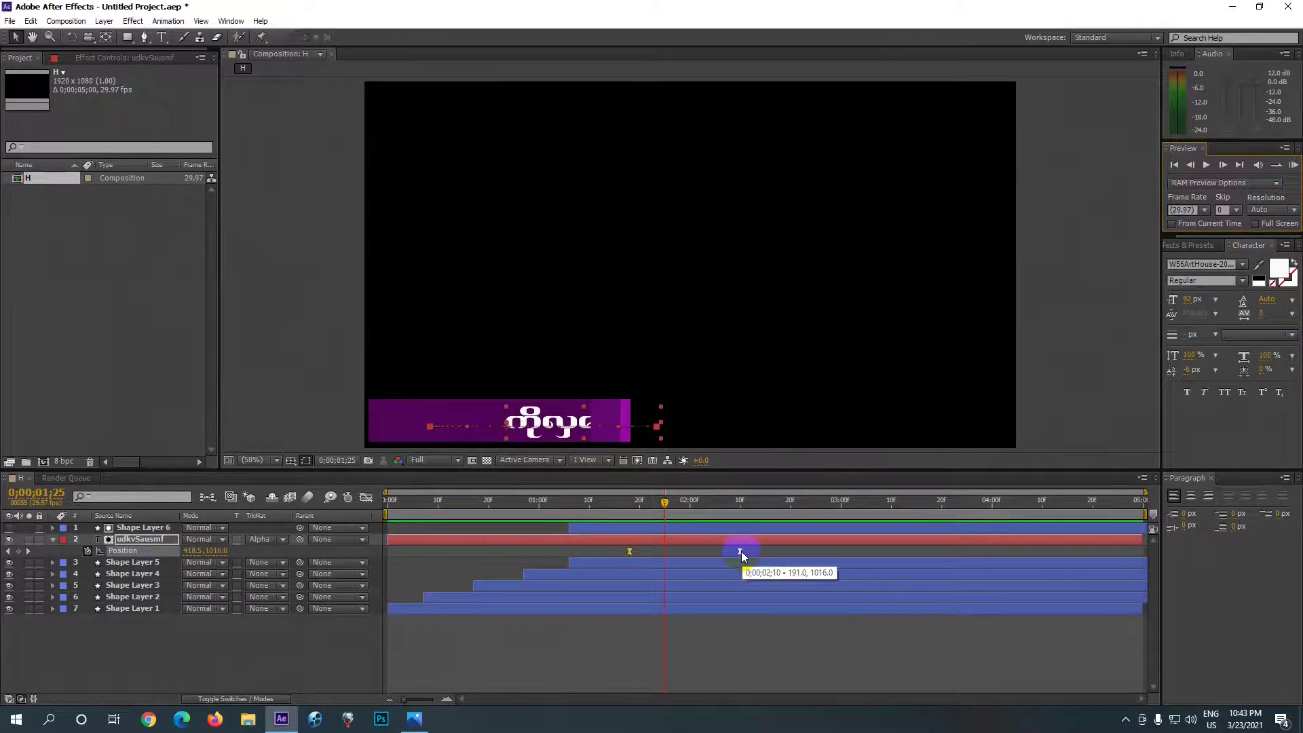
left_click_drag(740, 552, 731, 551)
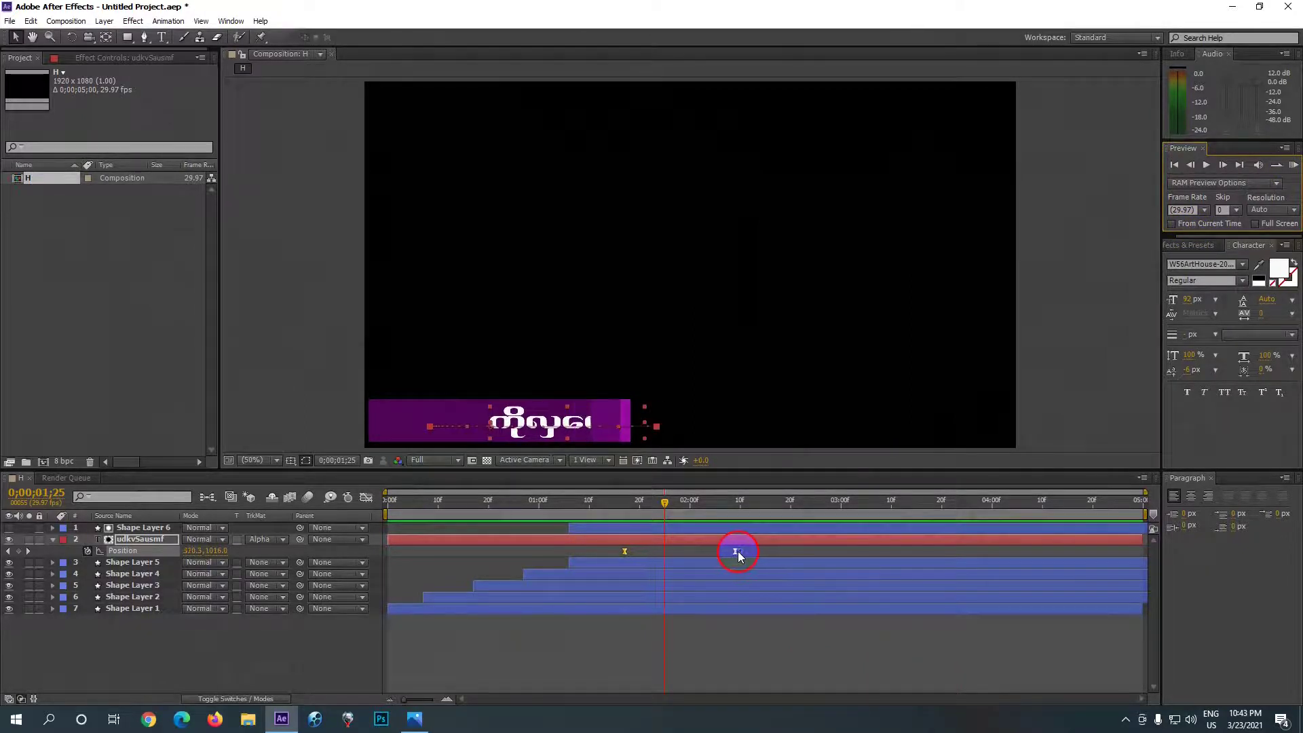
left_click(704, 552)
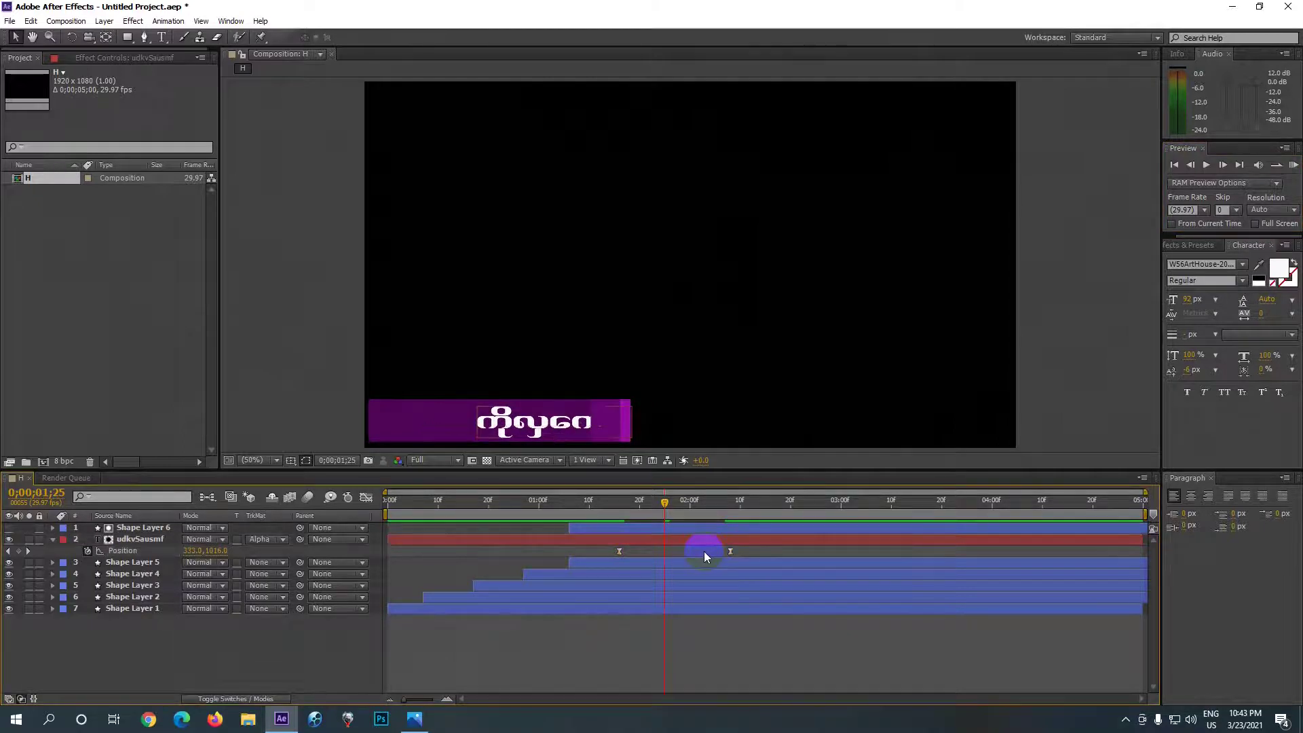
left_click_drag(730, 551, 680, 551)
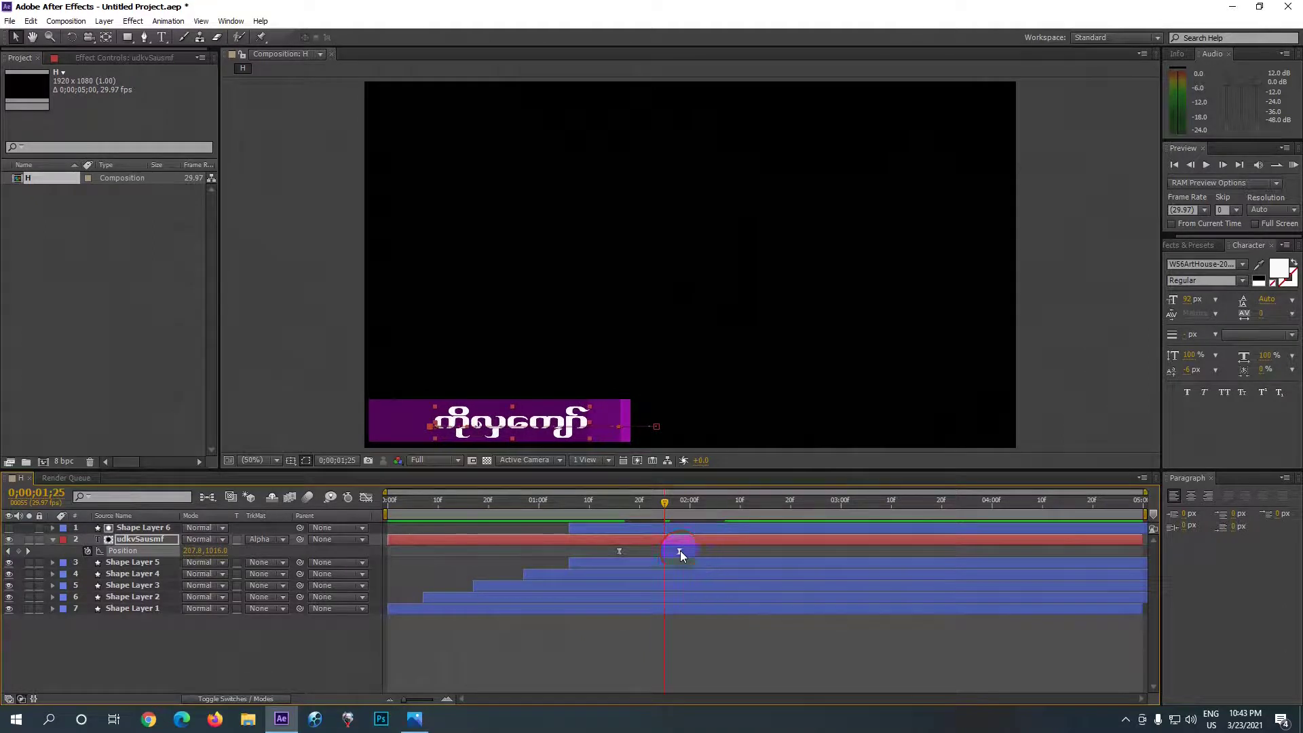
left_click(1294, 166)
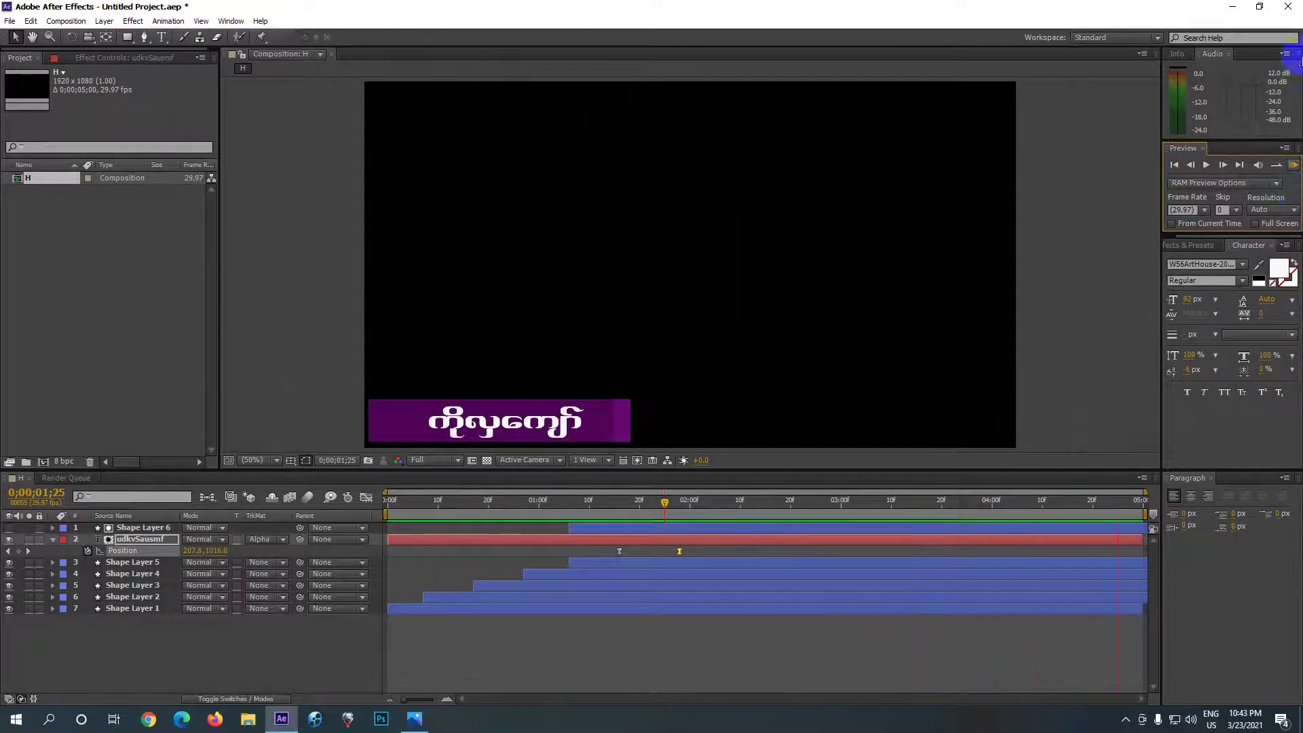
left_click(1298, 59)
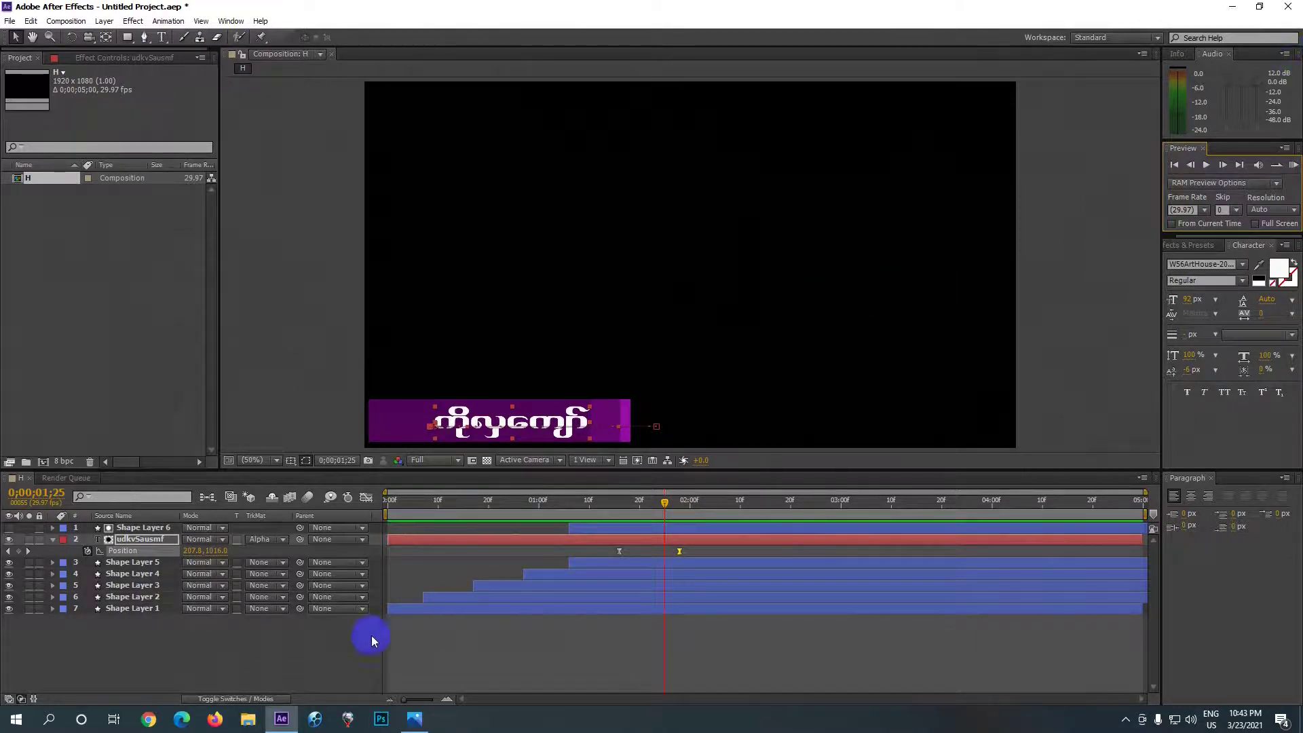
Step: Select Shape Layer 6 through Shape Layer 1 and pre-compose them into a new composition named K
left_click(125, 529)
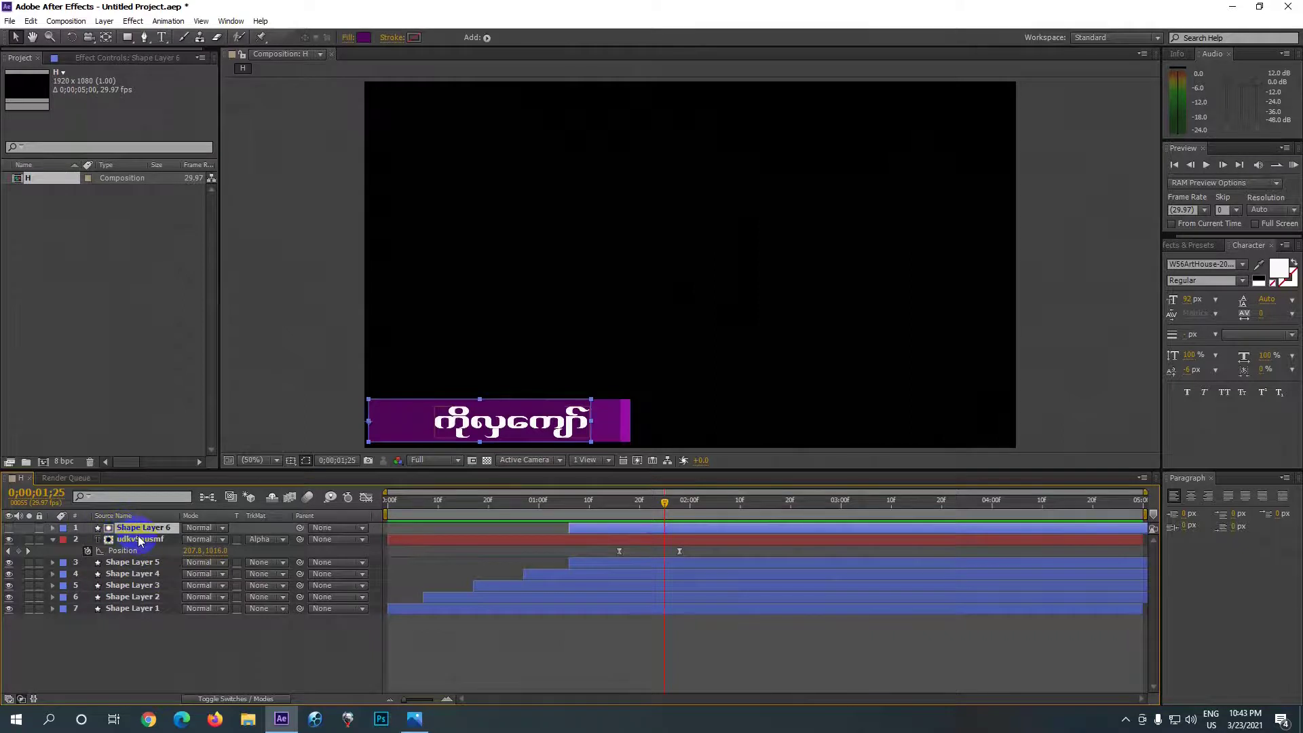
left_click(135, 609, "shift")
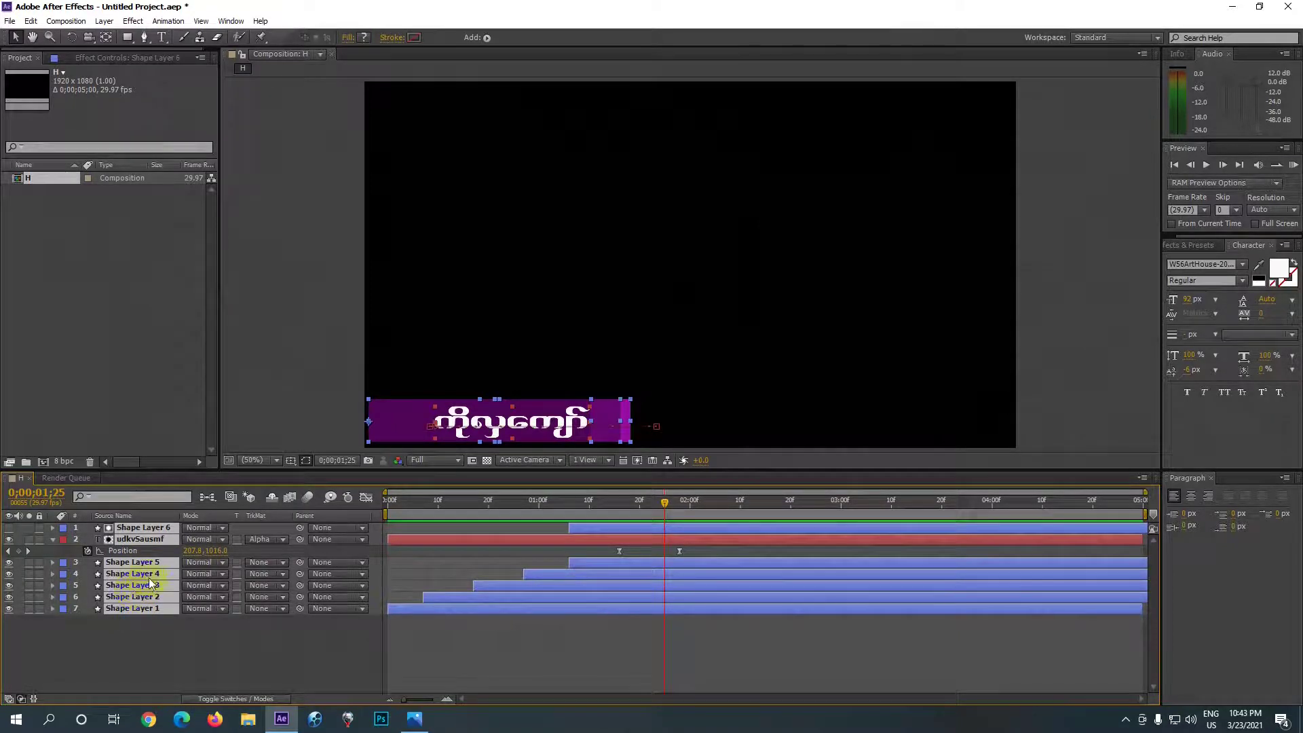
right_click(150, 583)
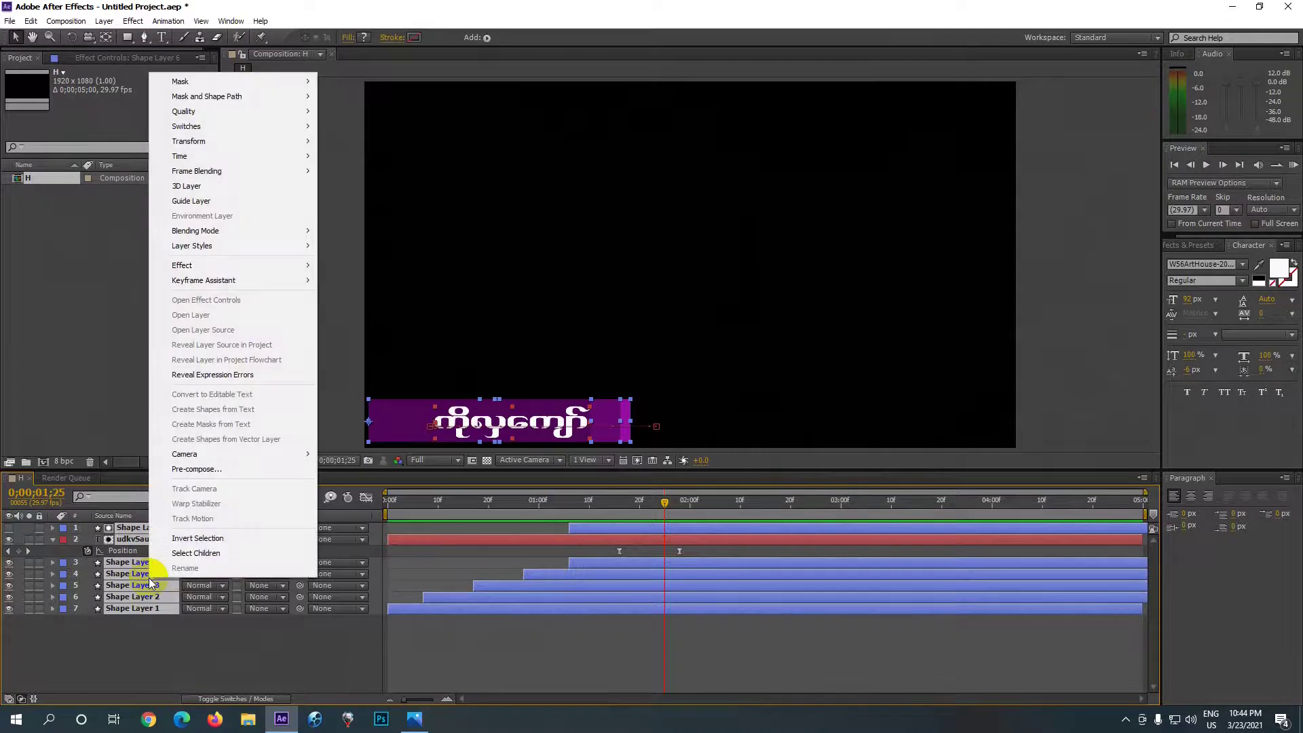
left_click(190, 470)
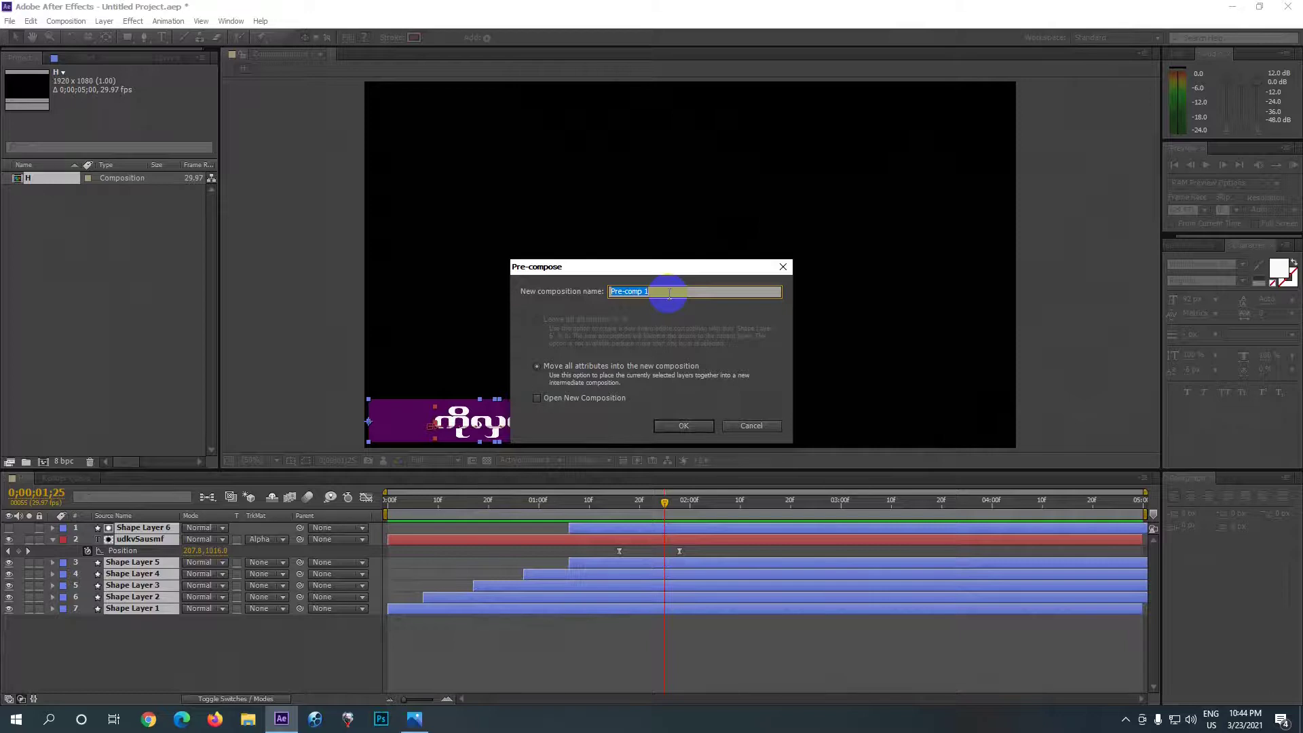
type("K")
left_click(666, 427)
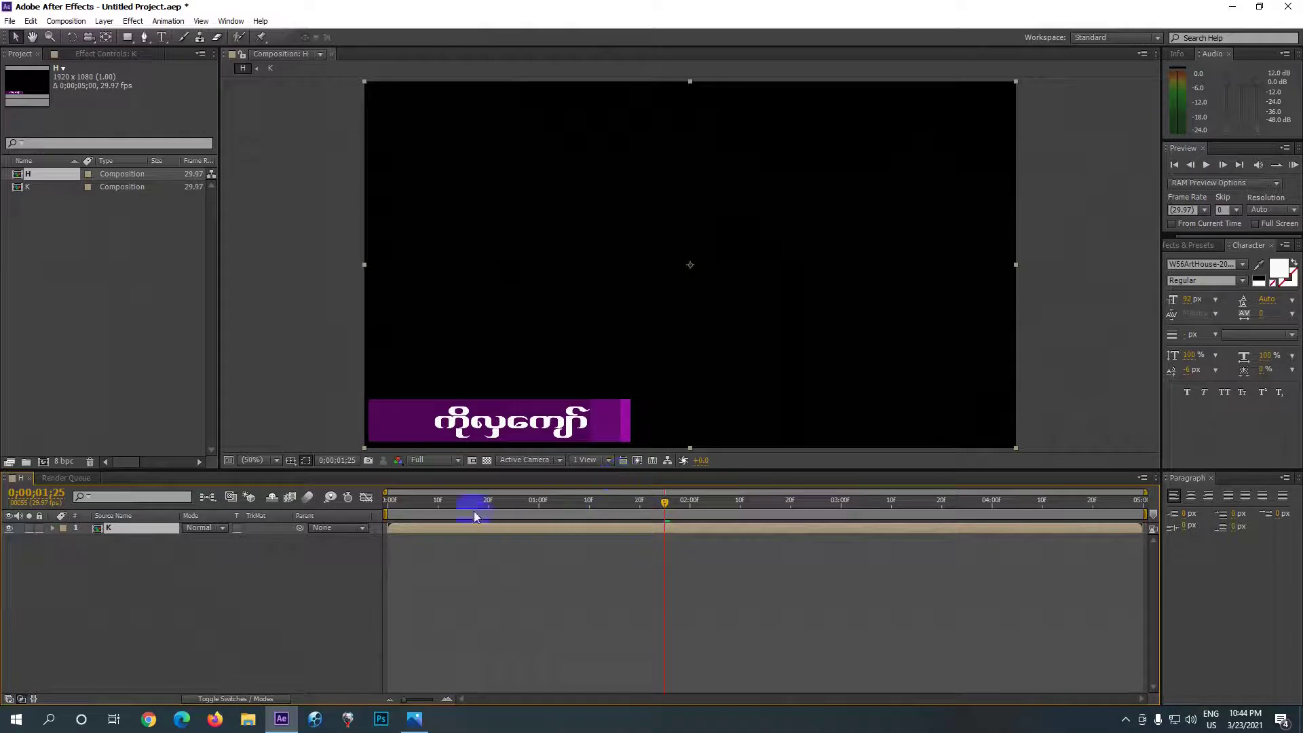
left_click(1295, 165)
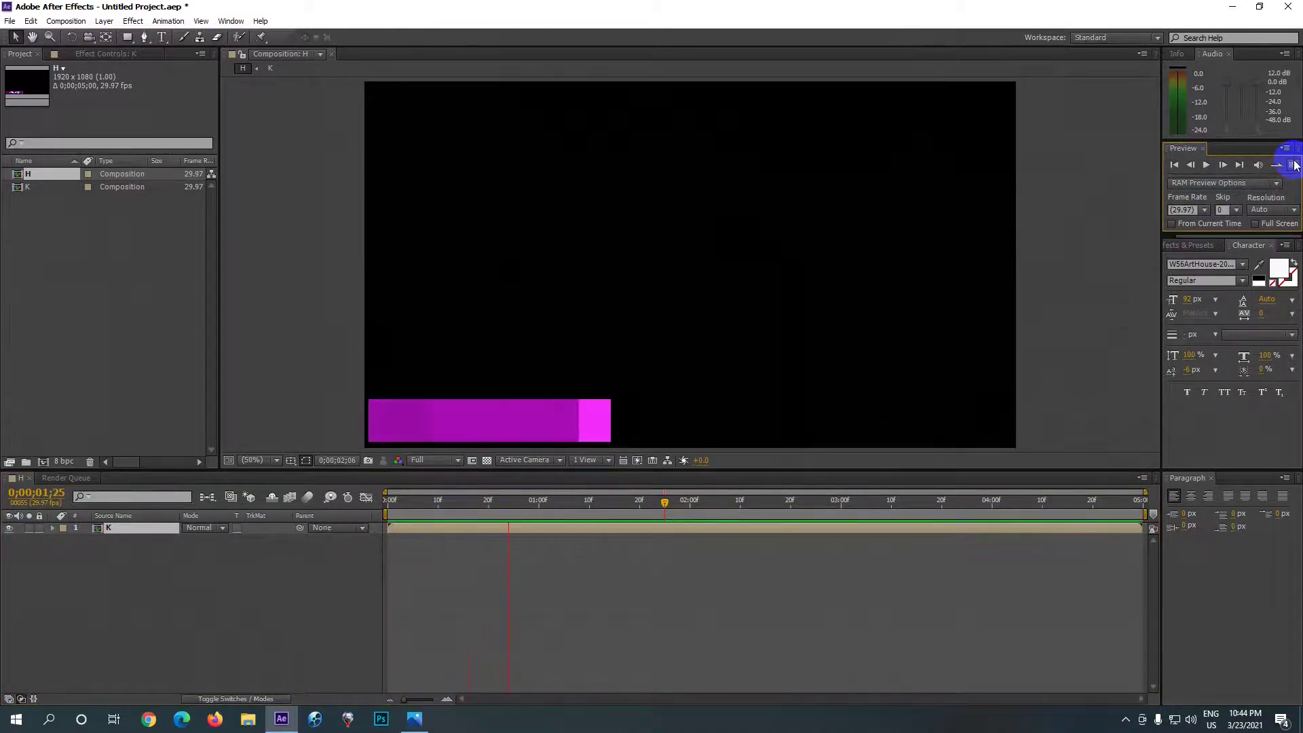
left_click(281, 597)
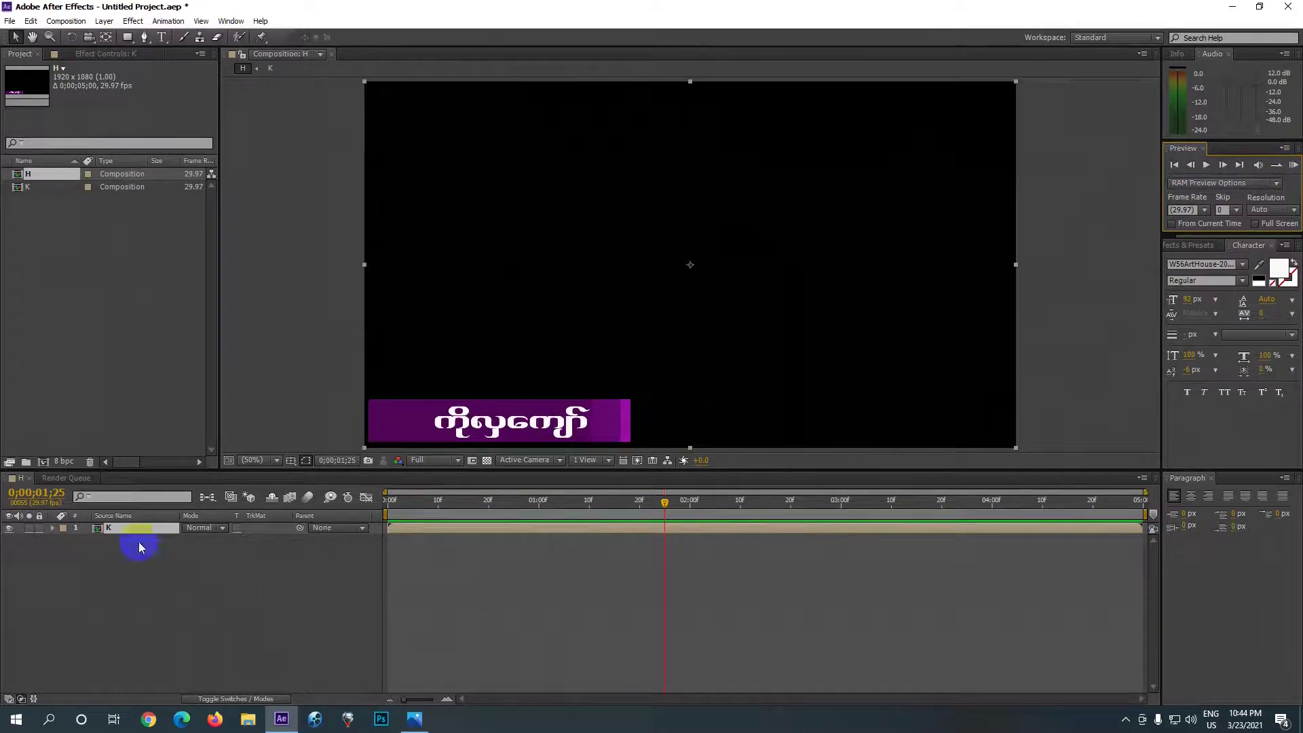
double_click(95, 529)
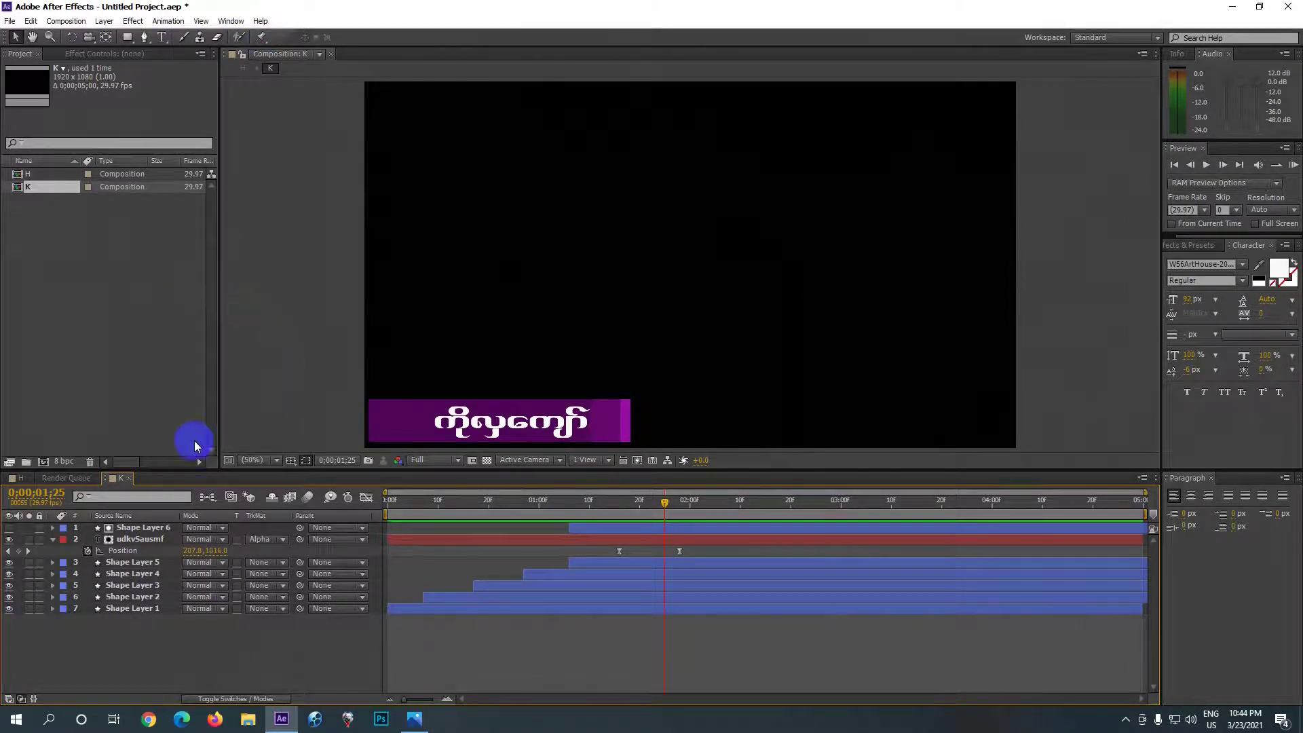
left_click(129, 479)
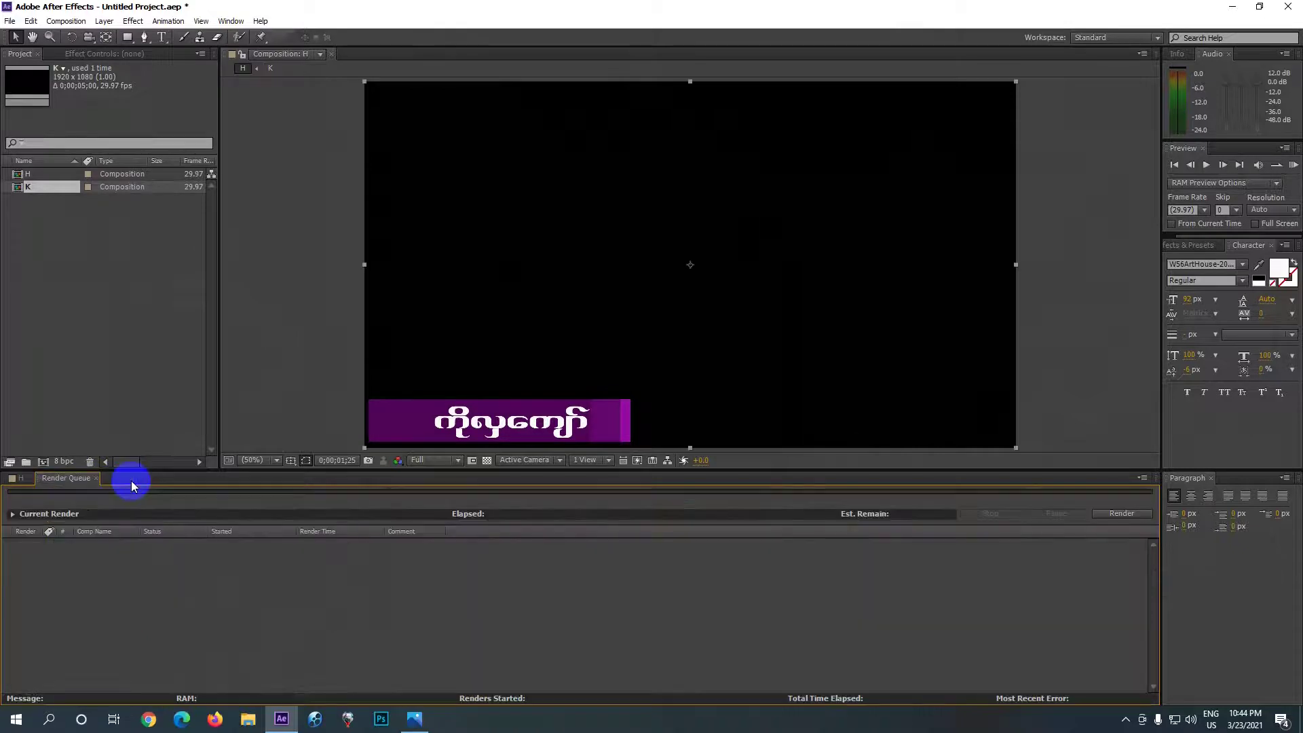
left_click(19, 478)
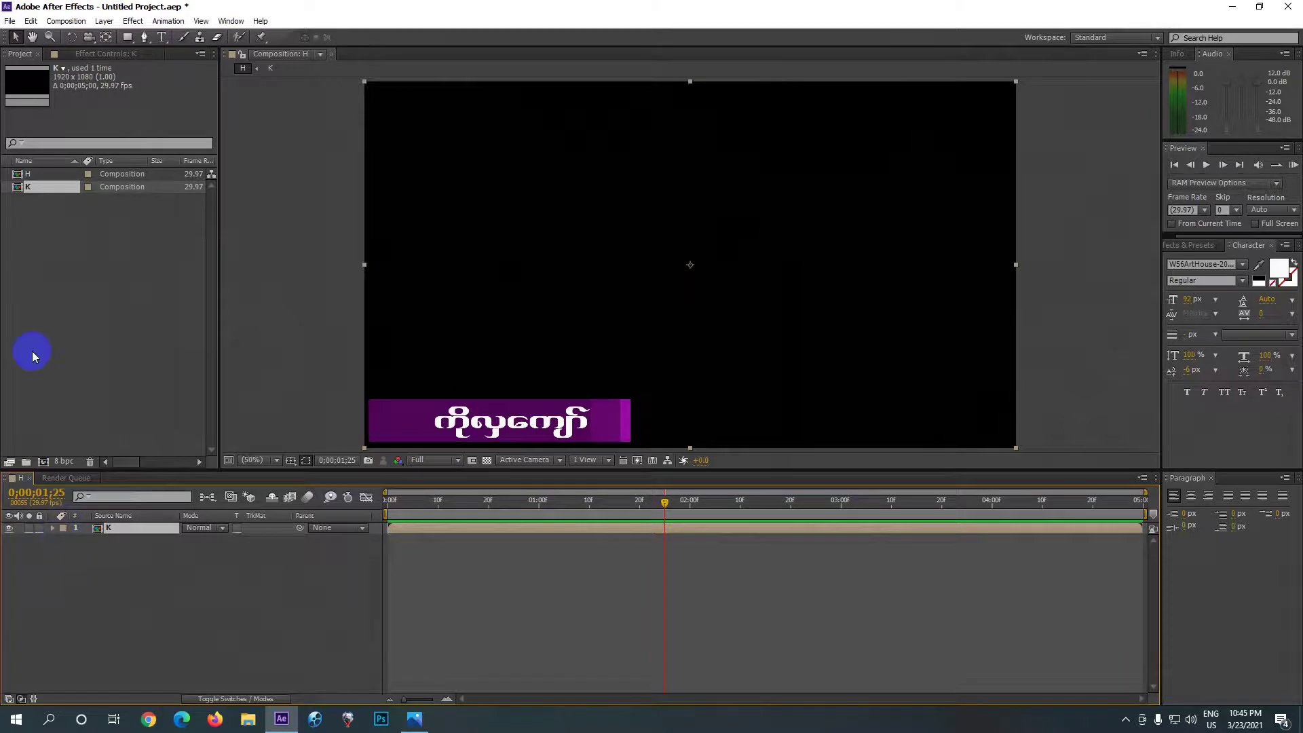
left_click(35, 193)
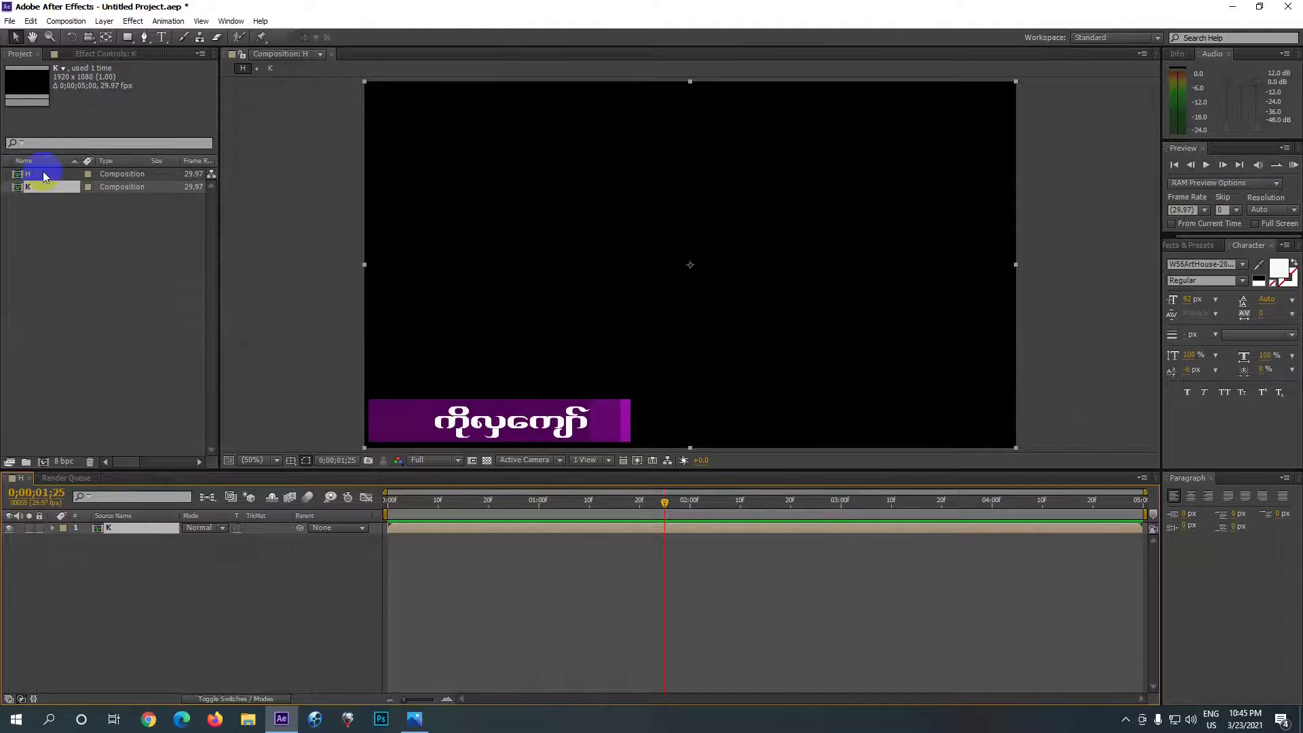
left_click(109, 529)
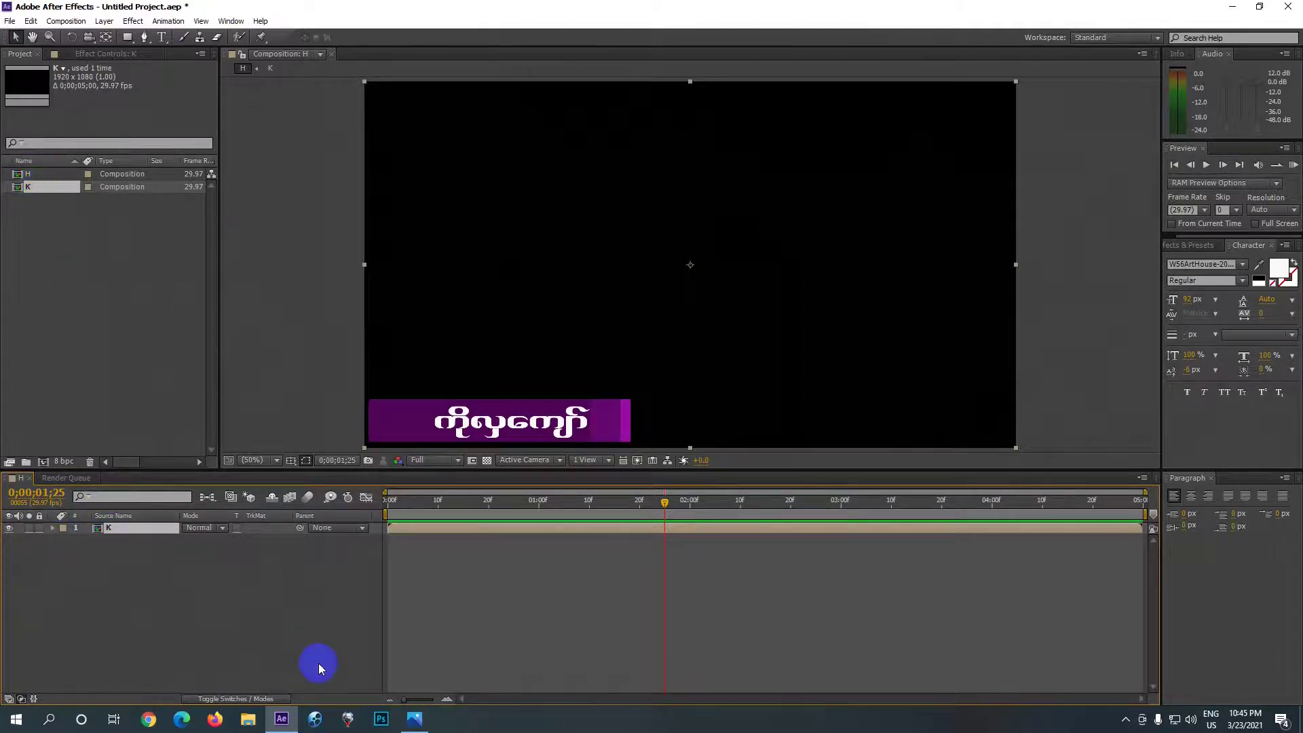
Step: Enable Time Remapping on layer K
right_click(144, 532)
mouse_move(189, 110)
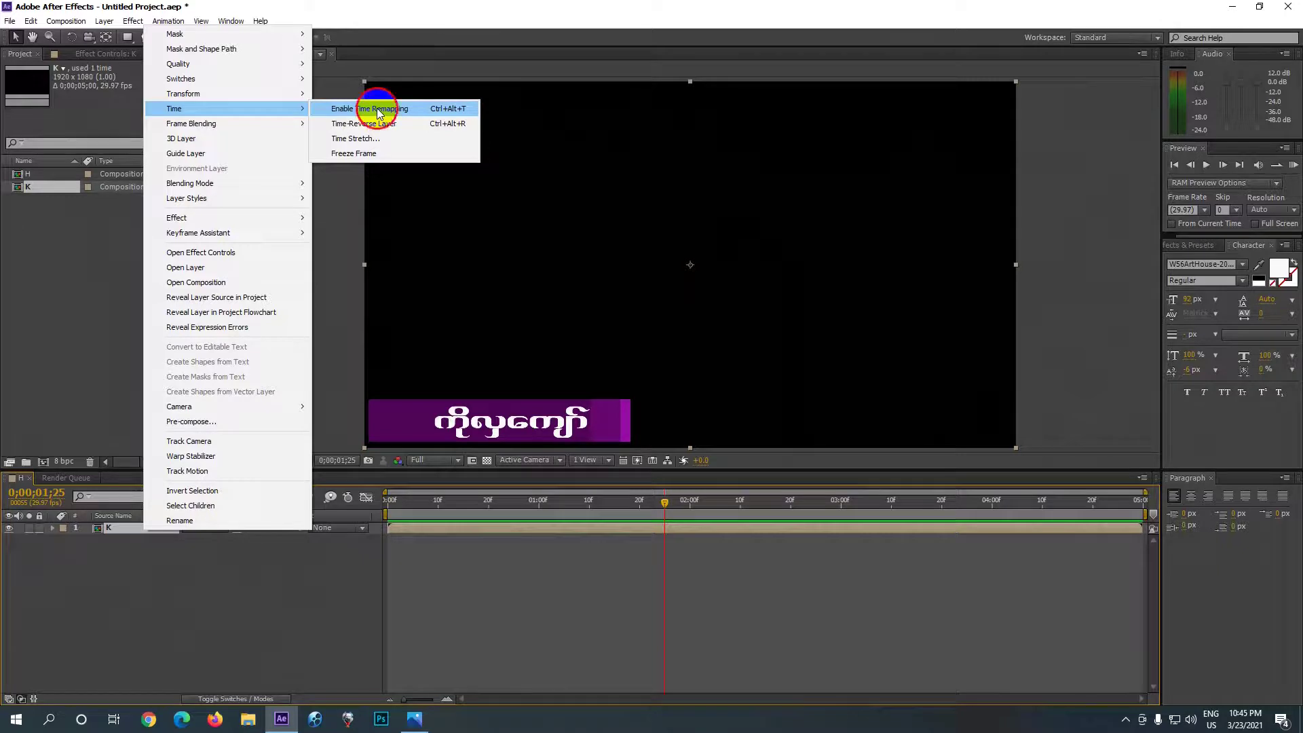
left_click(378, 111)
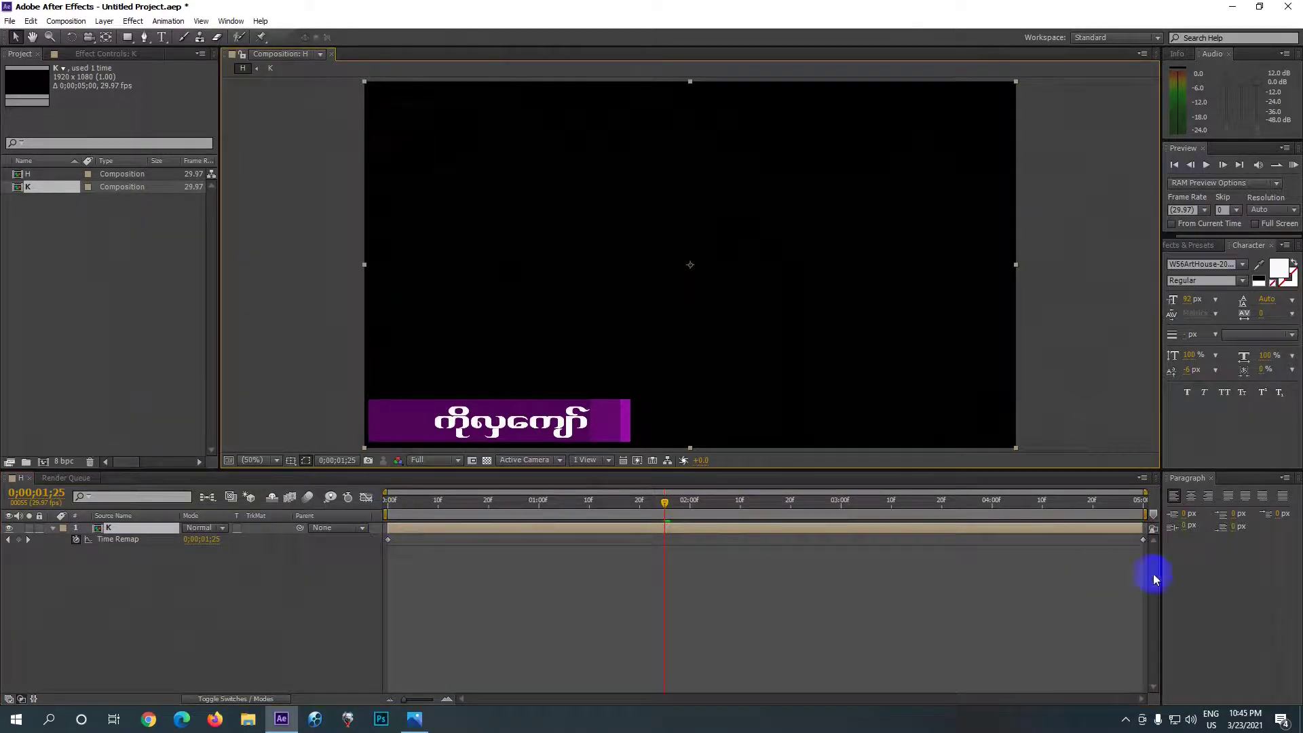
Step: Add a Time Remap keyframe at 0;00;01;20, then move the time to around 0;00;03;08
left_click(666, 507)
left_click_drag(666, 507, 641, 526)
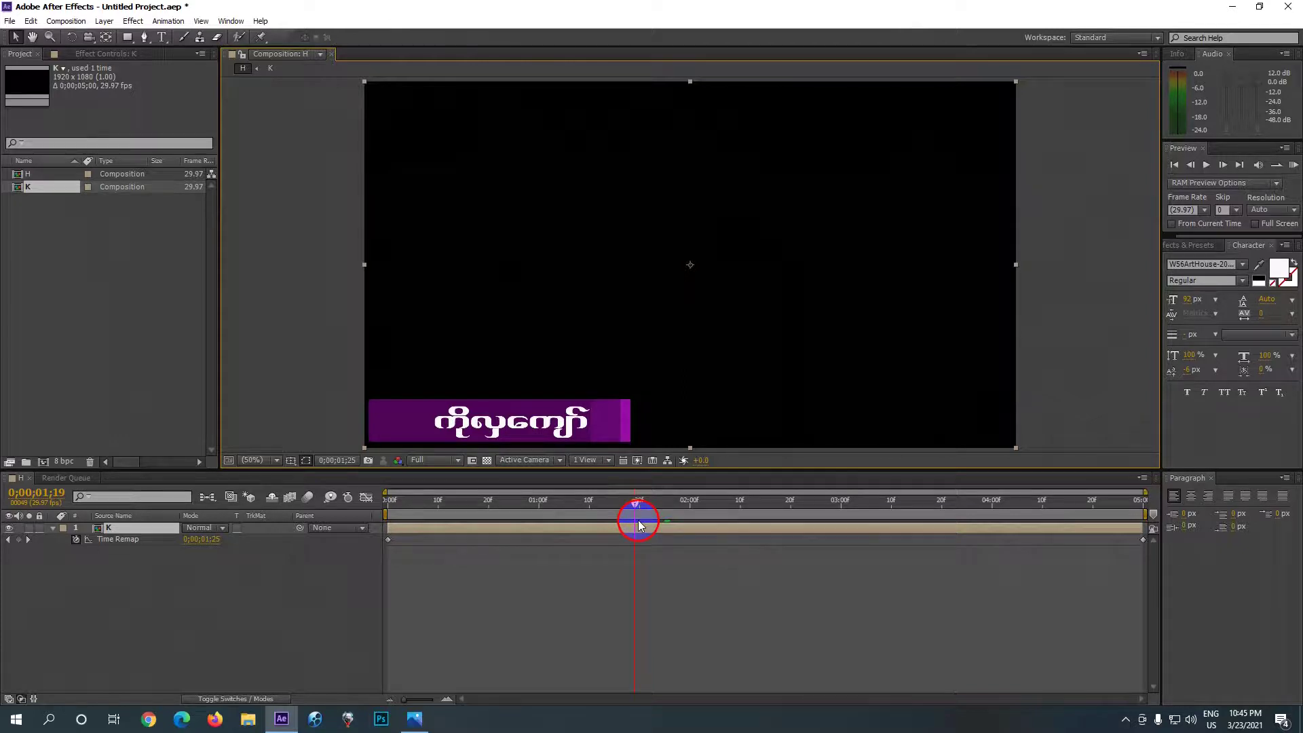
left_click_drag(639, 524, 640, 525)
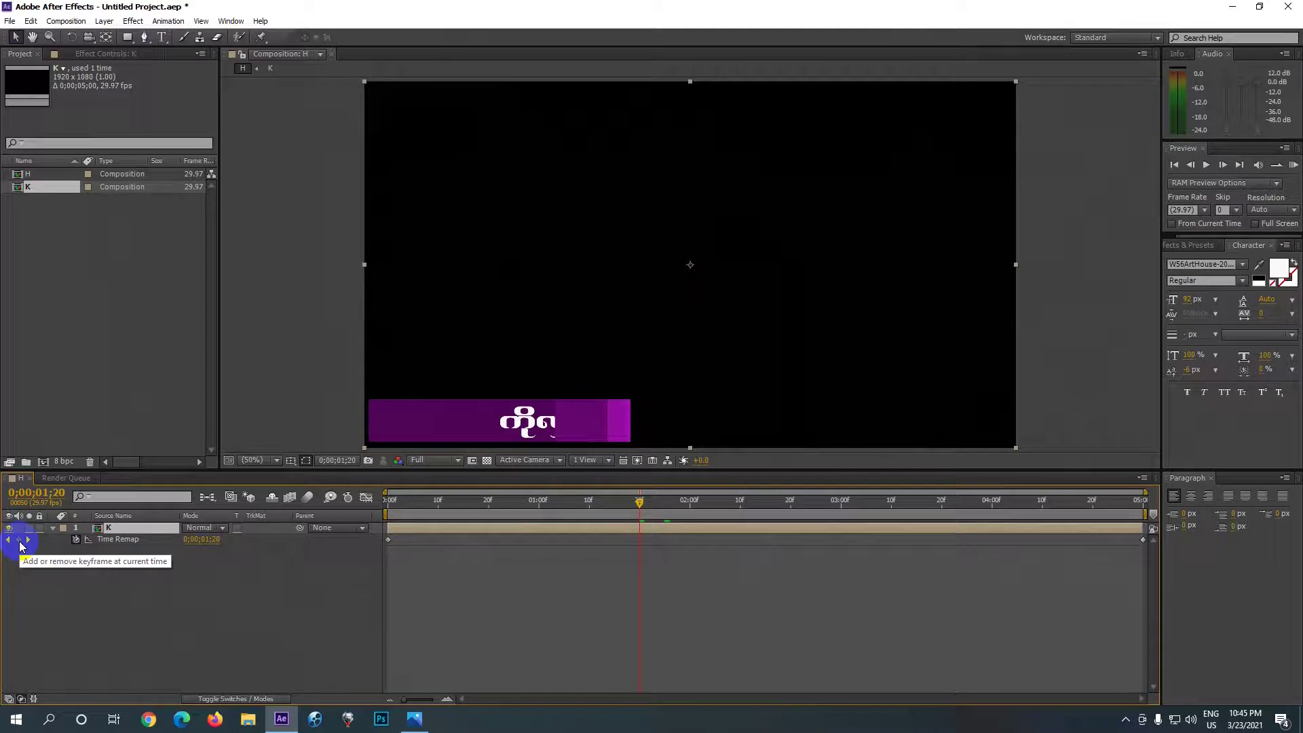
left_click(18, 540)
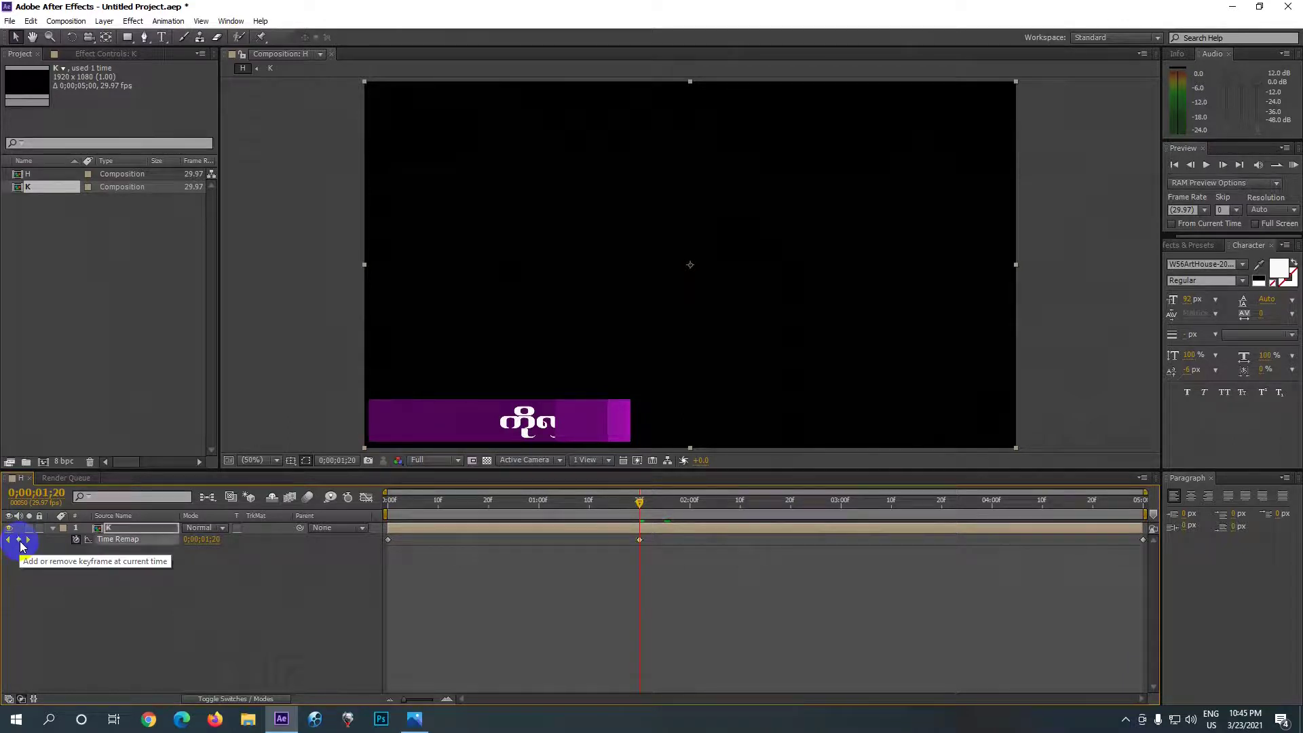
left_click_drag(645, 507, 891, 515)
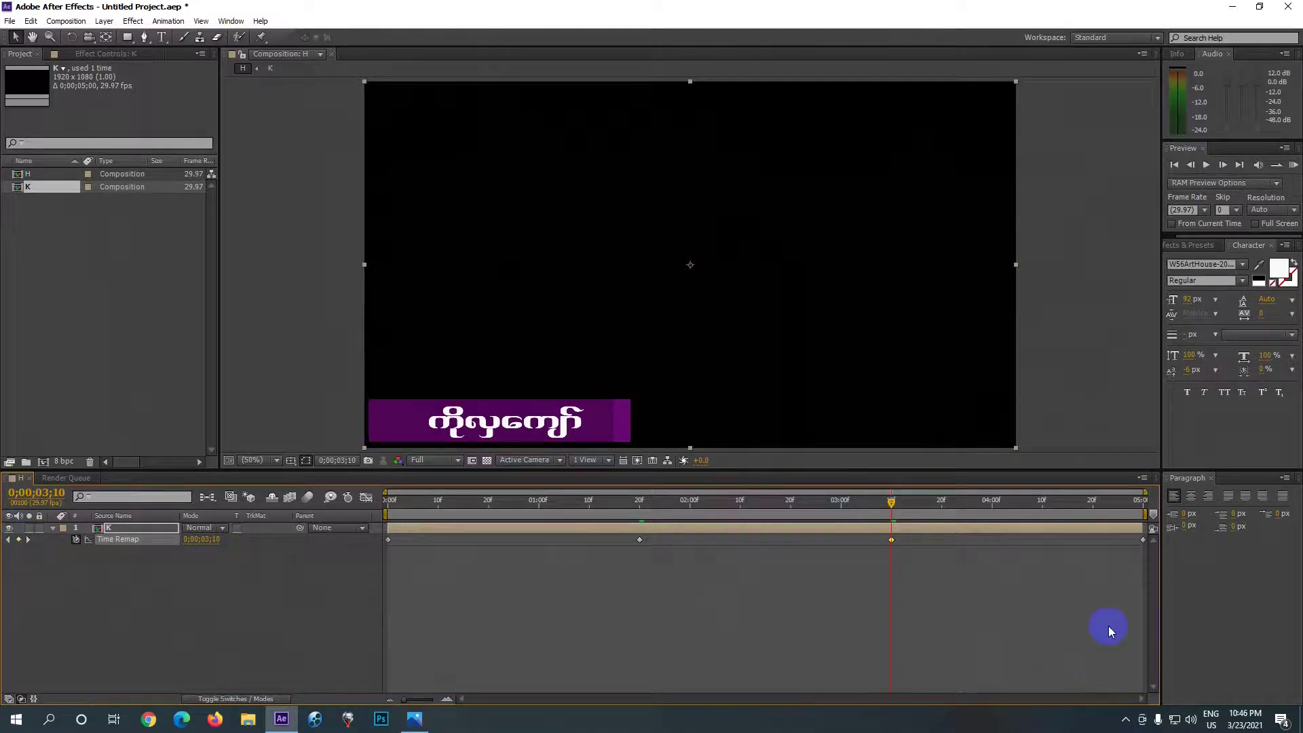
Step: At 0;00;04;29, set K's final Time Remap keyframe to 0;00;00;00 and RAM-preview the result
mouse_move(1144, 545)
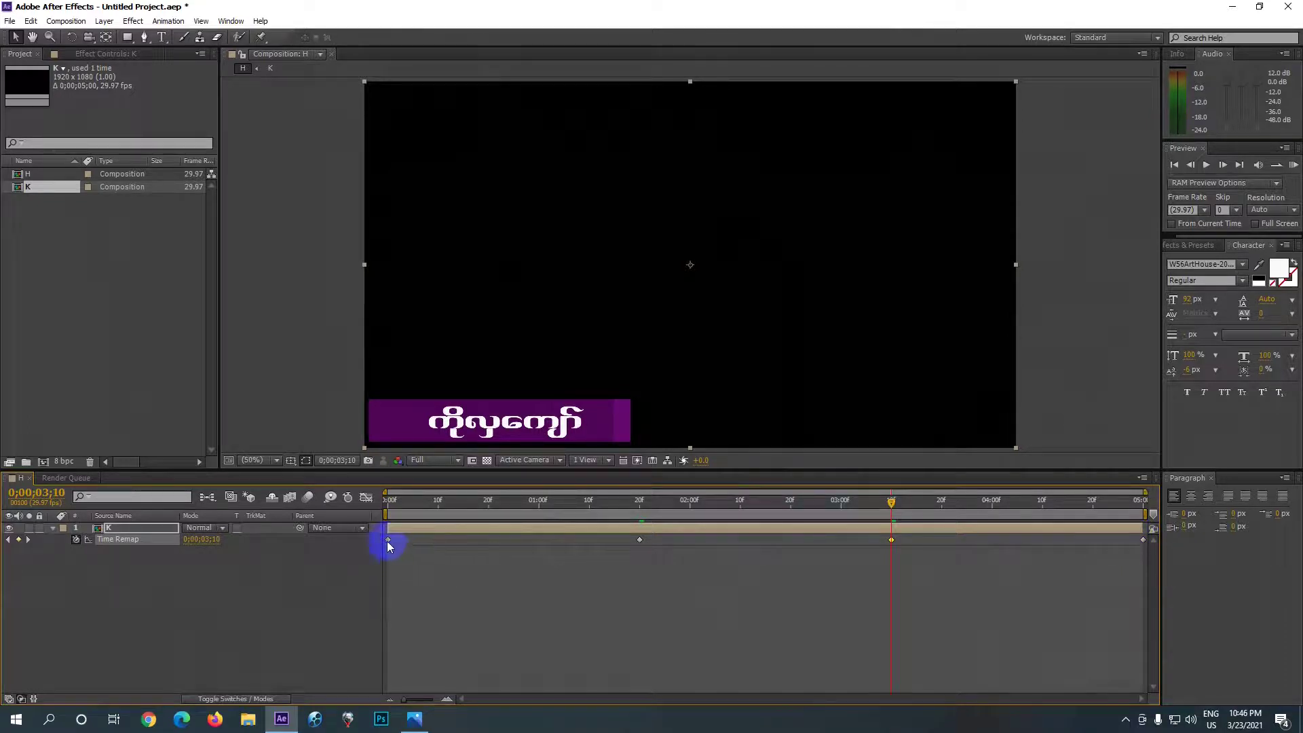
left_click(388, 541)
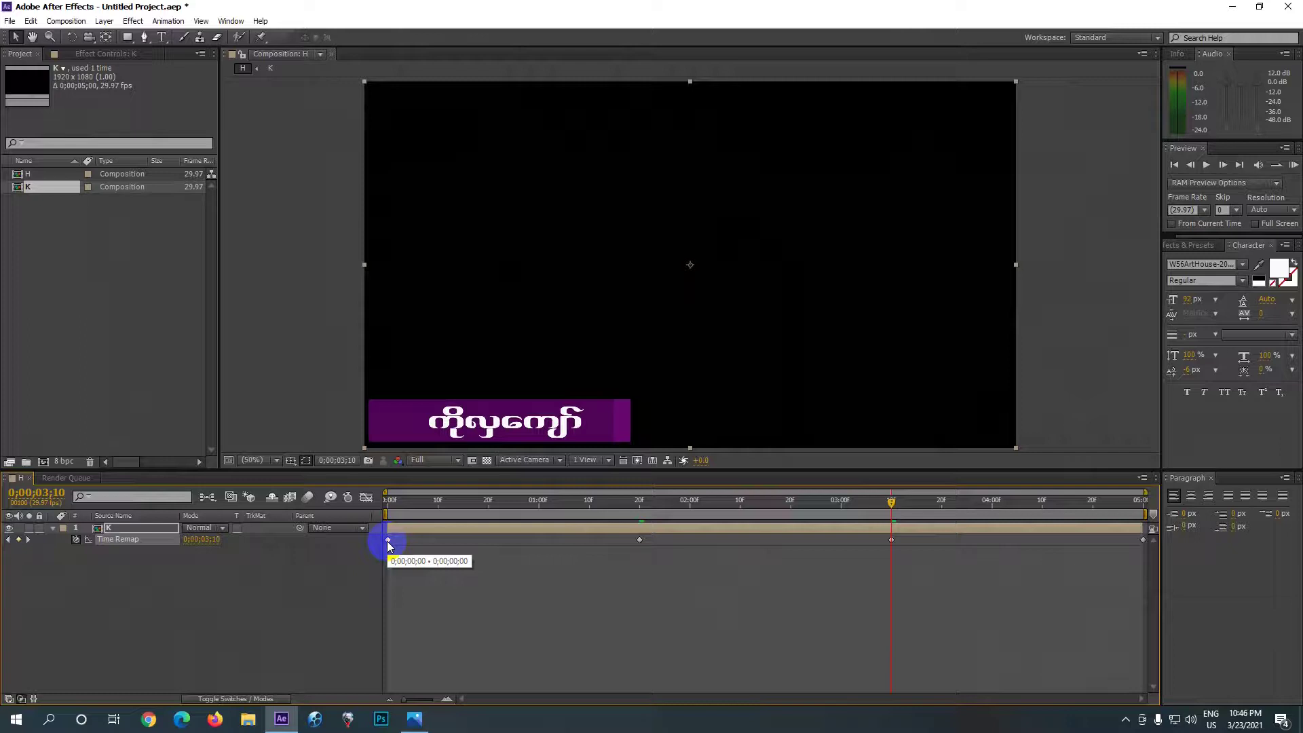
left_click(1145, 542)
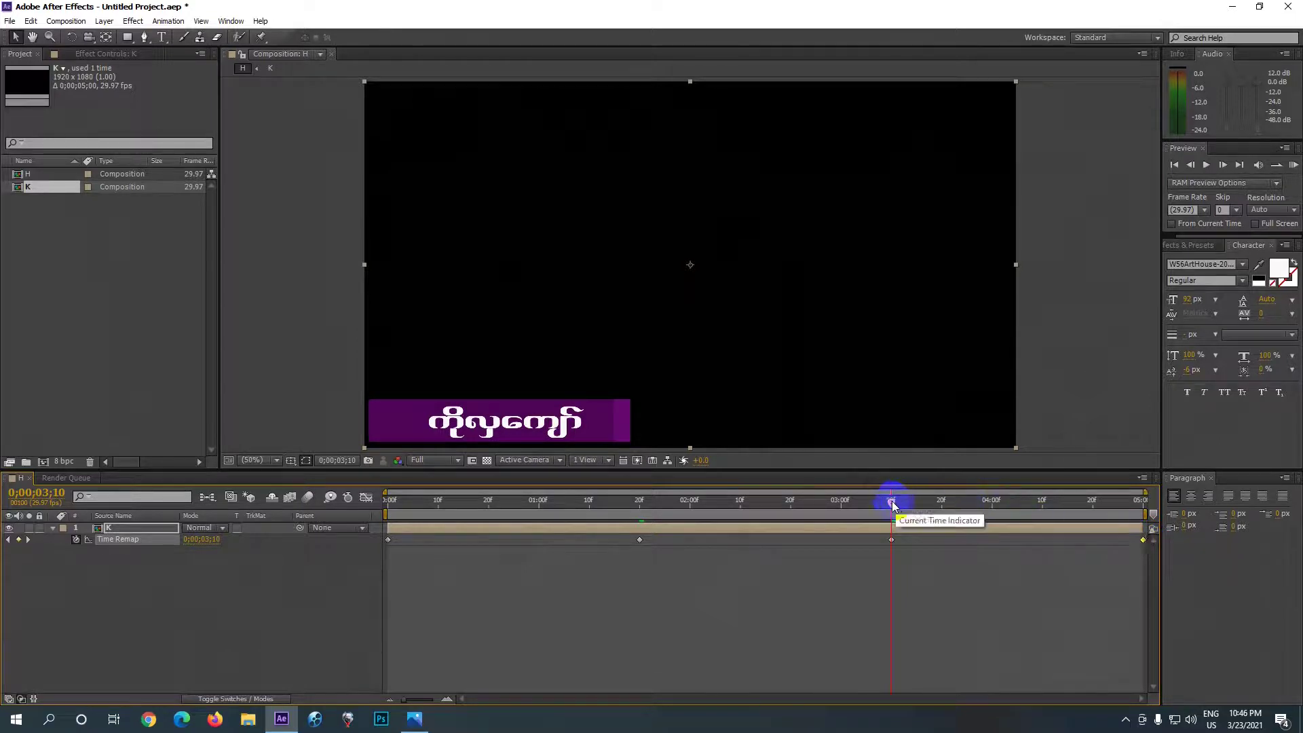
left_click_drag(893, 504, 1154, 523)
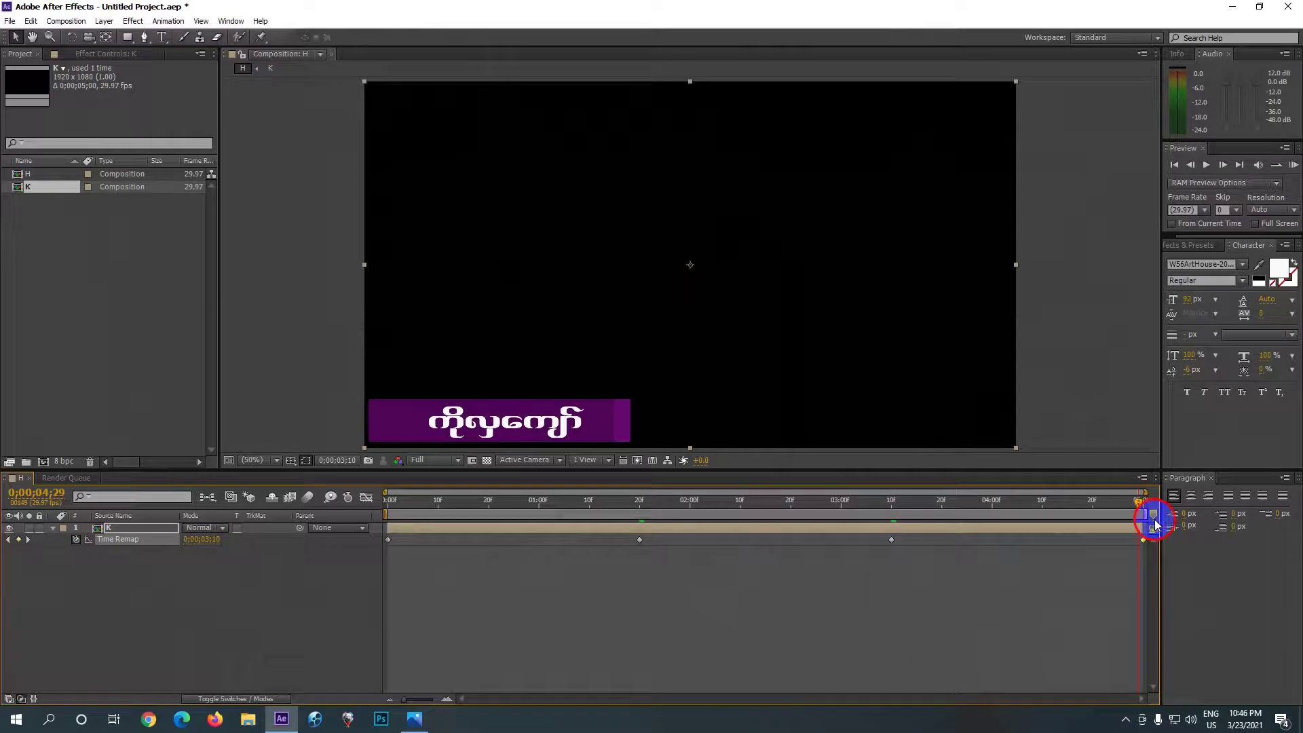
left_click(1146, 501)
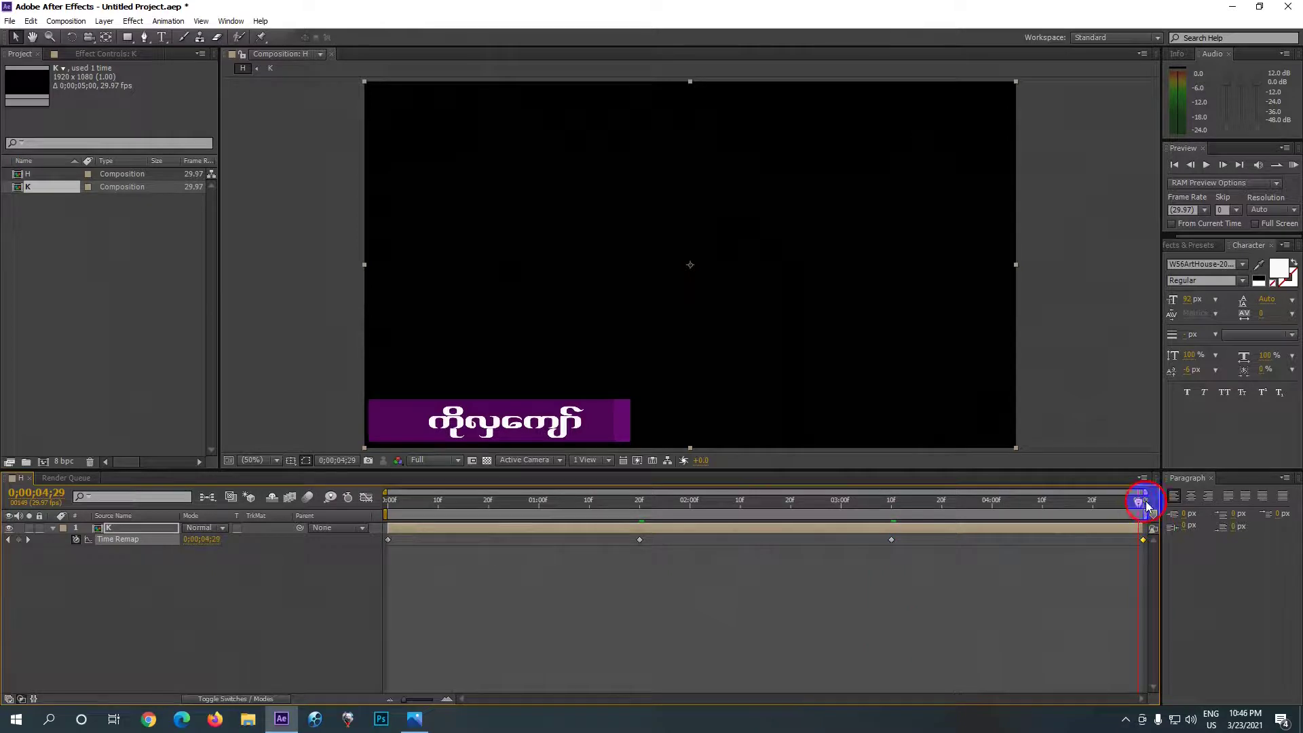
left_click(1146, 544)
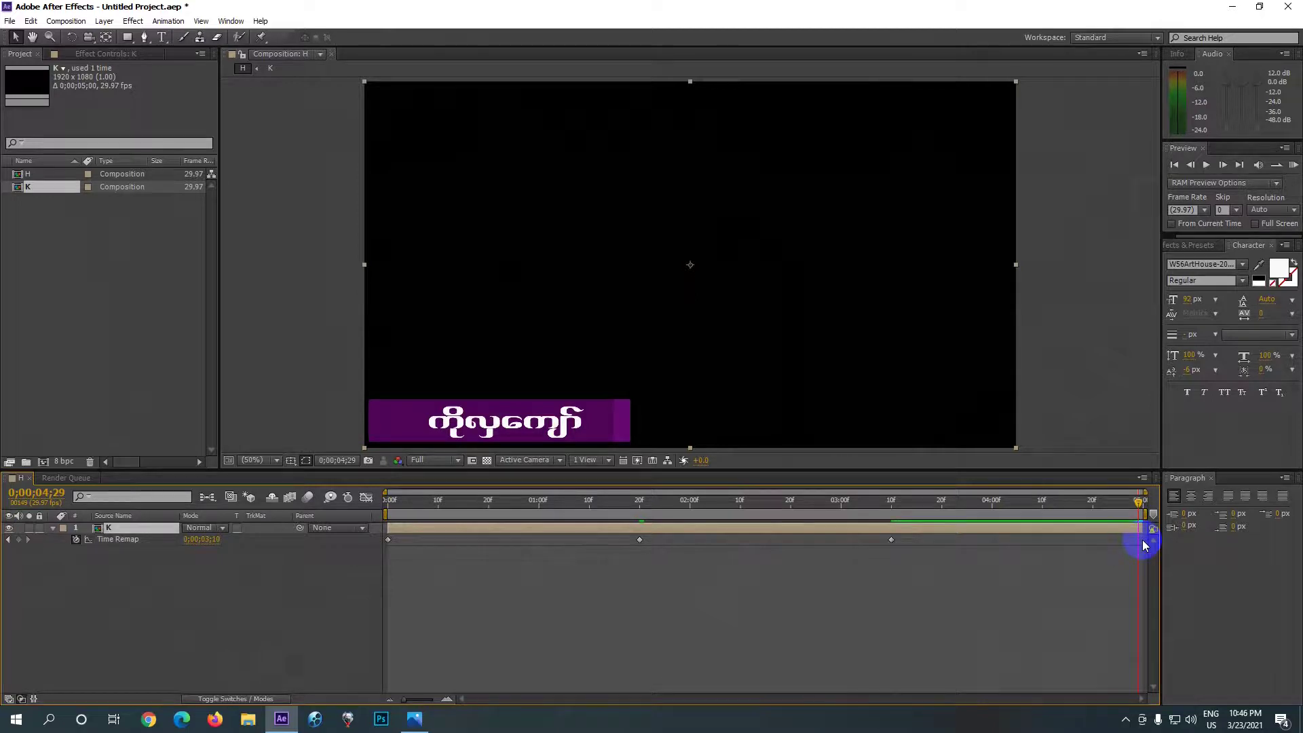
left_click(1144, 543)
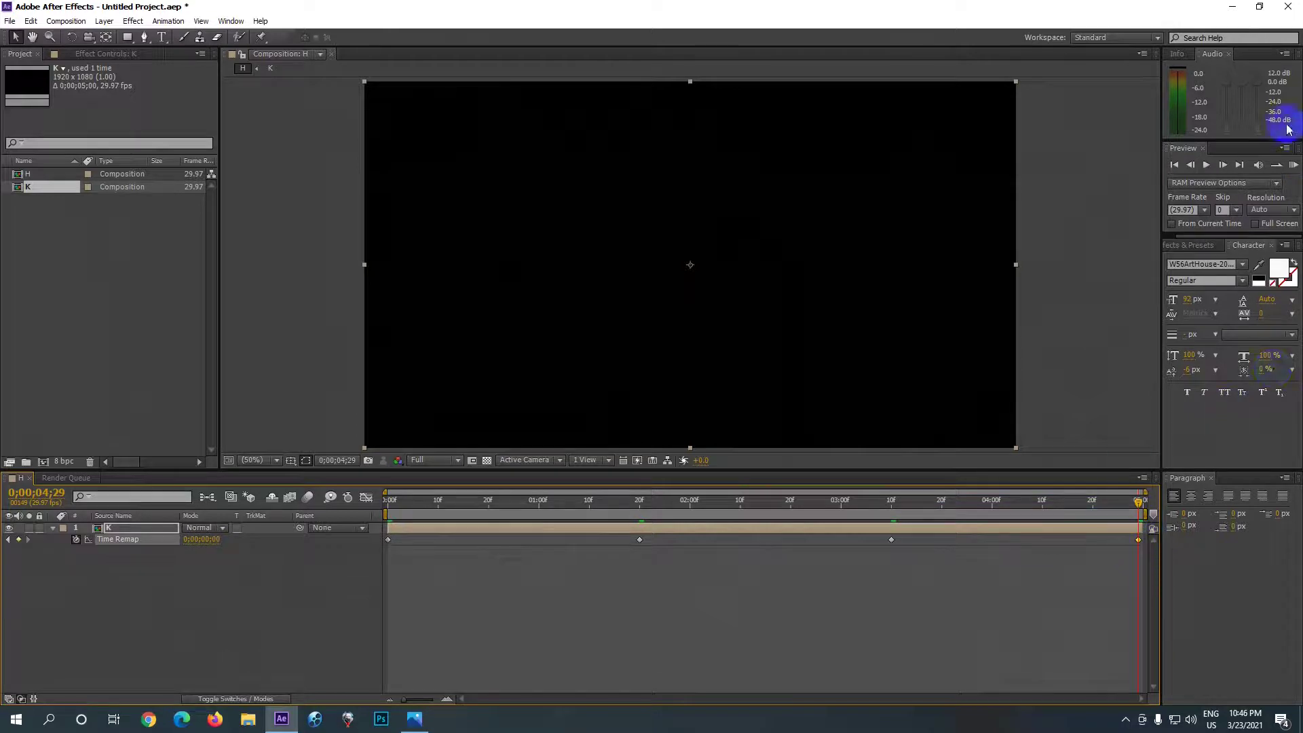
left_click(1294, 164)
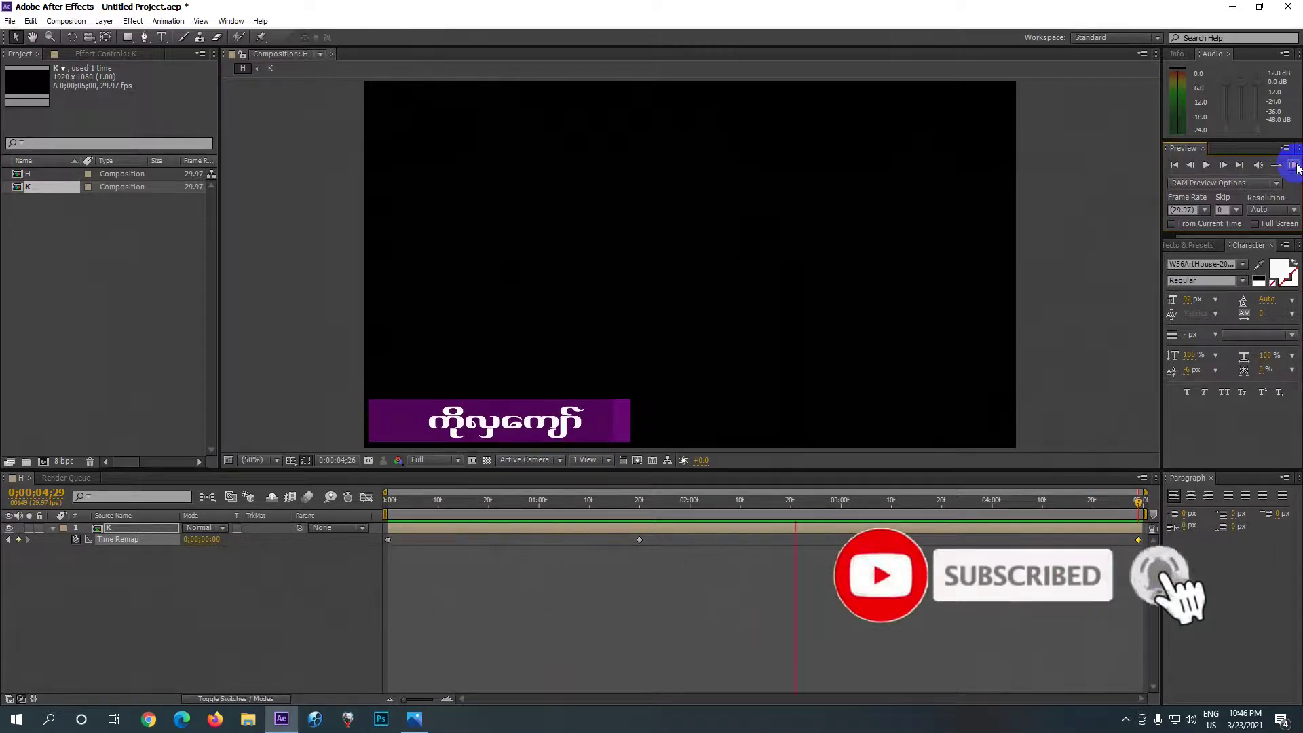
left_click(1294, 165)
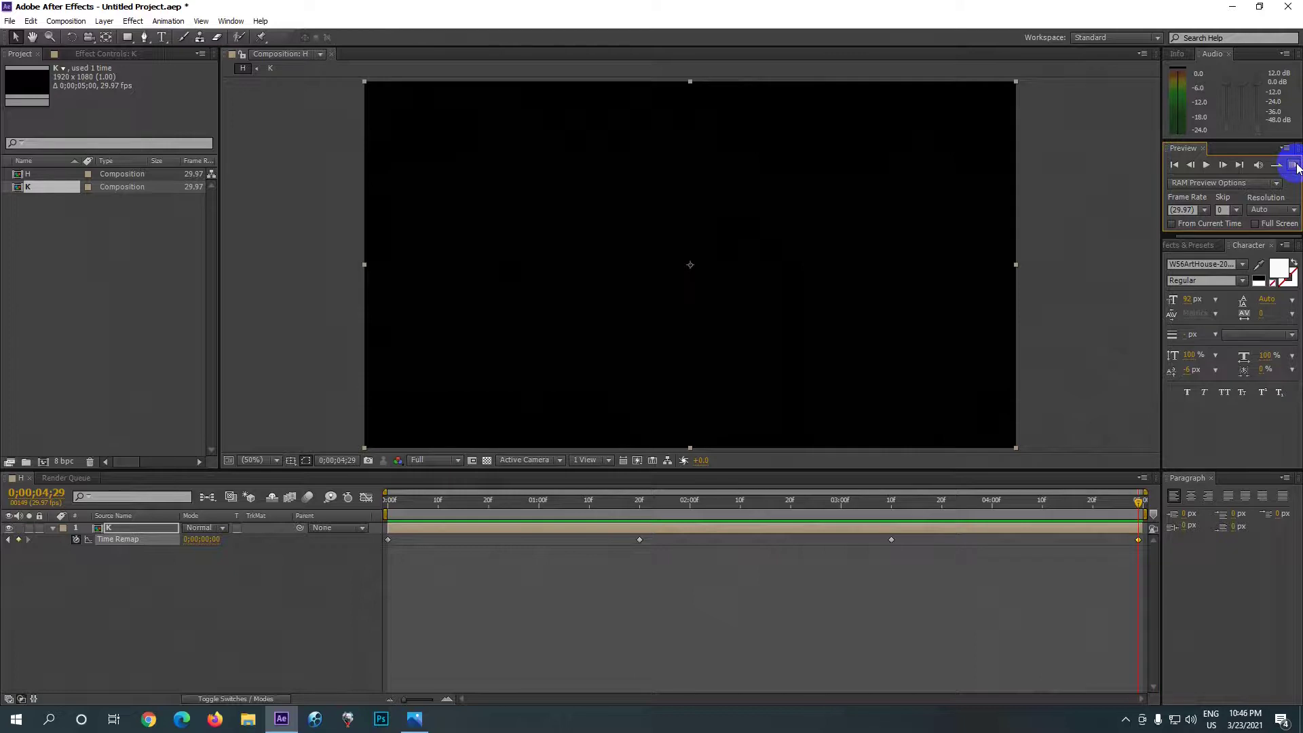
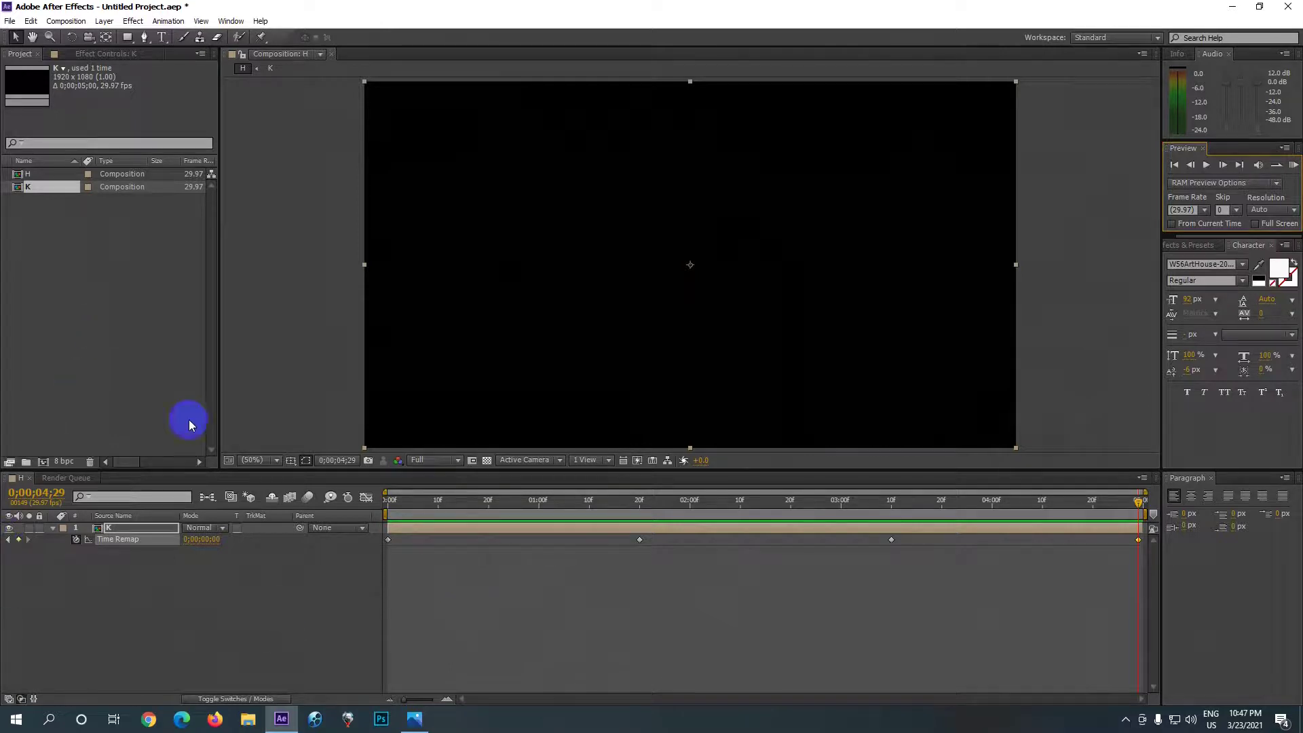
Step: Duplicate composition K in the Project panel to create K 2
left_click(421, 530)
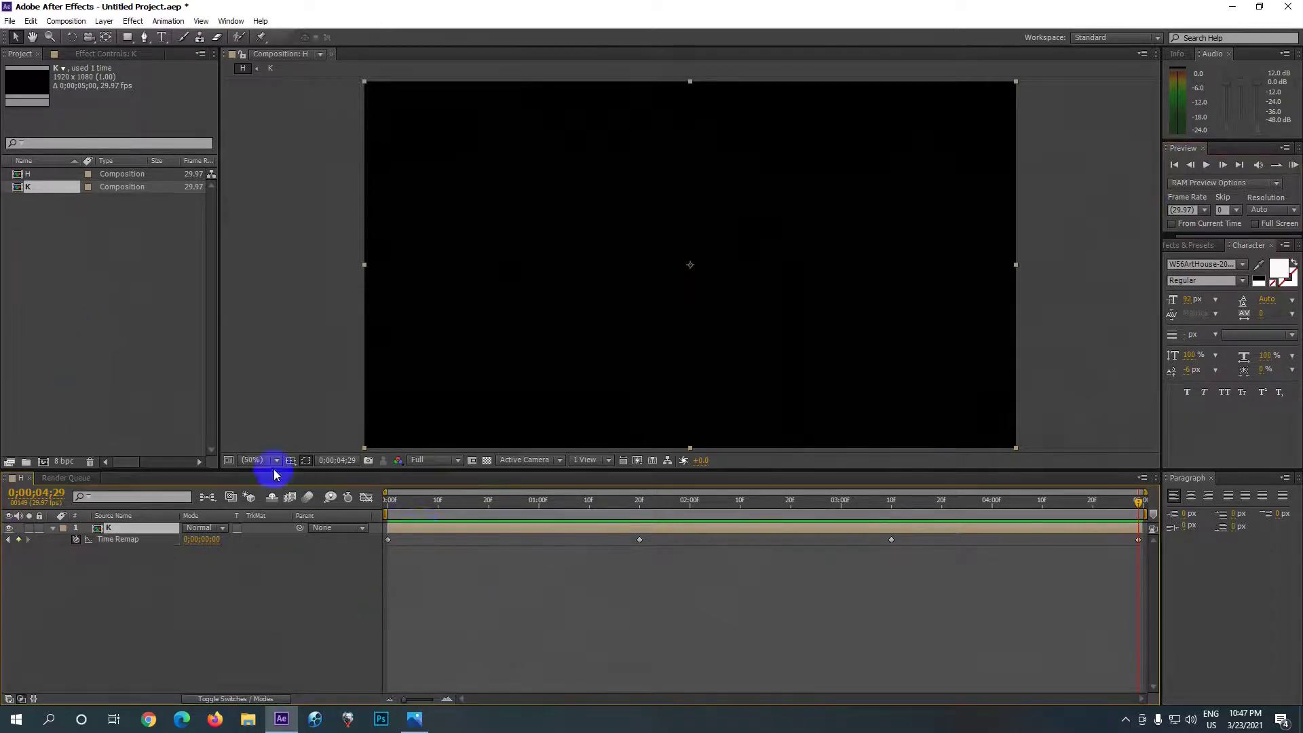
left_click(77, 185)
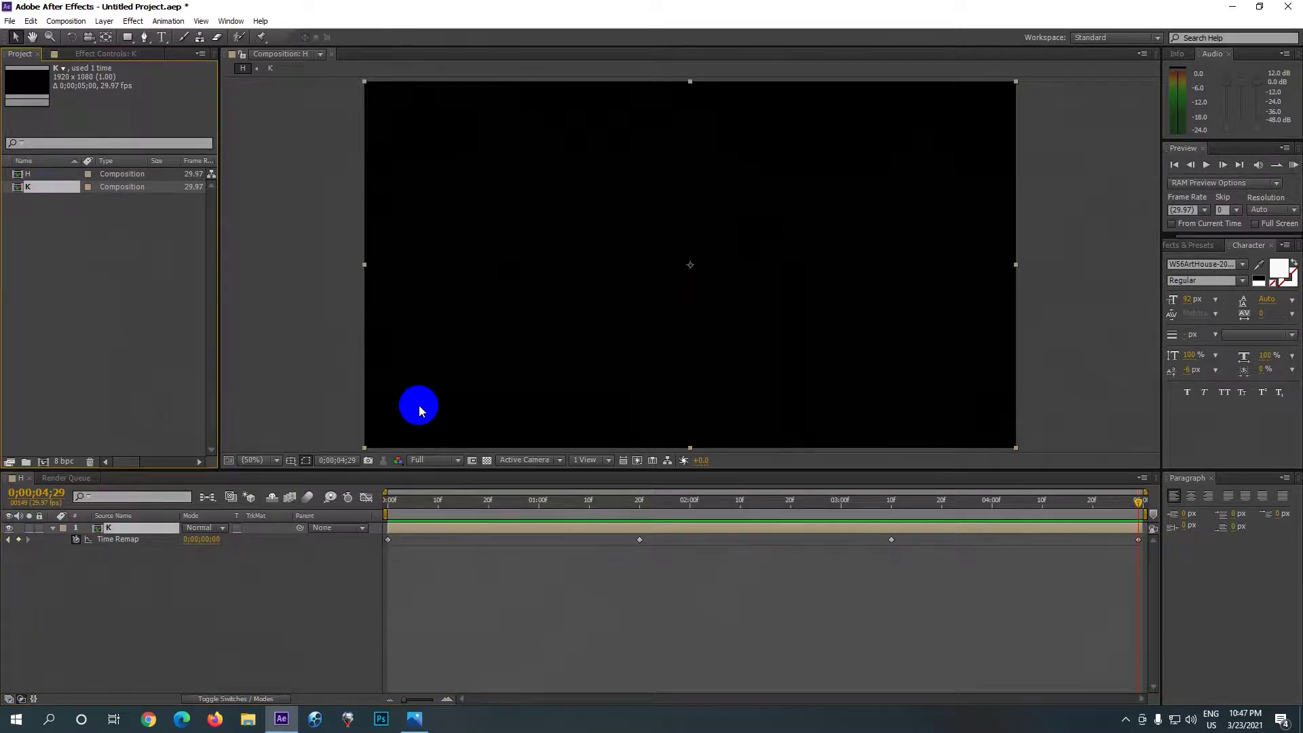
left_click(42, 190)
key("ctrl+d")
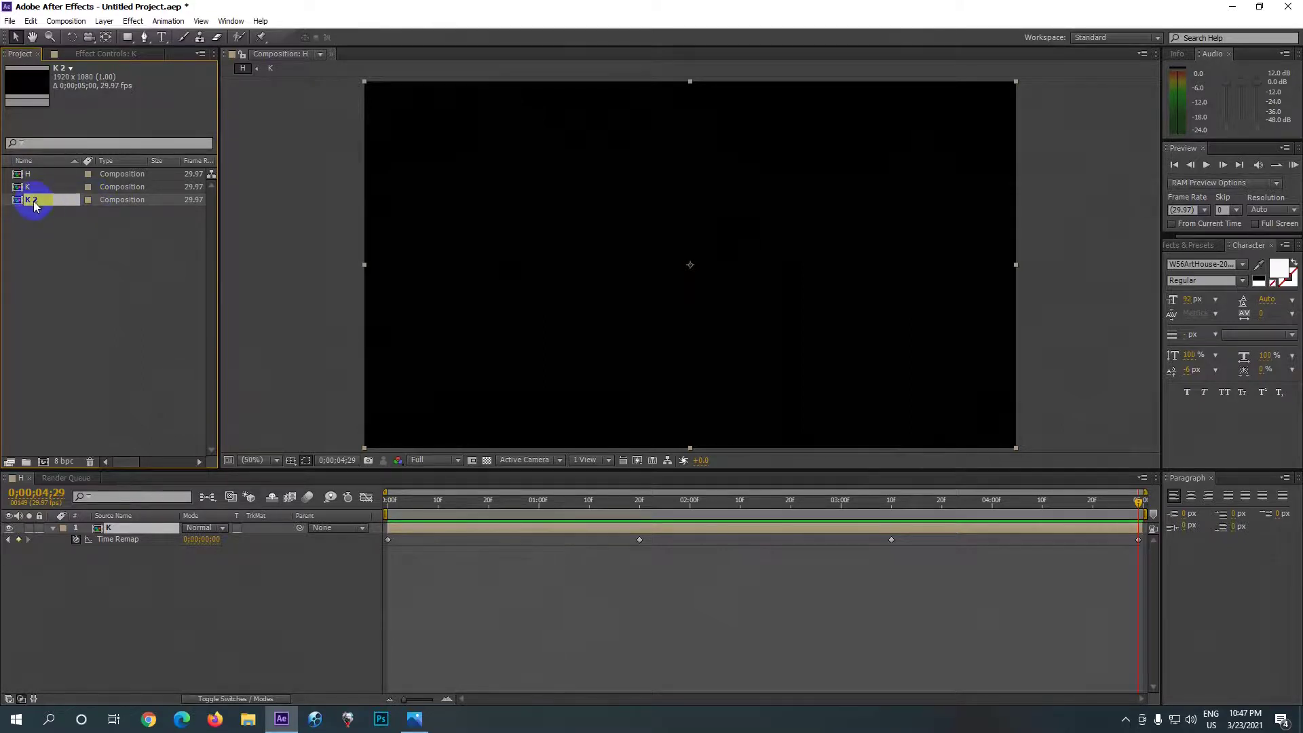
Step: Place K 2 above K in composition H, starting later and nudged up, then preview
left_click_drag(42, 204, 103, 524)
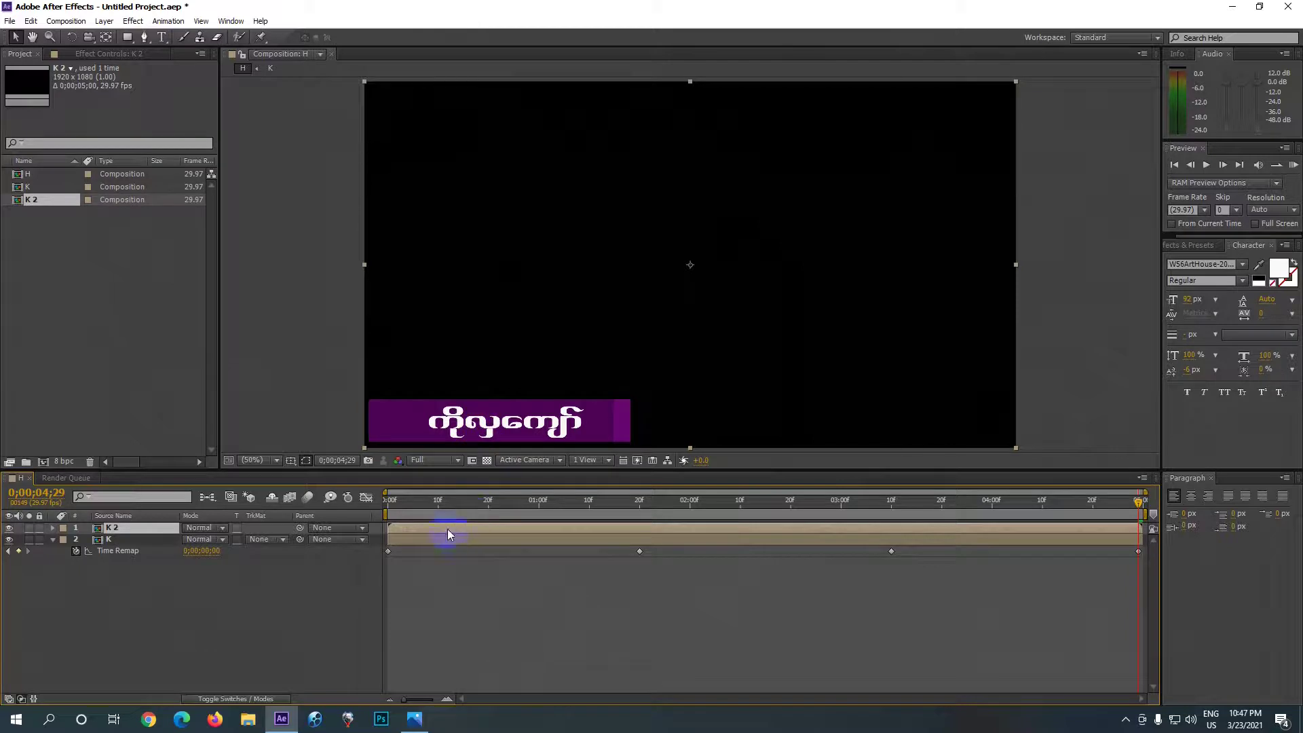
left_click_drag(447, 528, 505, 536)
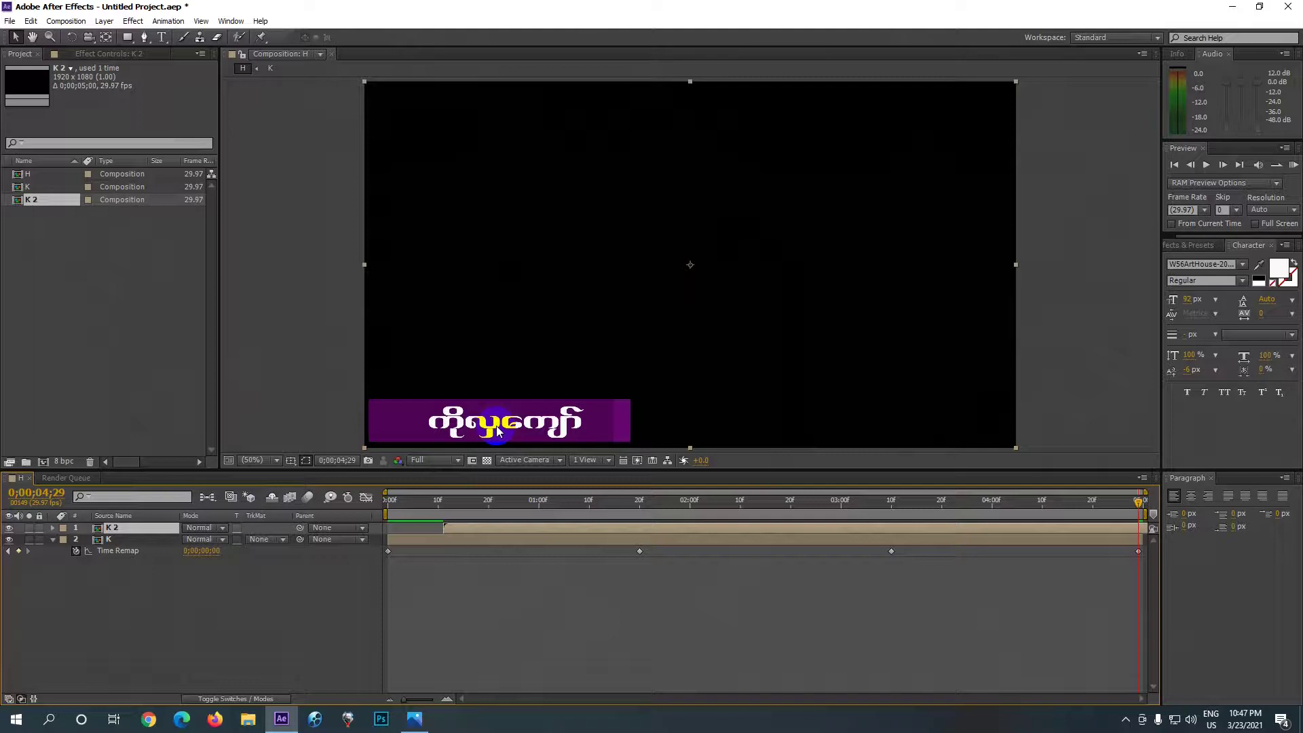
key("shift+Up")
key("shift+Up")
key("shift+Up")
key("shift+Up")
key("shift+Up")
key("shift+Up")
key("shift+Up")
key("shift+Up")
key("shift+Up")
key("shift+Up")
left_click(1296, 163)
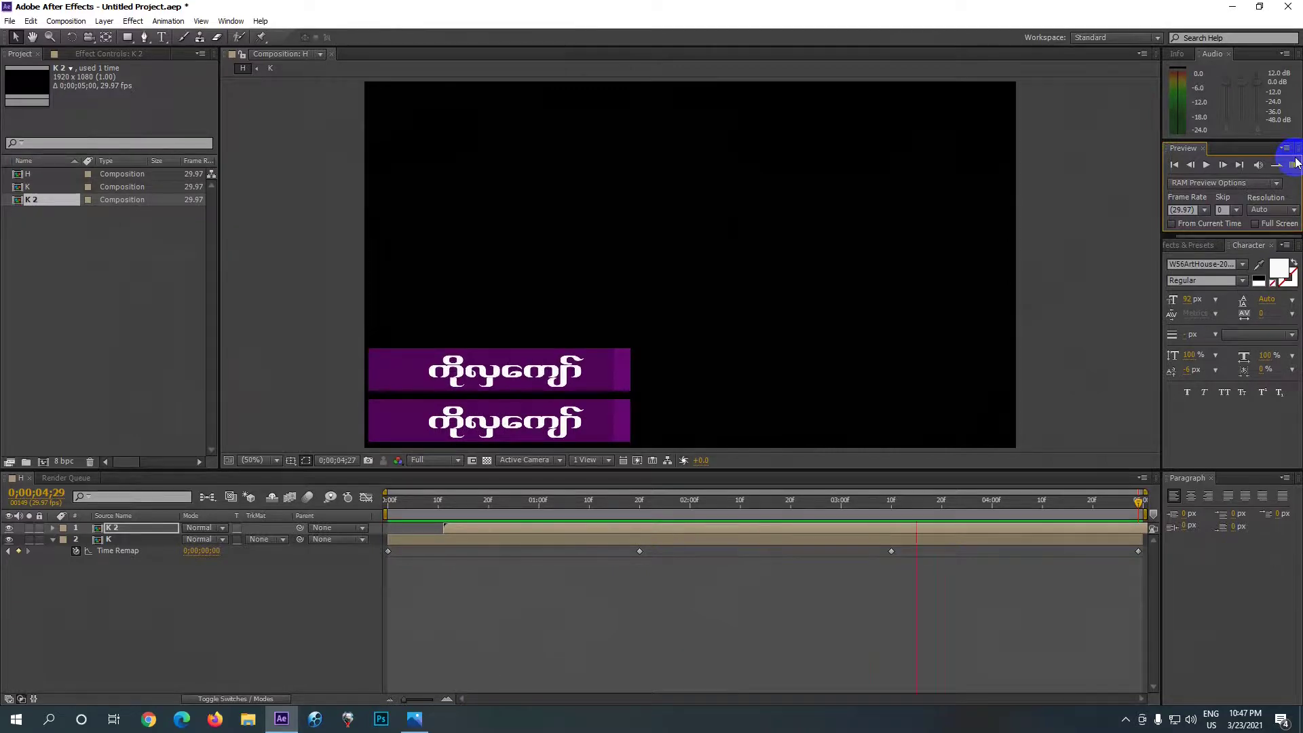
Step: Preview composition H's staggered title animation
left_click(1295, 167)
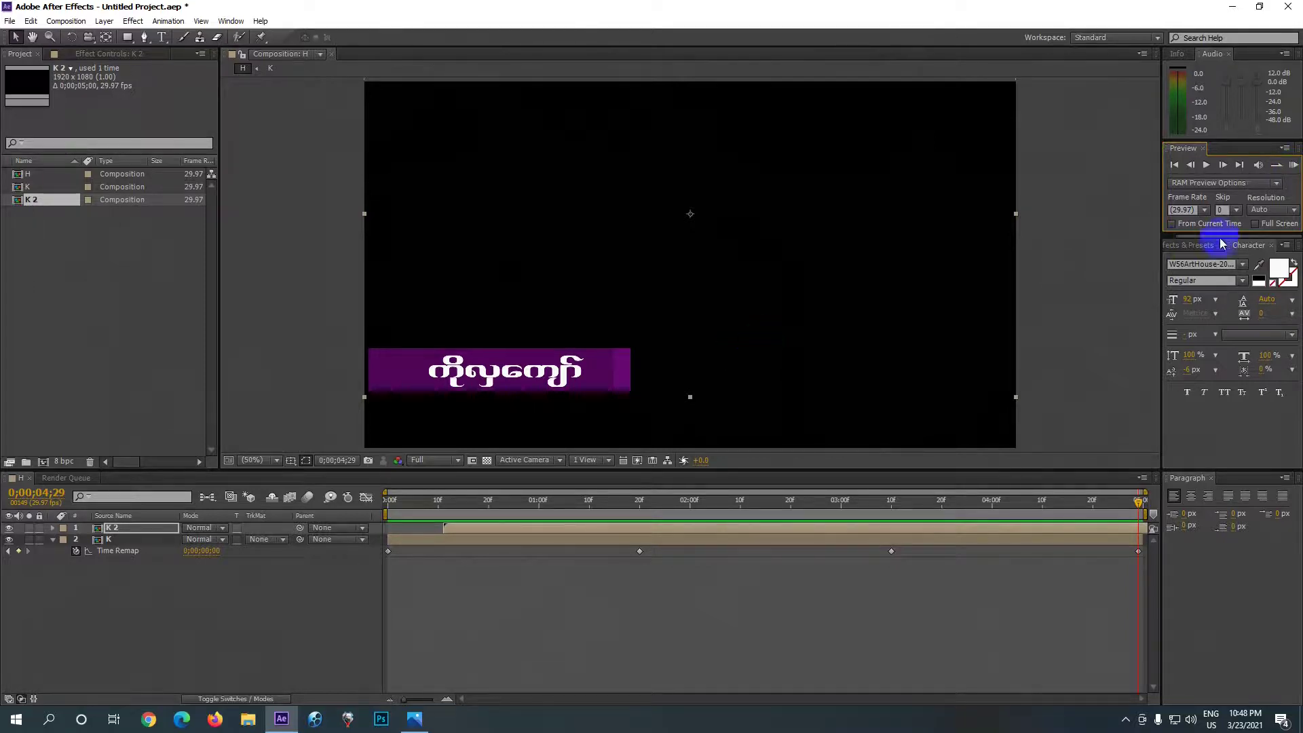
left_click(1294, 165)
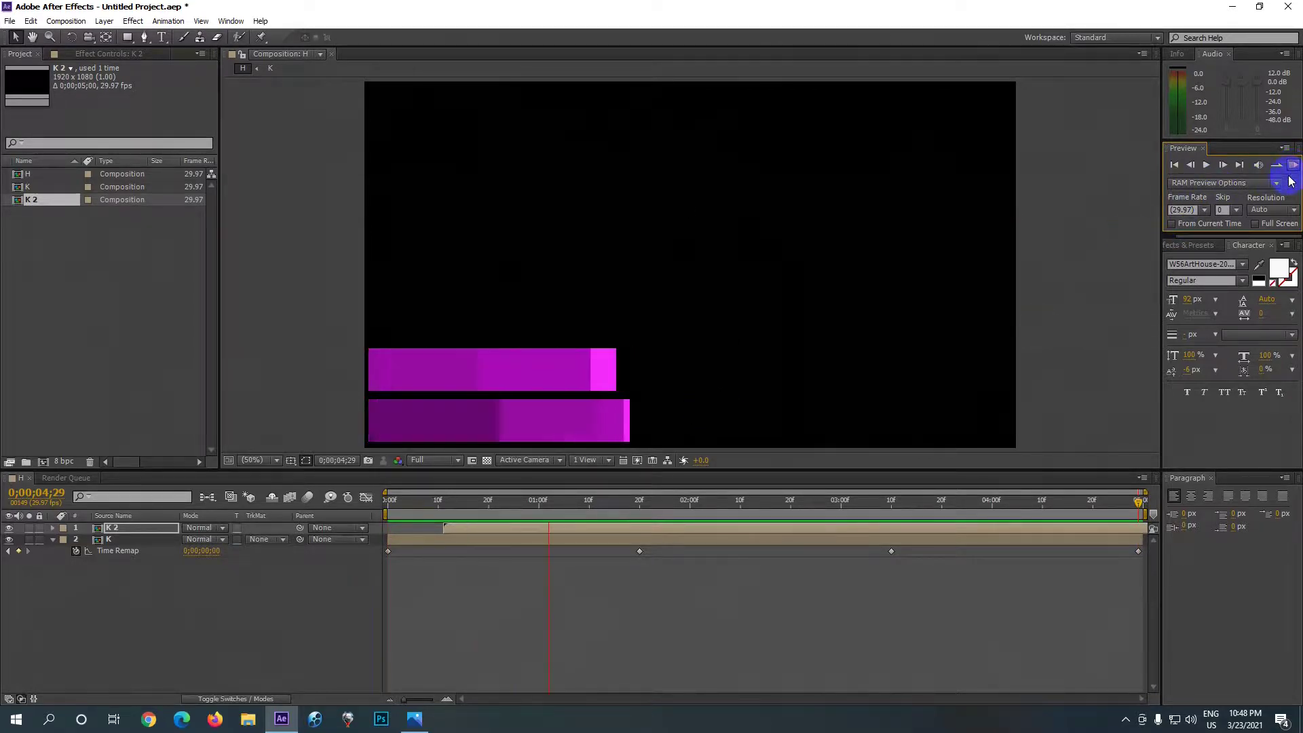
left_click(542, 526)
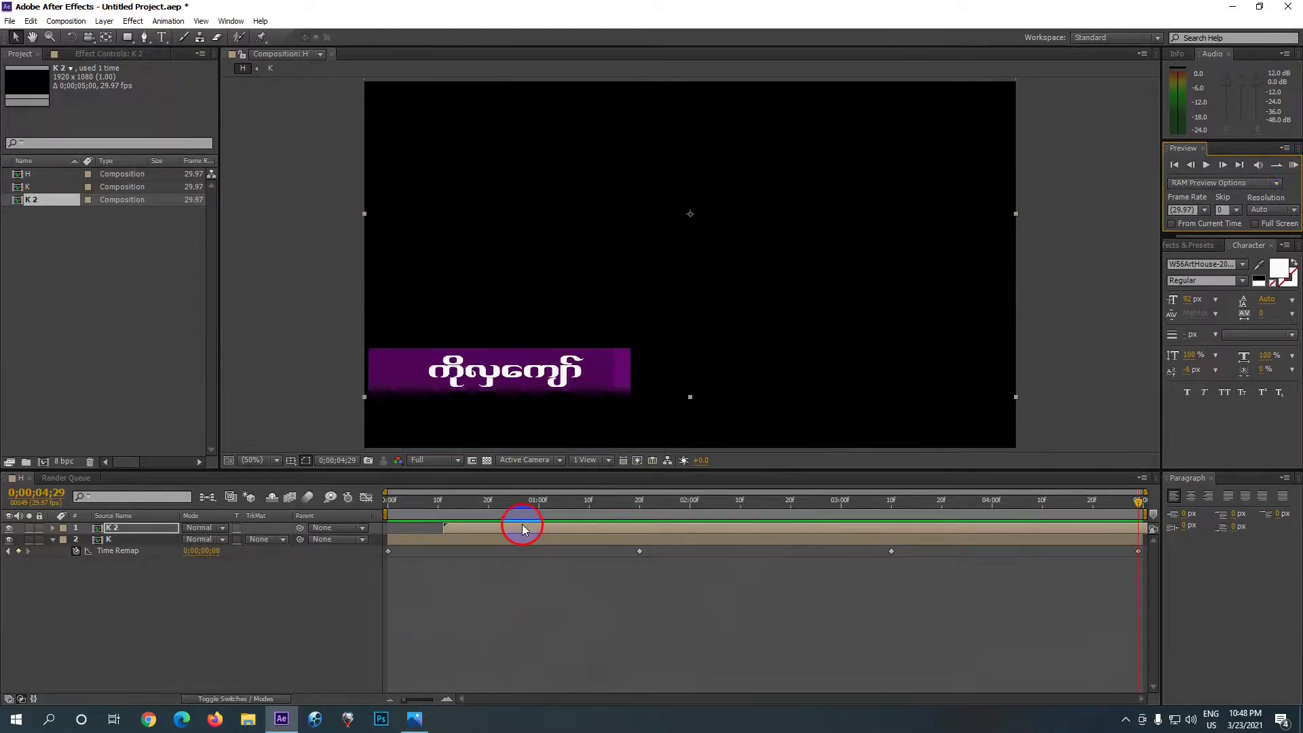
Step: Inspect the K 2 precomp, return to composition H and preview it again
double_click(585, 533)
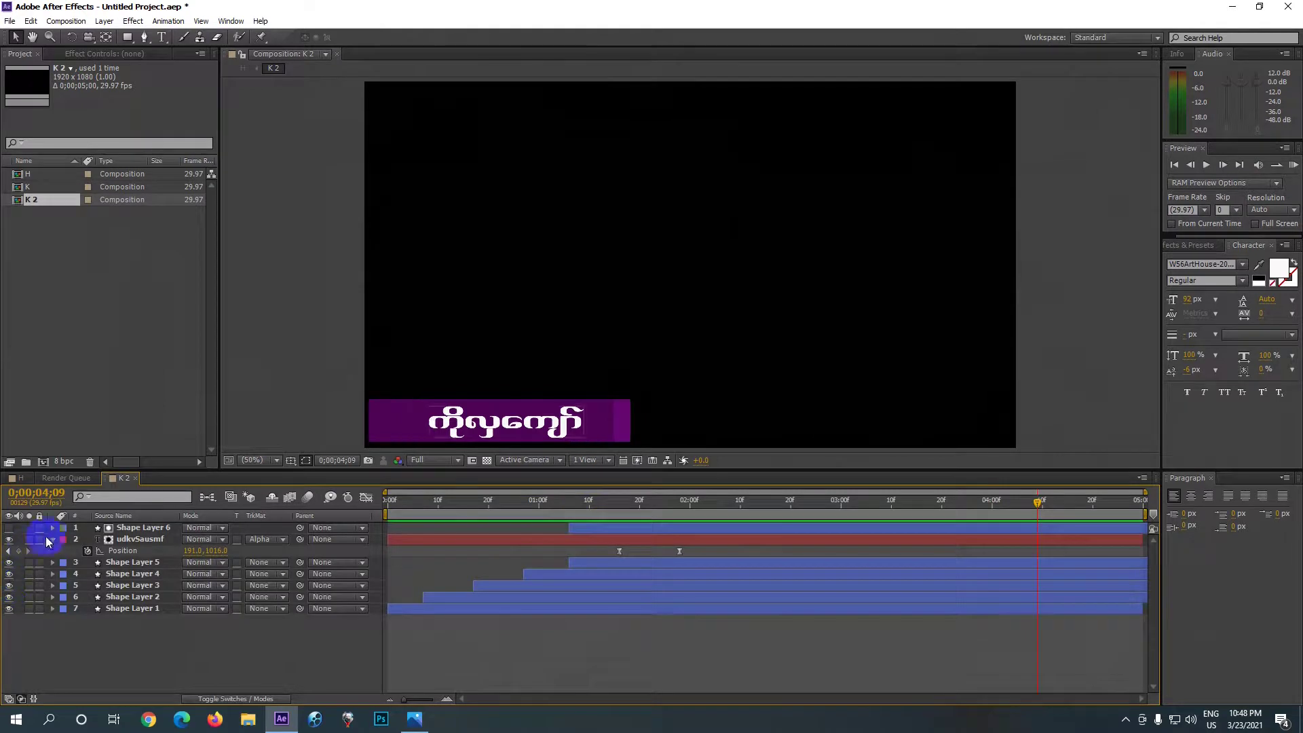
left_click(135, 478)
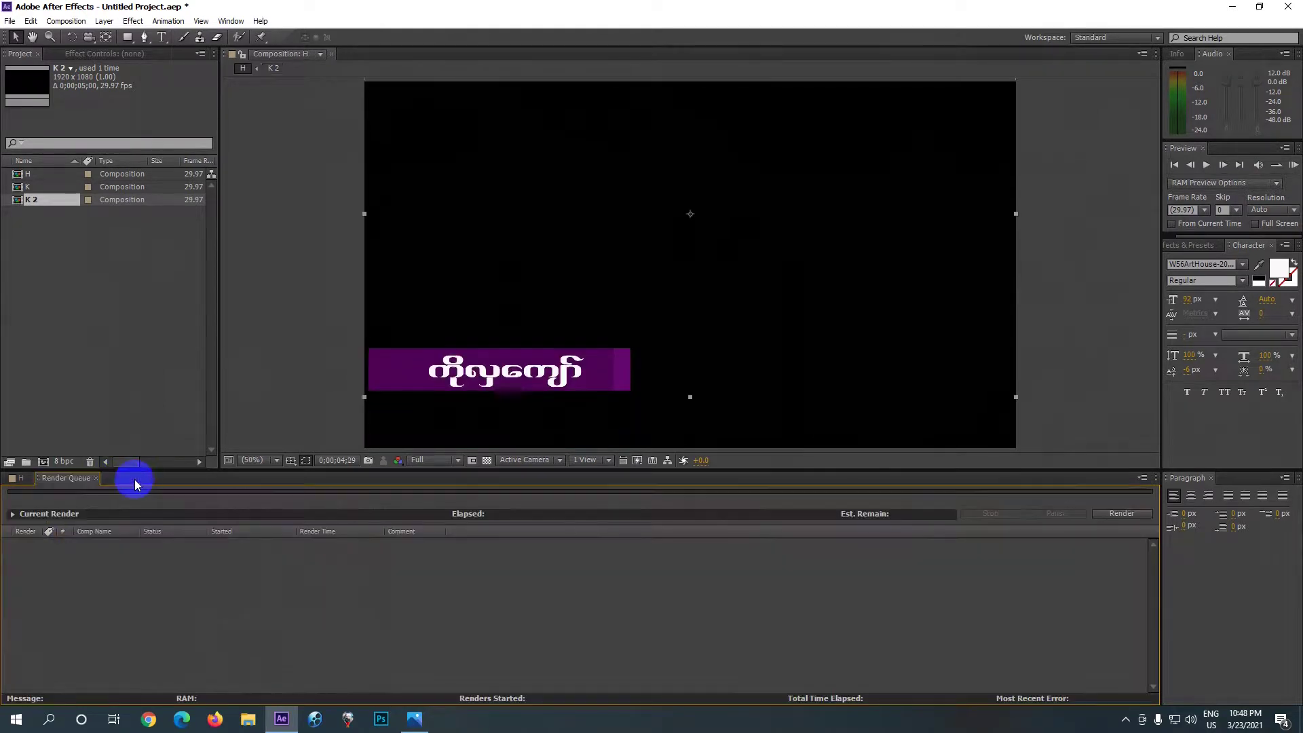
left_click(20, 478)
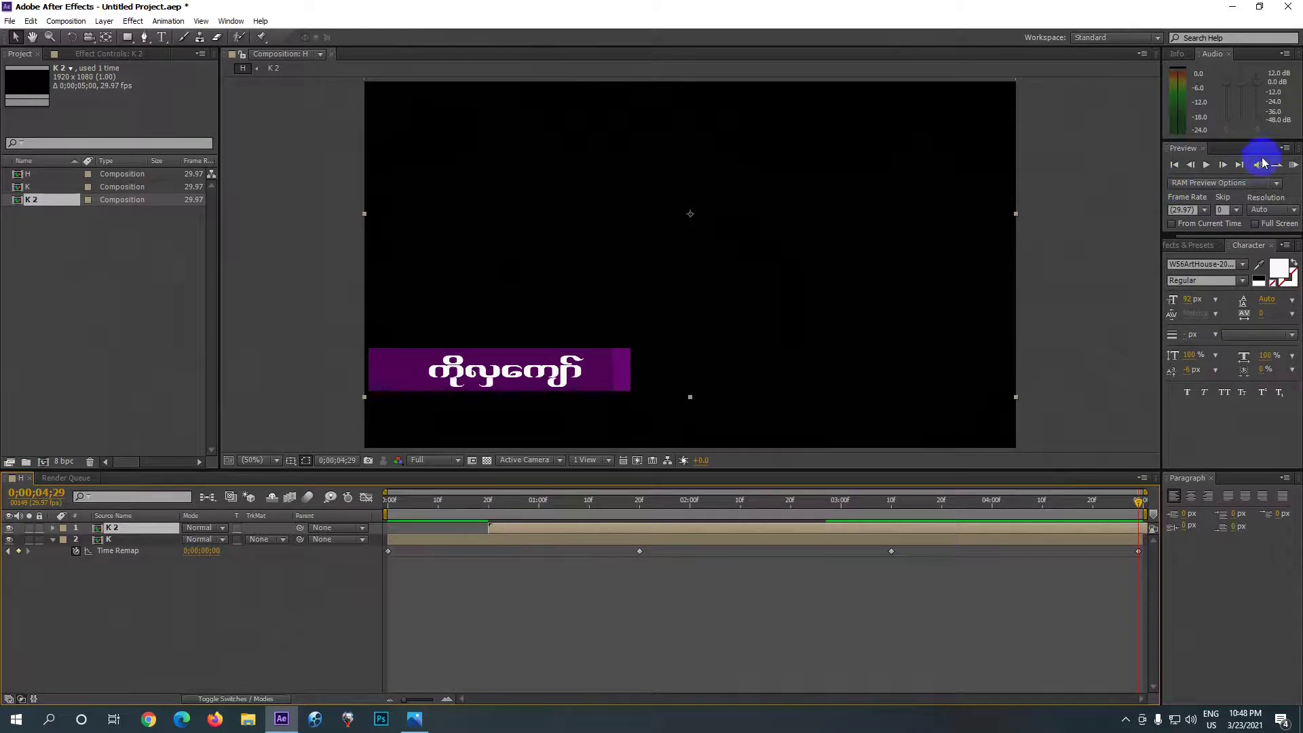
left_click(1294, 165)
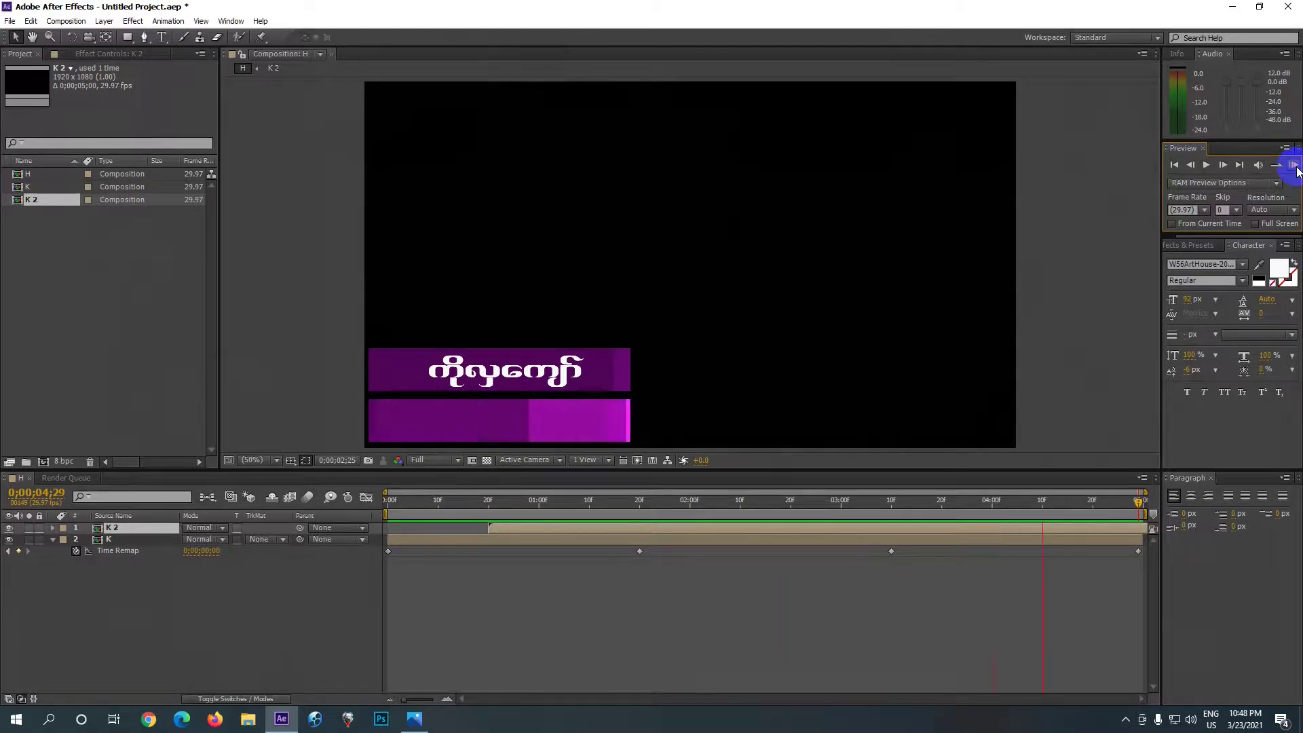
left_click(1294, 165)
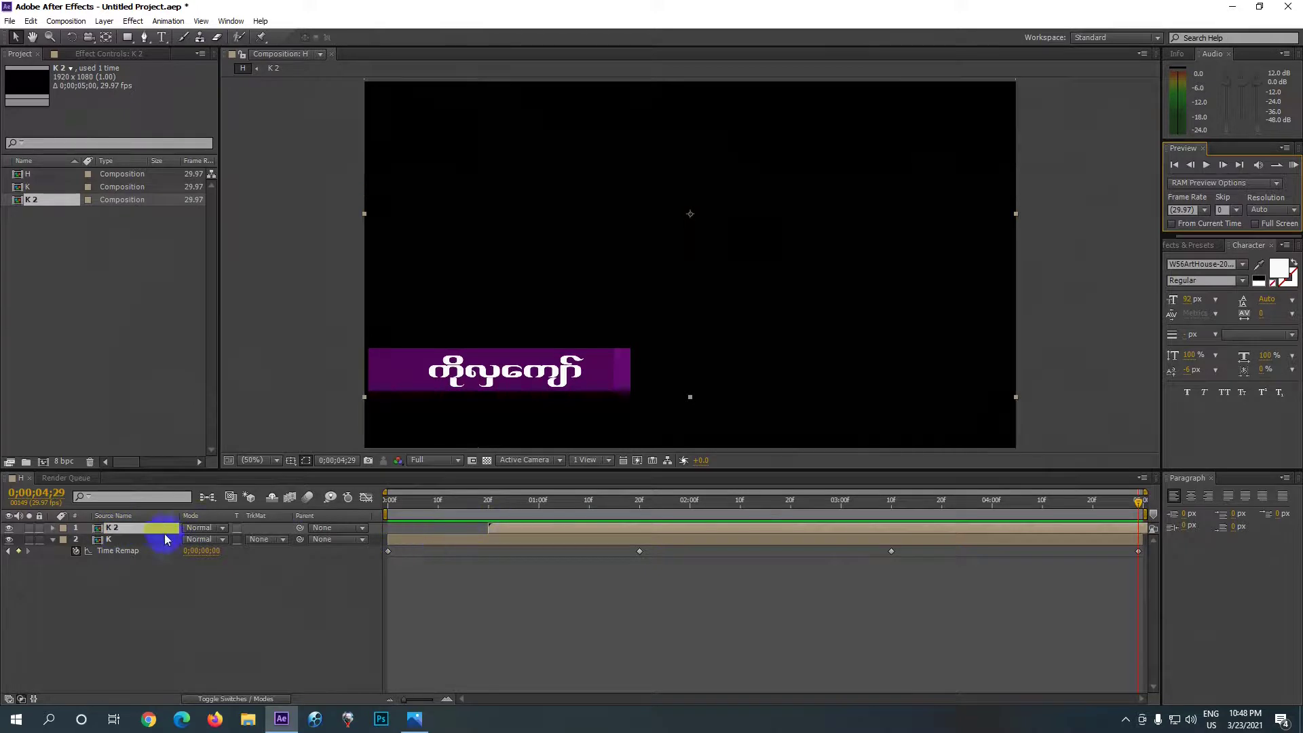
Step: Replace K 2's title text with the Burmese name 'သရုပ်ဆောင်' and return to composition H
double_click(157, 530)
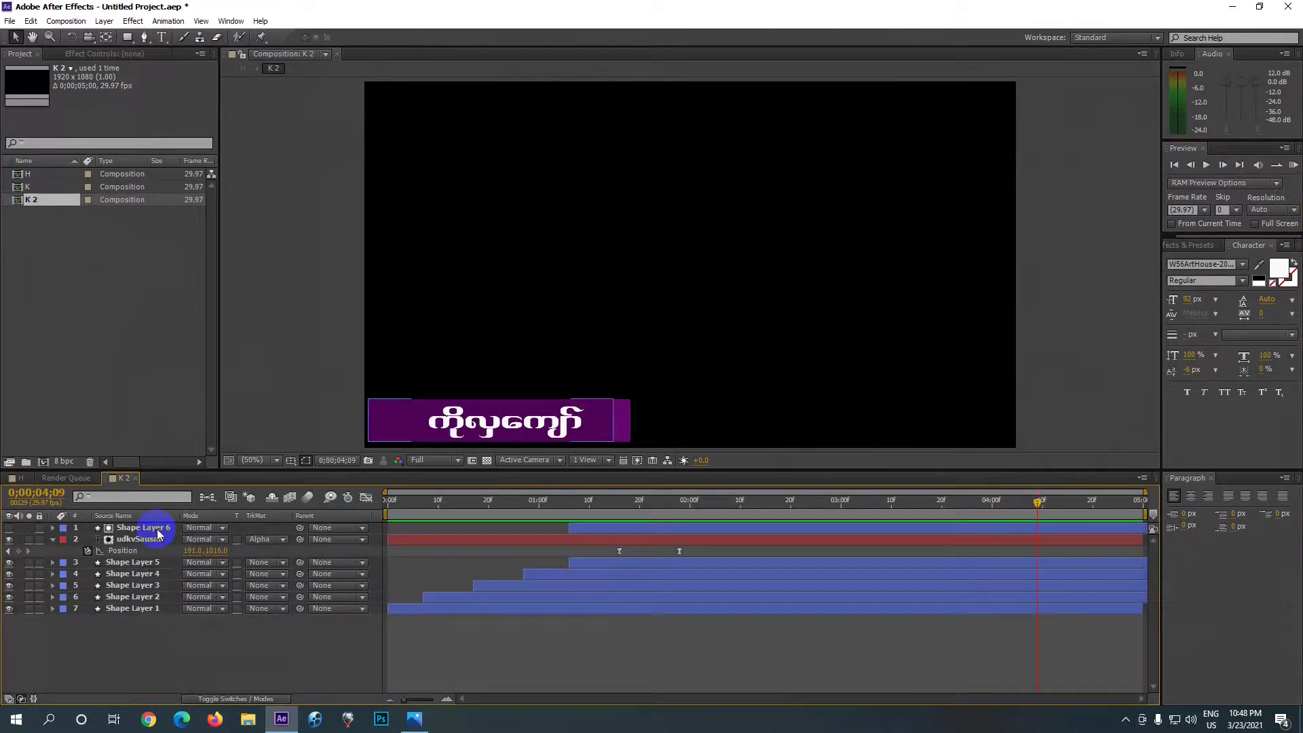
left_click(481, 540)
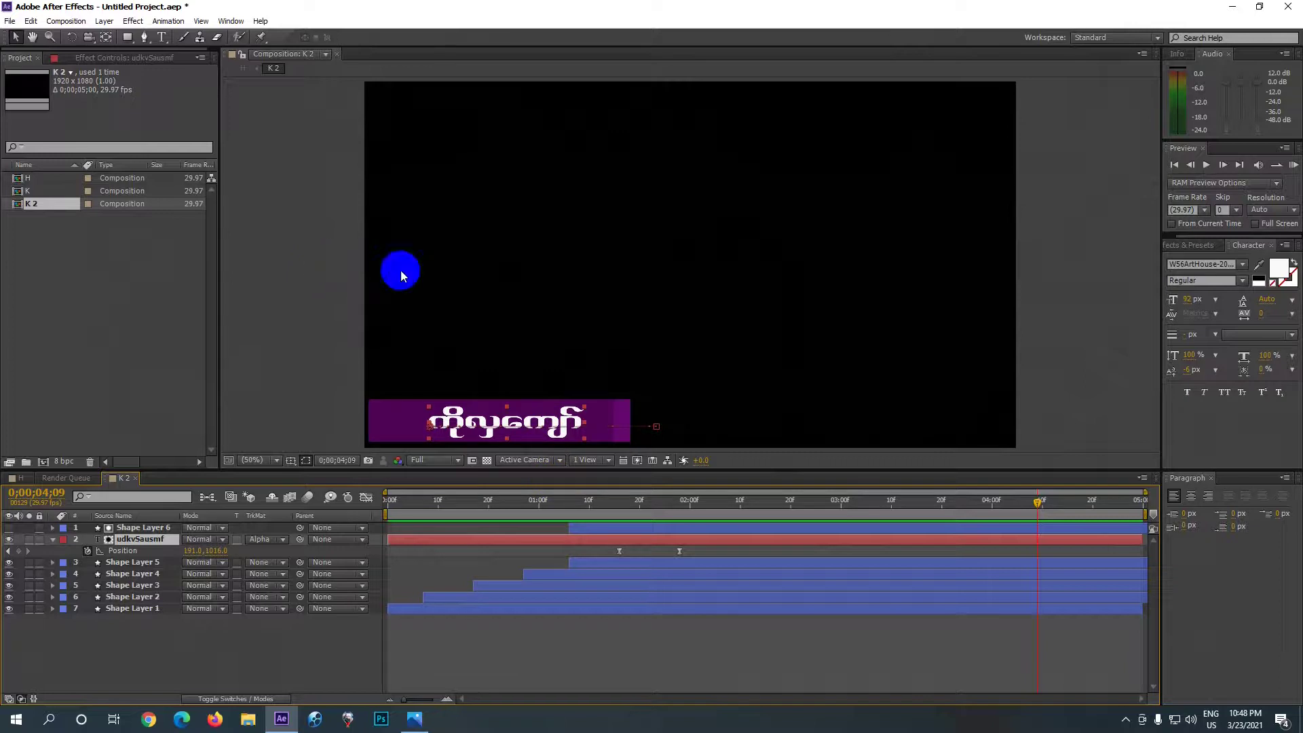
left_click(163, 38)
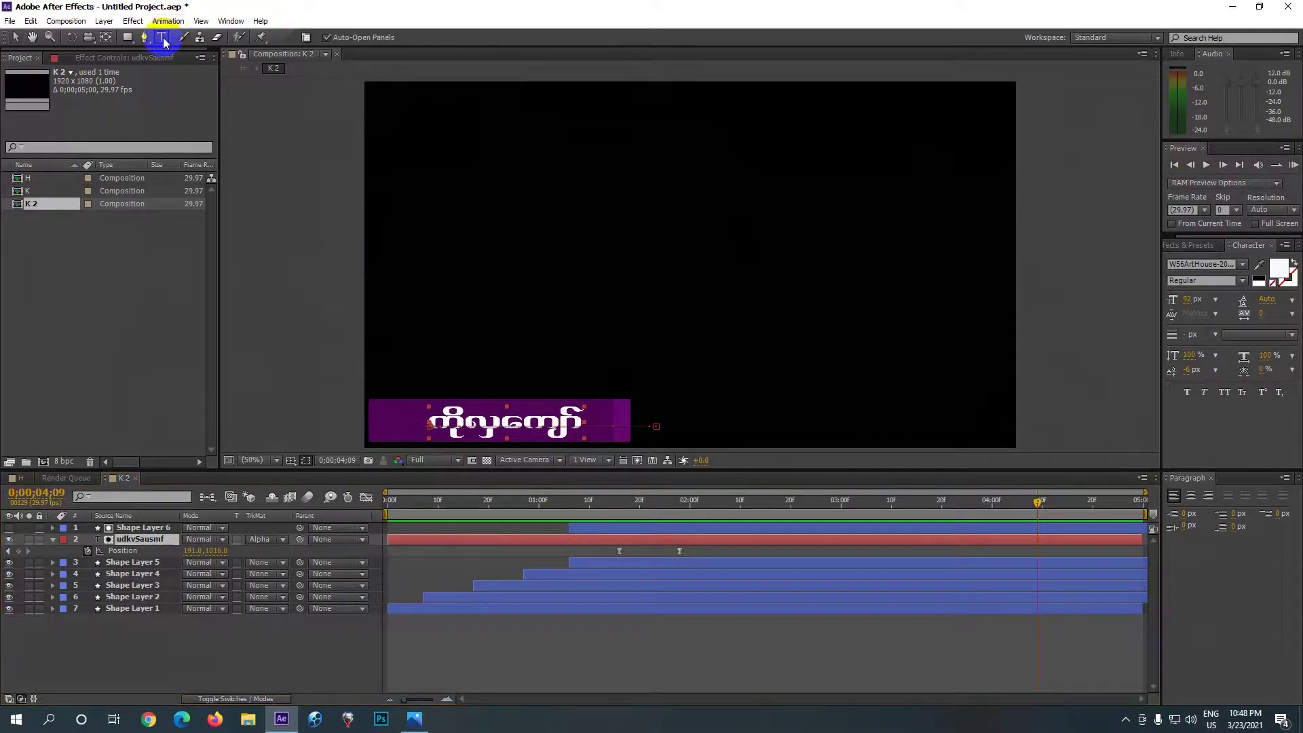
left_click(539, 424)
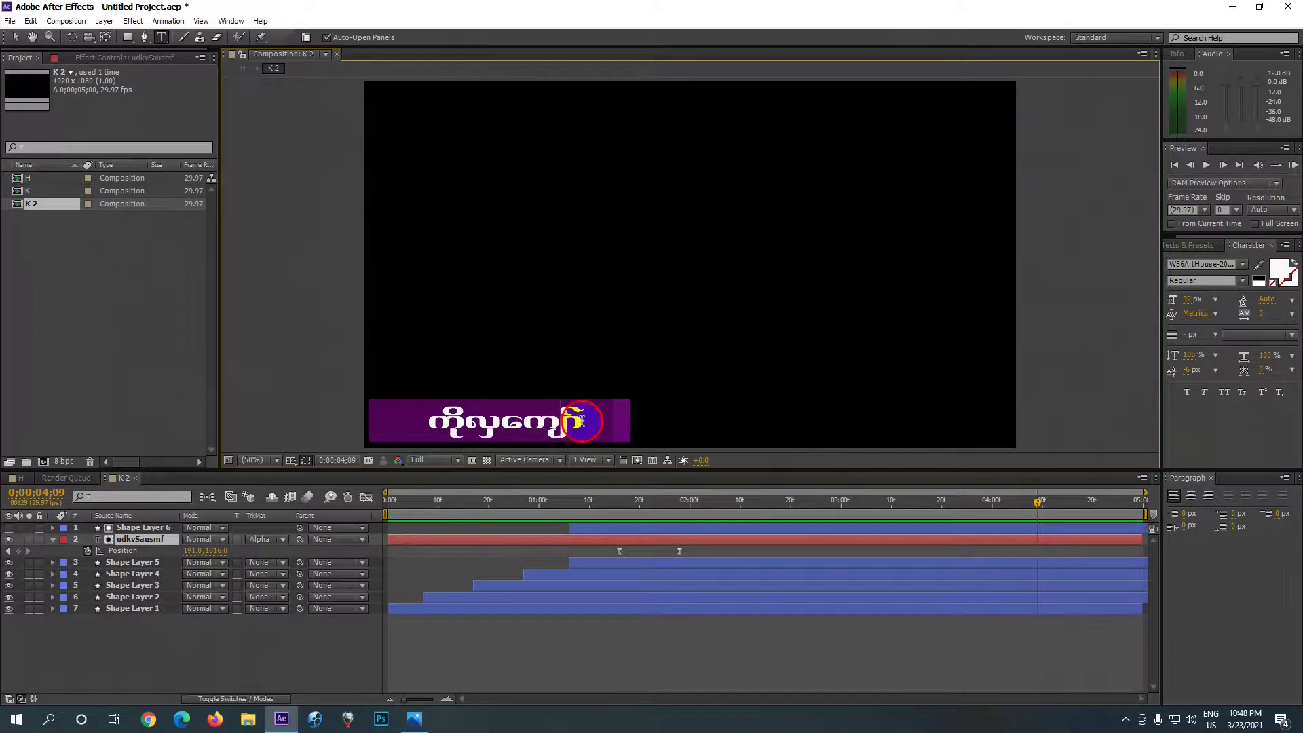
key("BackSpace")
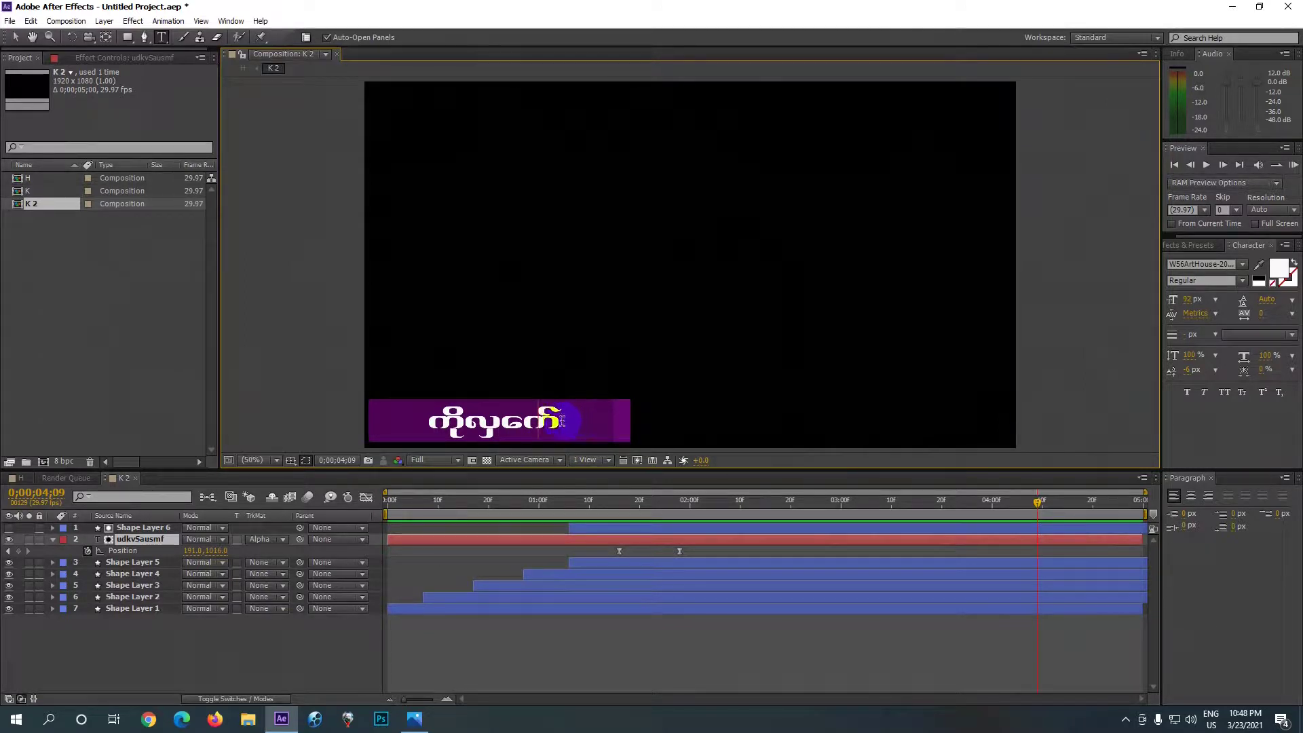
key("BackSpace")
key("BackSpace")
key("BackSpace")
key("BackSpace")
key("BackSpace")
key("BackSpace")
key("BackSpace")
key("BackSpace")
key("BackSpace")
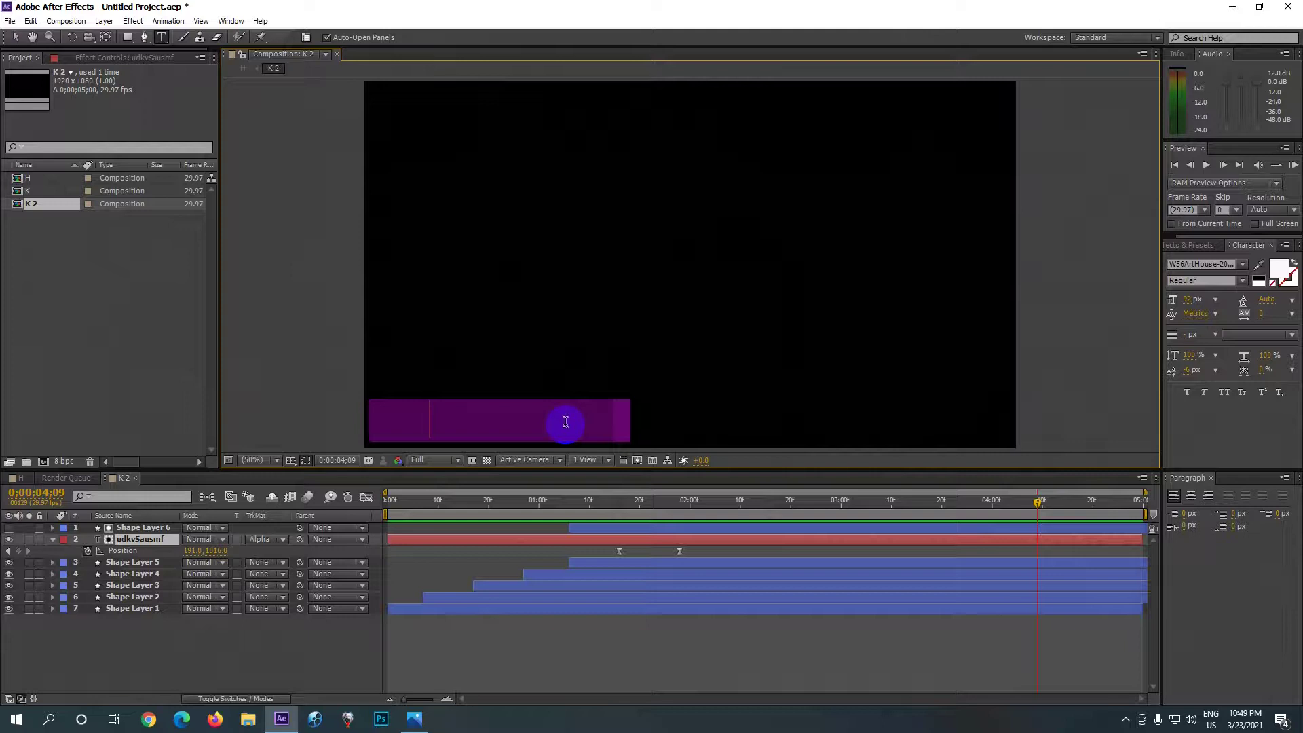
type("ယ")
type("d")
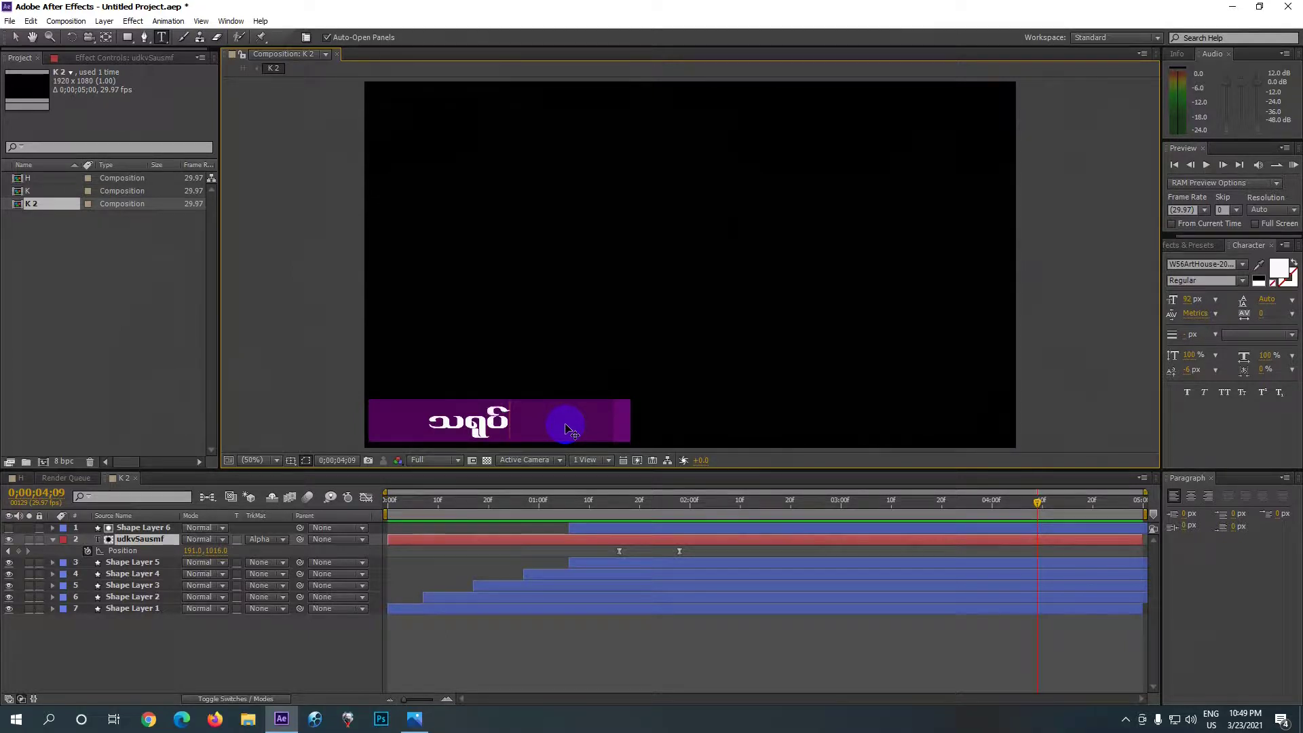
type("q")
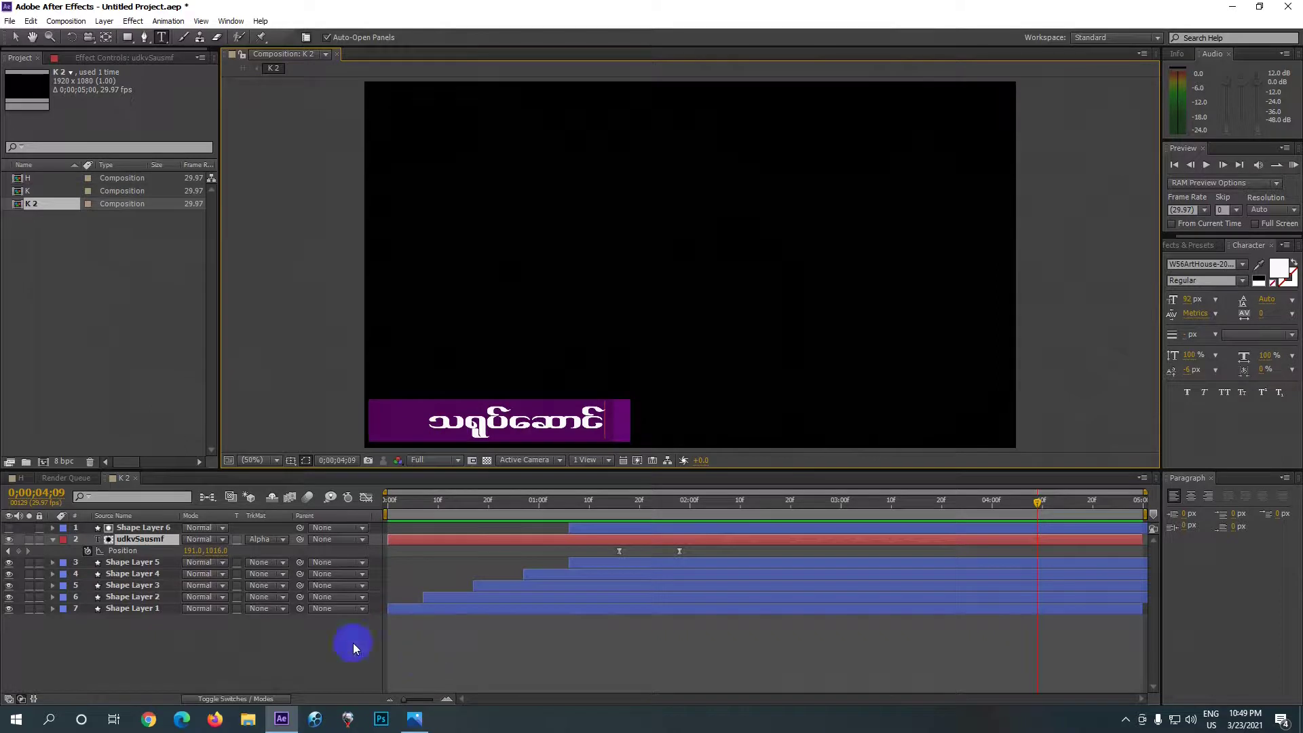
left_click(136, 480)
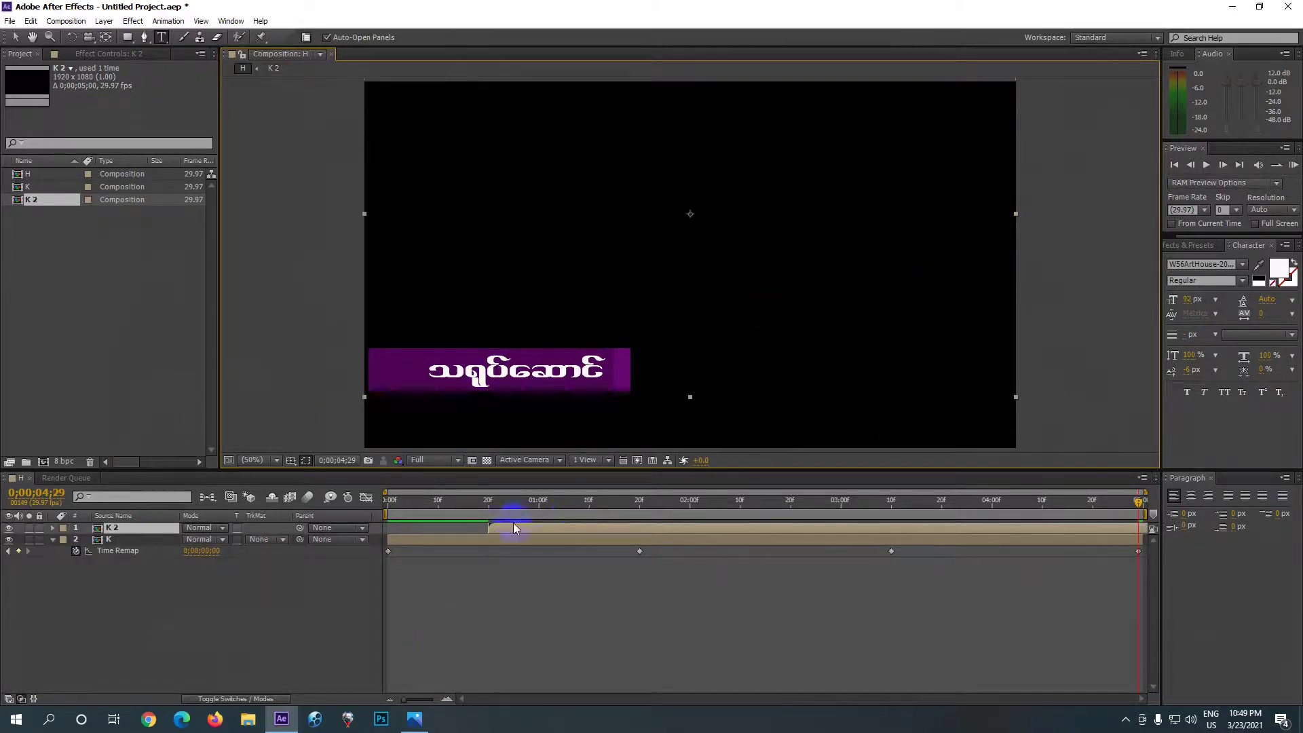
Step: Select layer K's Time Remap keyframes, then enable time remapping on layer K 2
left_click(1294, 165)
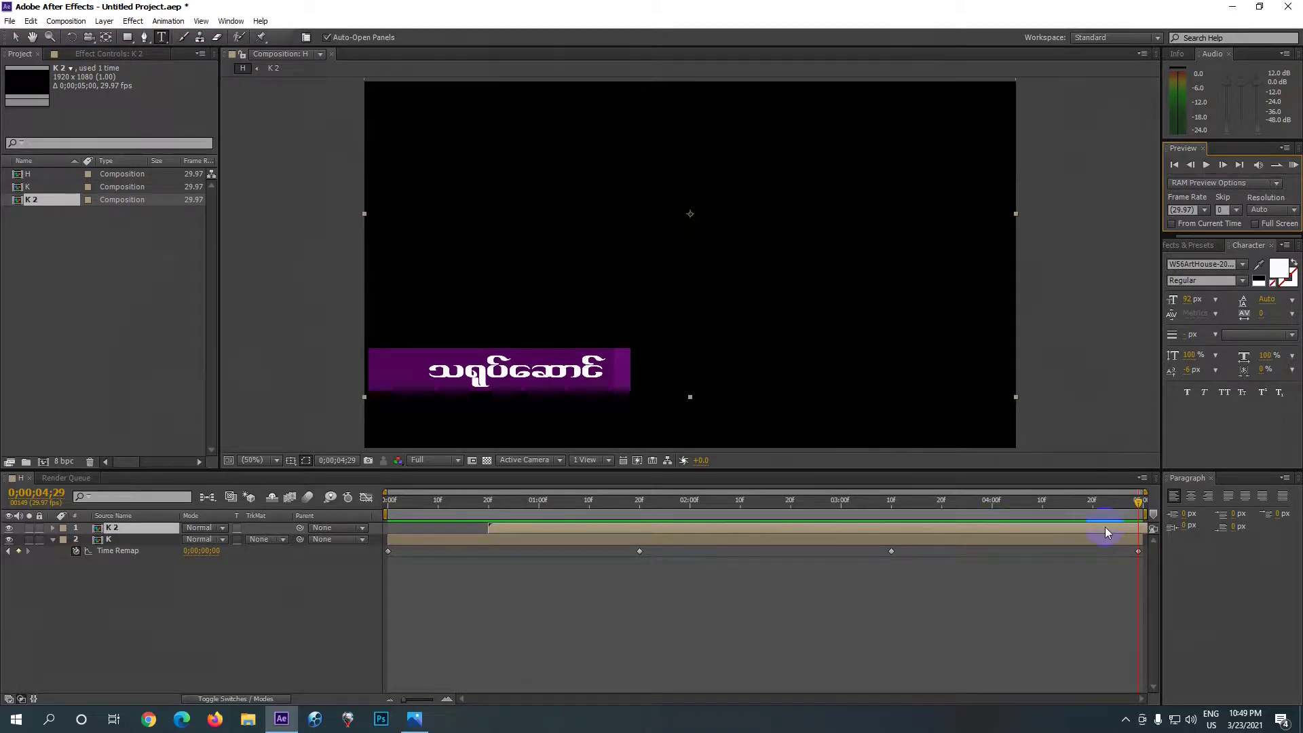
left_click(1122, 554)
left_click_drag(1122, 554, 835, 551)
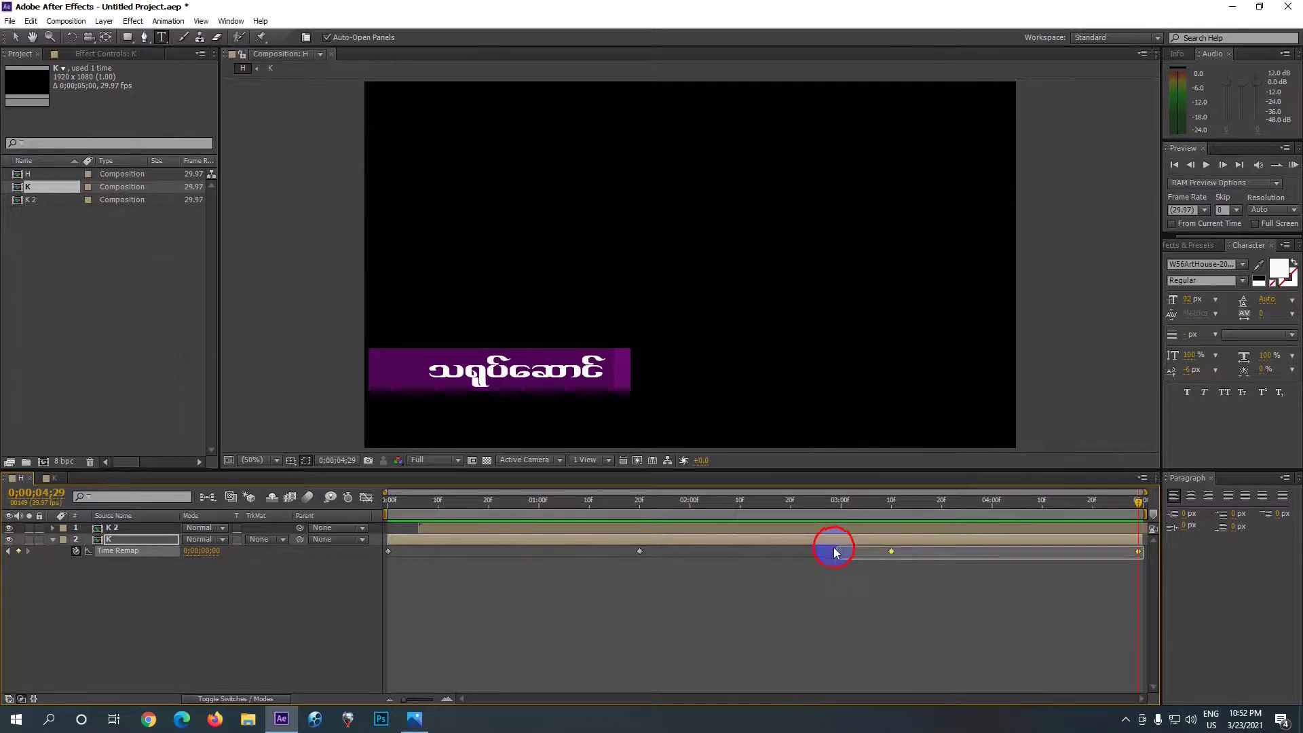
mouse_move(835, 552)
left_mouse_down()
mouse_move(379, 547)
mouse_move(402, 568)
left_mouse_up()
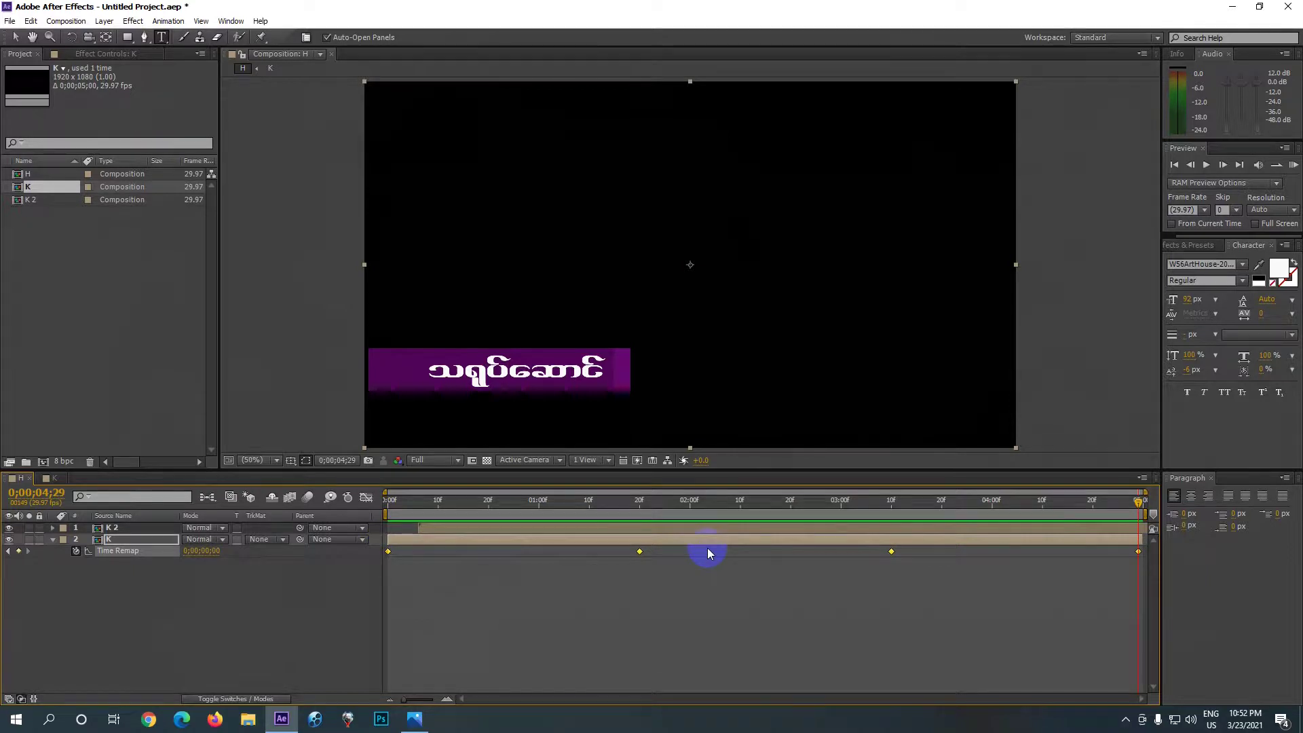
left_click(668, 528)
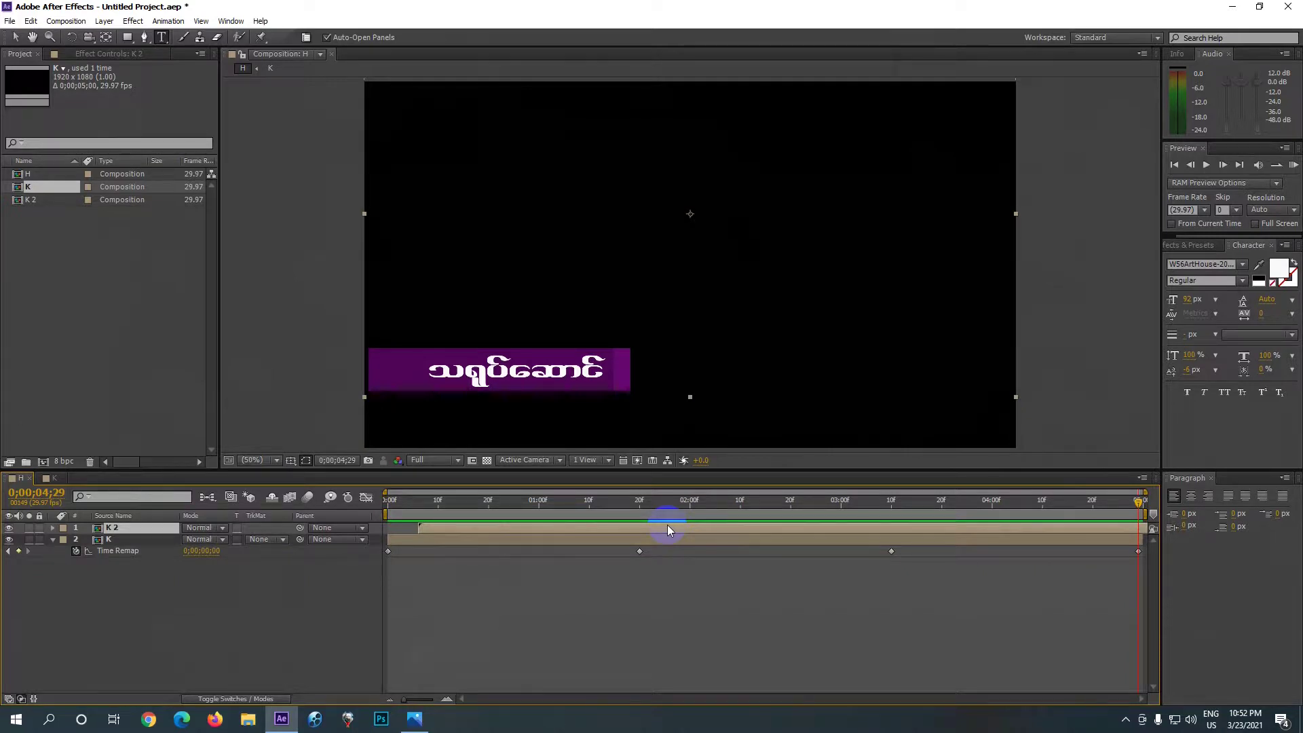
key("ctrl+alt+t")
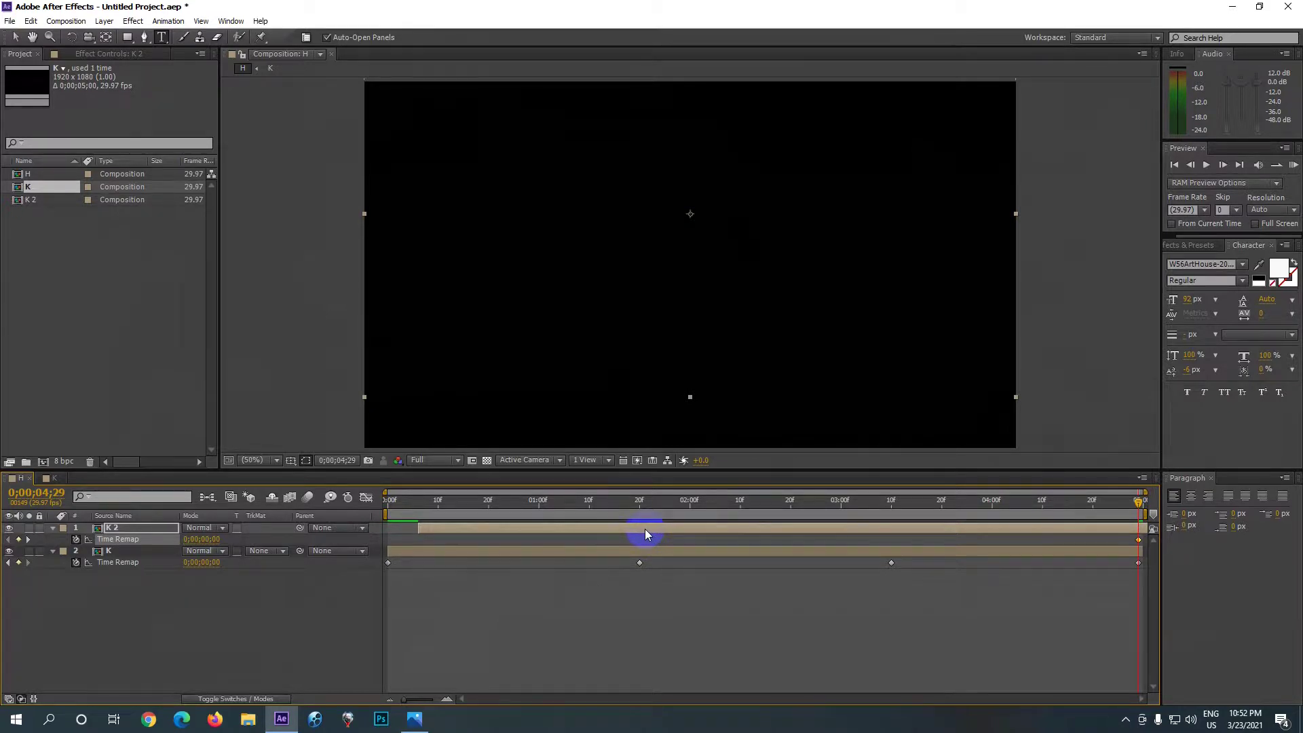
Step: Redo K 2's time remapping starting at frame 6 and preview the result
key("ctrl+z")
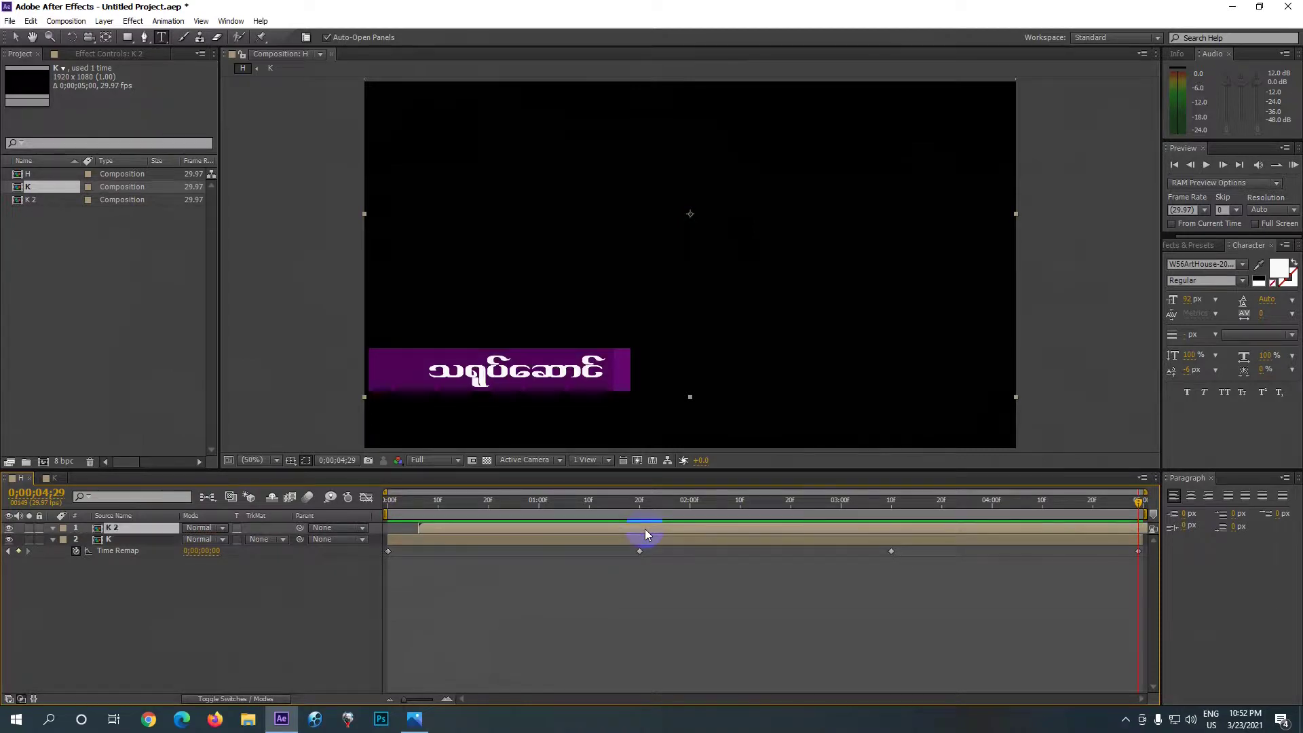
left_click_drag(1139, 506, 390, 595)
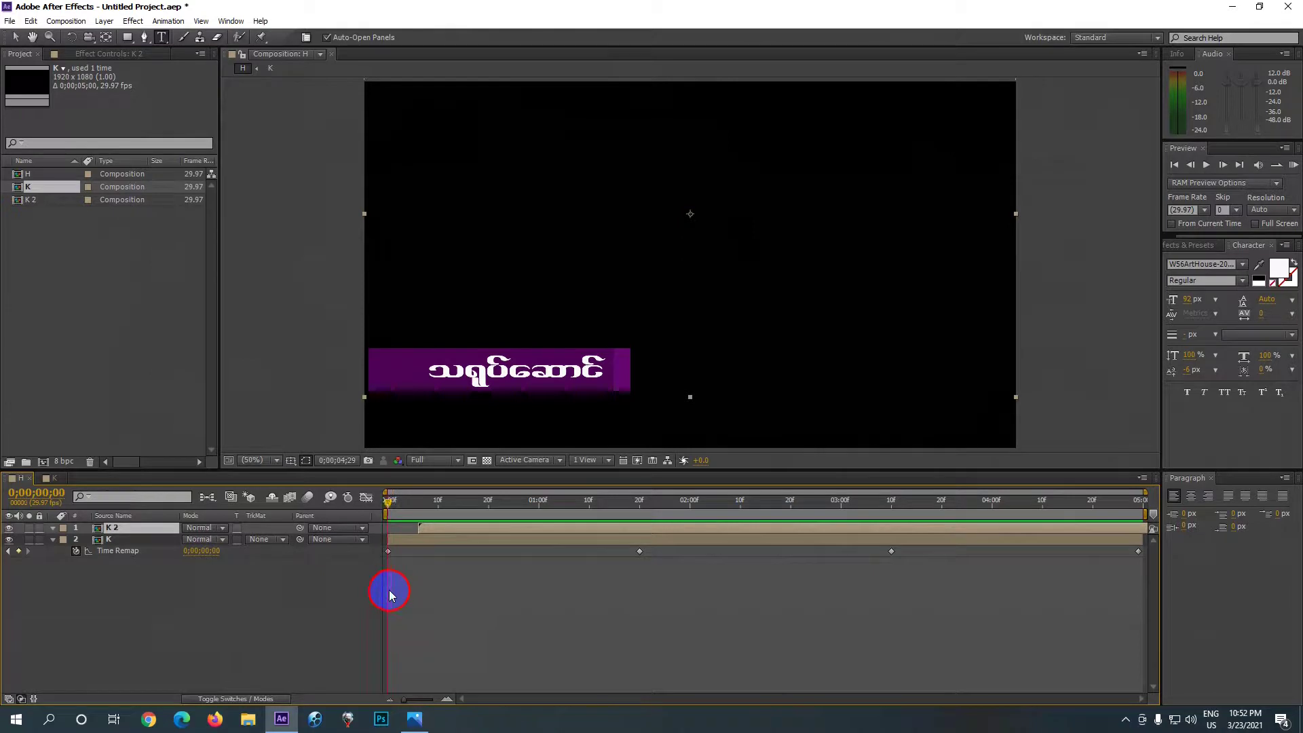
left_click_drag(388, 595, 419, 596)
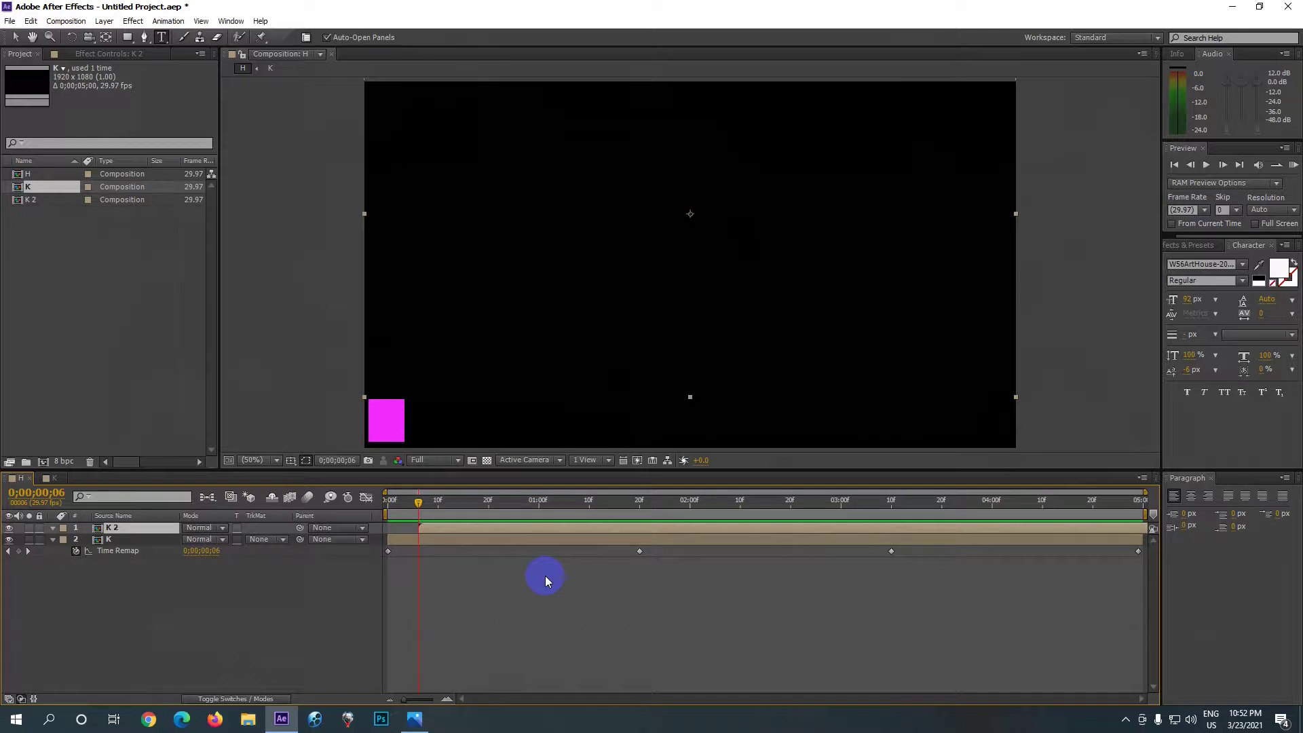
key("ctrl+alt+t")
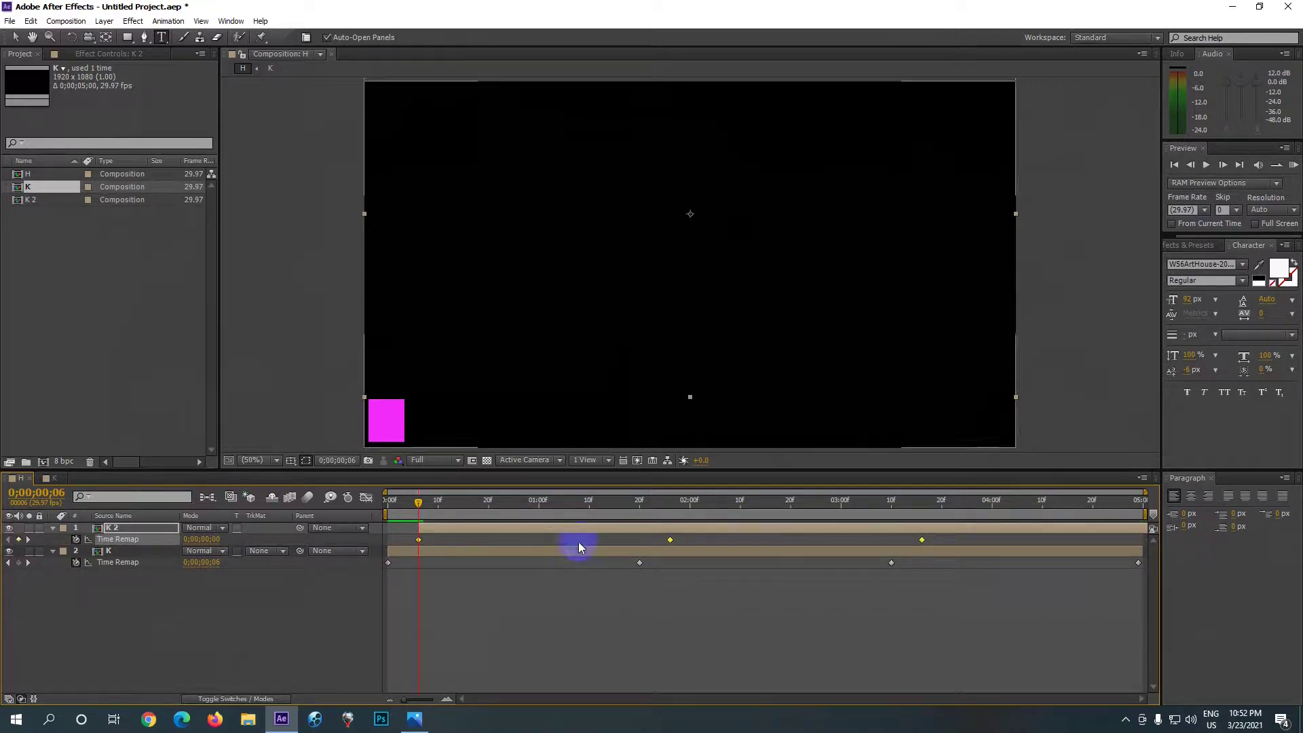
left_click(1280, 269)
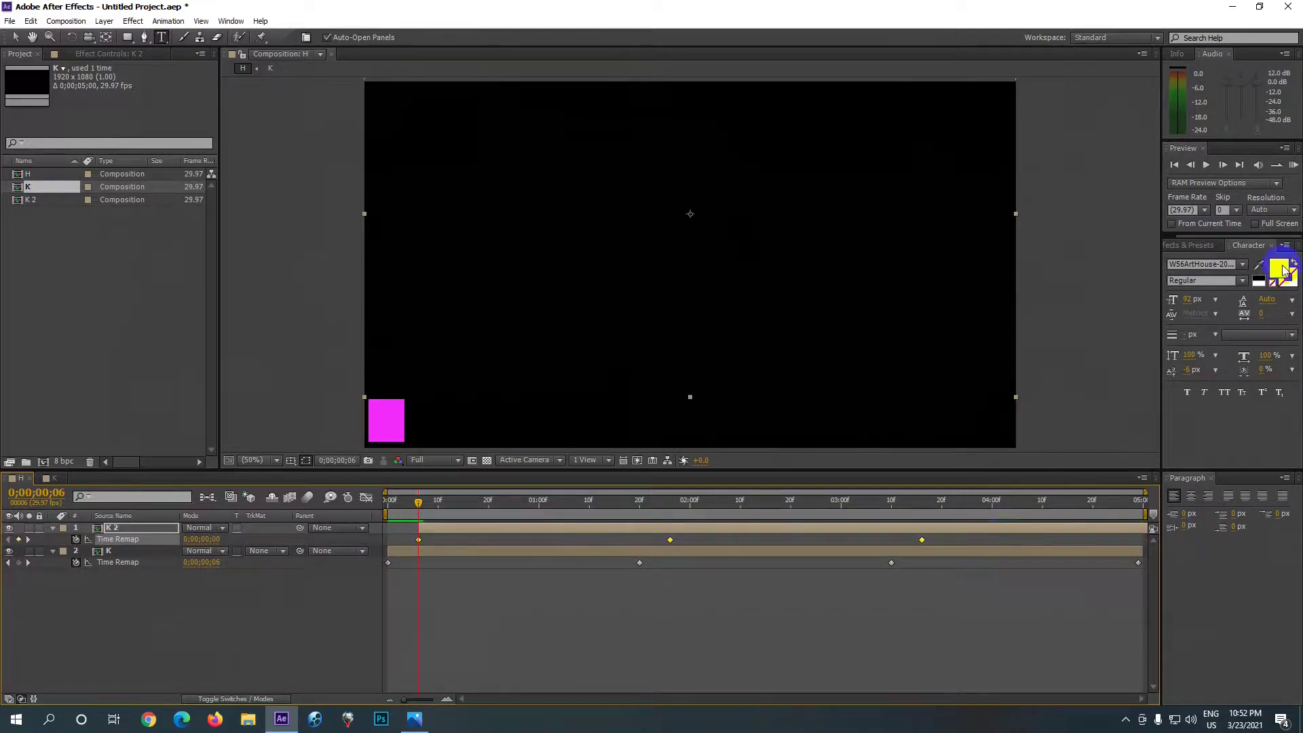
left_click(1294, 165)
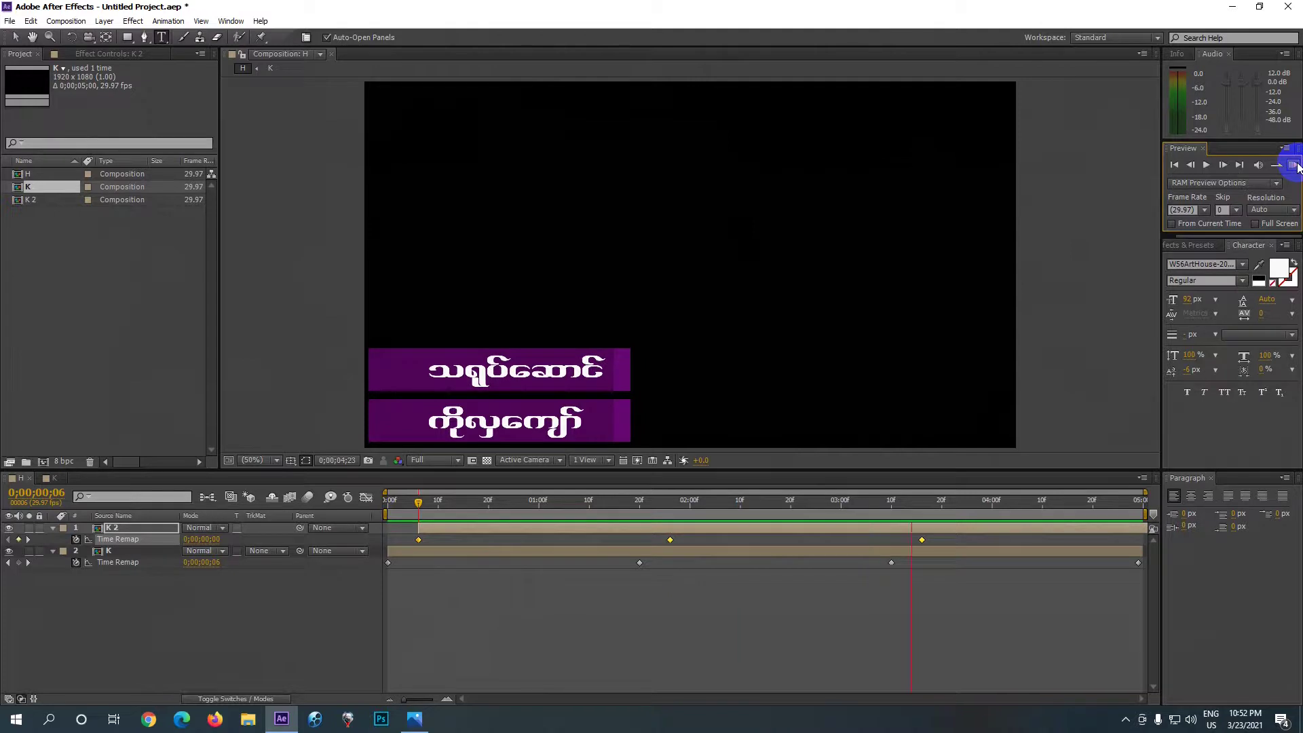
left_click(1295, 165)
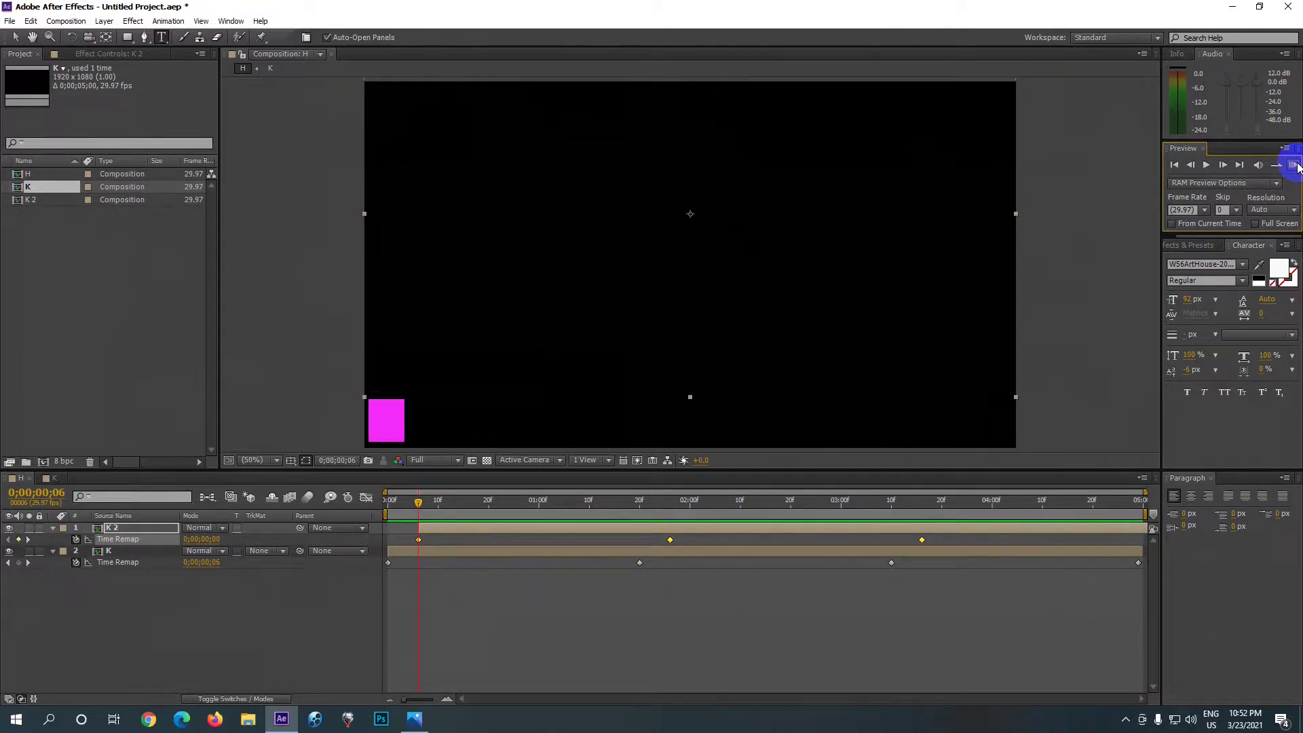
Step: Deselect the layers and collapse the K 2 and K property lists
left_click(584, 629)
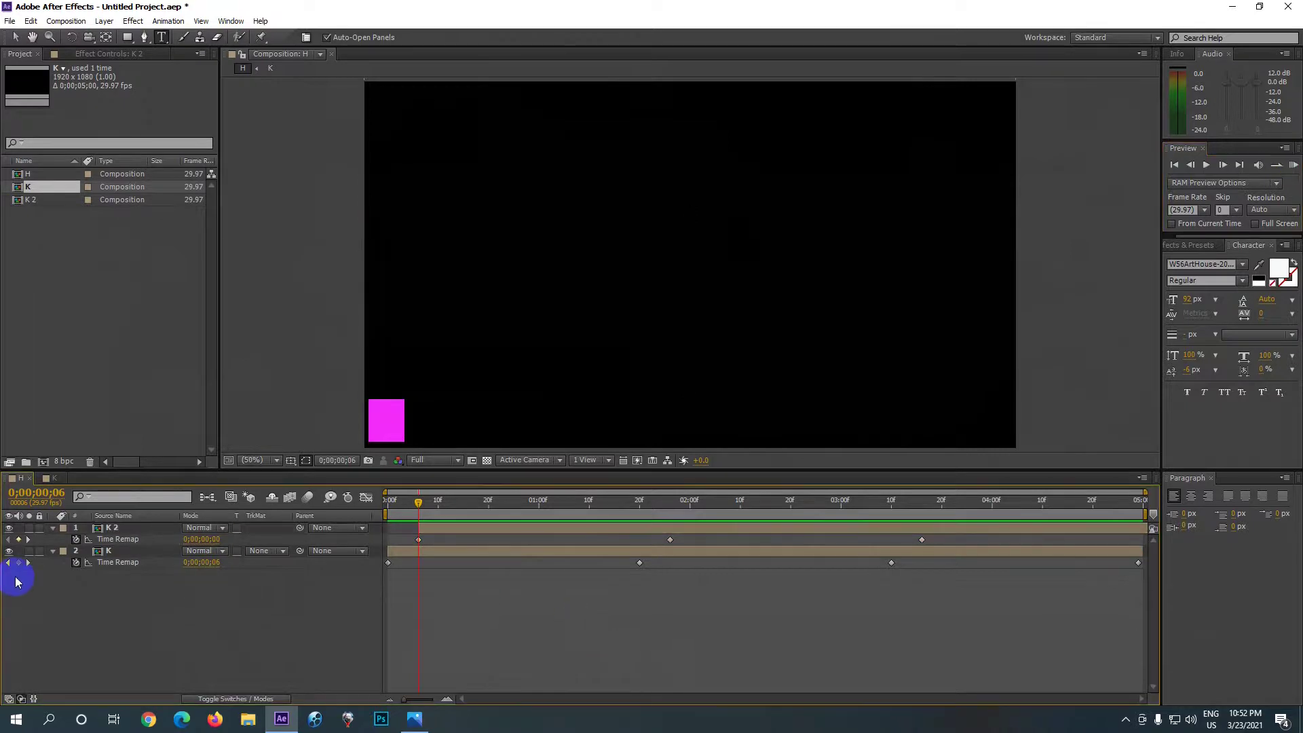
left_click(139, 564)
left_click(147, 574)
left_click(53, 529)
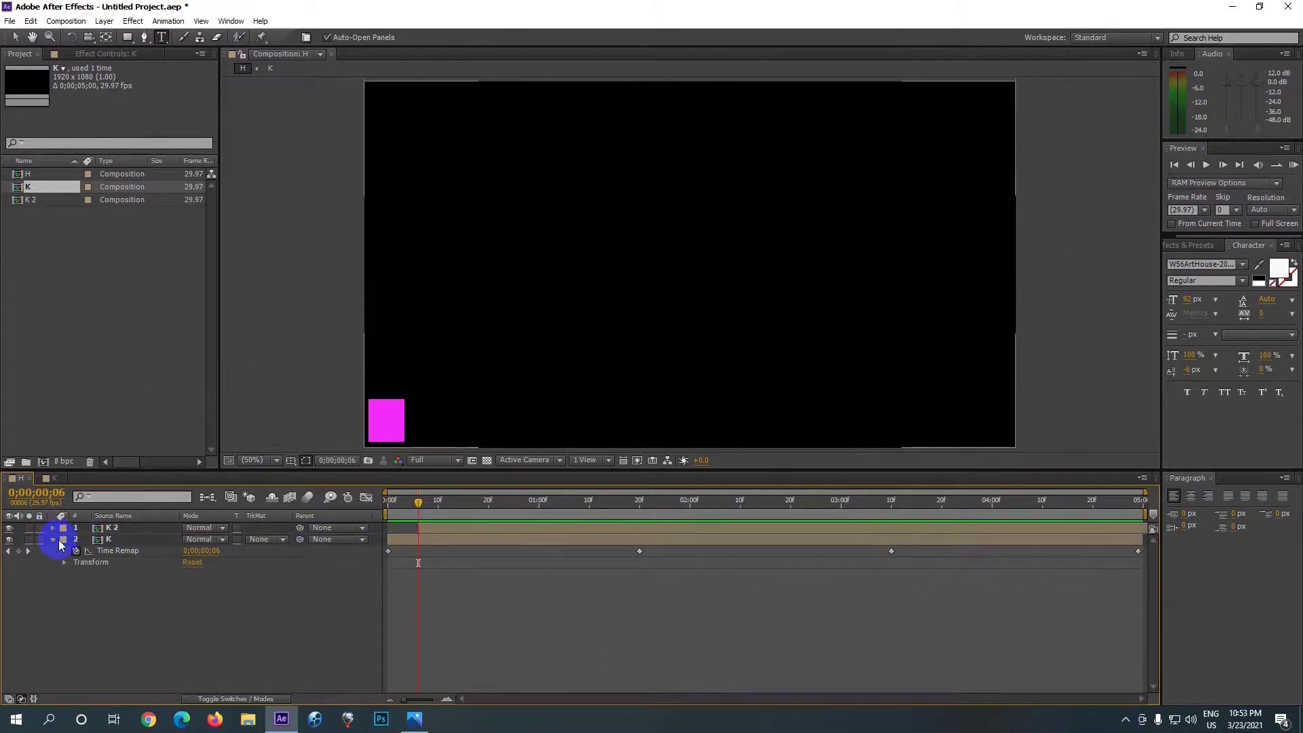
left_click(54, 539)
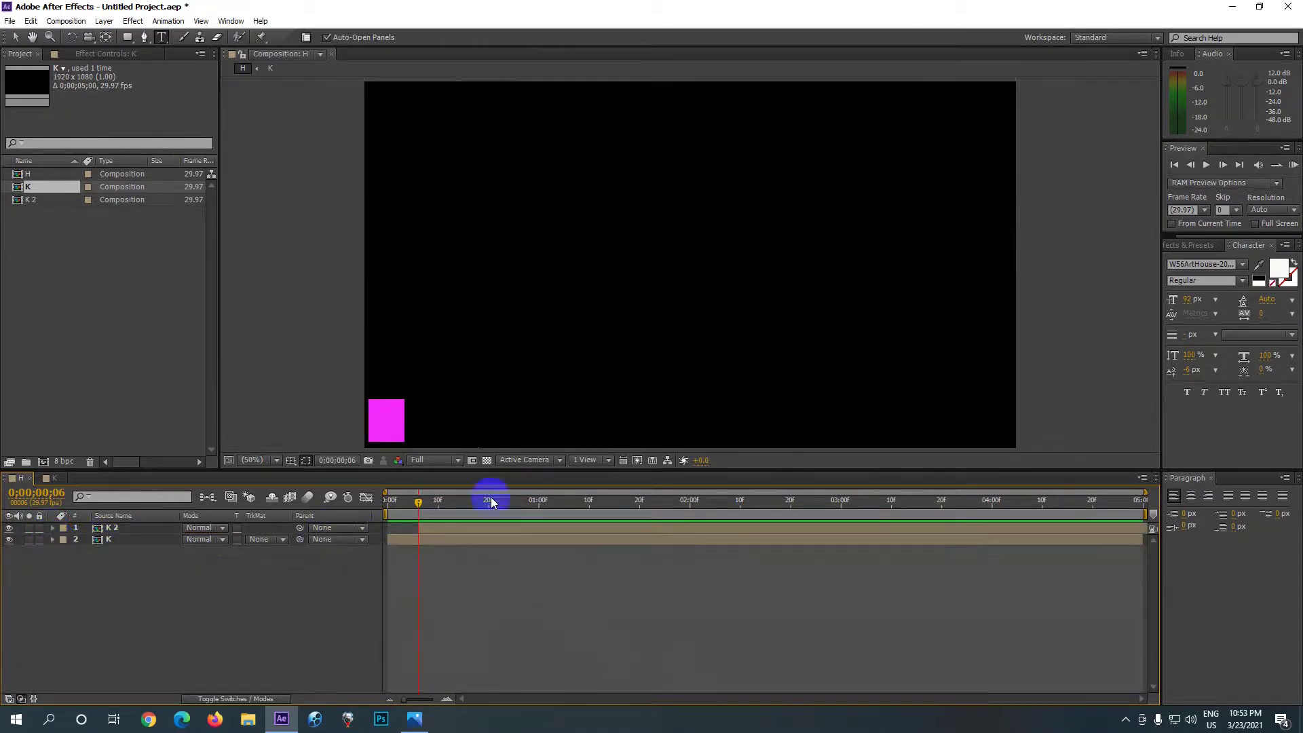
Step: Pre-compose layers K 2 and K into a new precomp named Kyaw and preview it
left_click(514, 531)
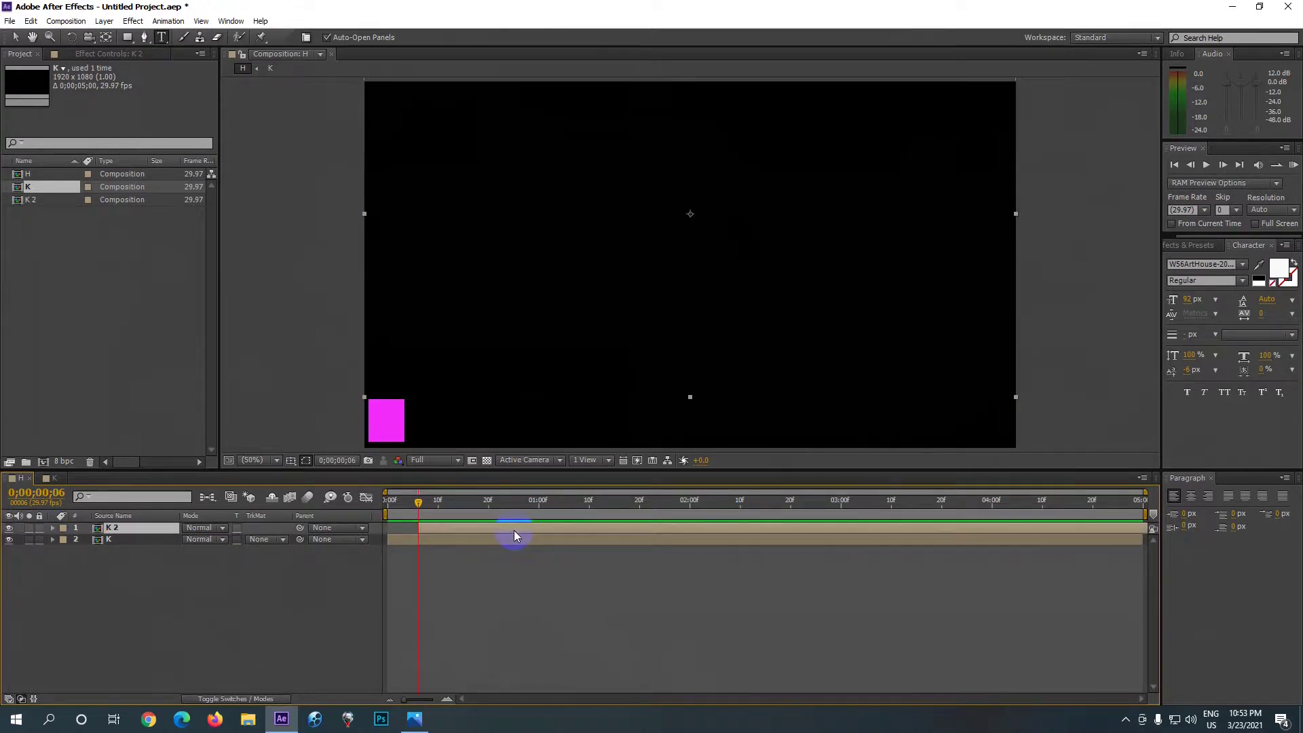
left_click(499, 542, "shift")
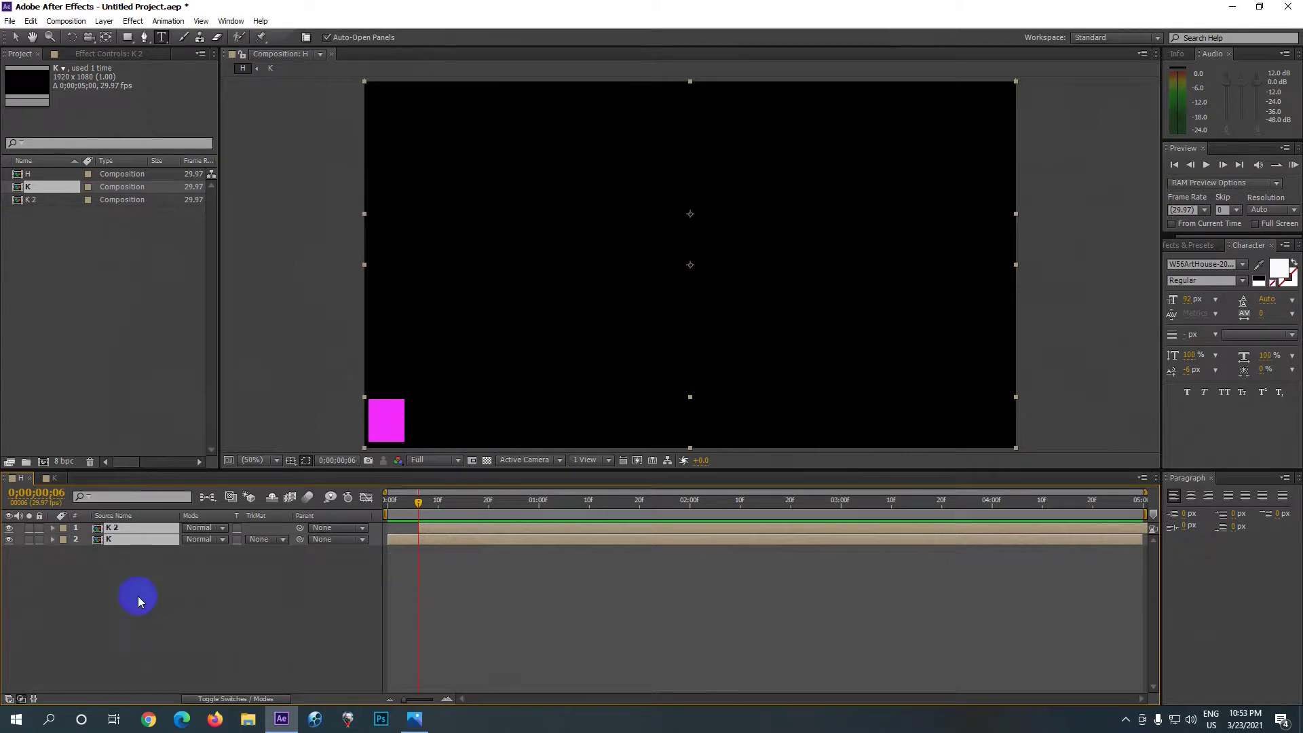
right_click(151, 539)
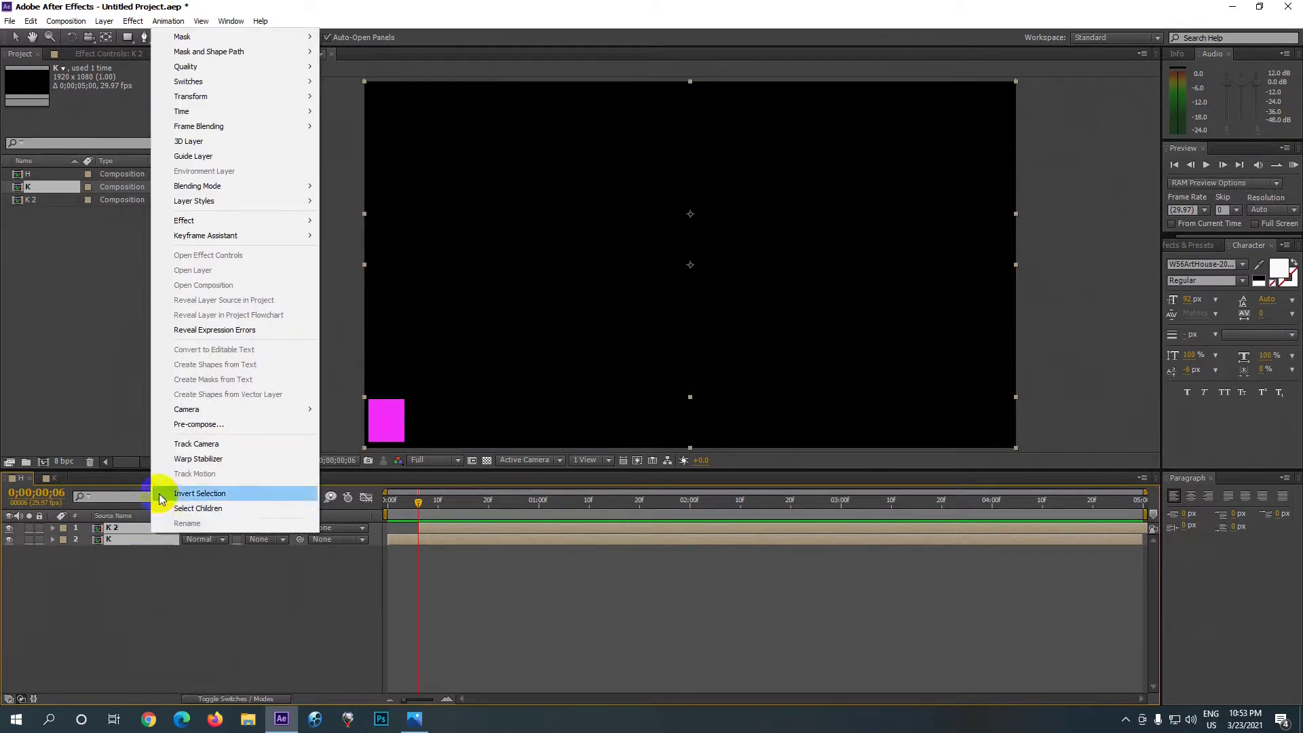
left_click(202, 430)
type("Kyaw")
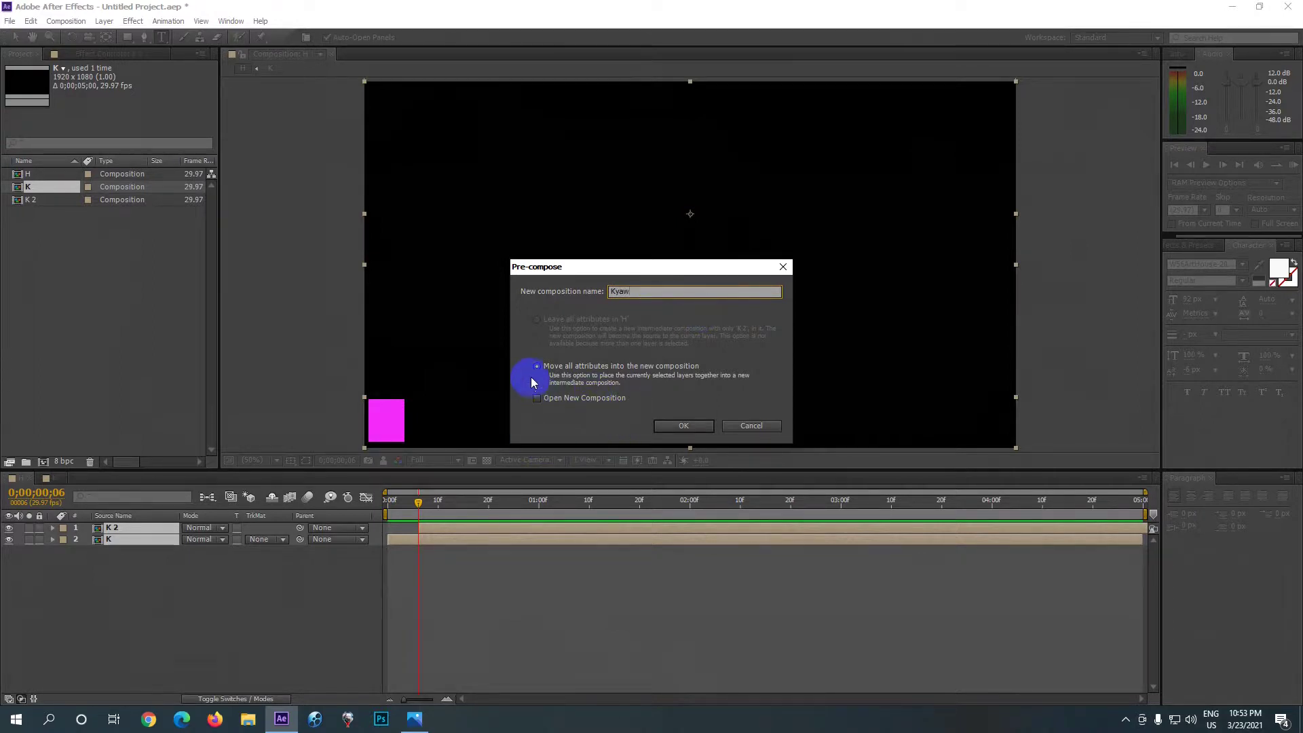
left_click(683, 426)
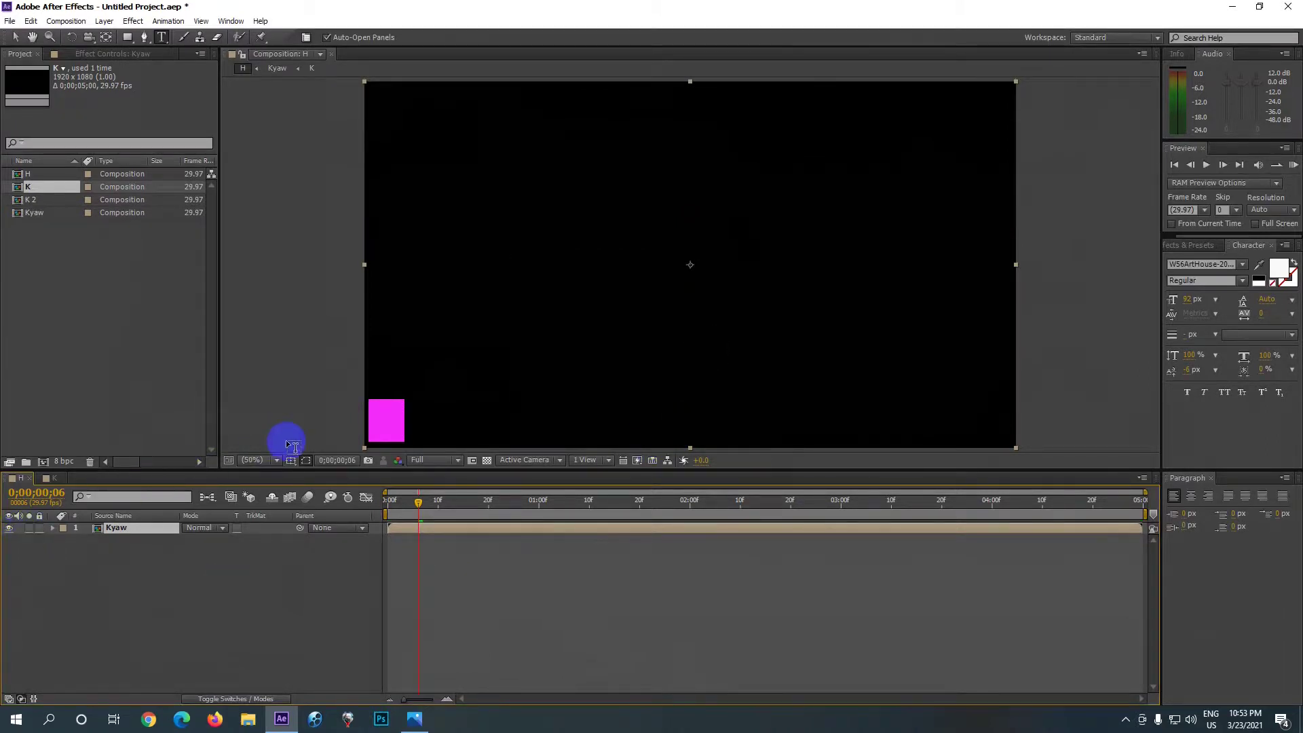
left_click(1293, 167)
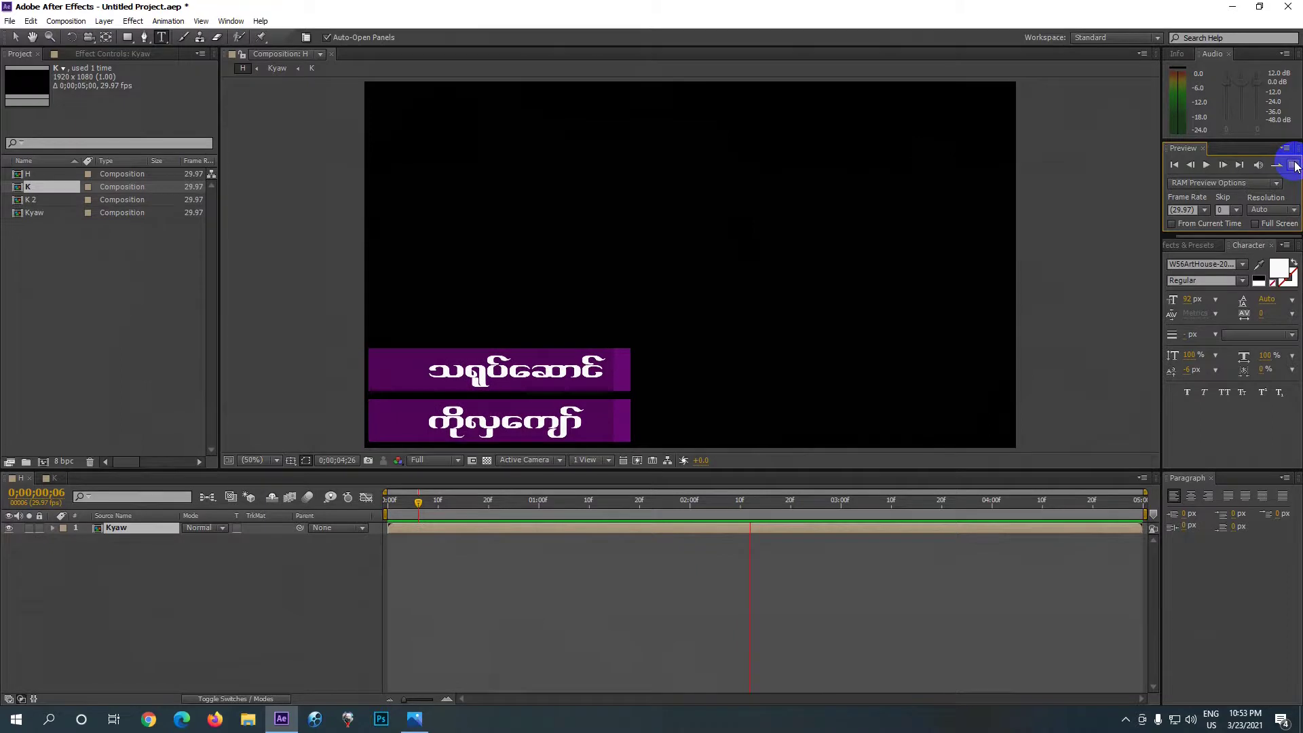
left_click(232, 638)
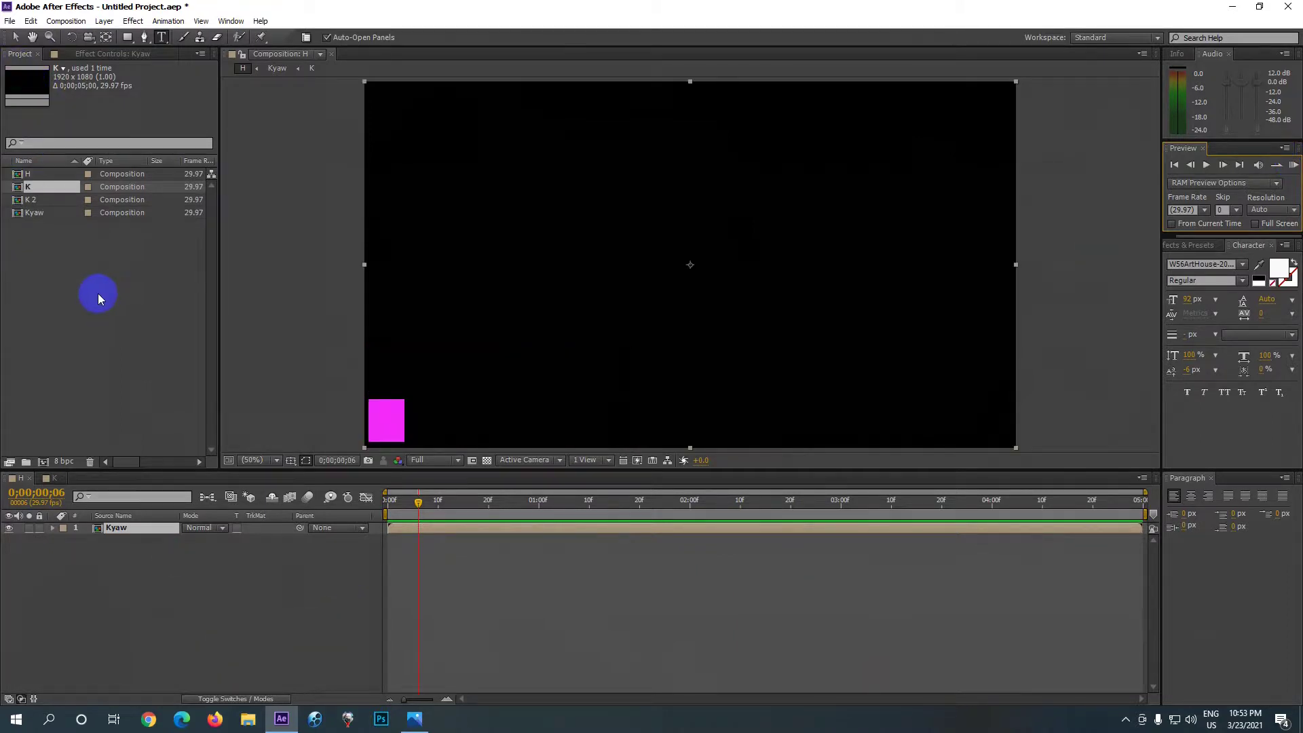
Step: Start a file import and browse to the Desktop
double_click(43, 272)
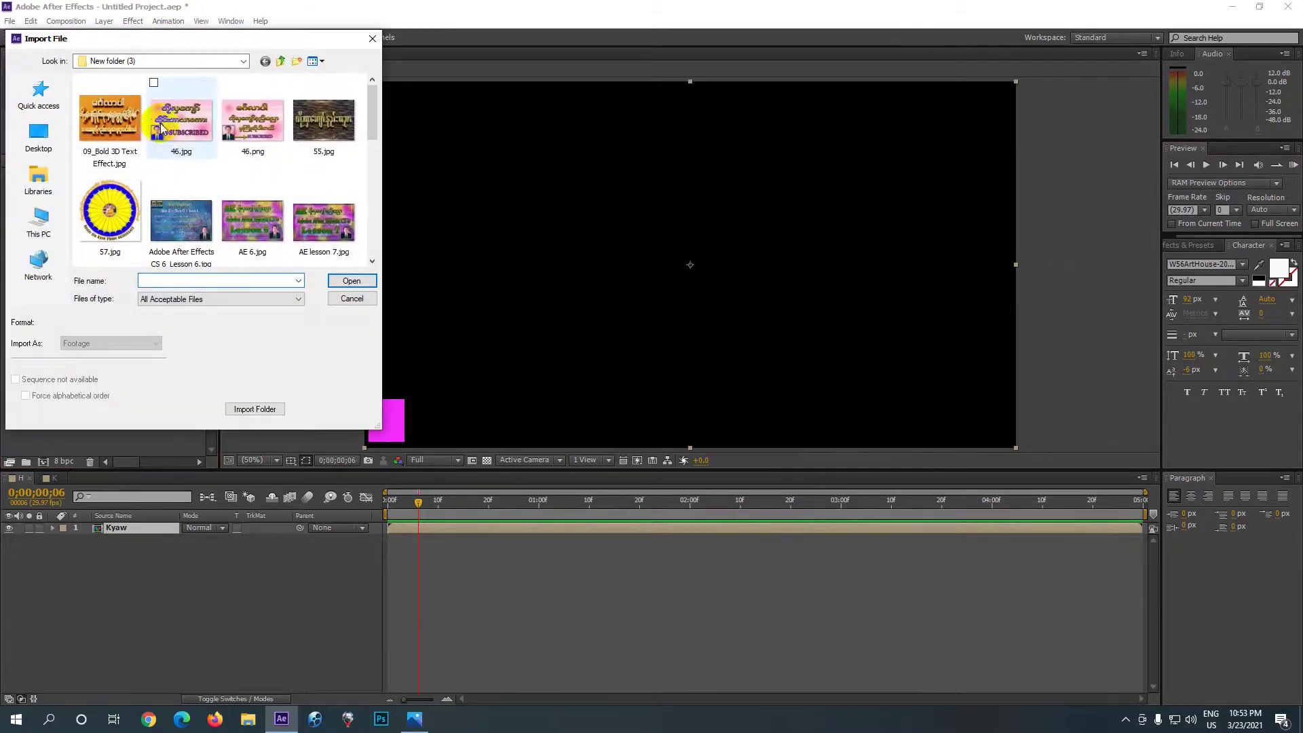
scroll(180, 131, "down", 2)
scroll(181, 131, "up", 2)
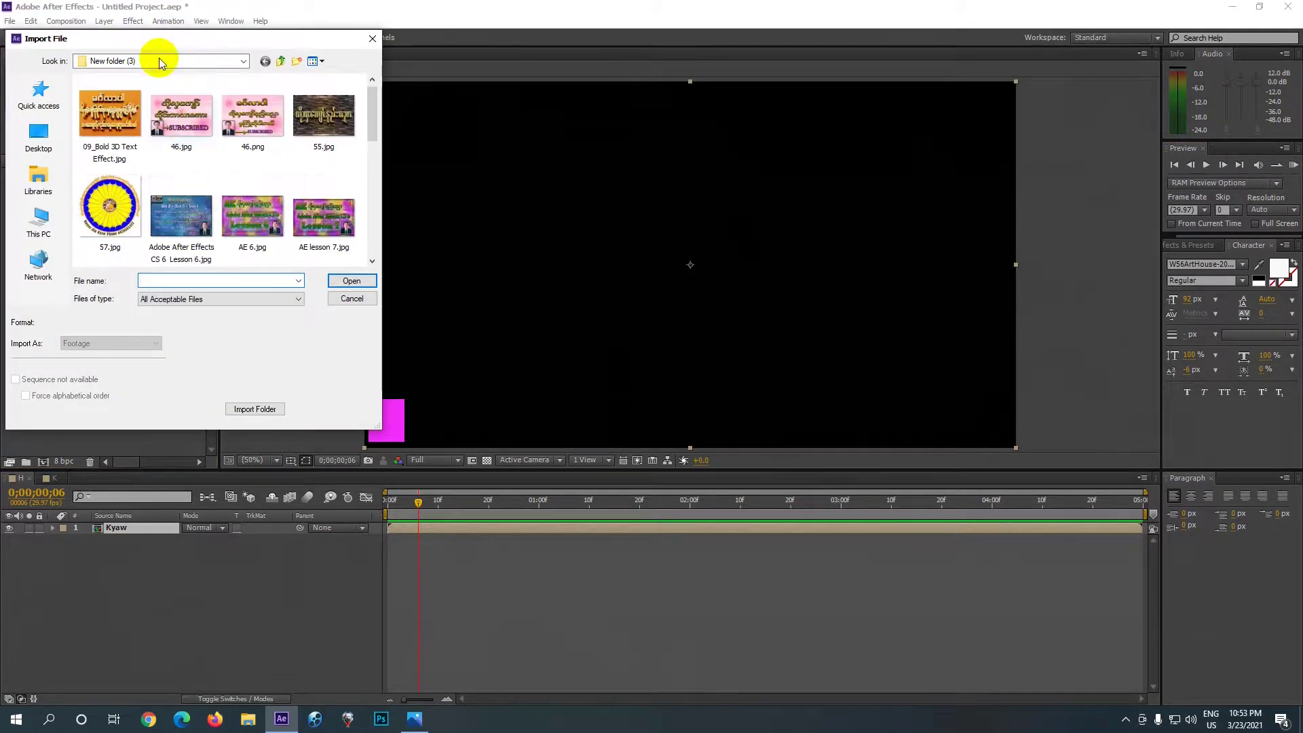
left_click(39, 136)
left_click(146, 136)
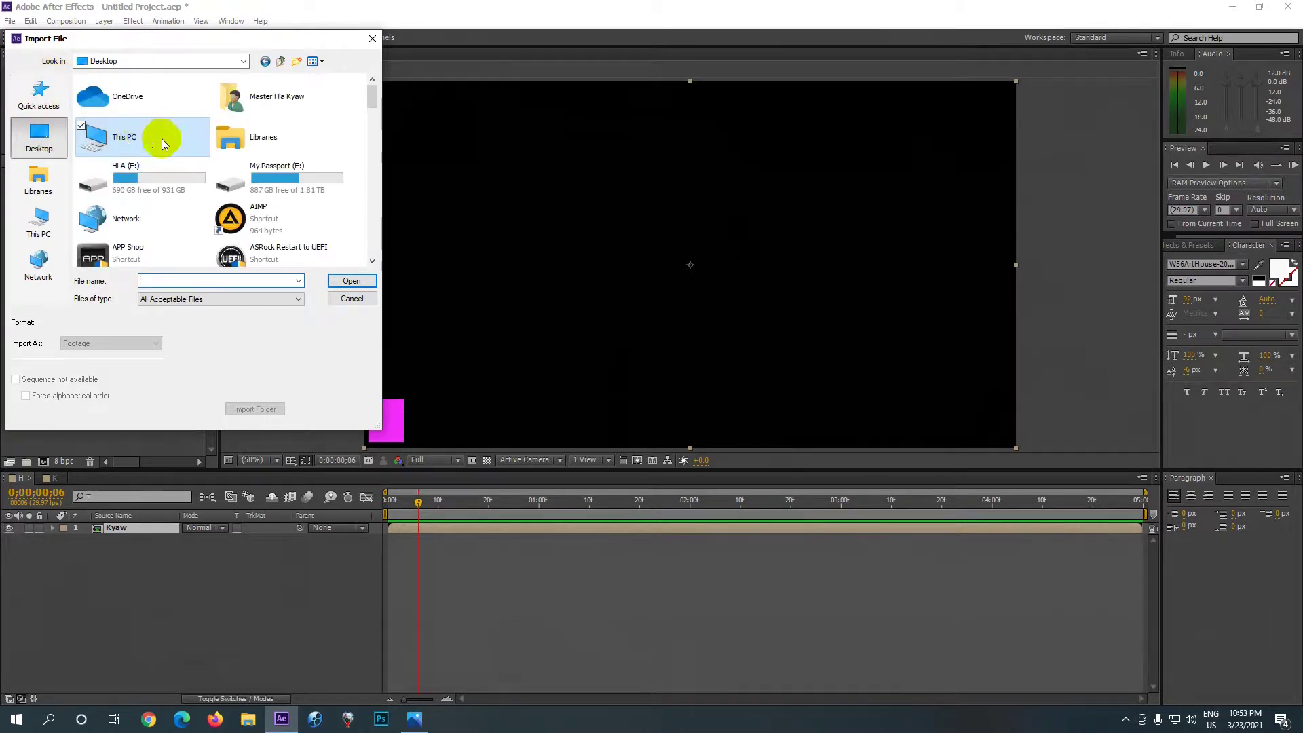
scroll(170, 146, "down", 5)
scroll(262, 197, "down", 5)
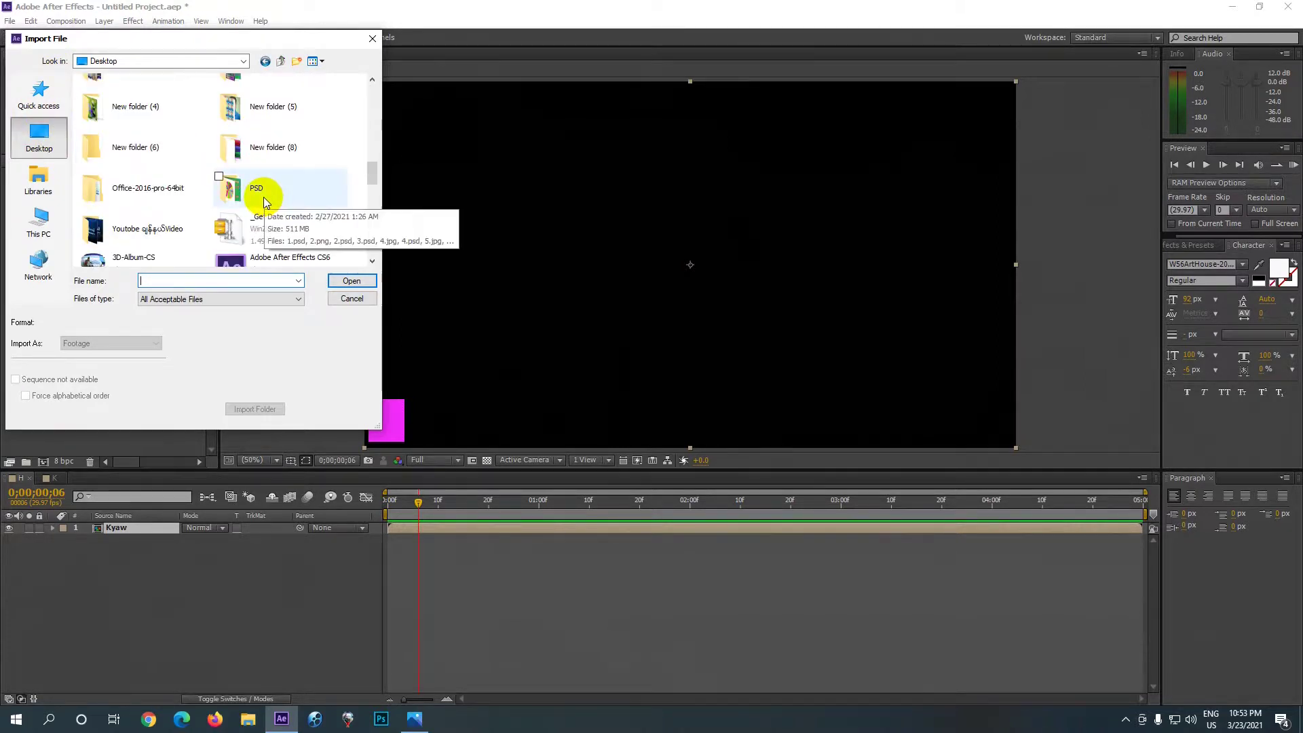
scroll(138, 169, "up", 3)
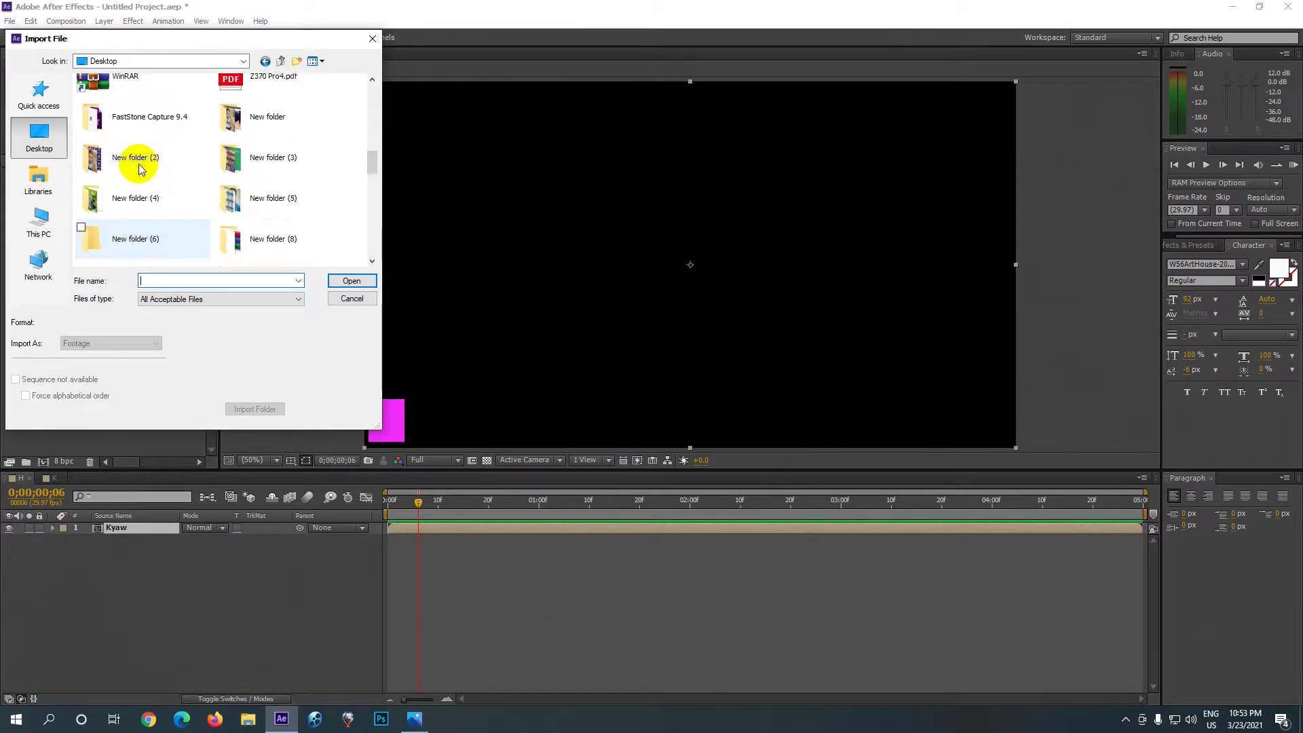
Step: Import HlaKyaw.mp4 from New folder (3) into the project
double_click(253, 175)
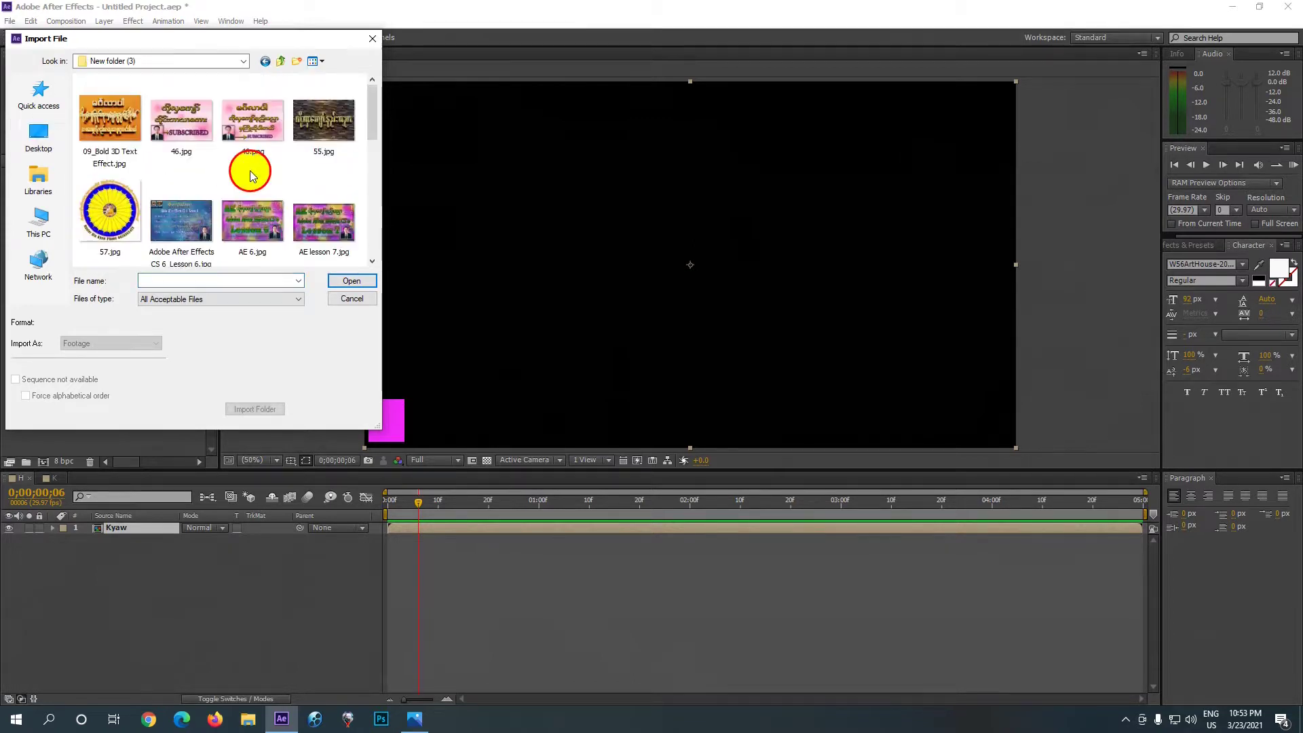
scroll(253, 196, "down", 5)
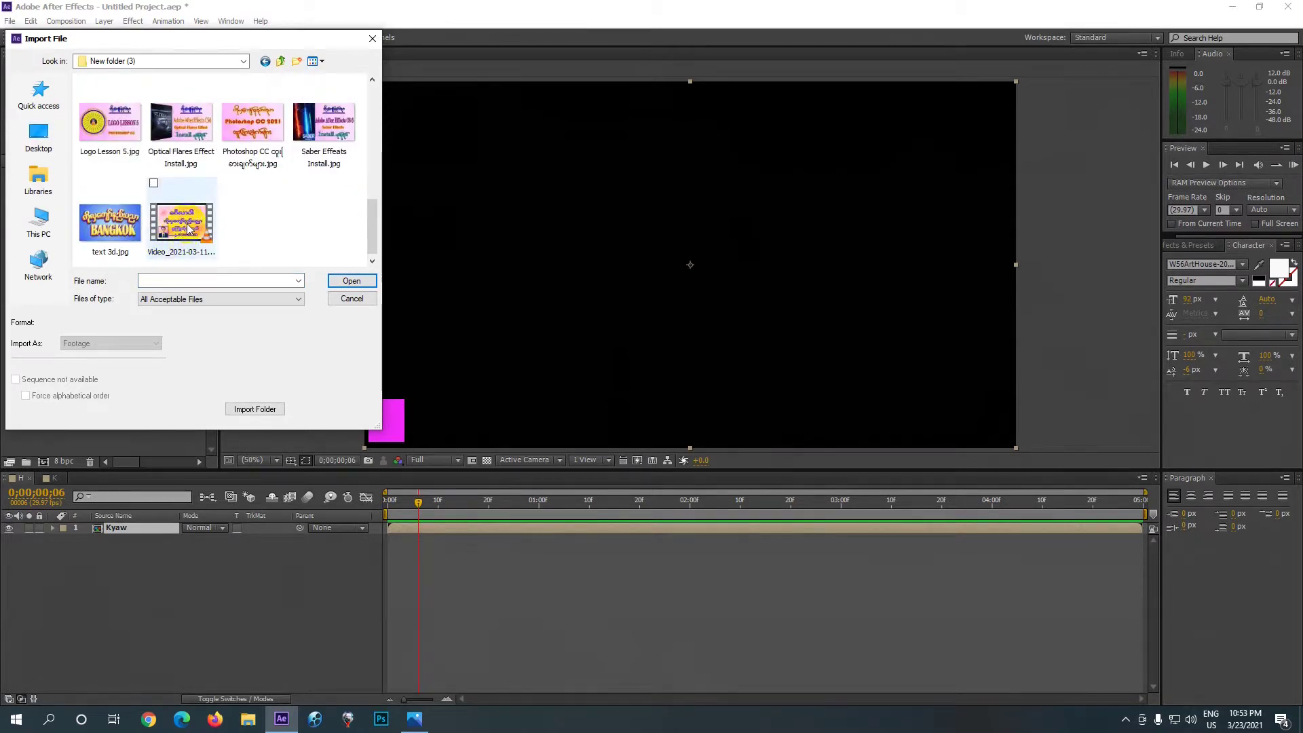
scroll(184, 234, "up", 2)
scroll(190, 224, "up", 2)
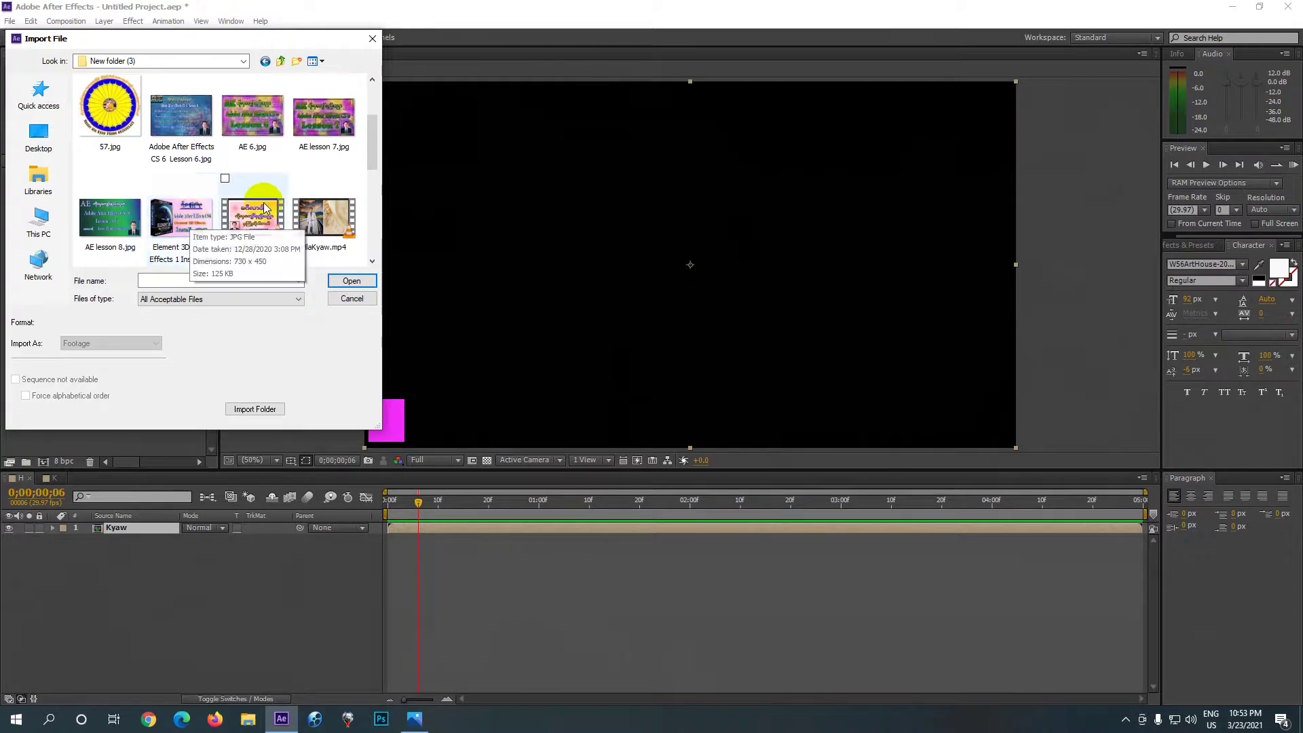
left_click(324, 217)
left_click(352, 281)
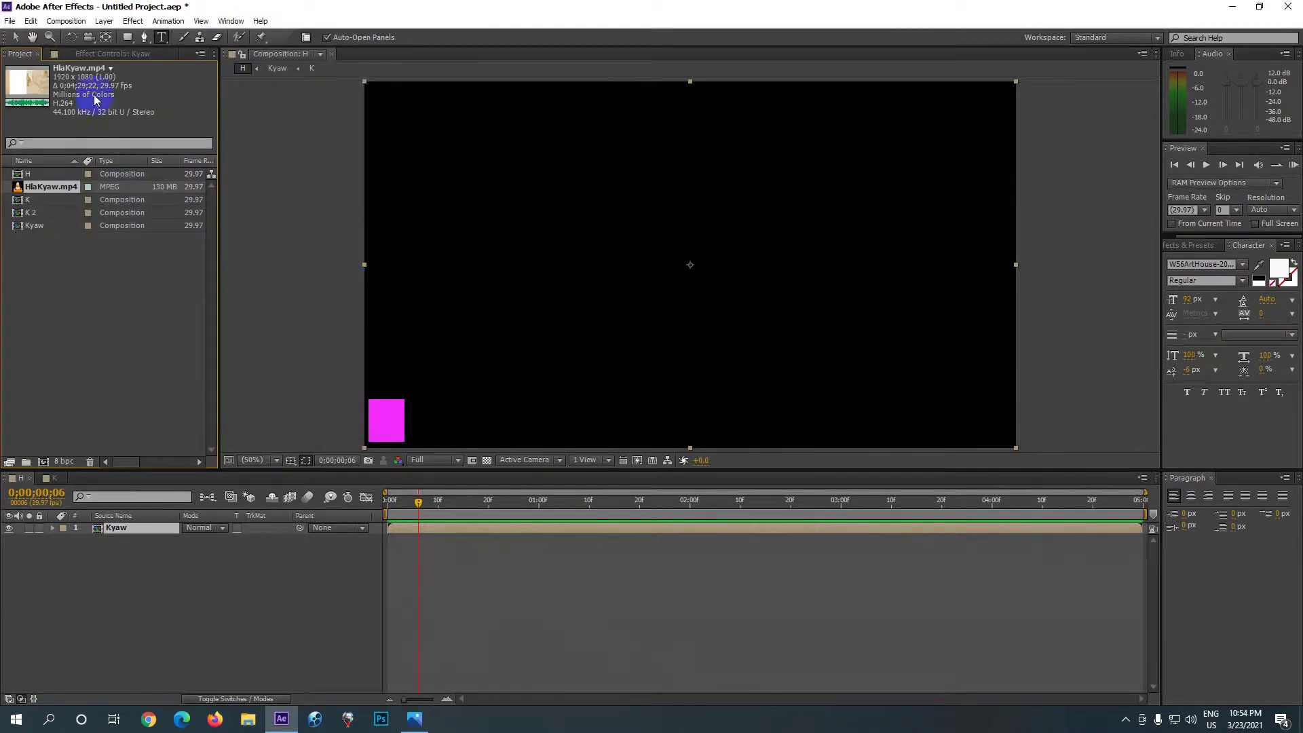
Step: Build a HlaKyaw composition from HlaKyaw.mp4, preview it, and add the Kyaw precomp above
left_click(62, 192)
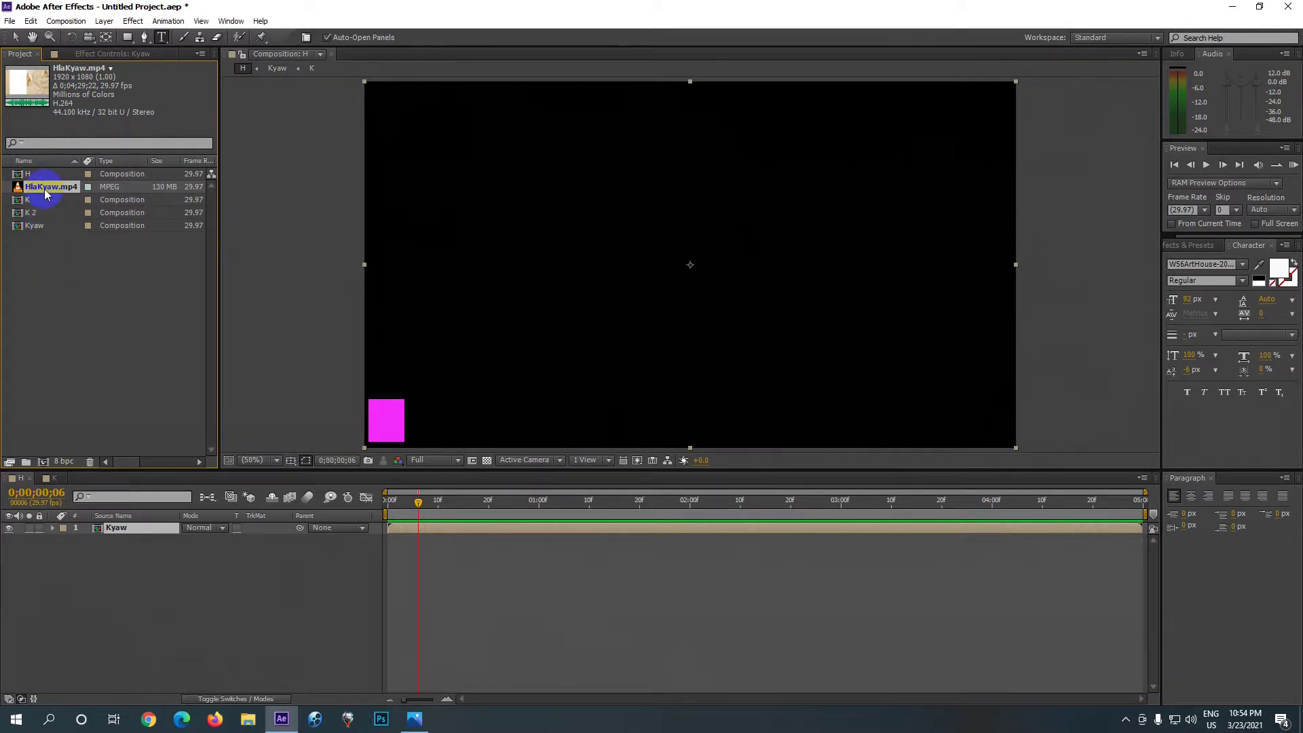
left_click_drag(46, 190, 42, 464)
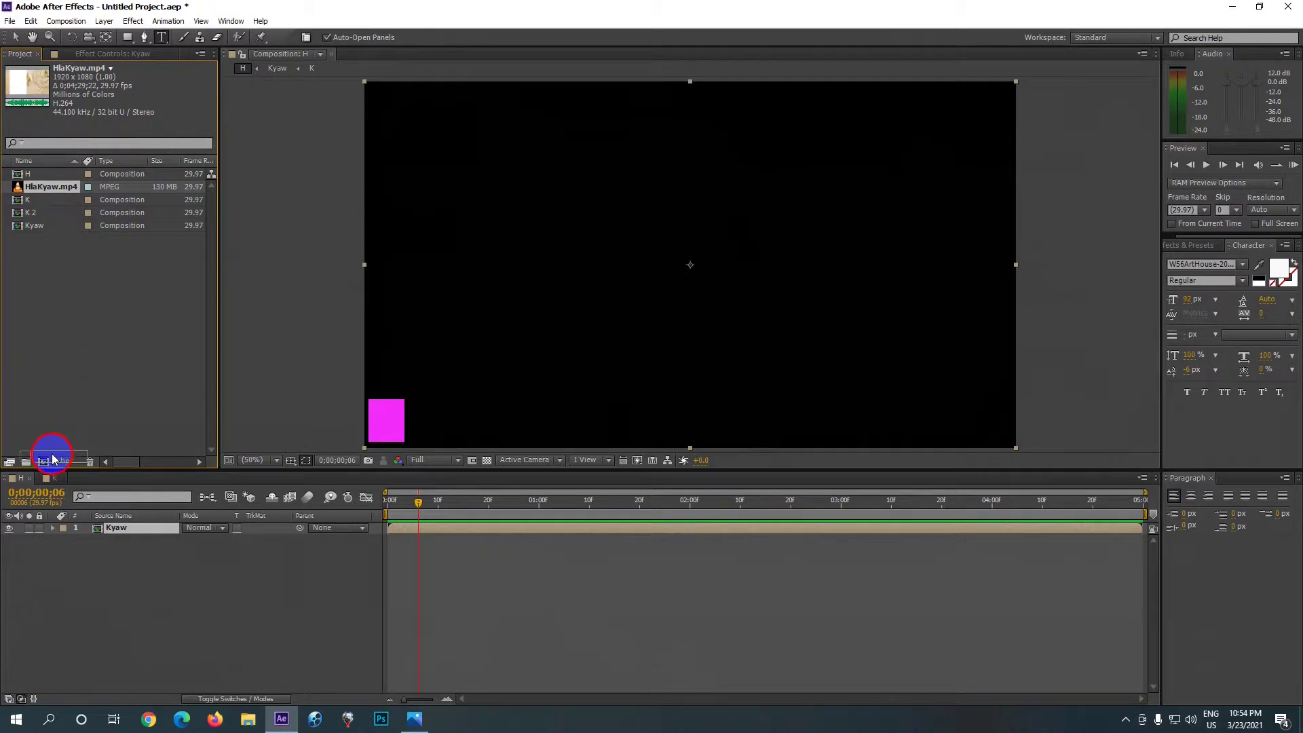
left_click_drag(42, 465, 42, 465)
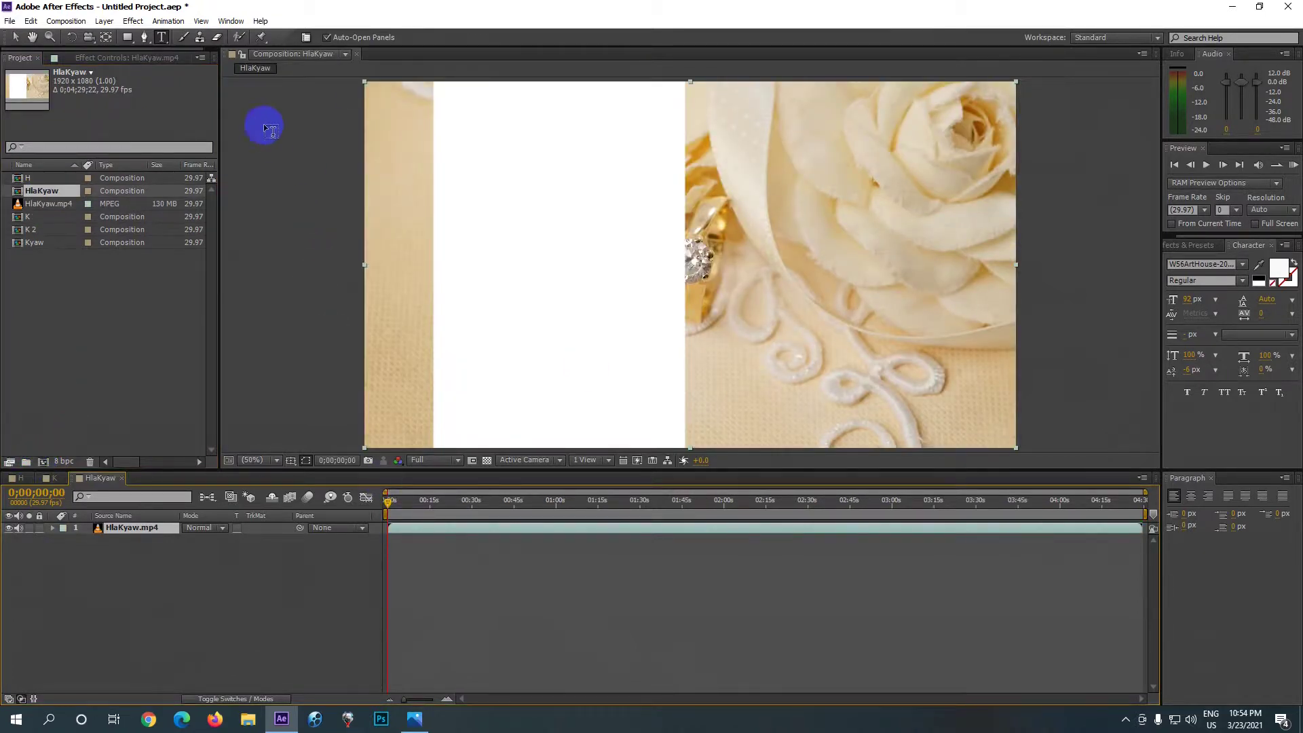
left_click(1294, 167)
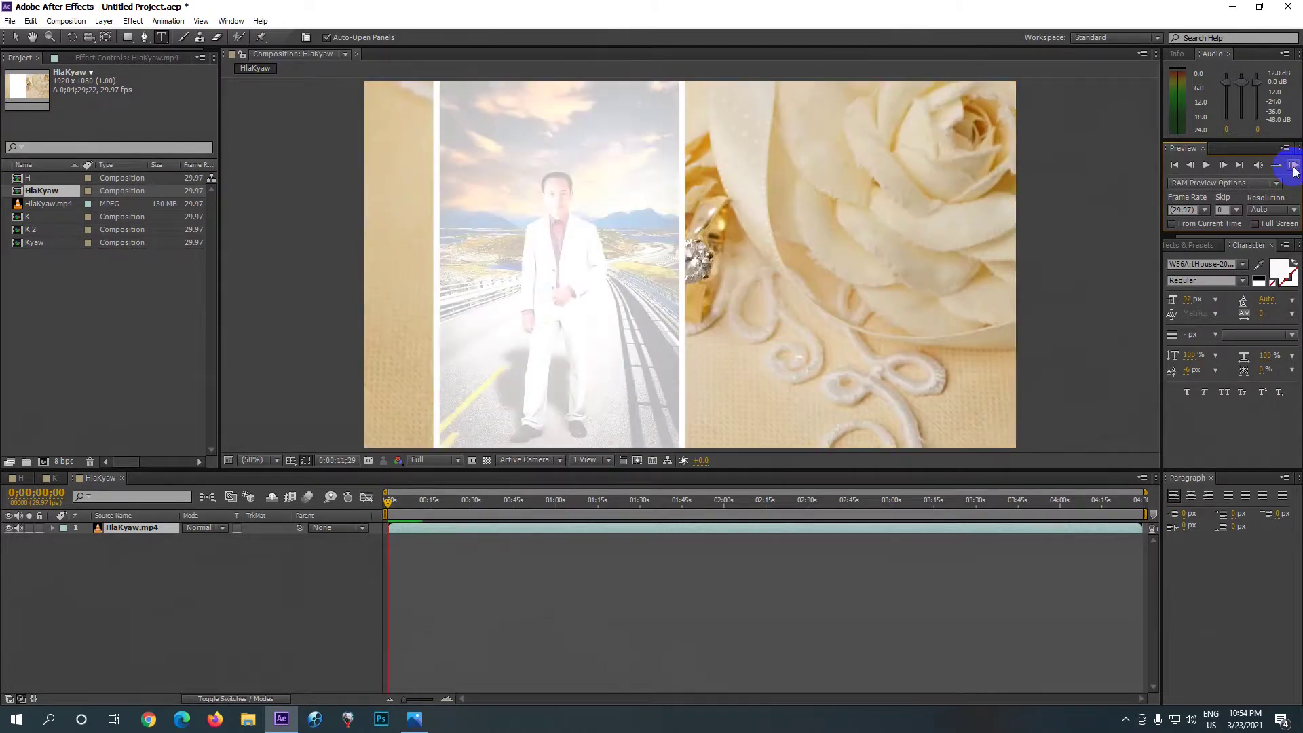
left_click(1295, 169)
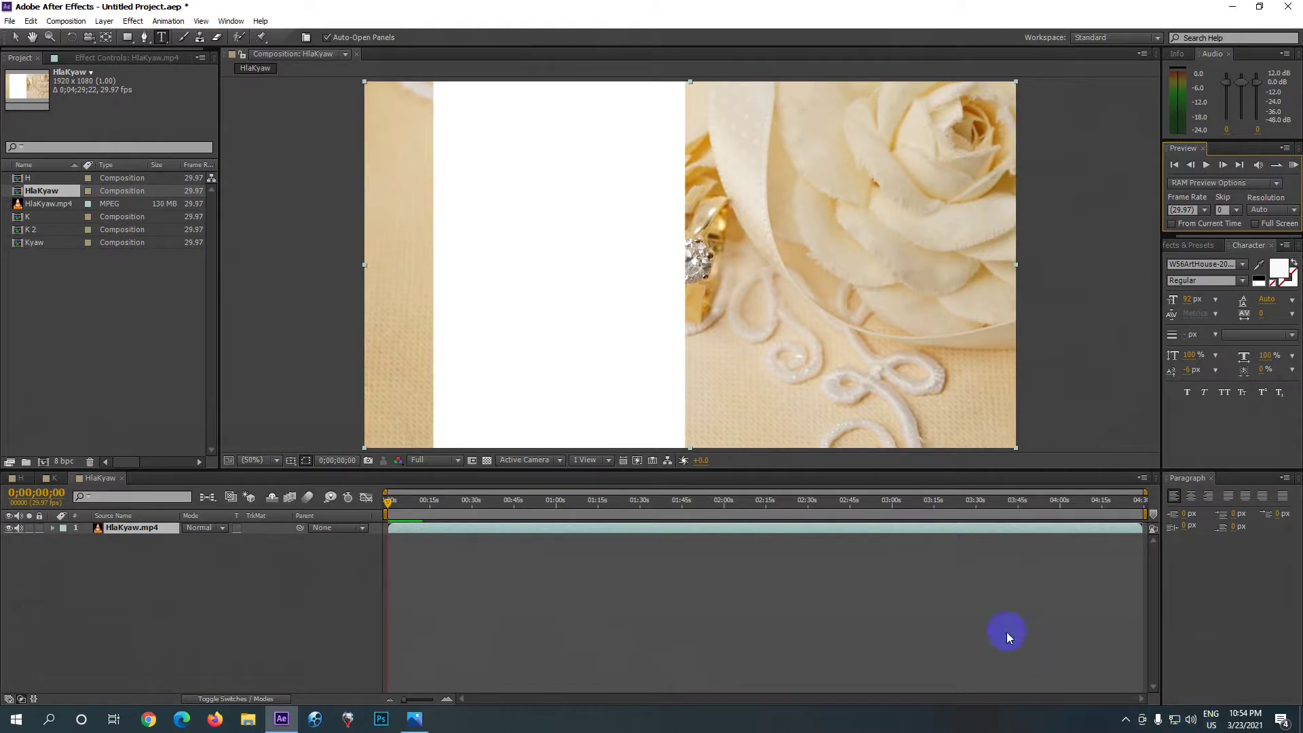
left_click(32, 244)
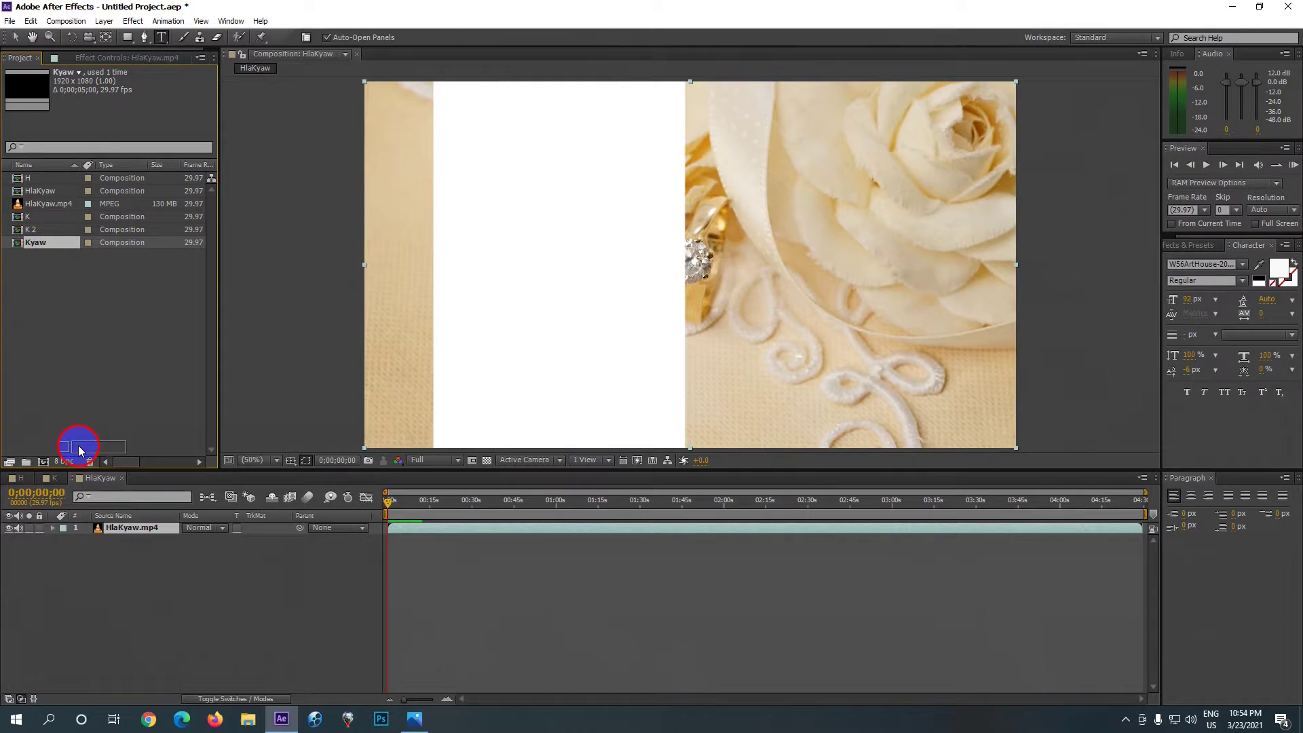
left_click_drag(78, 511, 77, 529)
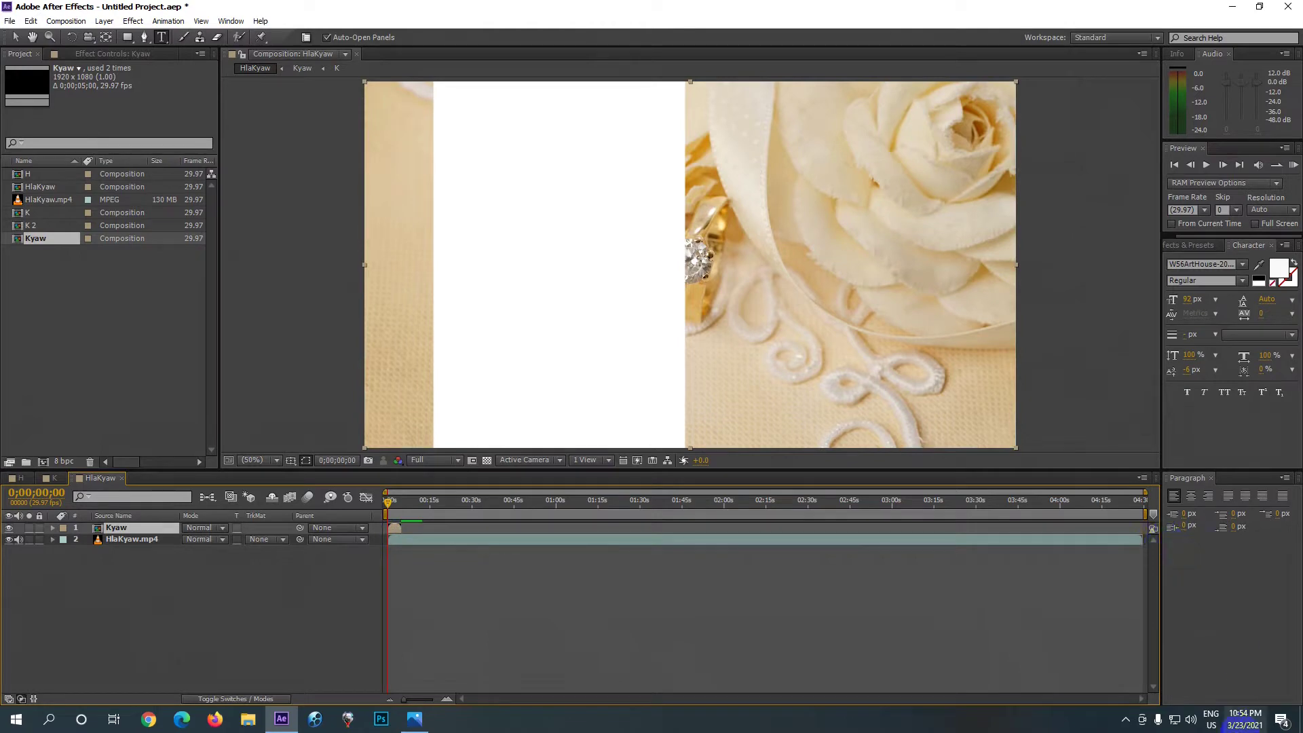
Step: Lower the speaker volume to 38 and preview the Kyaw title over the wedding video
left_click(1192, 724)
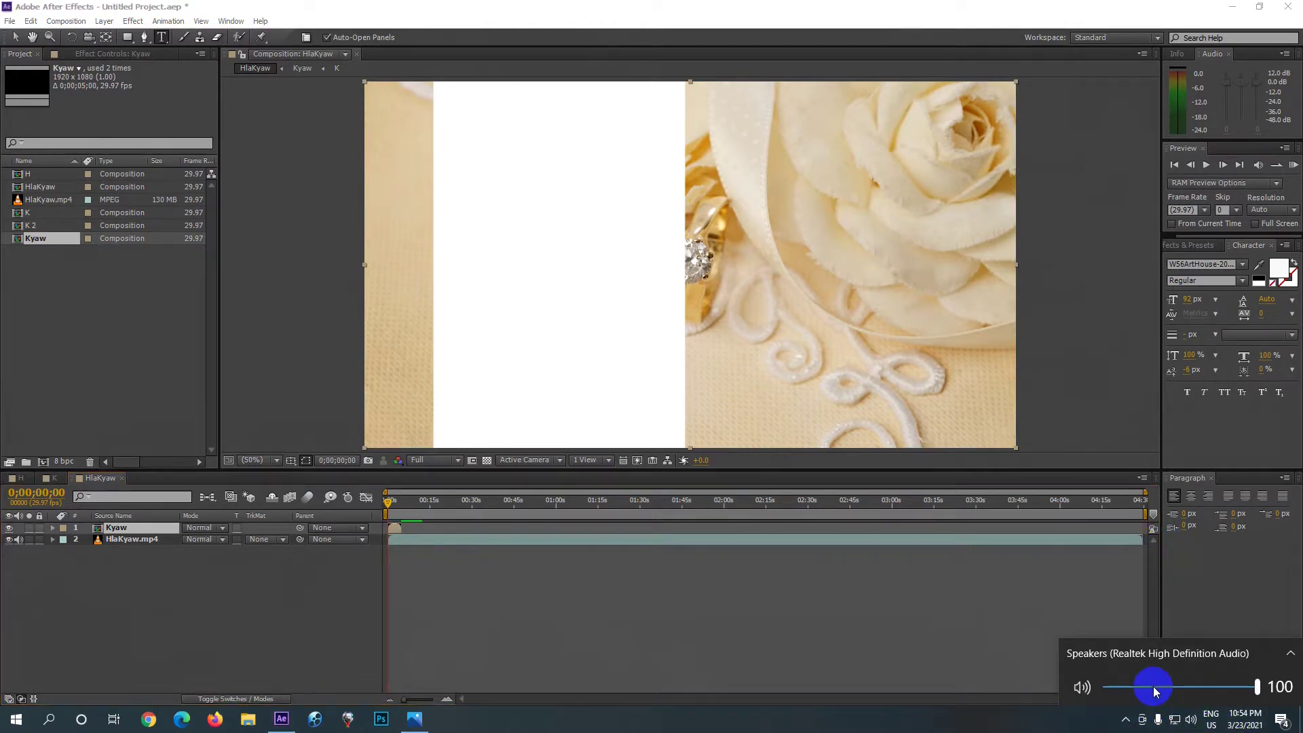
left_click_drag(1167, 687, 1163, 687)
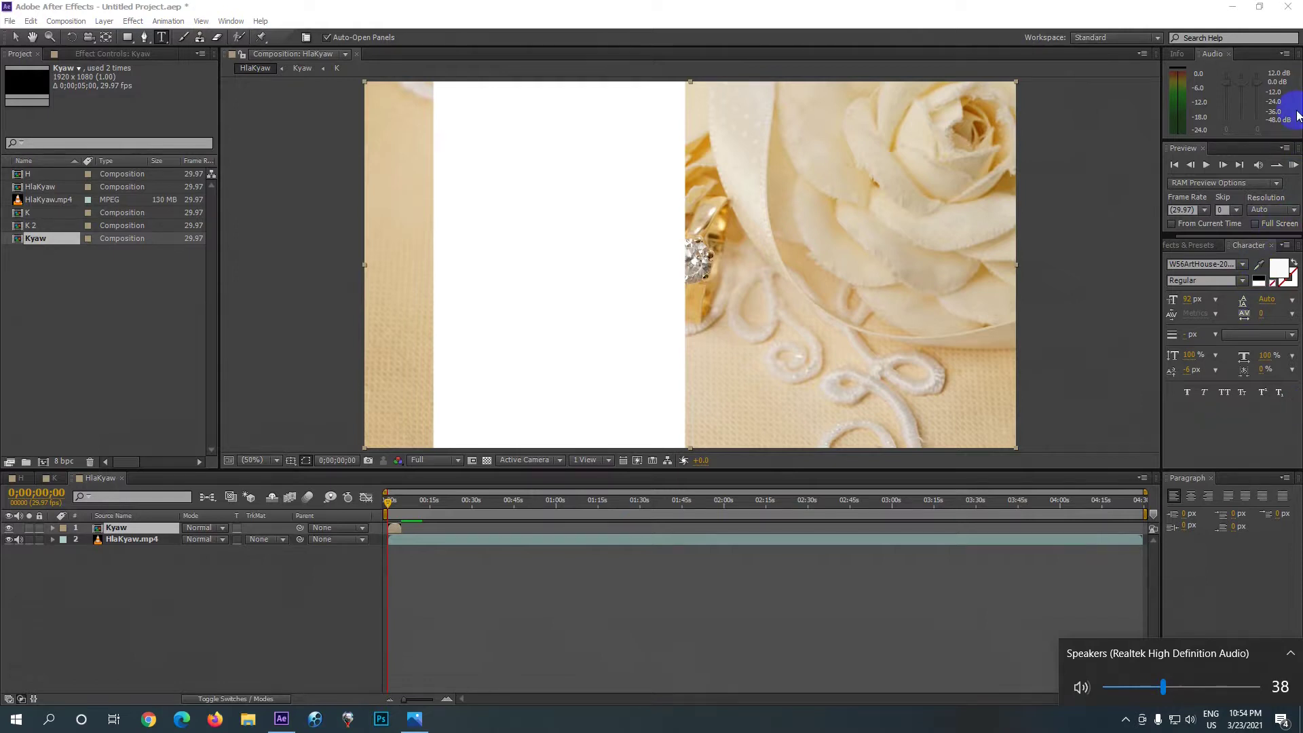
left_click(1295, 167)
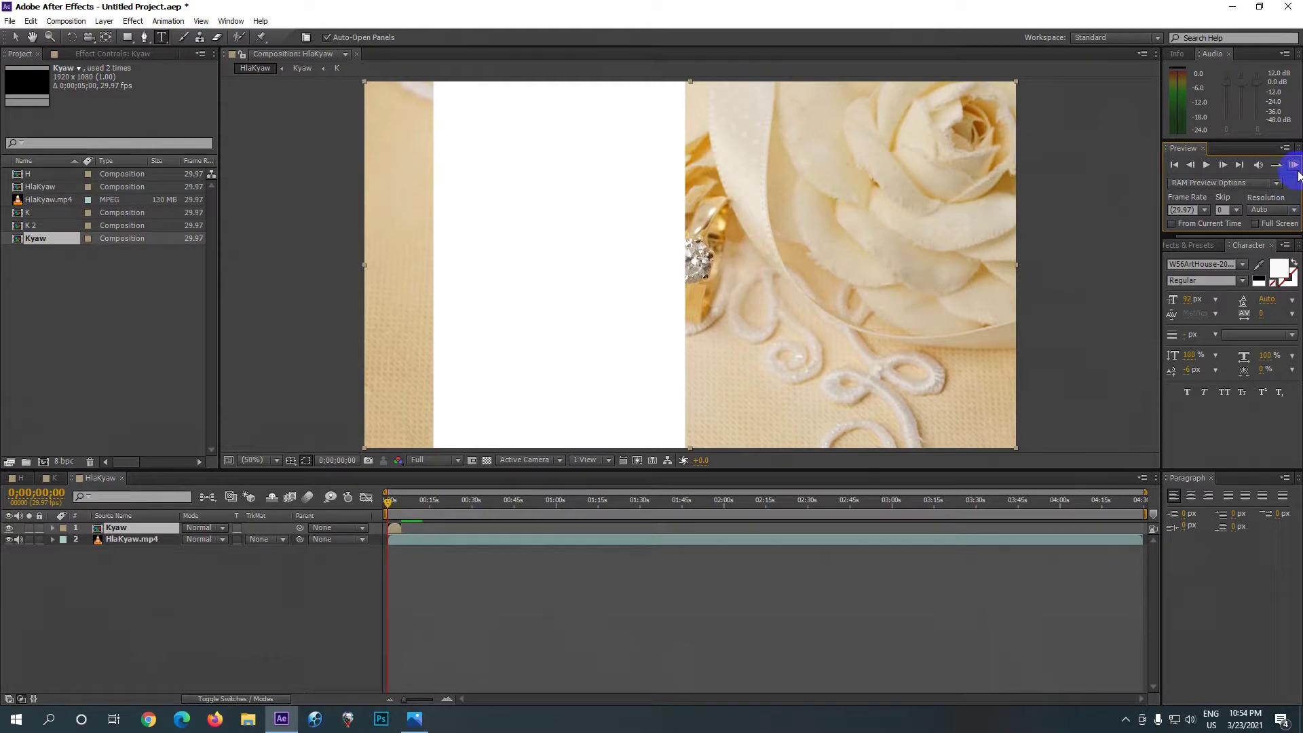
left_click(1295, 166)
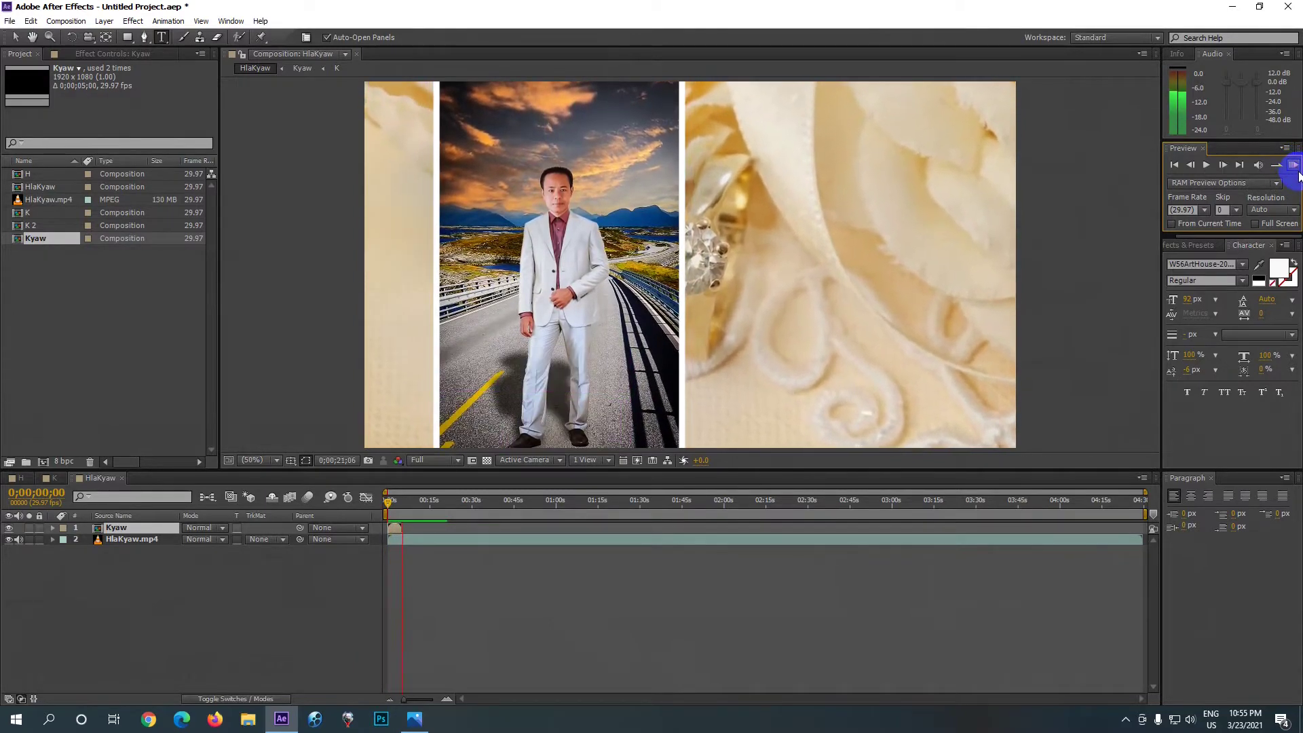
left_click(1294, 165)
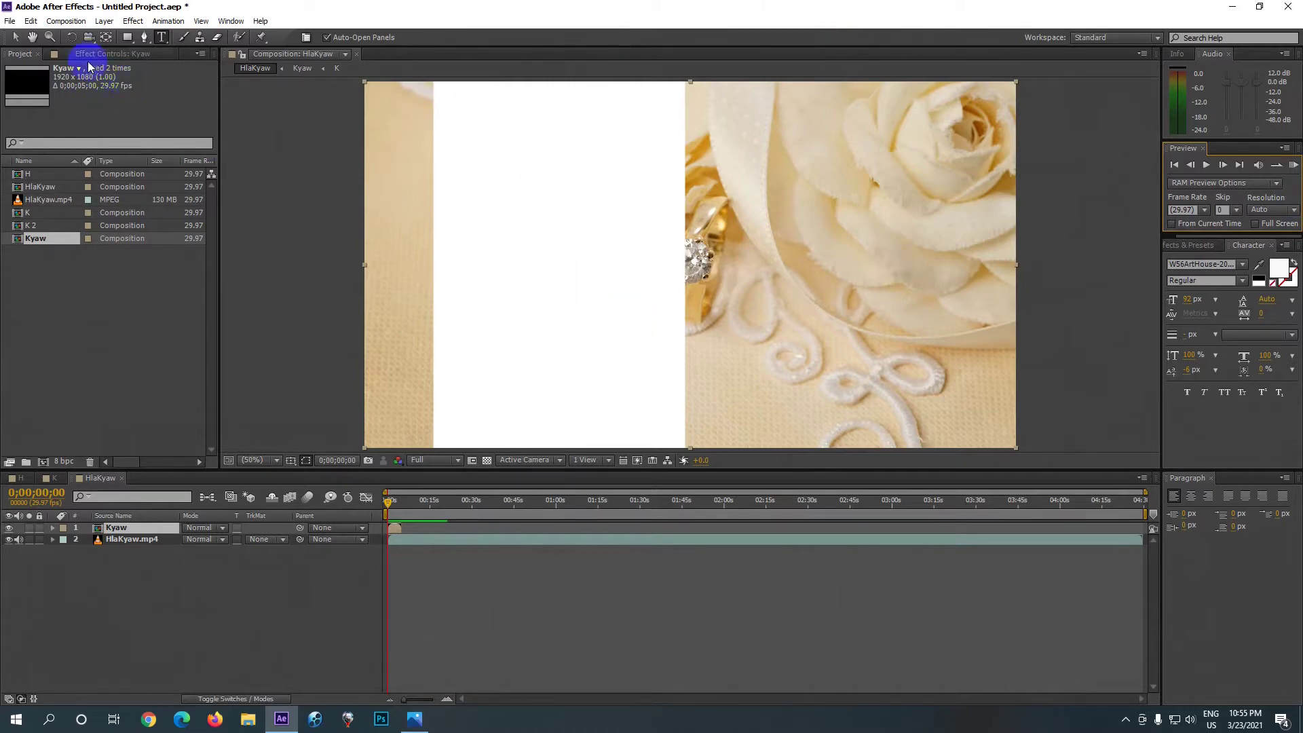
Step: Add HlaKyaw to the Render Queue with an H.264 output module including audio
left_click(60, 22)
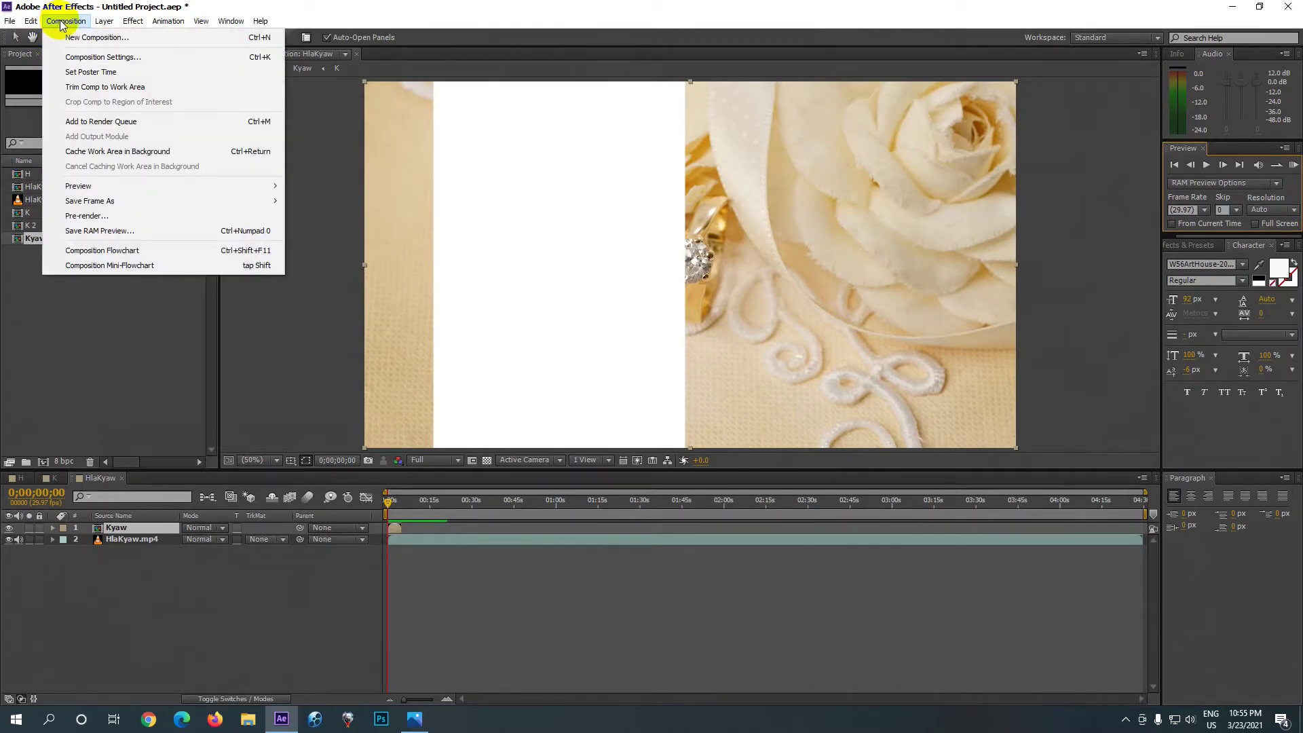
left_click(95, 216)
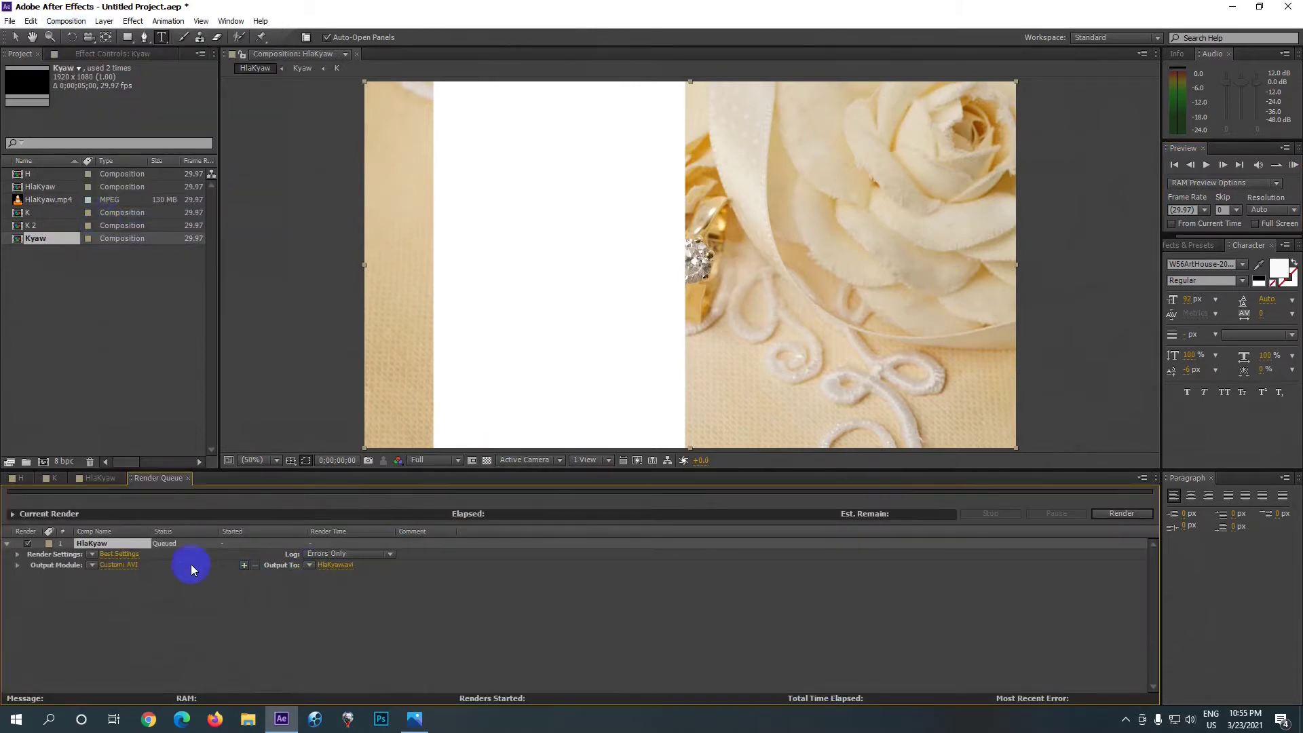
left_click(112, 565)
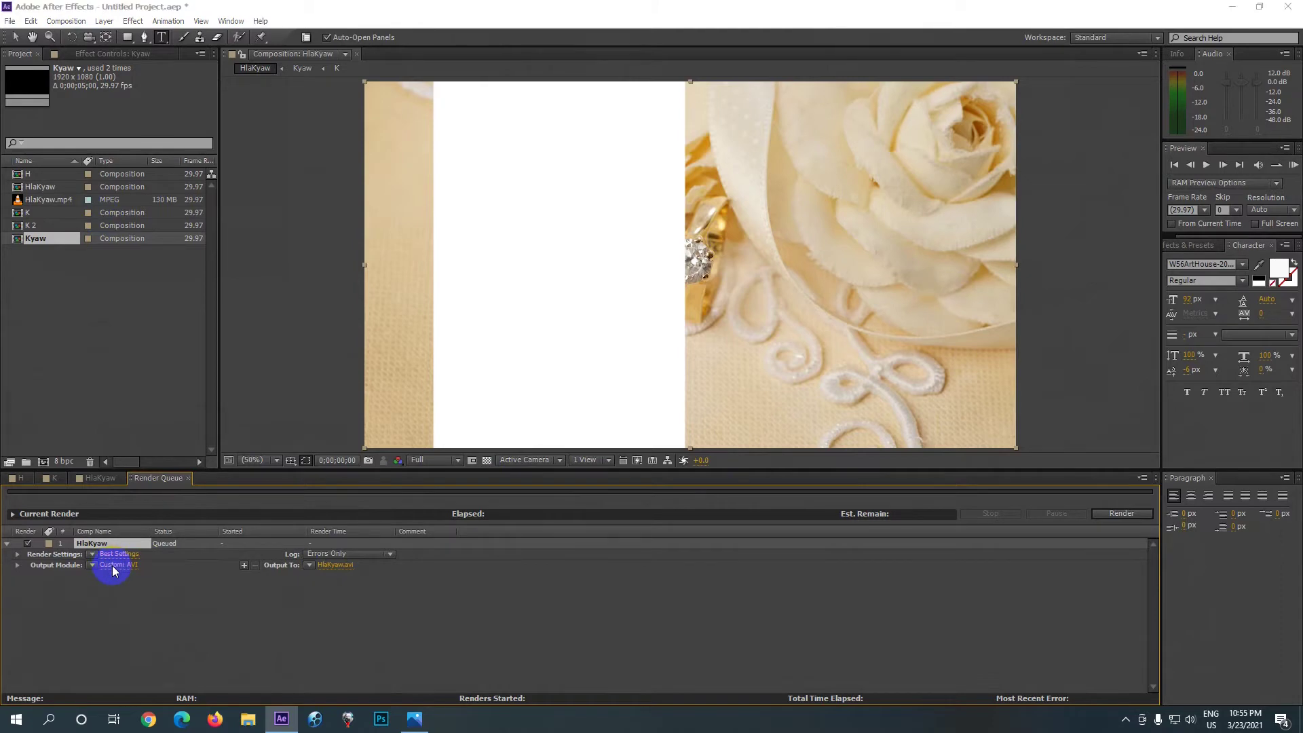
left_click(674, 193)
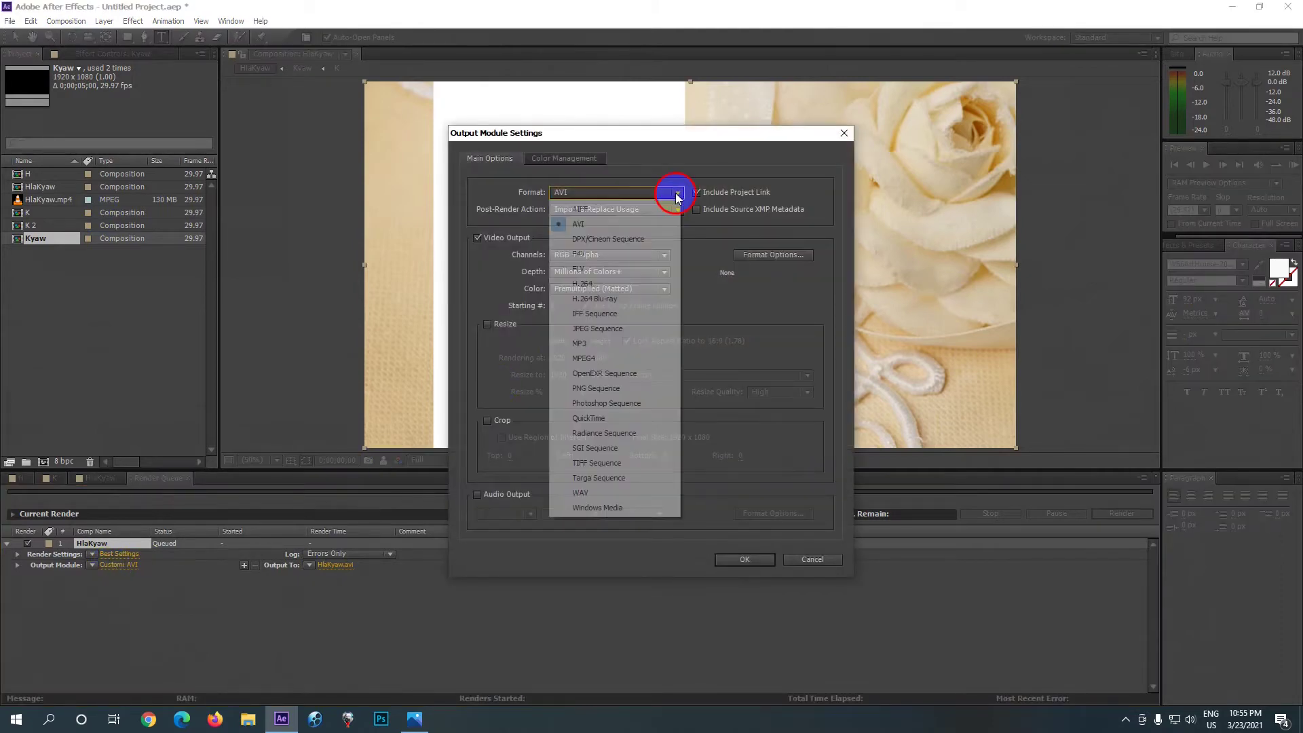
left_click(584, 286)
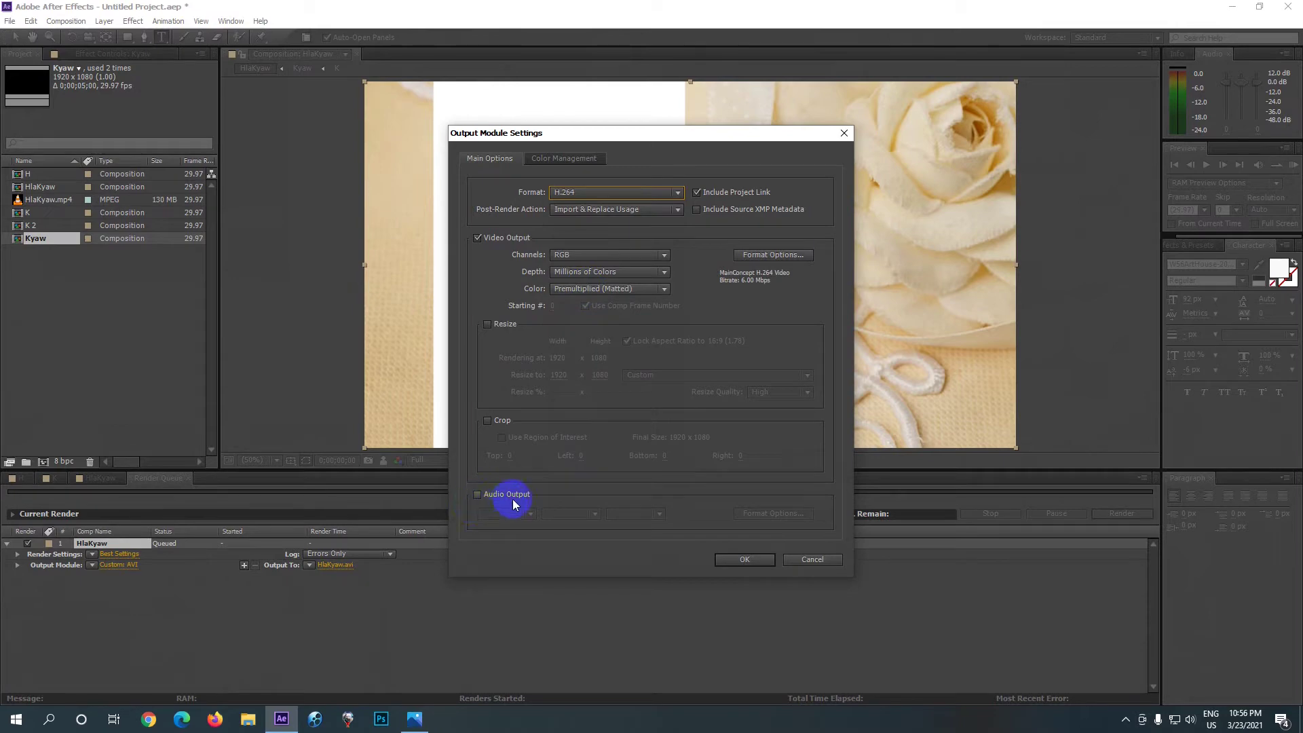
left_click(478, 495)
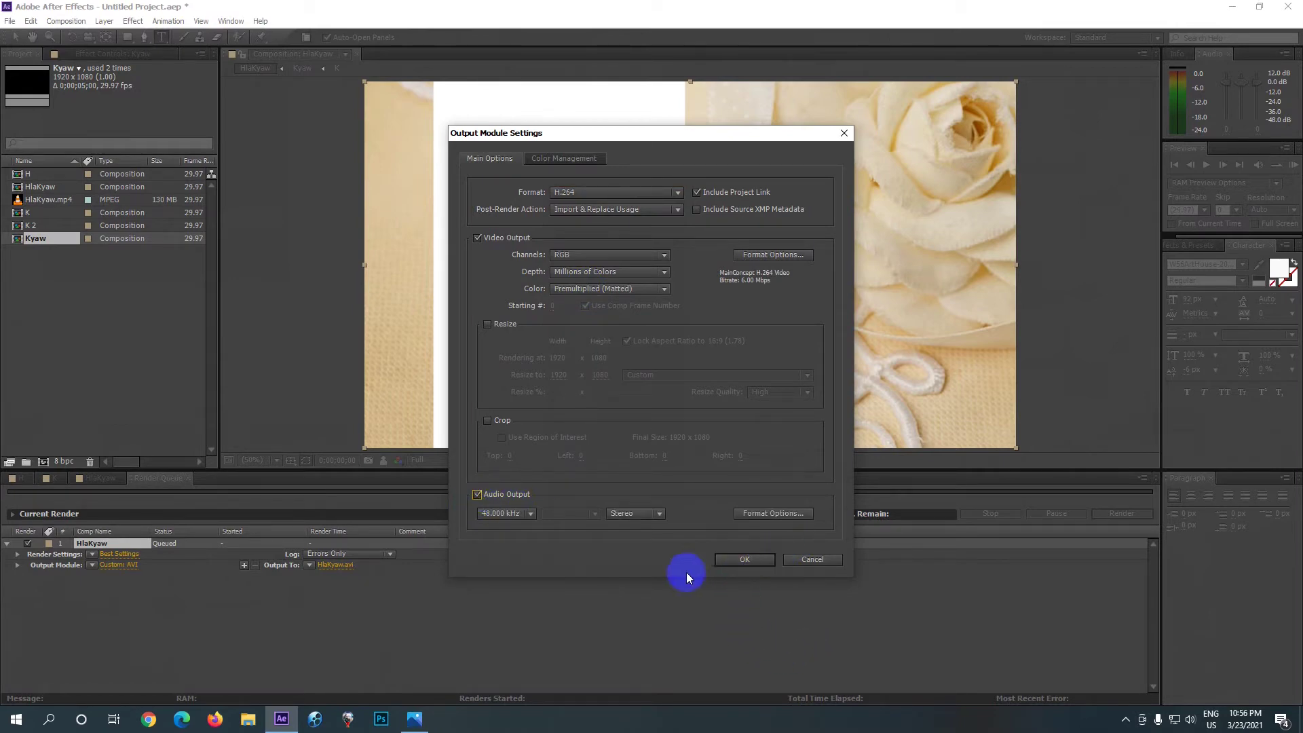
left_click(727, 554)
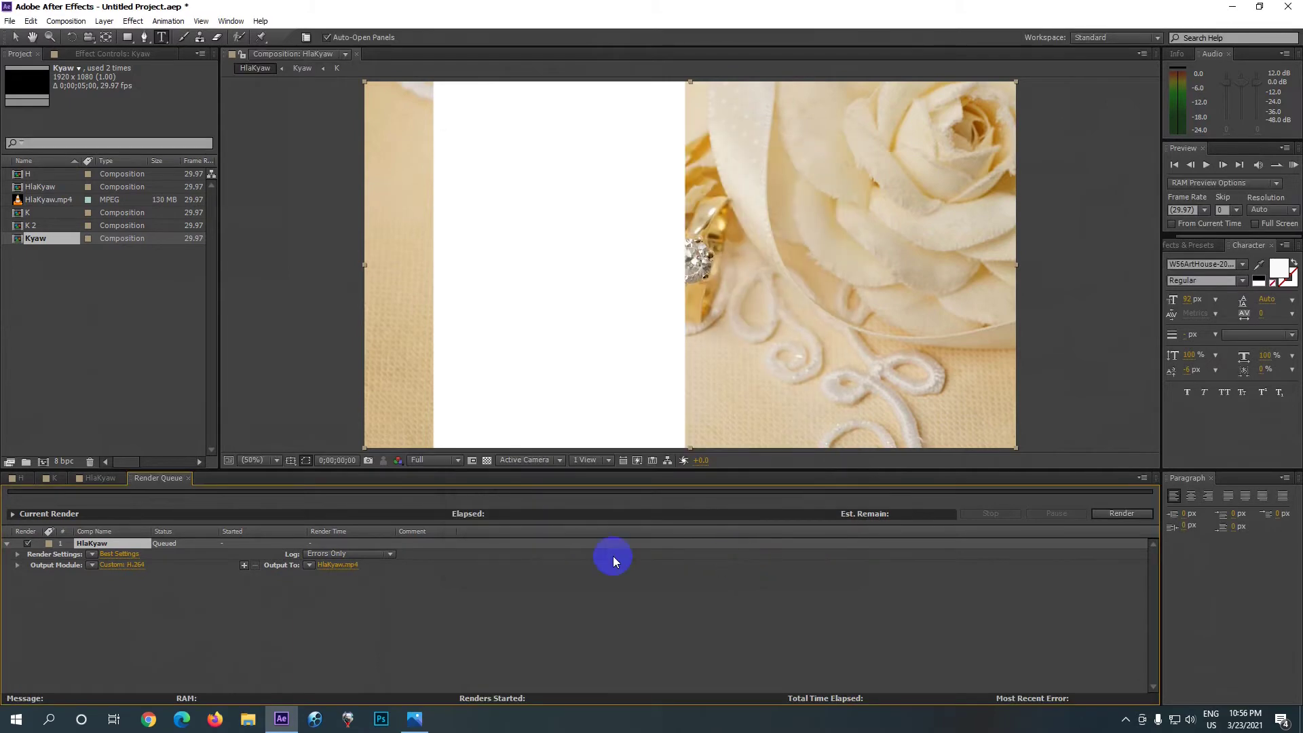
Step: Set the render output to HlaKyaw.mp4 on the Desktop
left_click(327, 565)
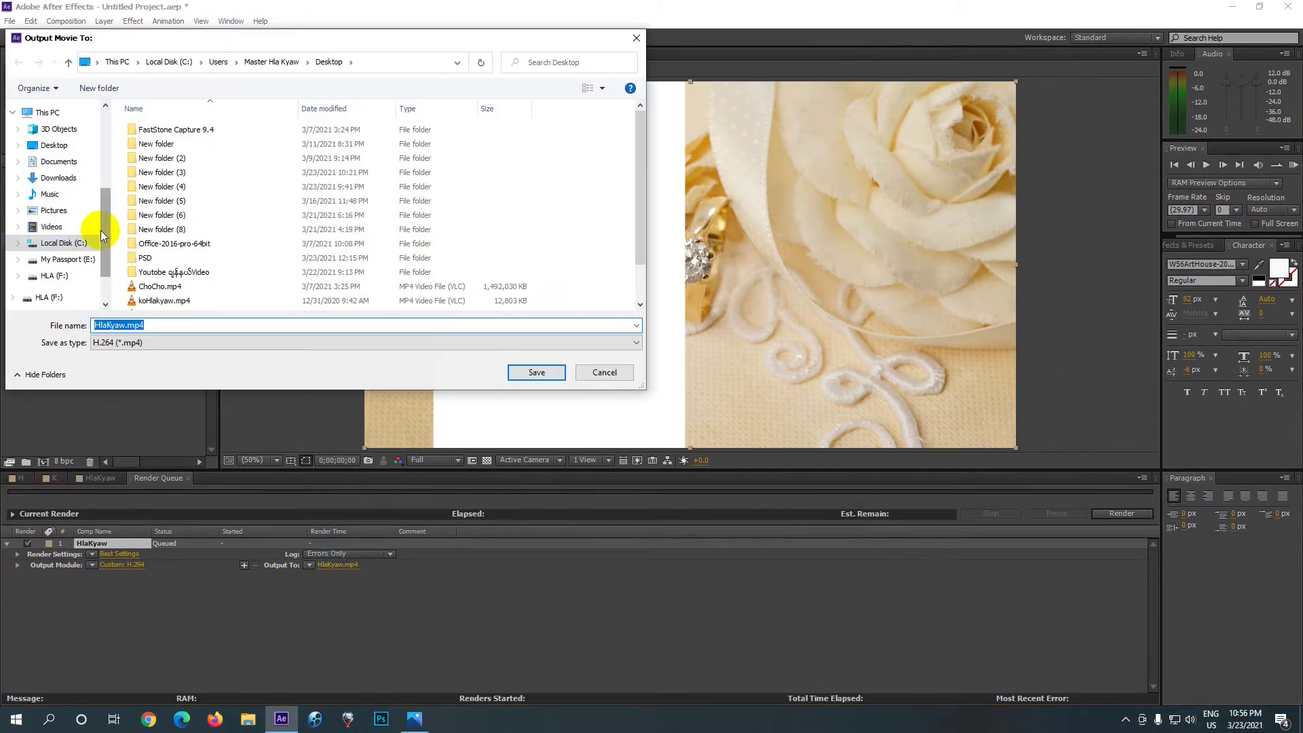
left_click_drag(107, 230, 109, 125)
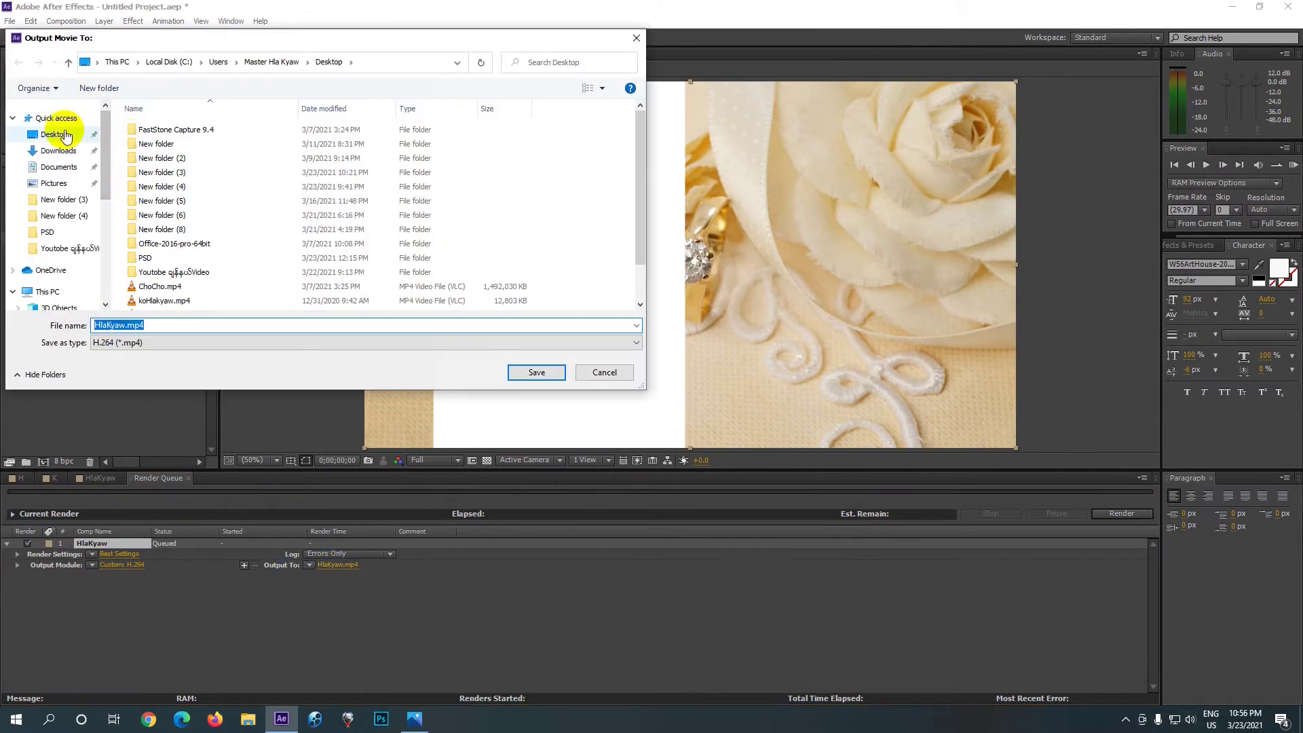
left_click(66, 135)
left_click(531, 372)
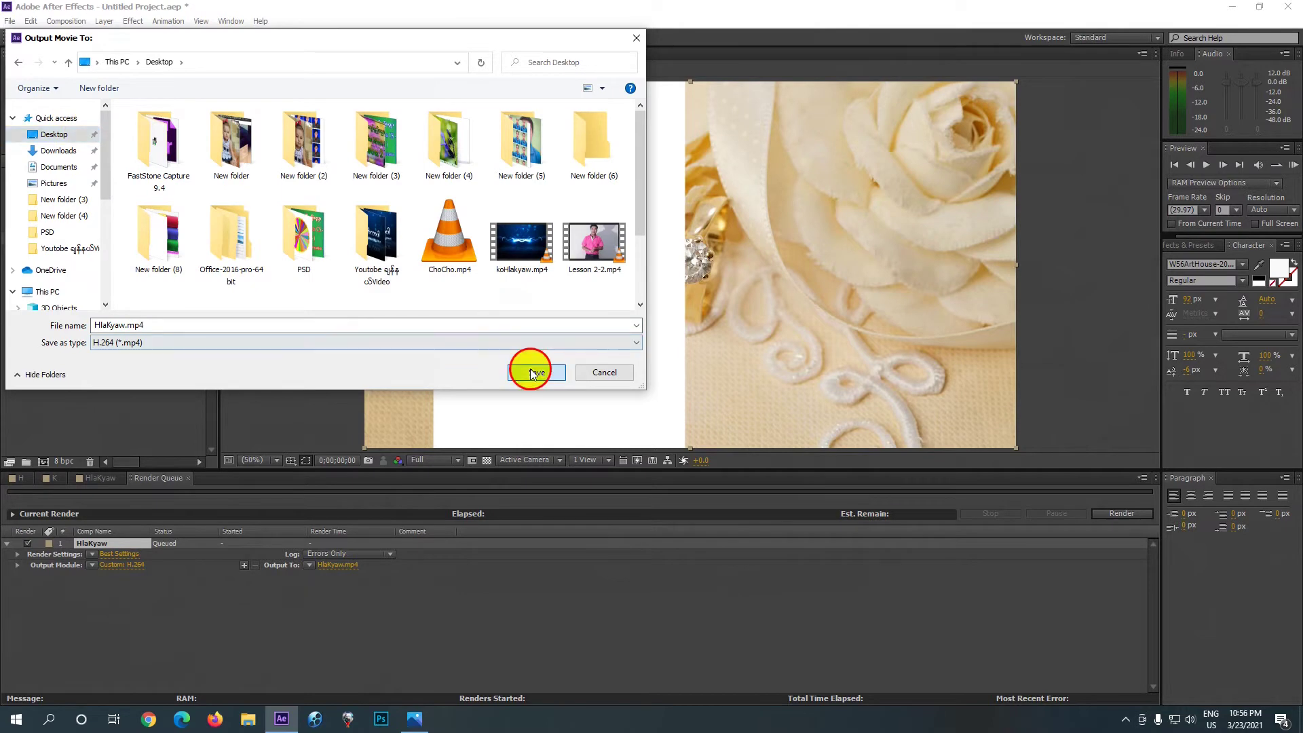